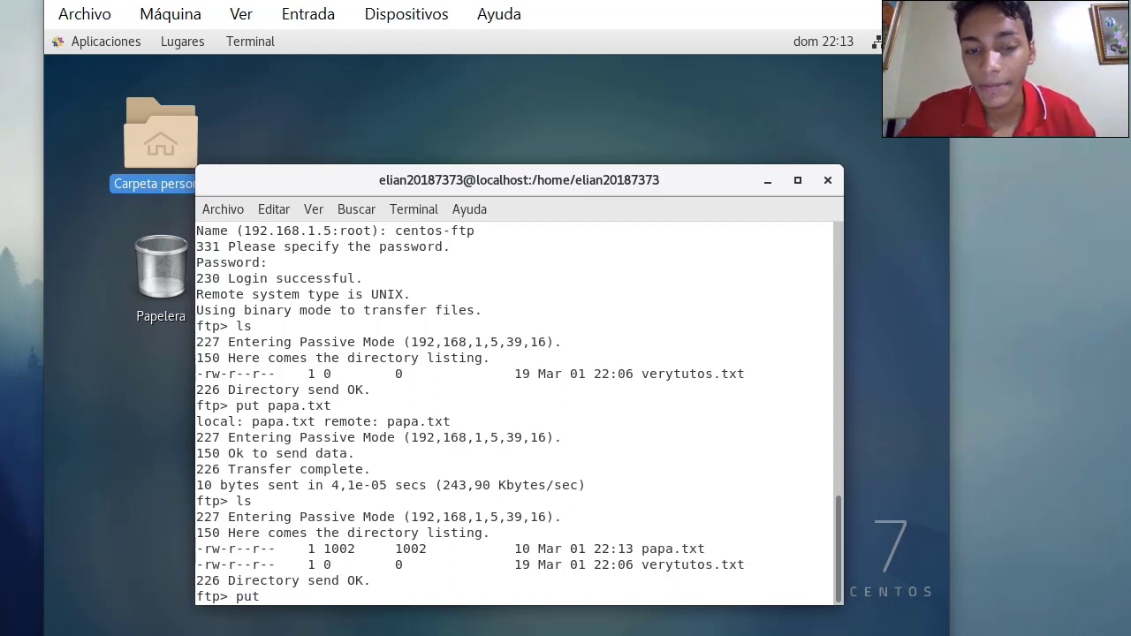
Try putting papa.txt by its full /home path, get the 553 refusal, and exit FTP
type("/")
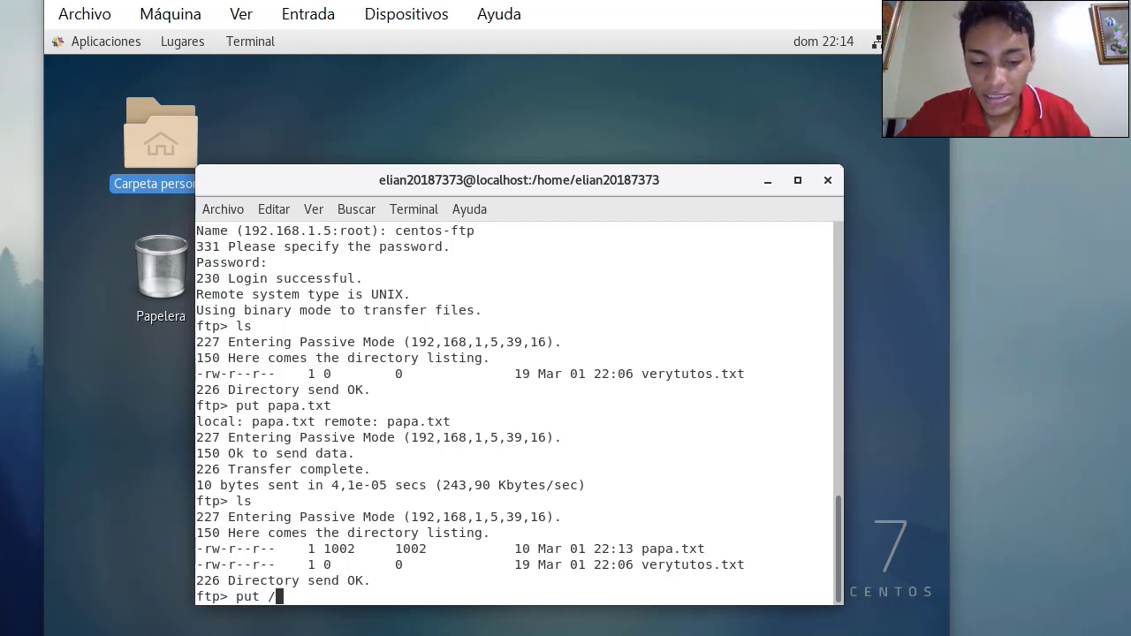
type("home")
type("/")
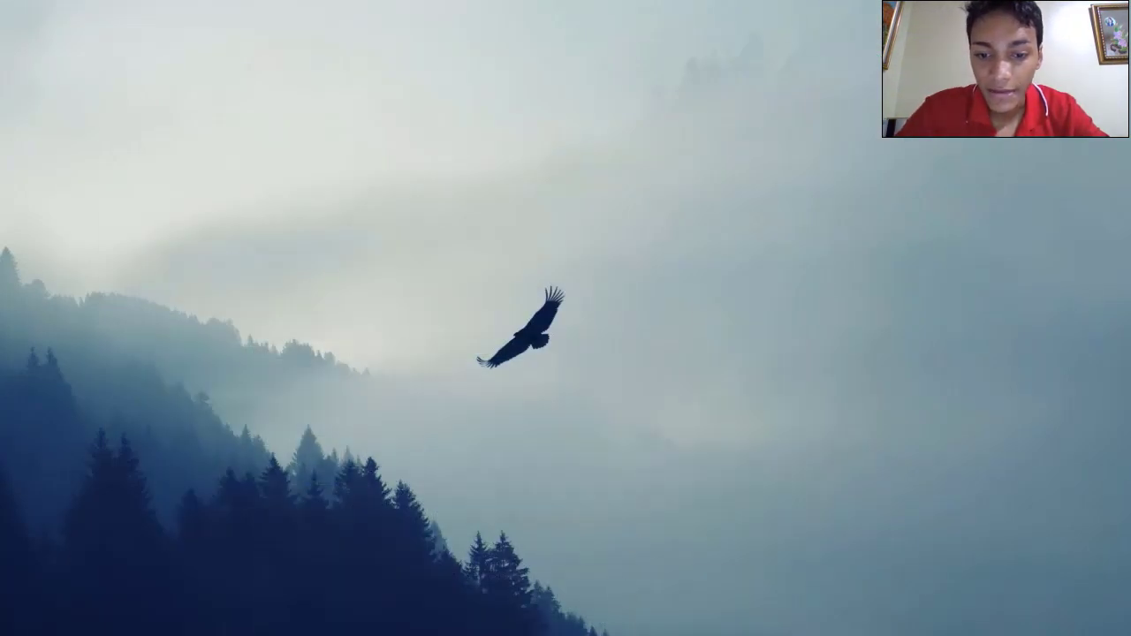
left_click(189, 612)
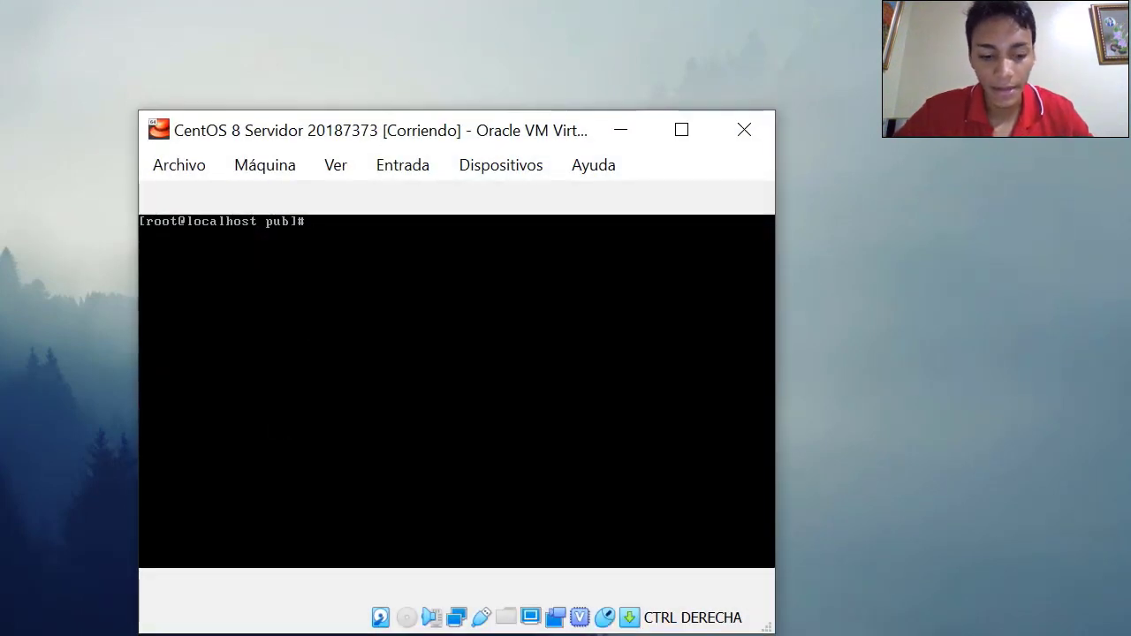
On the CentOS 8 server, list pub and show that papa.txt reads eldledale, then minimize the console
type("ls")
key("Return")
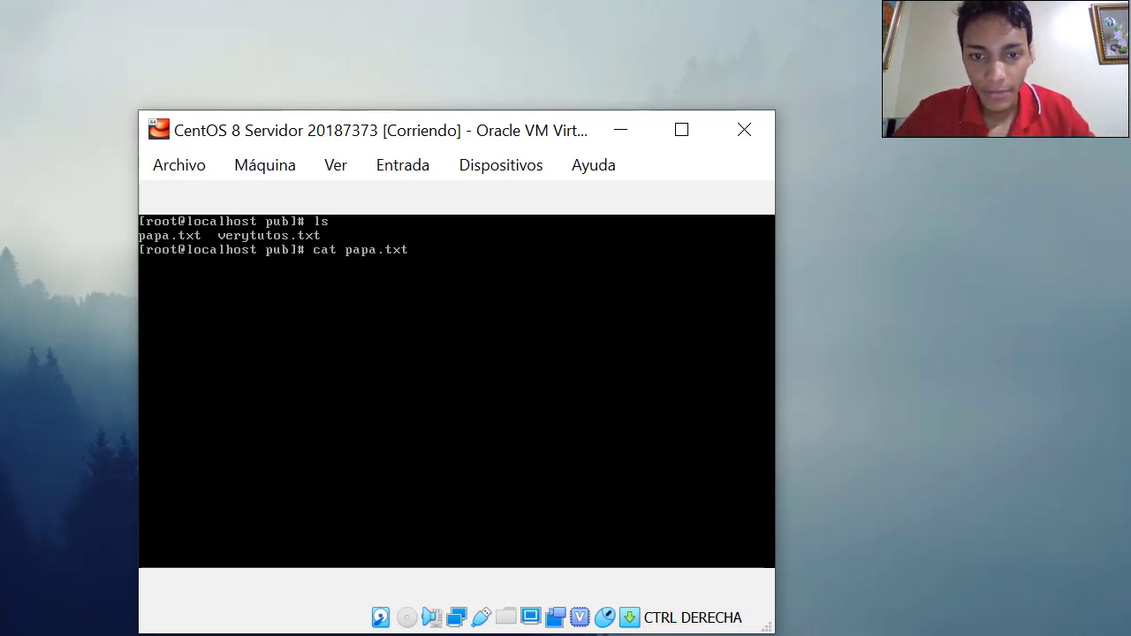
type("cat papa.txt")
key("Return")
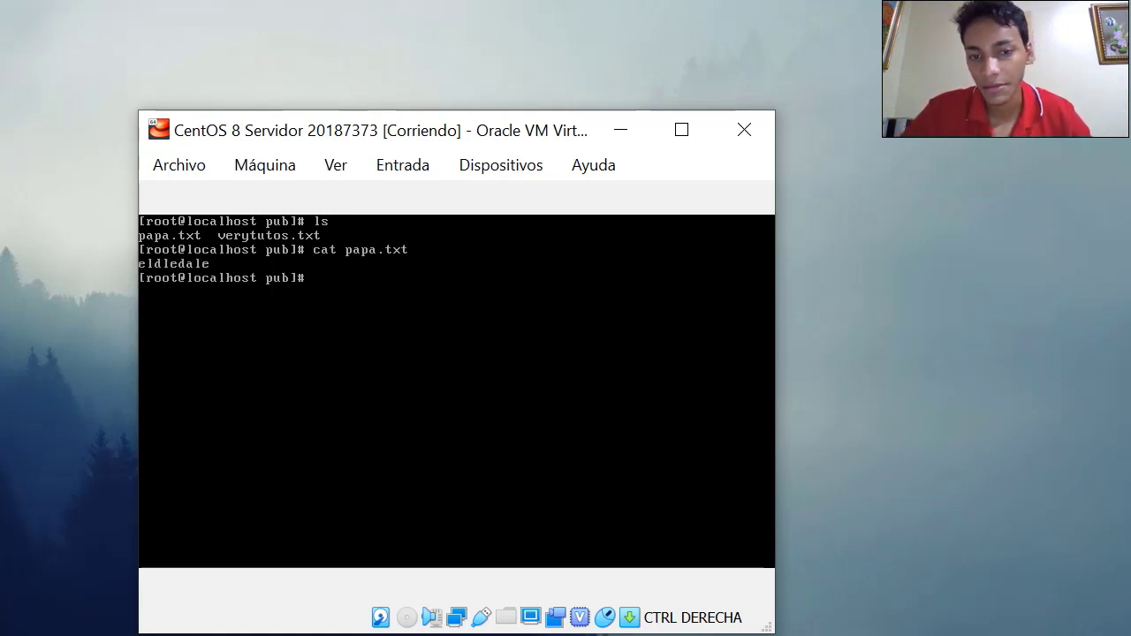
left_click(624, 132)
Back on the CentOS 7 client, clear the terminal and run the filezilla command
mouse_move(525, 632)
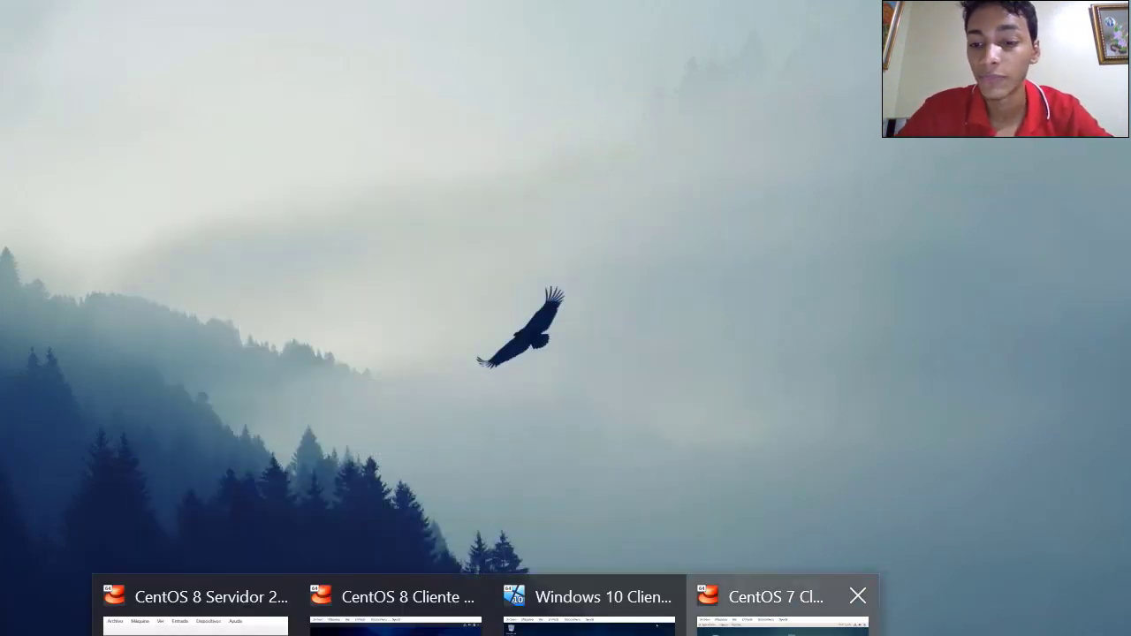
left_click(769, 610)
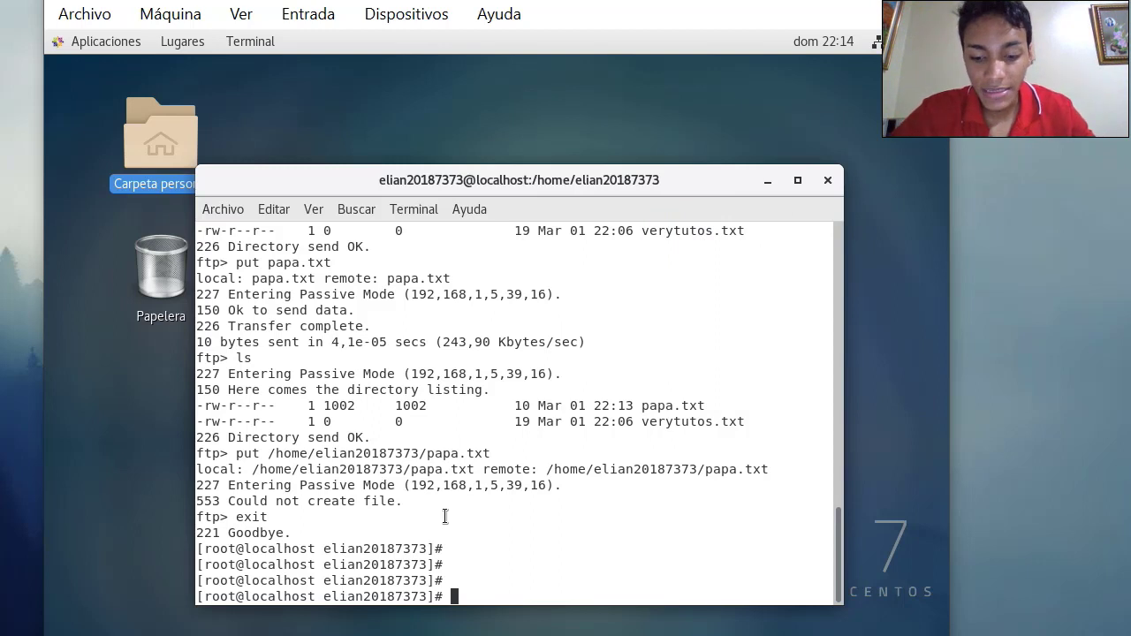
type("clear")
key("Return")
key("Return")
key("Return")
key("Return")
type("filezi")
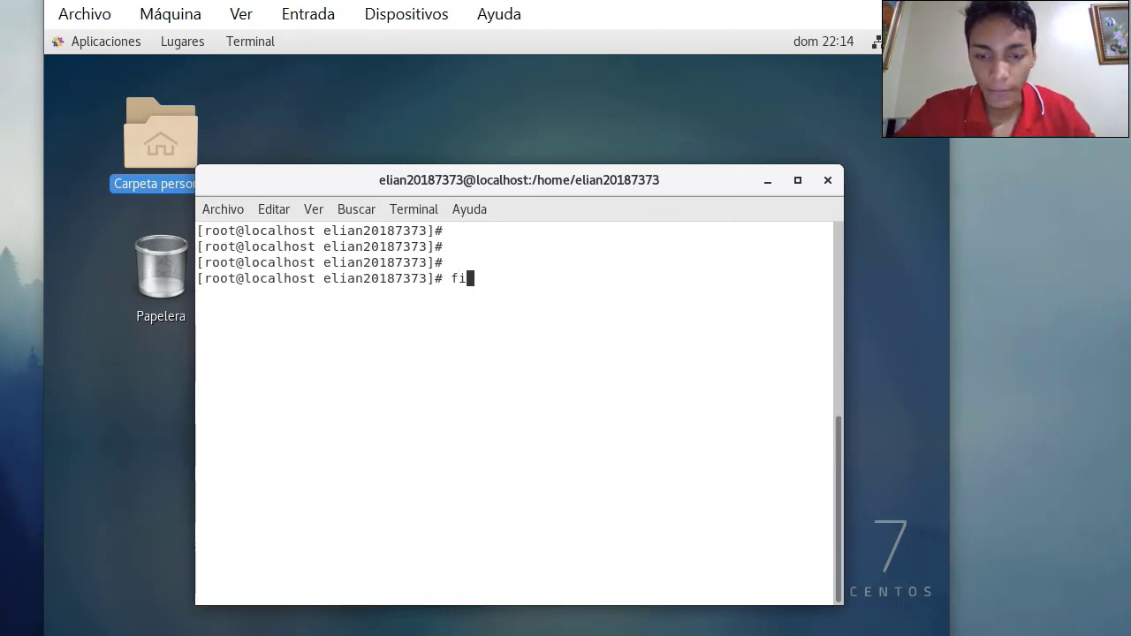
type("lla")
key("Return")
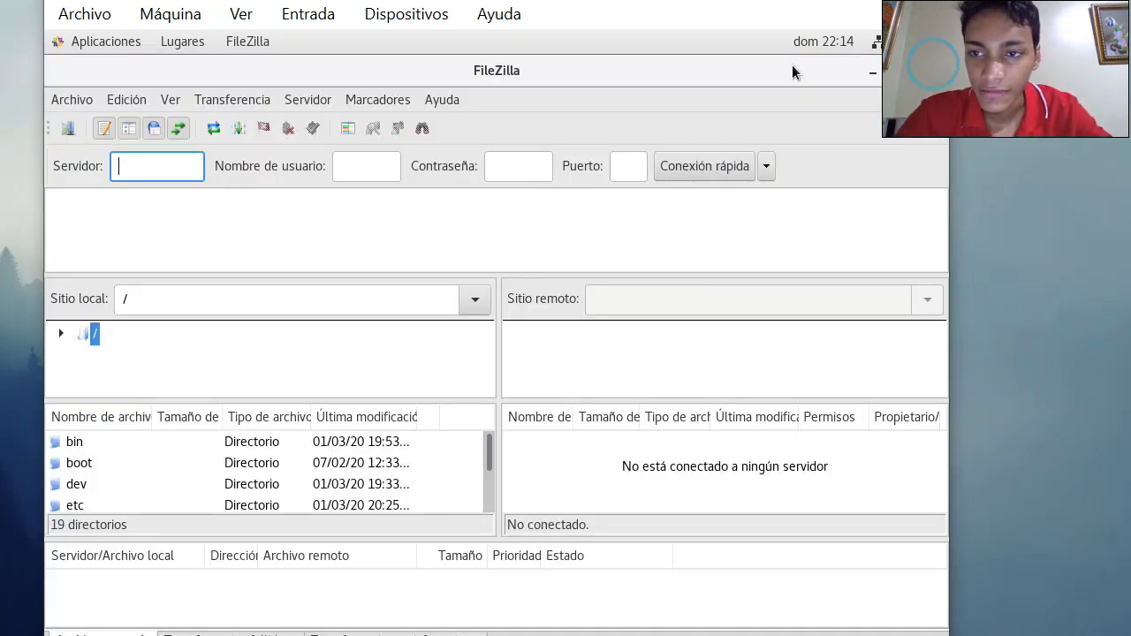
Launch FileZilla from the Aplicaciones > Internet menu
left_click(869, 77)
left_click(126, 44)
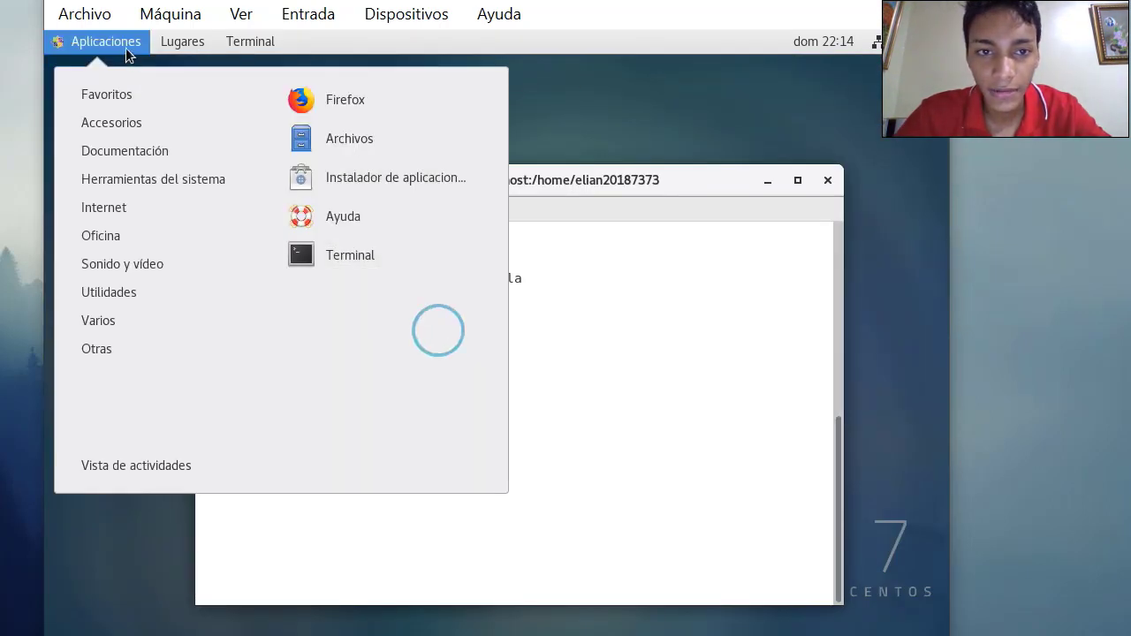
mouse_move(139, 198)
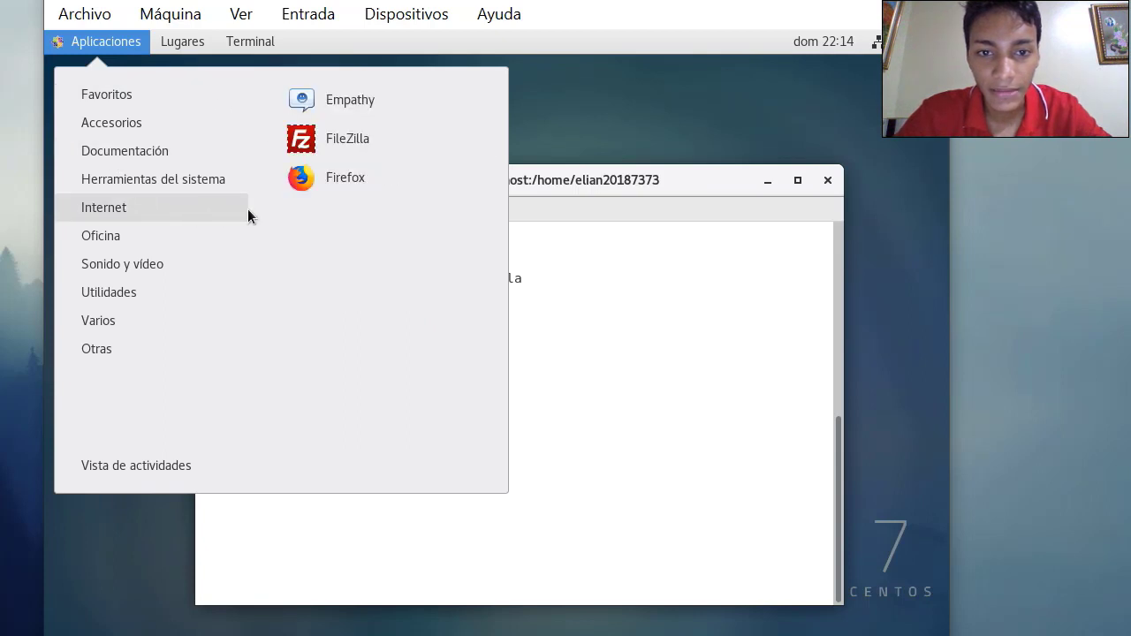
left_click(344, 140)
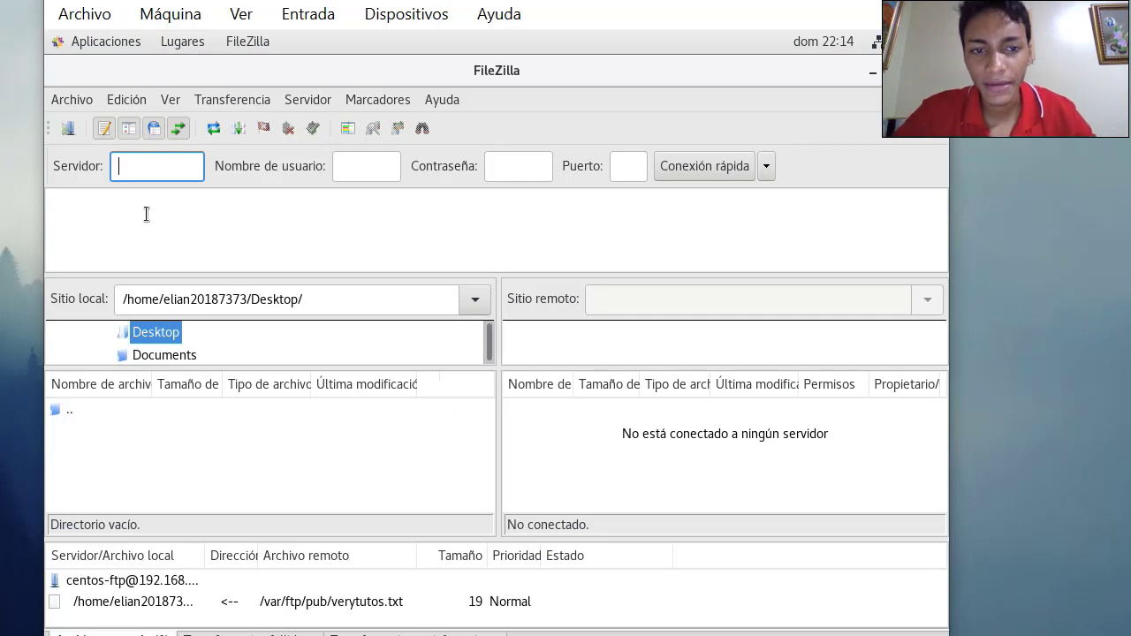
Quick-connect to server 192.168.1.5 with the FTP account's username and password
type("192.1")
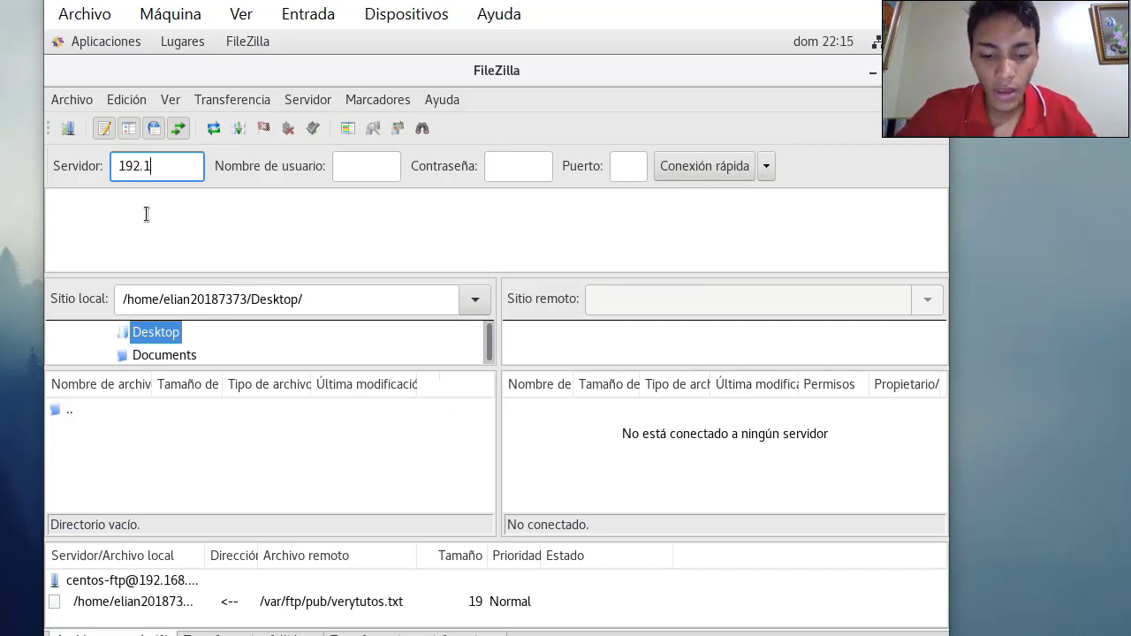
type("68.1.5")
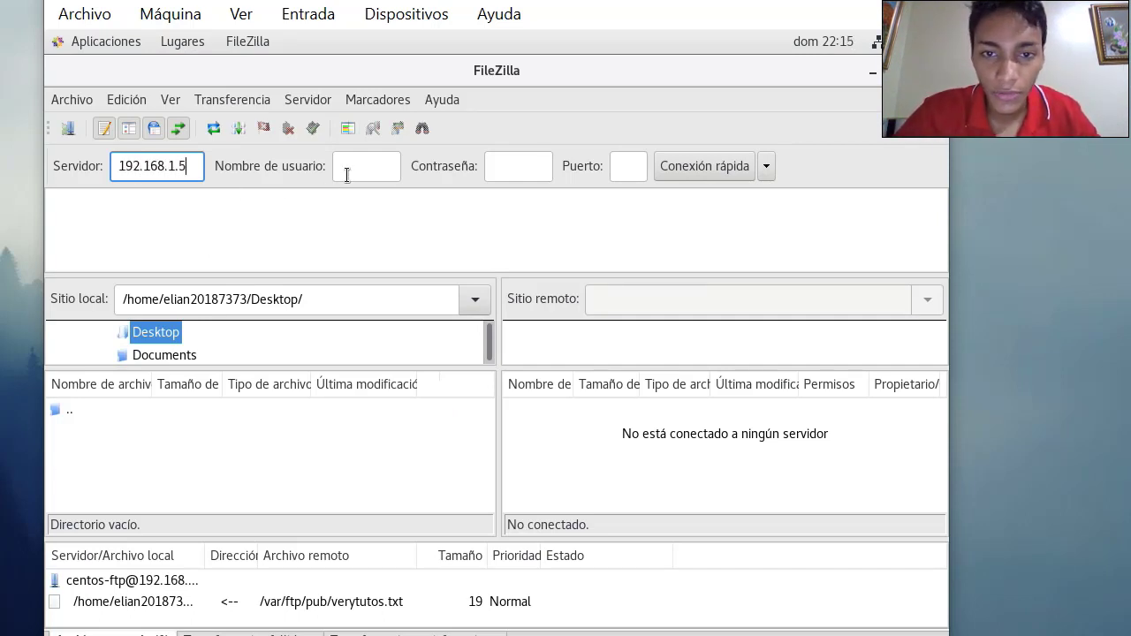
left_click(346, 170)
type("centos-")
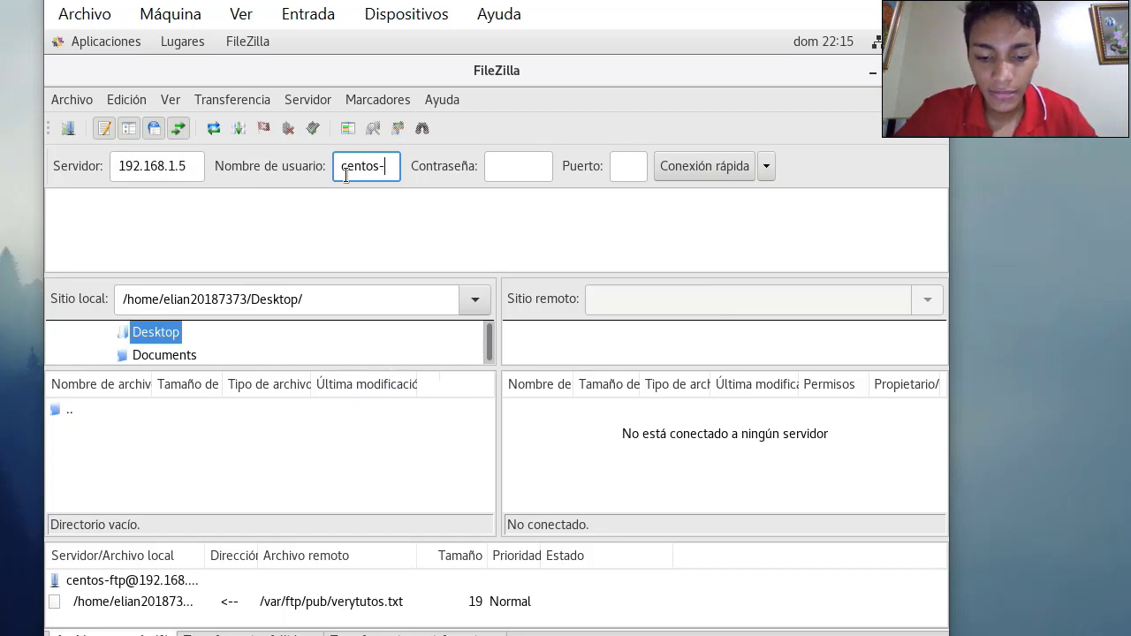
type("ftp")
left_click(504, 166)
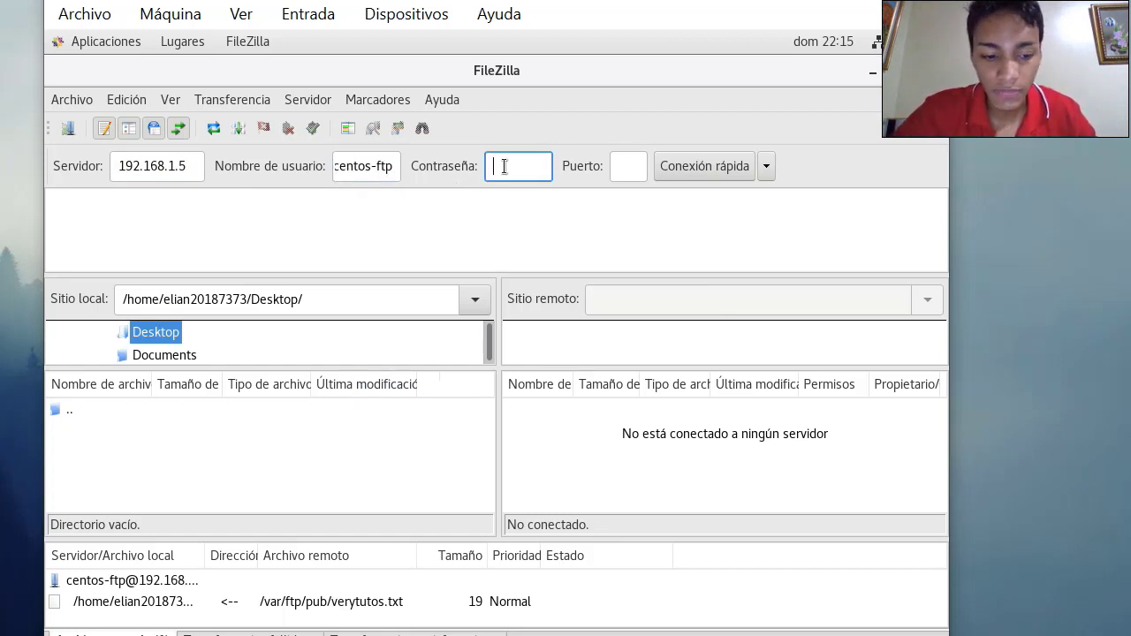
type("•••••••••")
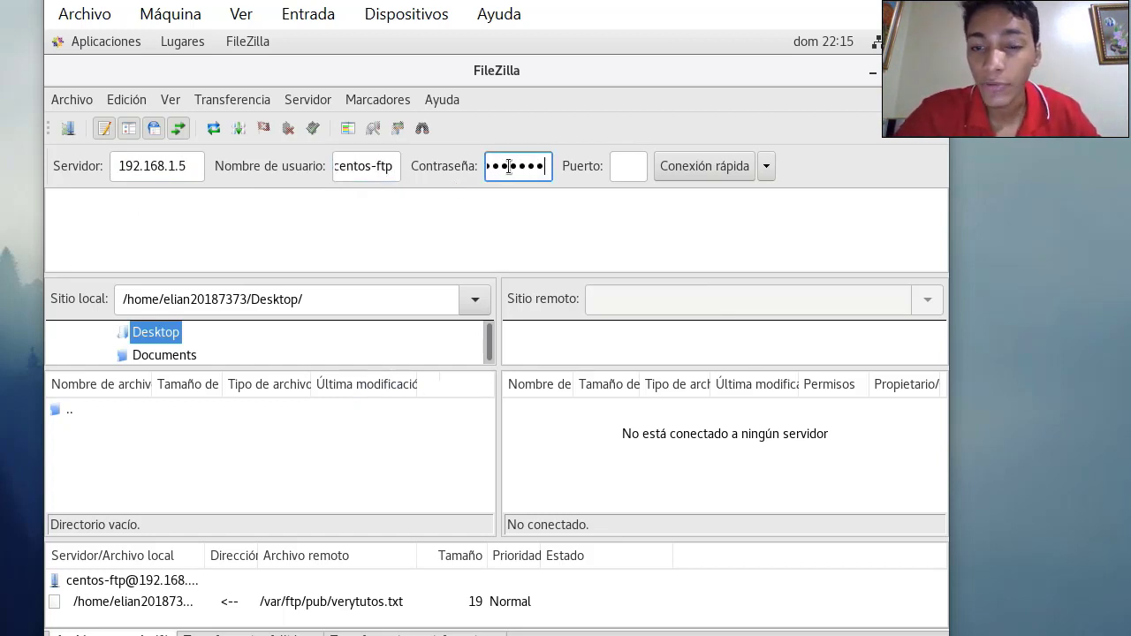
left_click(677, 168)
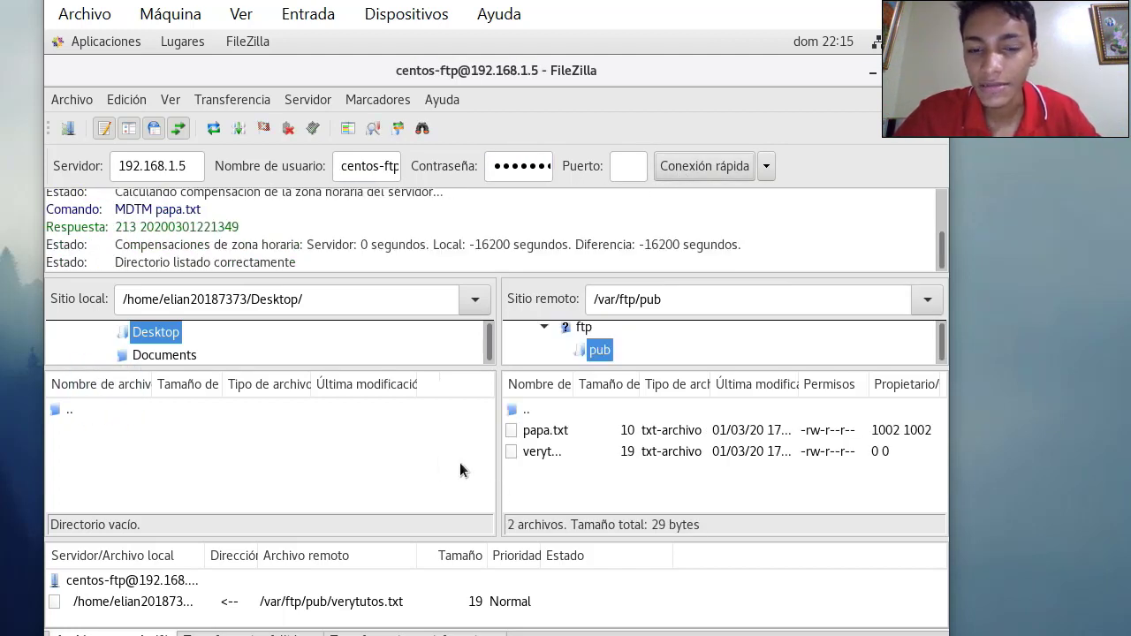
In the local pane, go up to the home folder and open Desktop
double_click(55, 412)
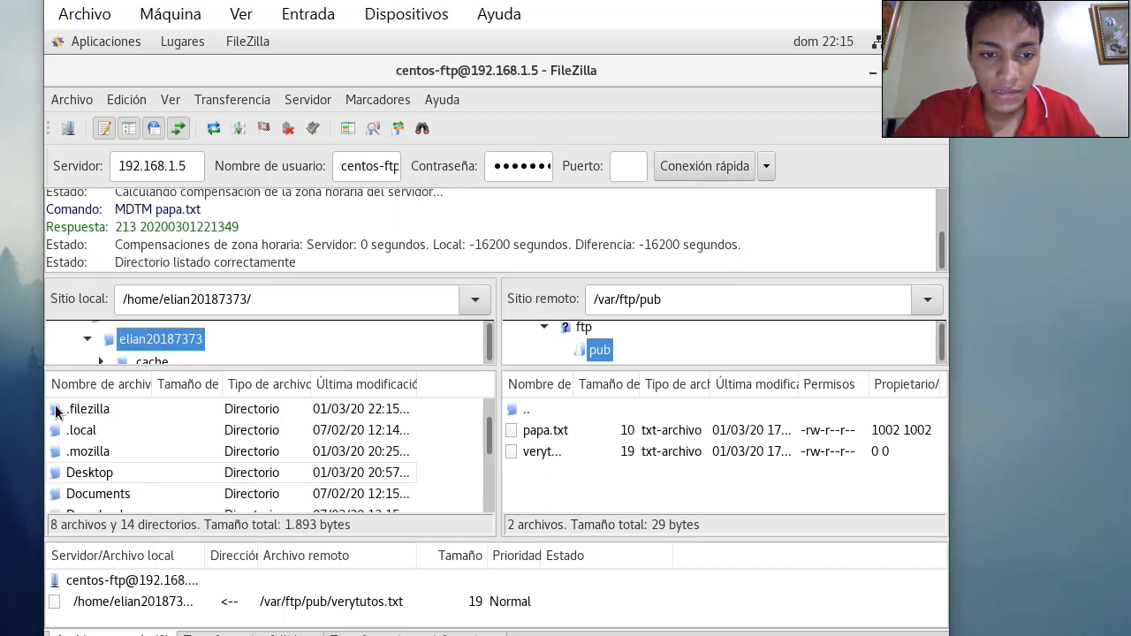
scroll(86, 449, "down", 3)
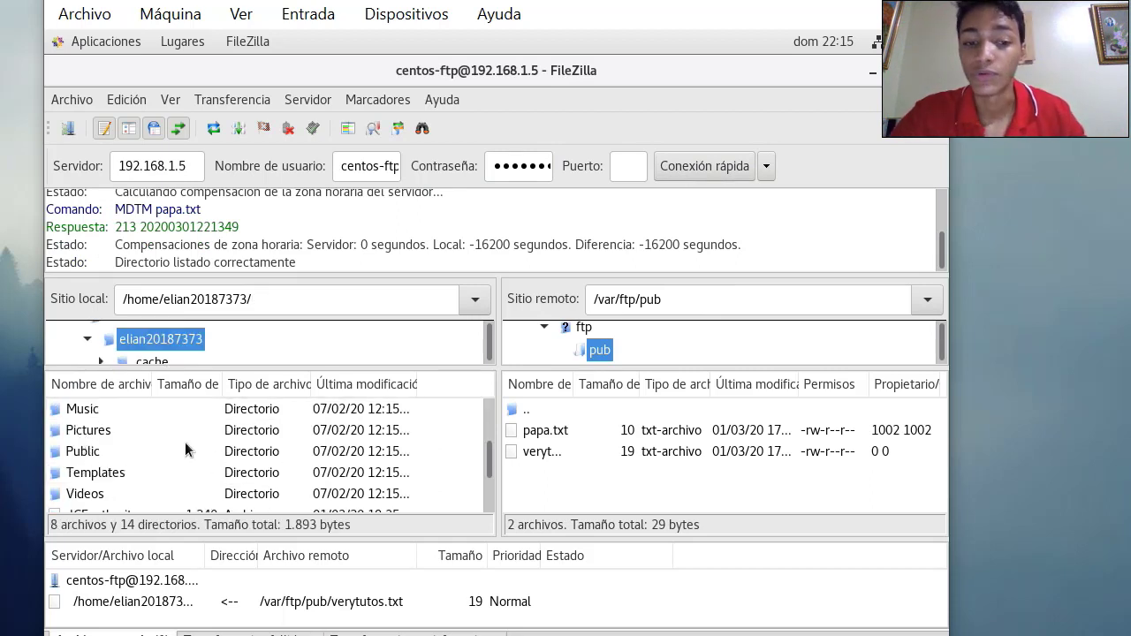
scroll(183, 442, "down", 1)
scroll(176, 447, "up", 2)
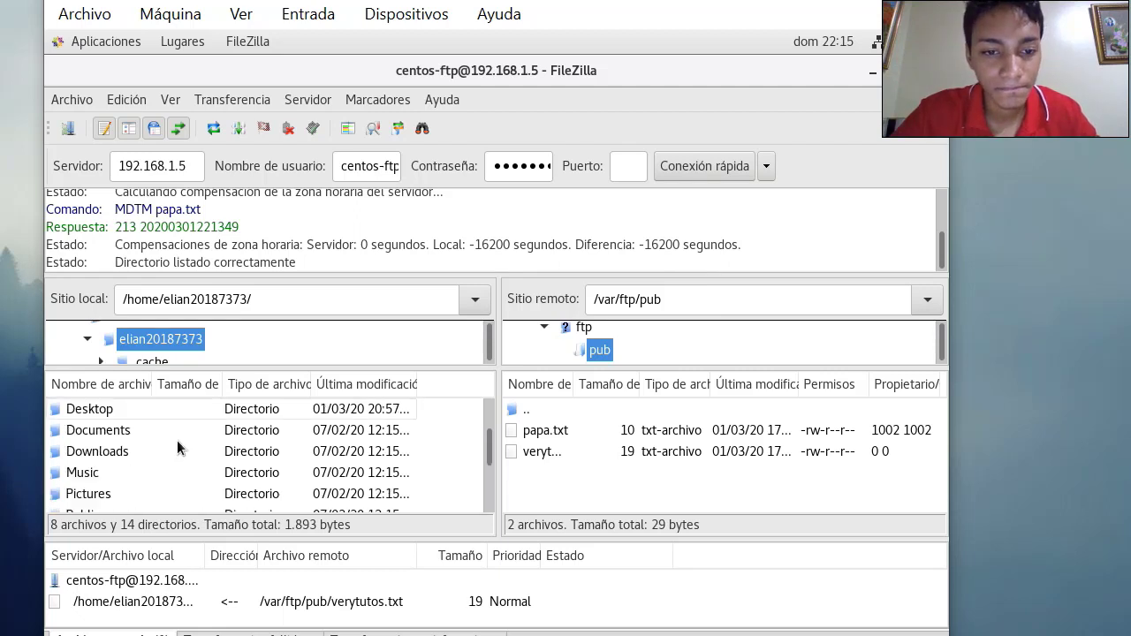
scroll(177, 448, "up", 2)
scroll(174, 450, "down", 3)
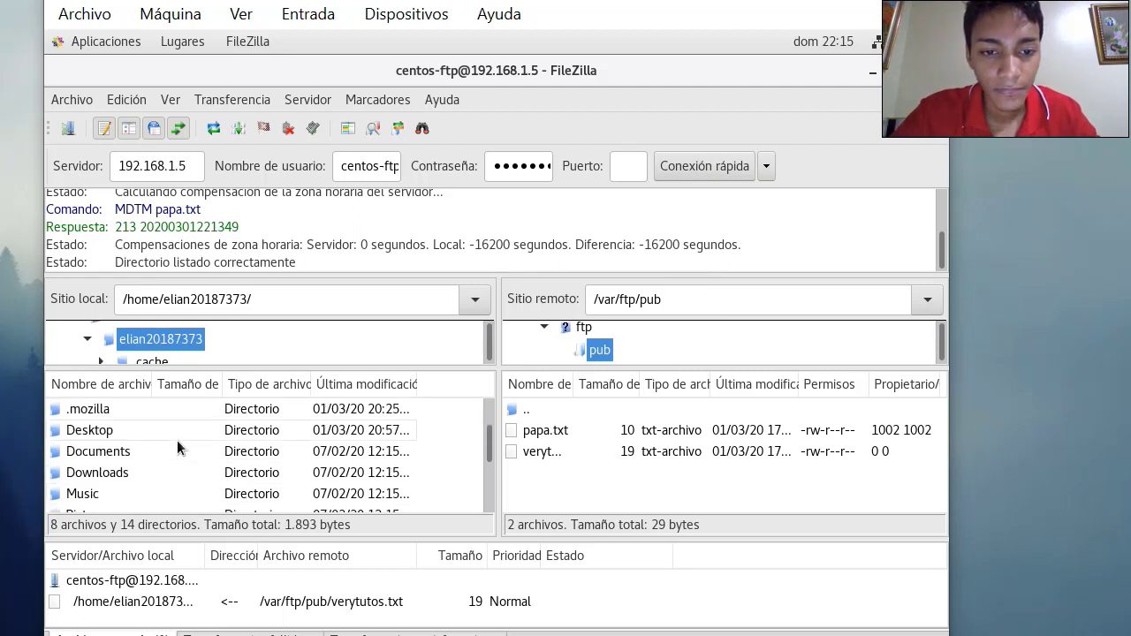
scroll(164, 448, "up", 1)
scroll(55, 419, "up", 2)
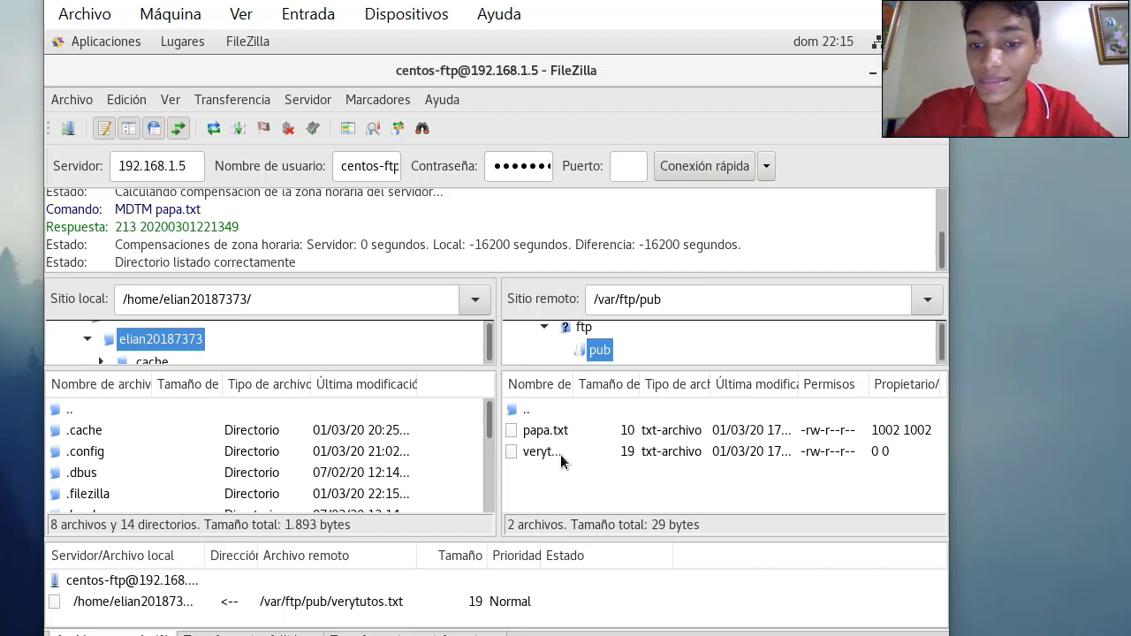
scroll(184, 471, "down", 2)
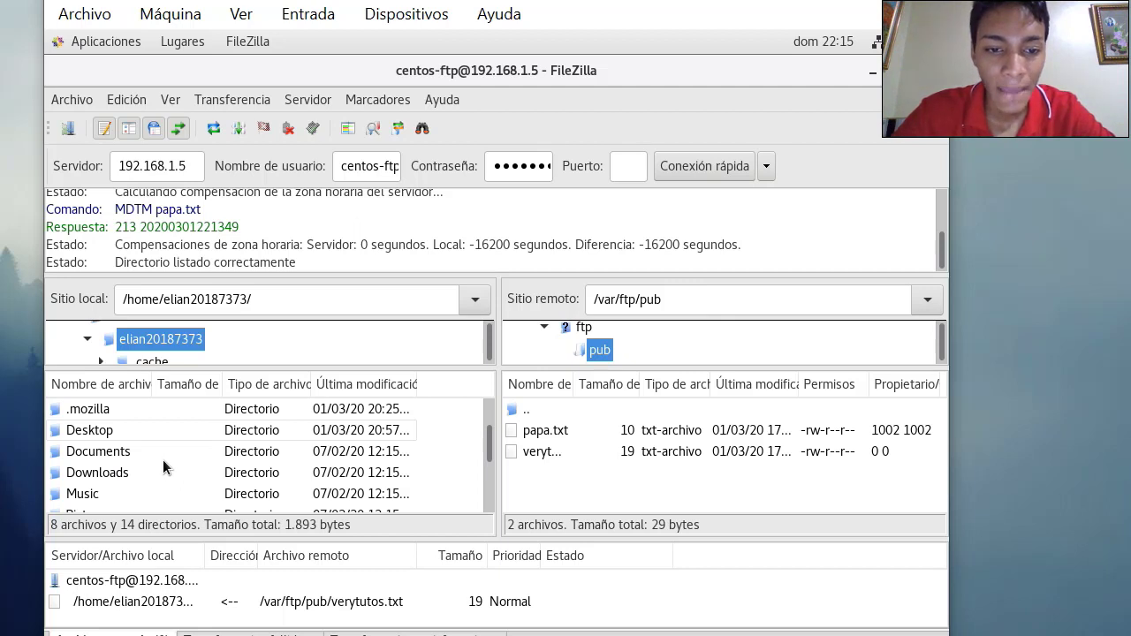
double_click(93, 433)
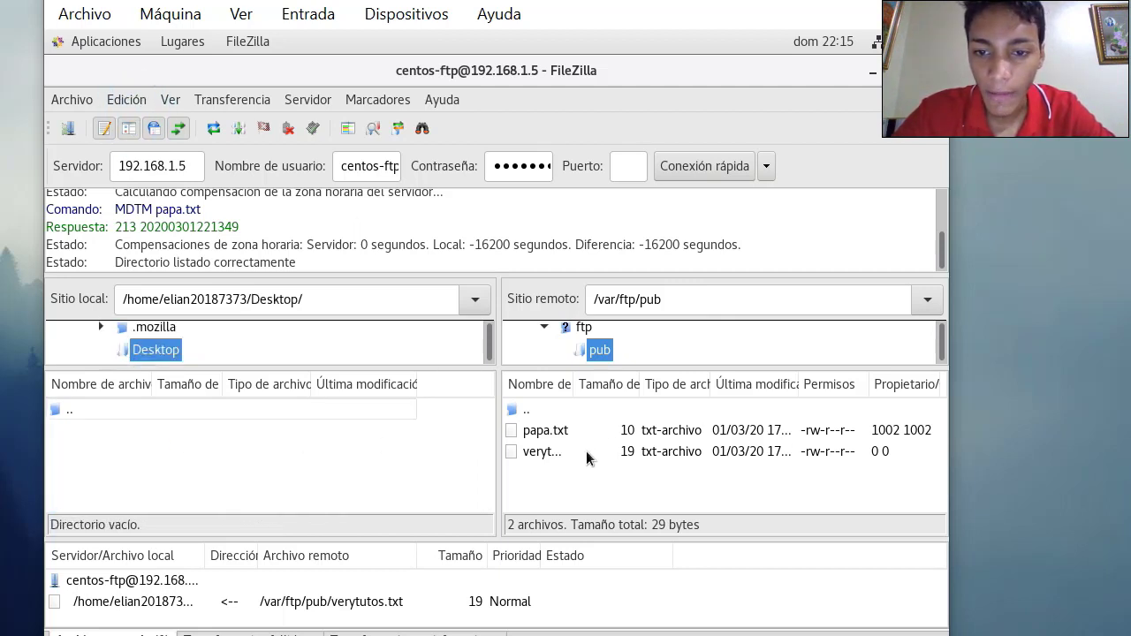
Drag verytutos.txt from remote pub into local Desktop, confirm the password, then minimize FileZilla
left_click(551, 455)
left_click_drag(551, 455, 450, 455)
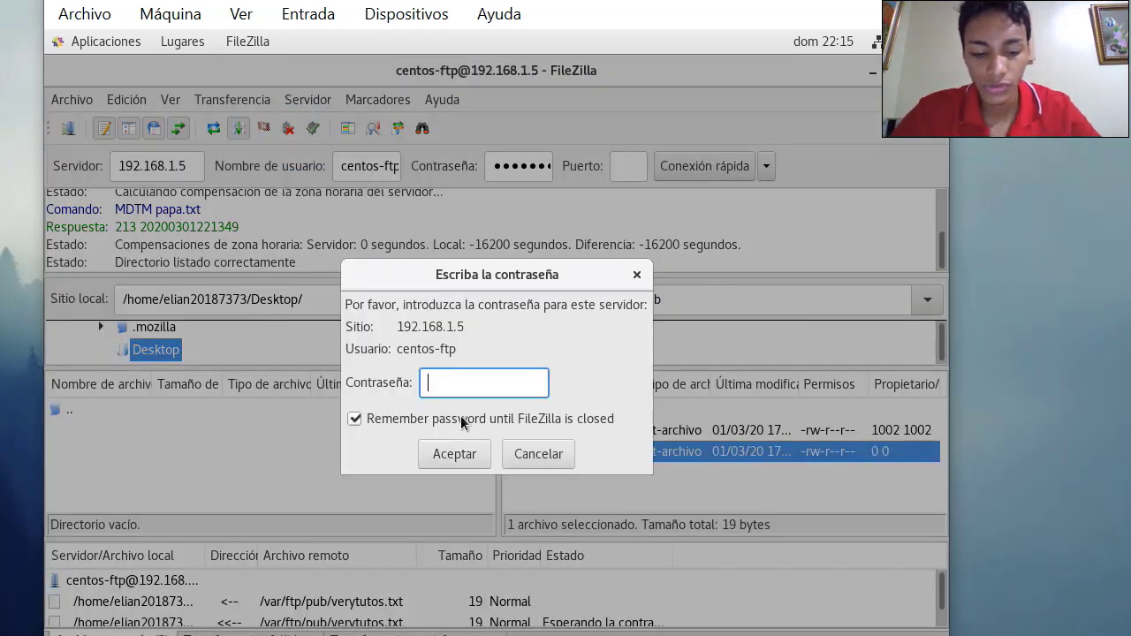
type("••")
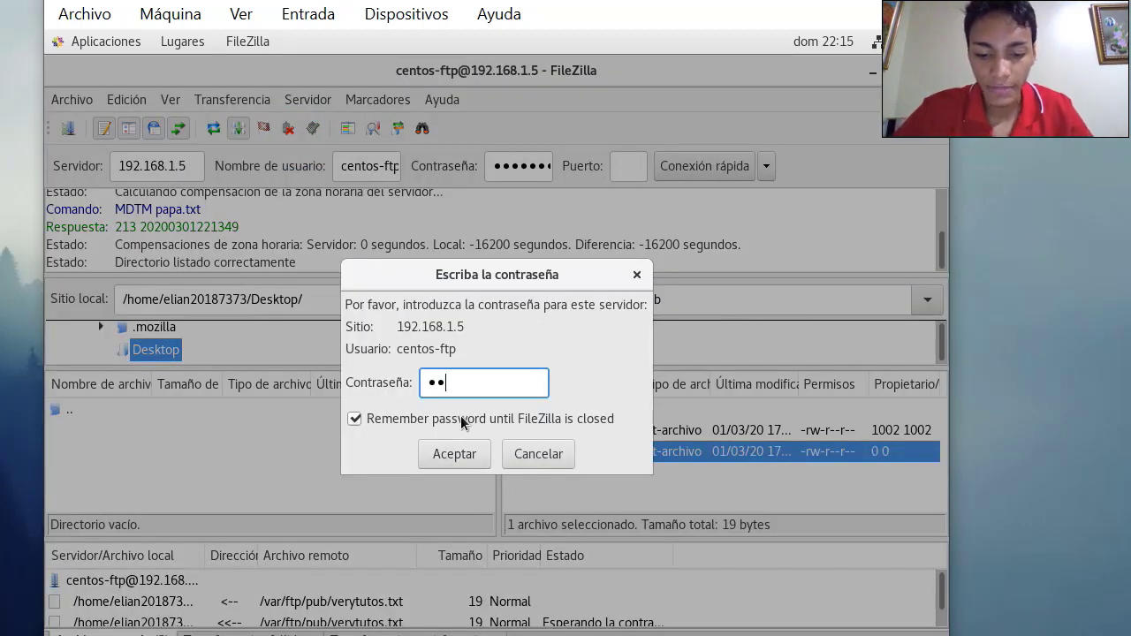
type("••••••")
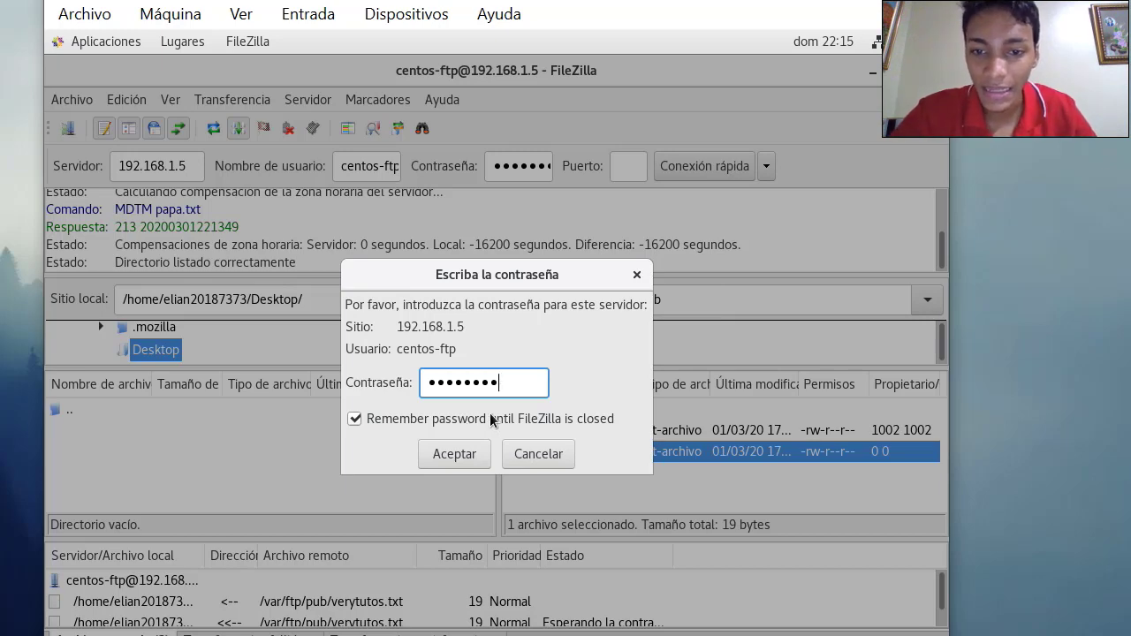
left_click(453, 453)
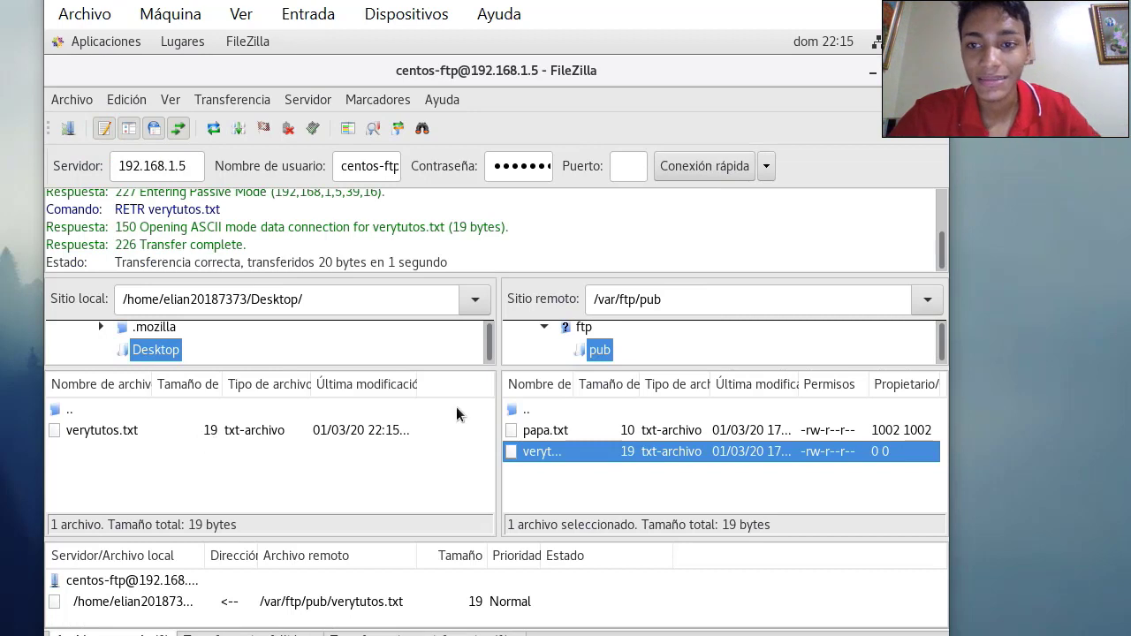
left_click(873, 74)
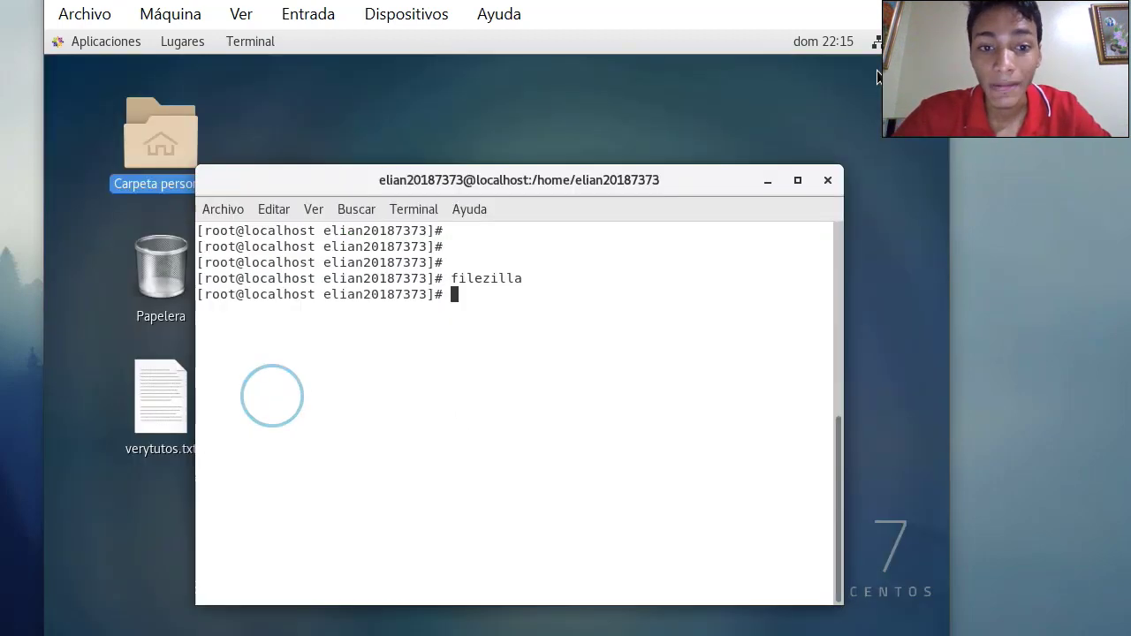
Open verytutos.txt to confirm it reads 'Esta es una prueba', then close it and FileZilla
double_click(165, 409)
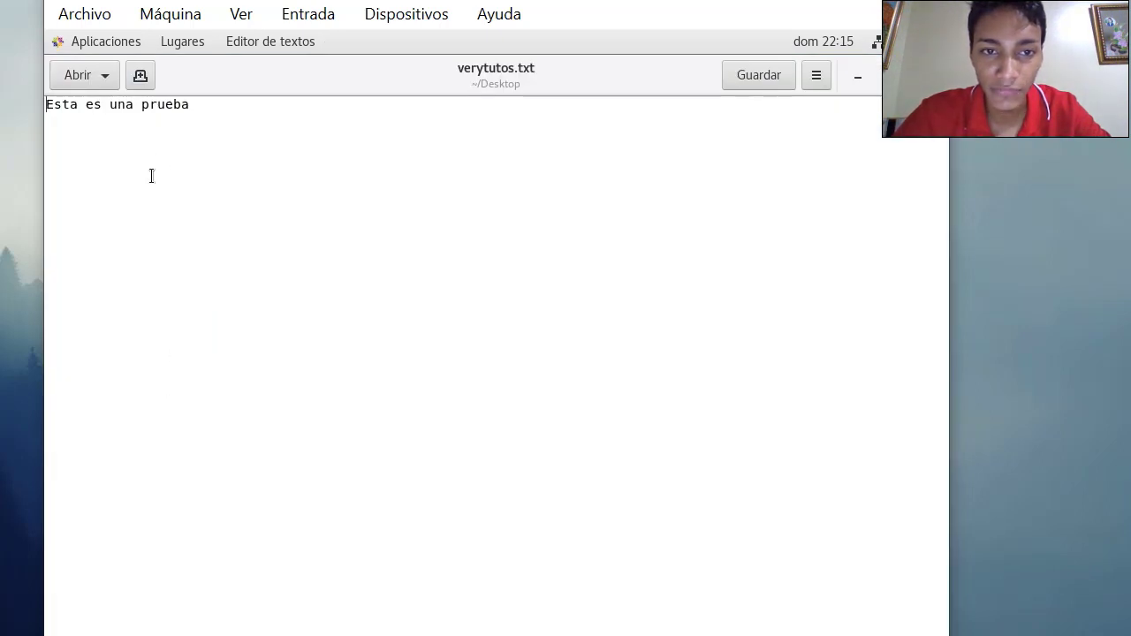
left_click(928, 75)
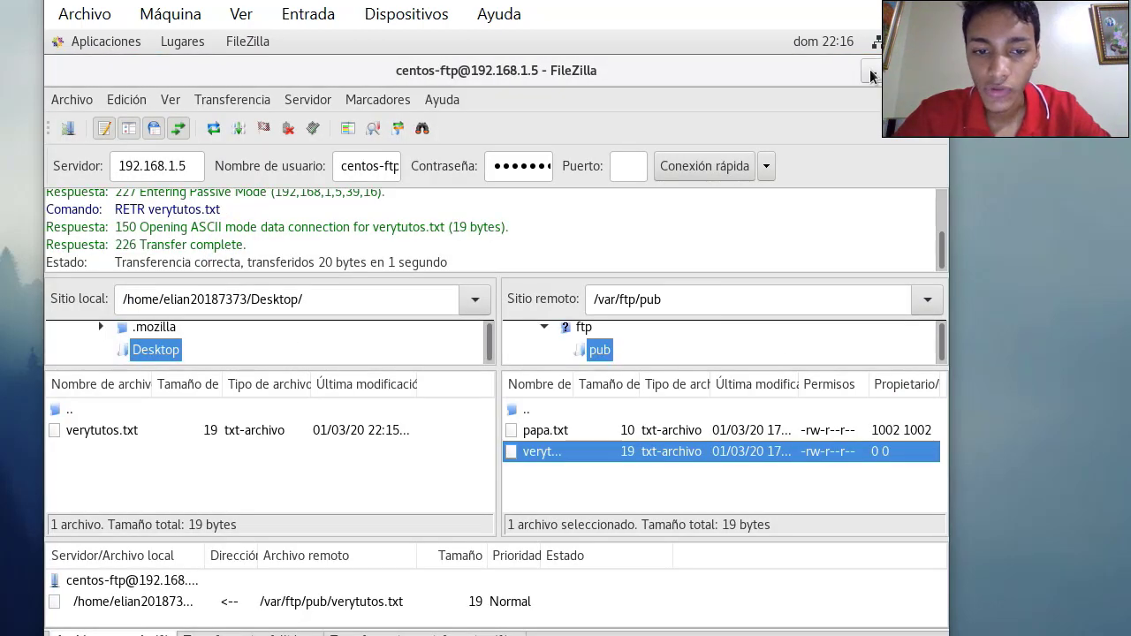
left_click(870, 76)
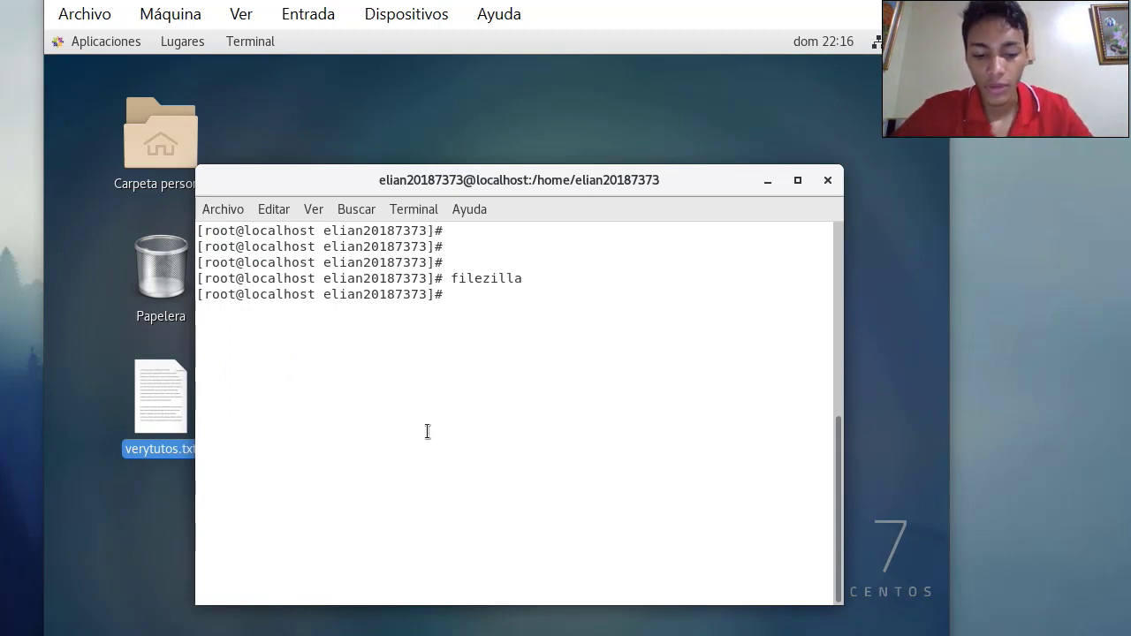
Change into the Desktop folder and list its files
type("cd ")
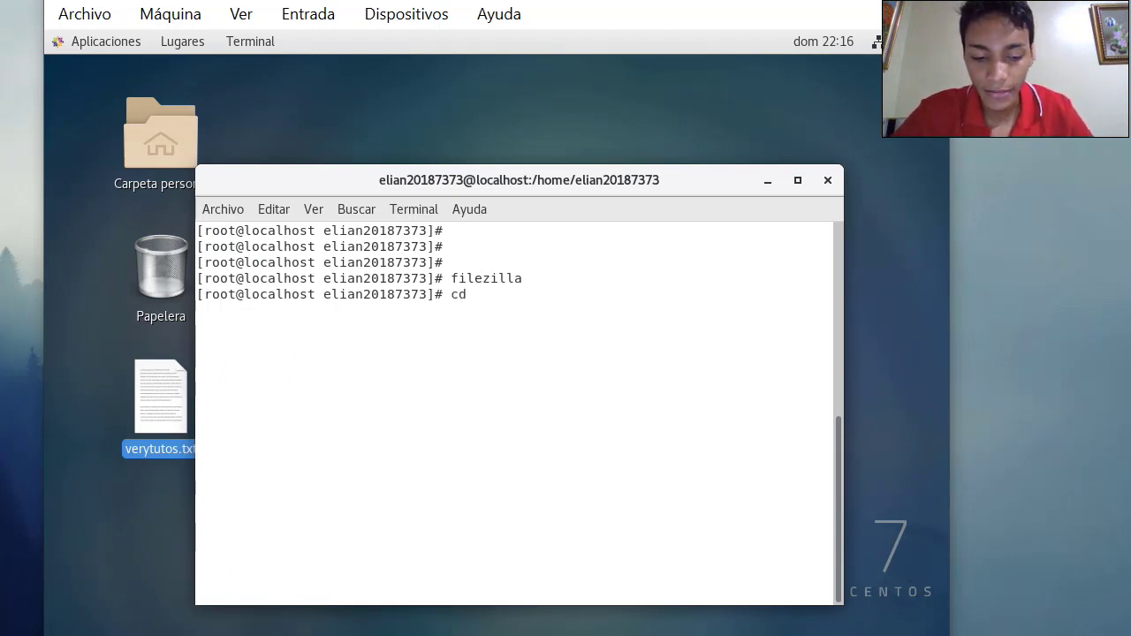
type("De")
key("BackSpace")
type("E")
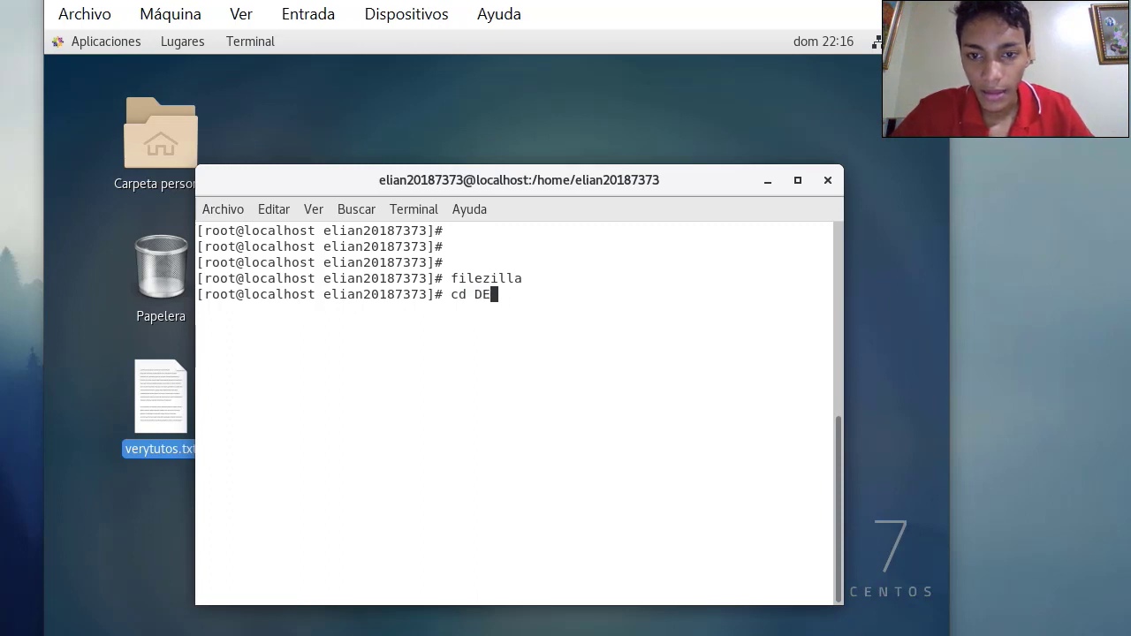
key("BackSpace")
type("e")
key("BackSpace")
type("eskt")
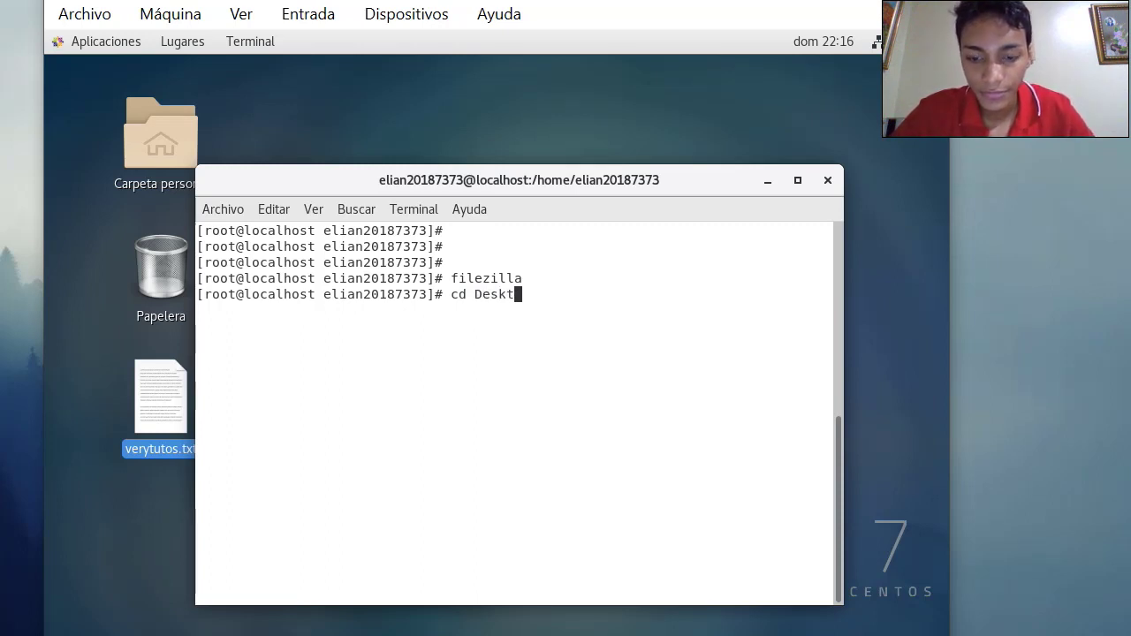
type("op")
key("Return")
type("ls")
key("Return")
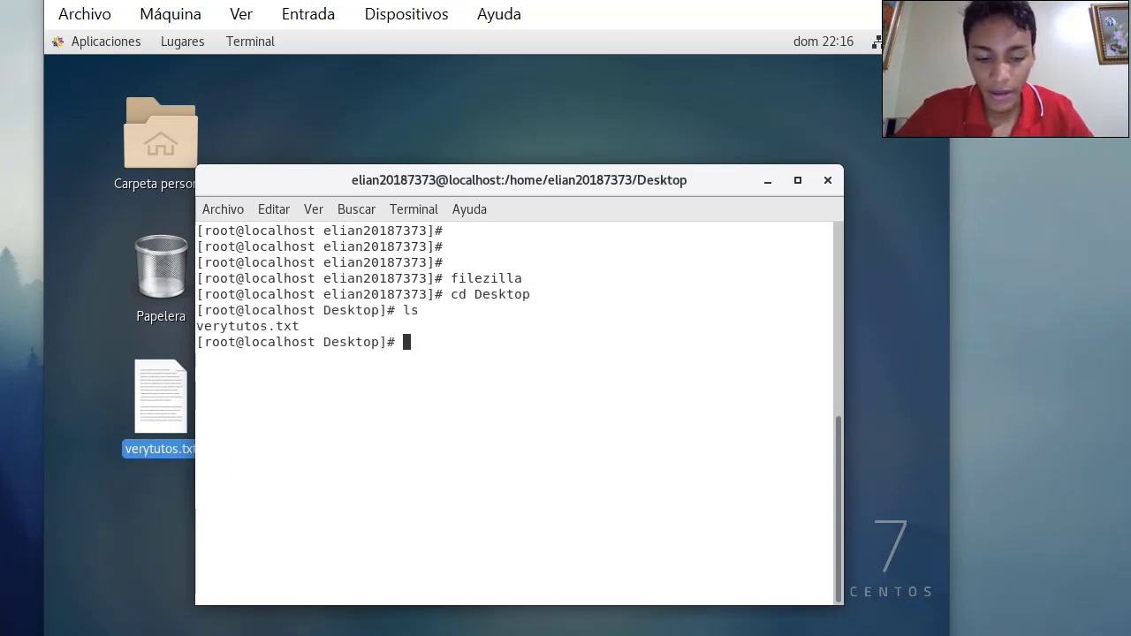
Create dani.txt with cat > containing the text 'papas fritas'
type("cat >")
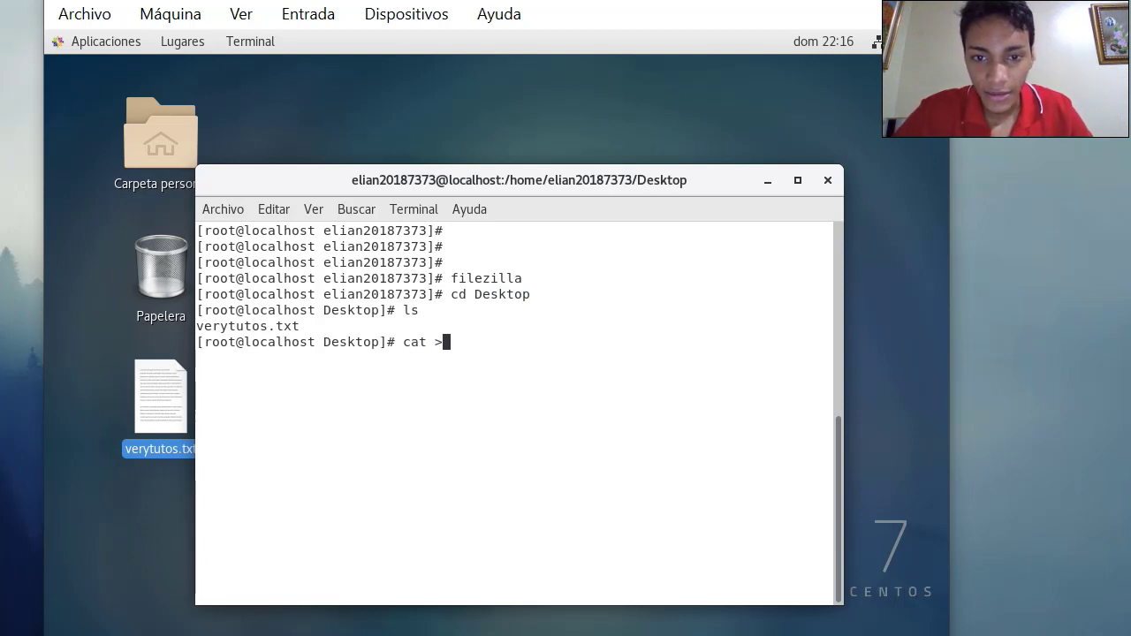
type(" dani.txt")
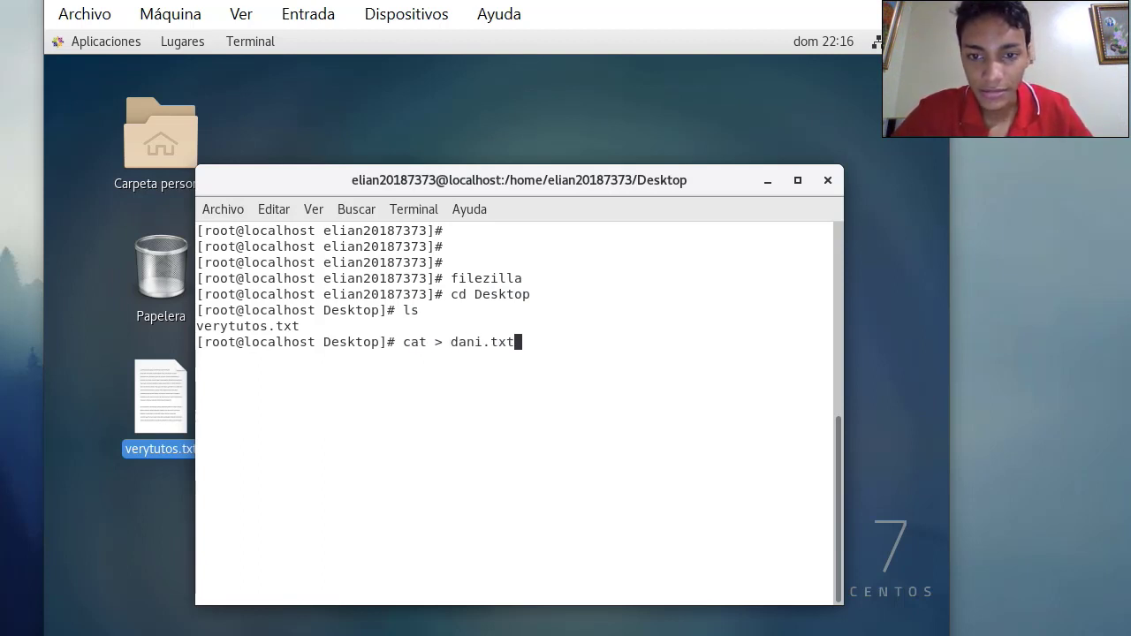
key("Return")
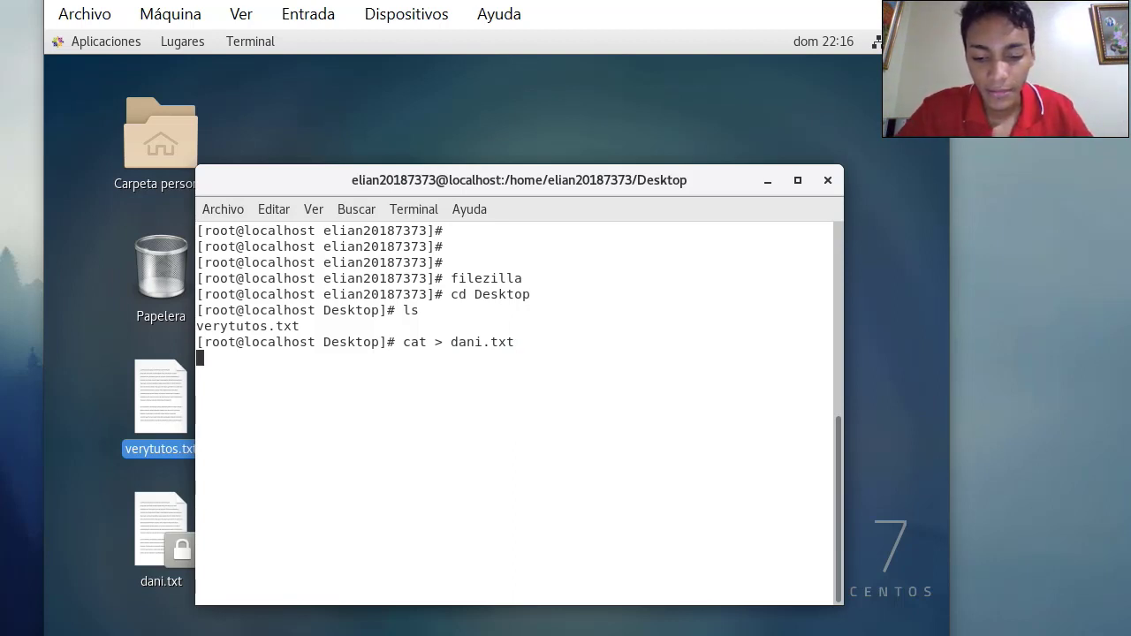
type("papas vritas")
key("BackSpace")
key("BackSpace")
key("BackSpace")
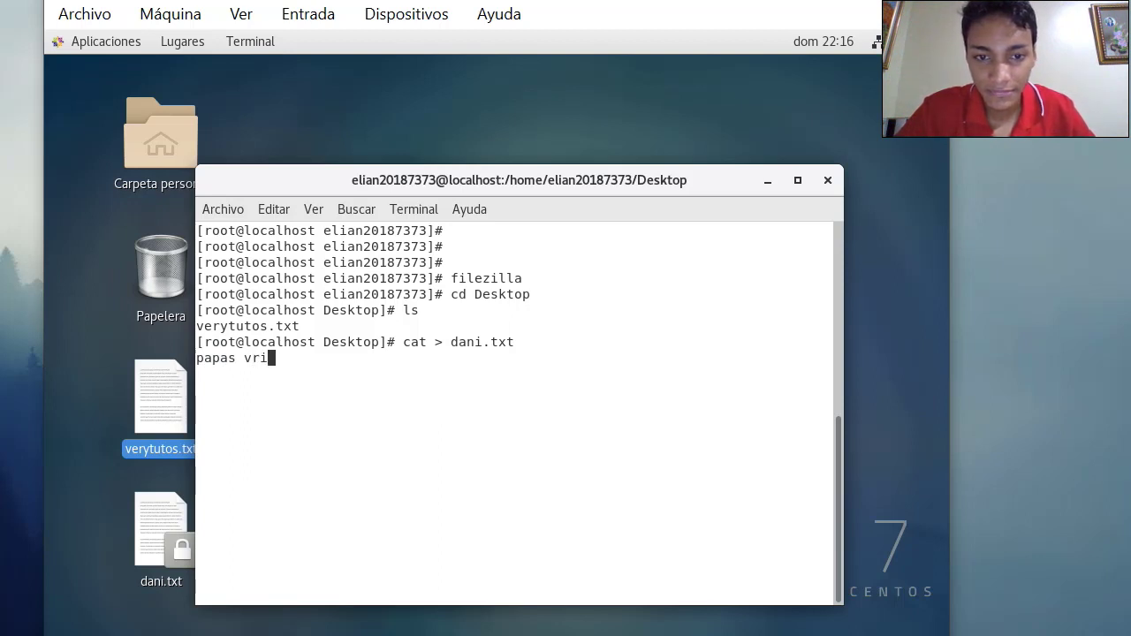
key("BackSpace")
key("BackSpace")
key("BackSpace")
type("fritas")
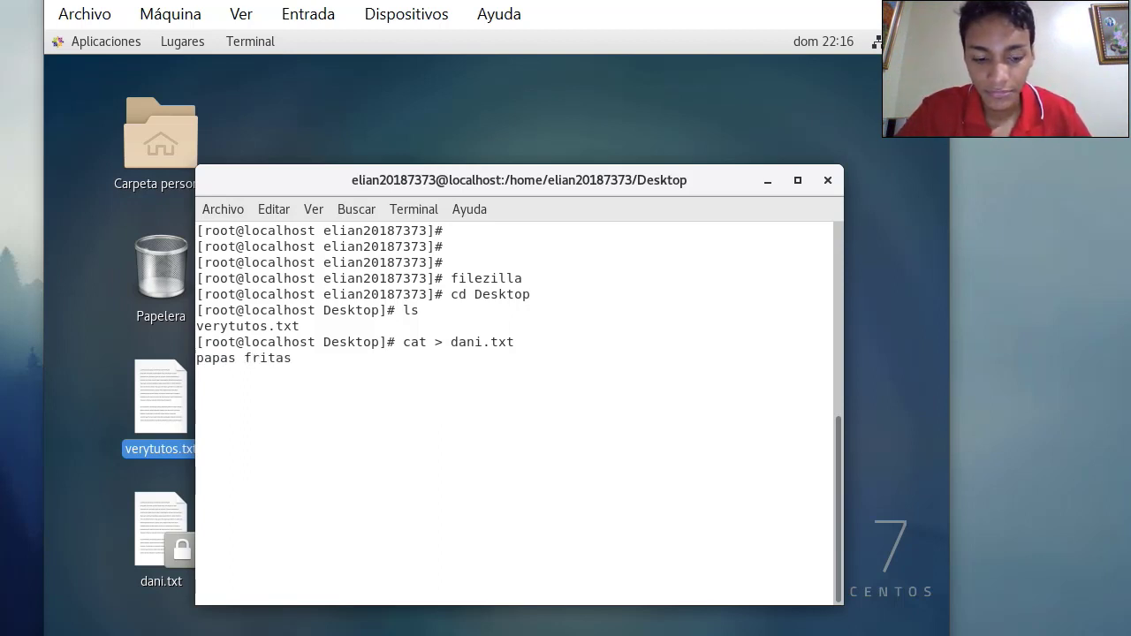
key("ctrl+d")
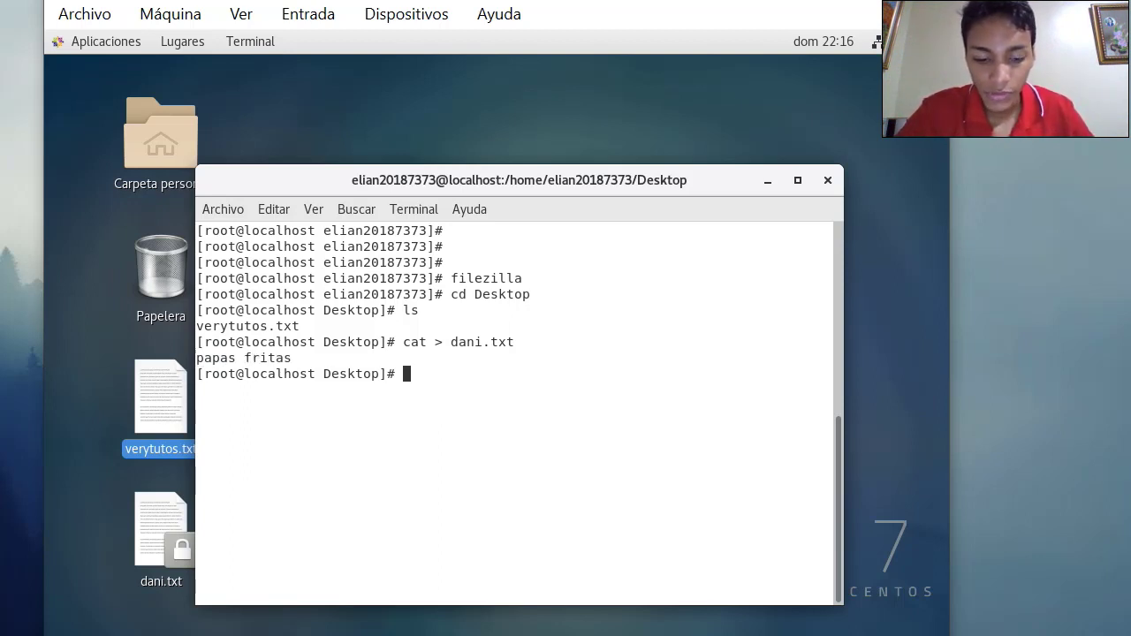
Print dani.txt to verify its contents, clear the screen, and minimize the terminal
type("cat dani")
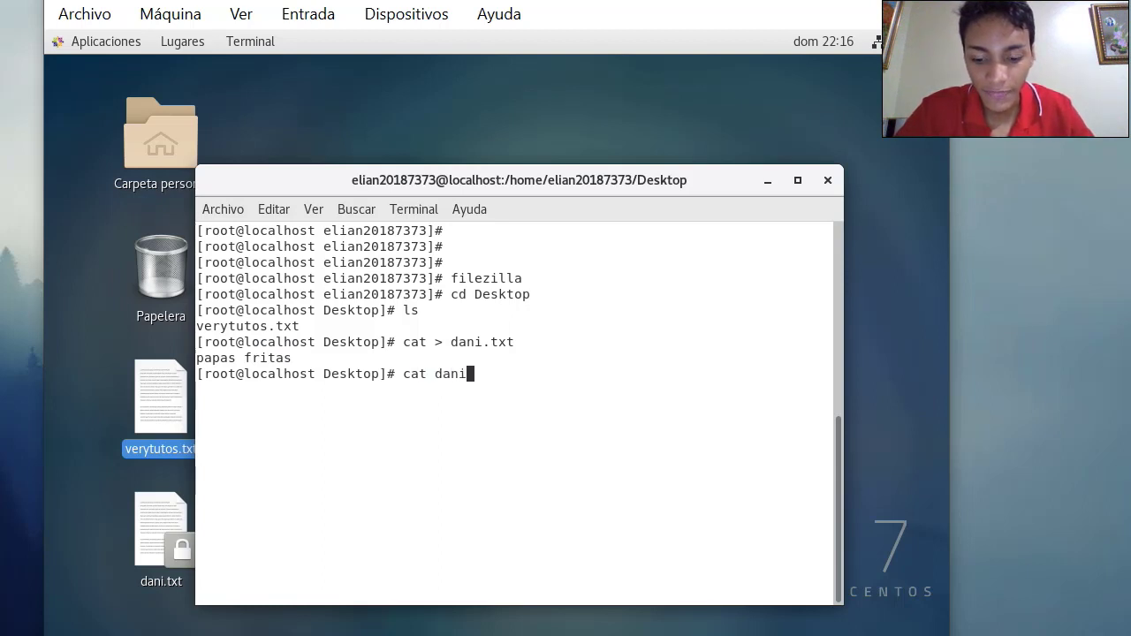
type(".txt")
key("Return")
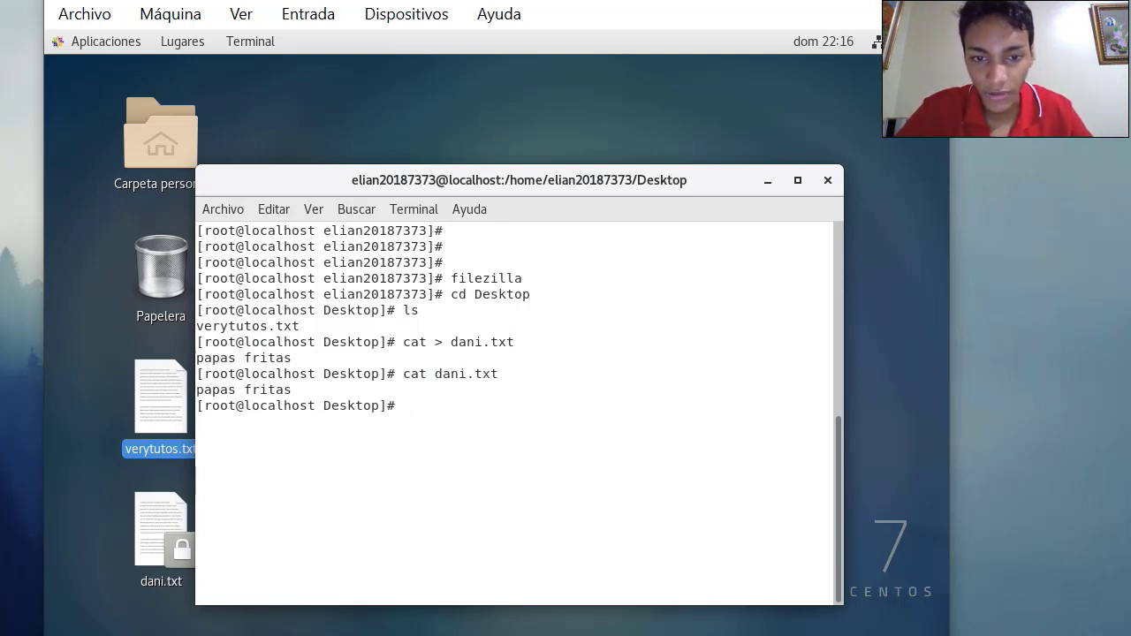
type("clear")
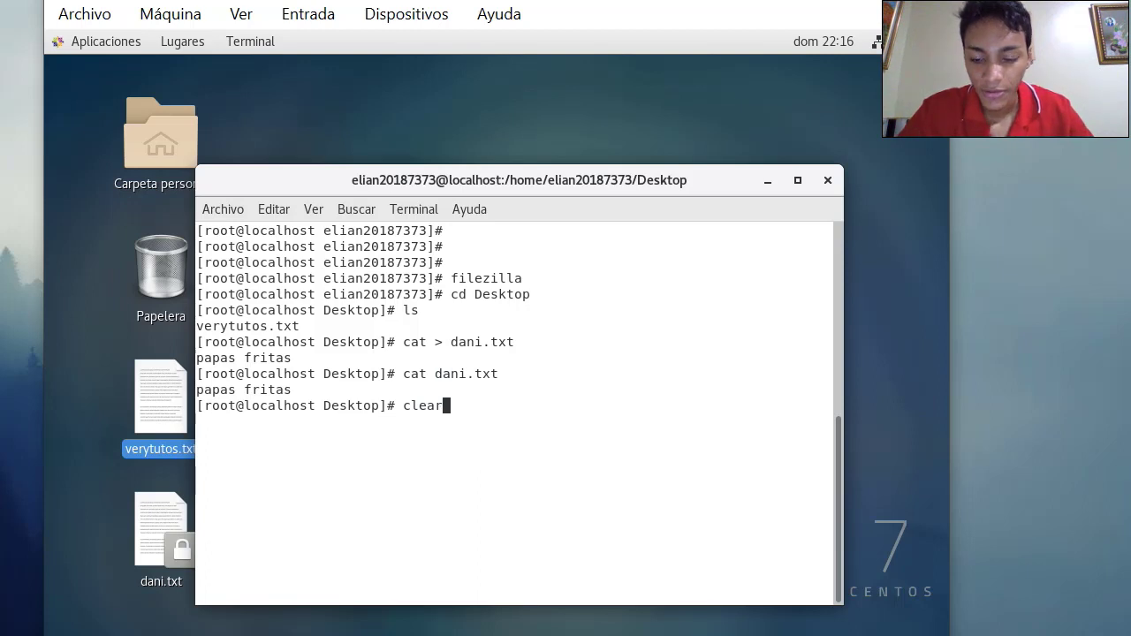
key("Return")
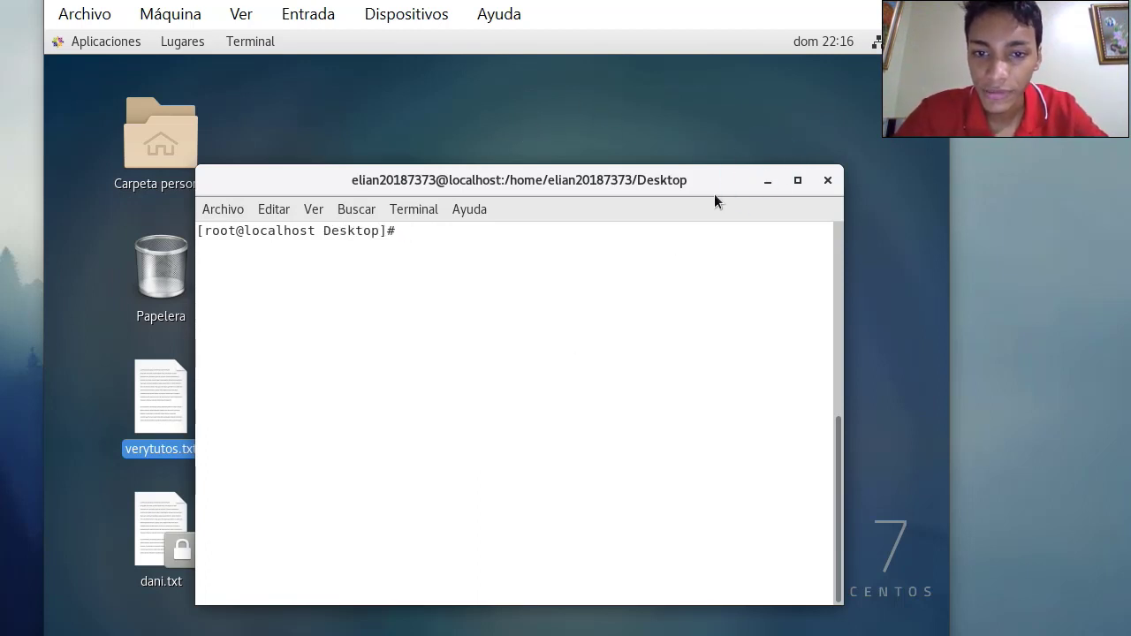
left_click(766, 181)
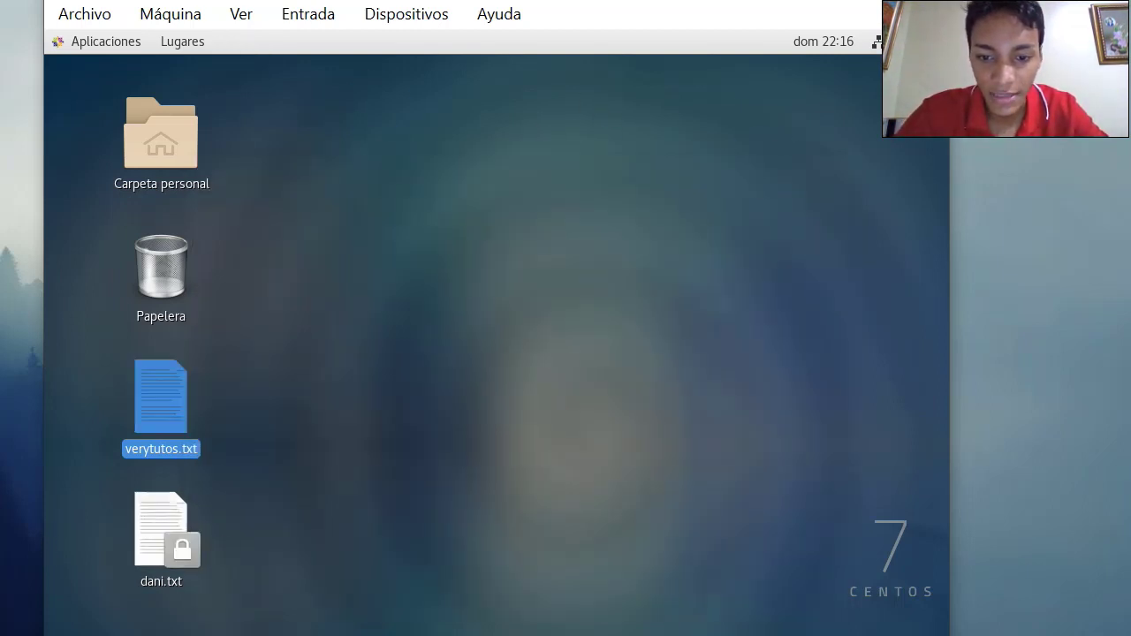
Refresh both the local and remote file lists in FileZilla so dani.txt appears
key("alt+Tab")
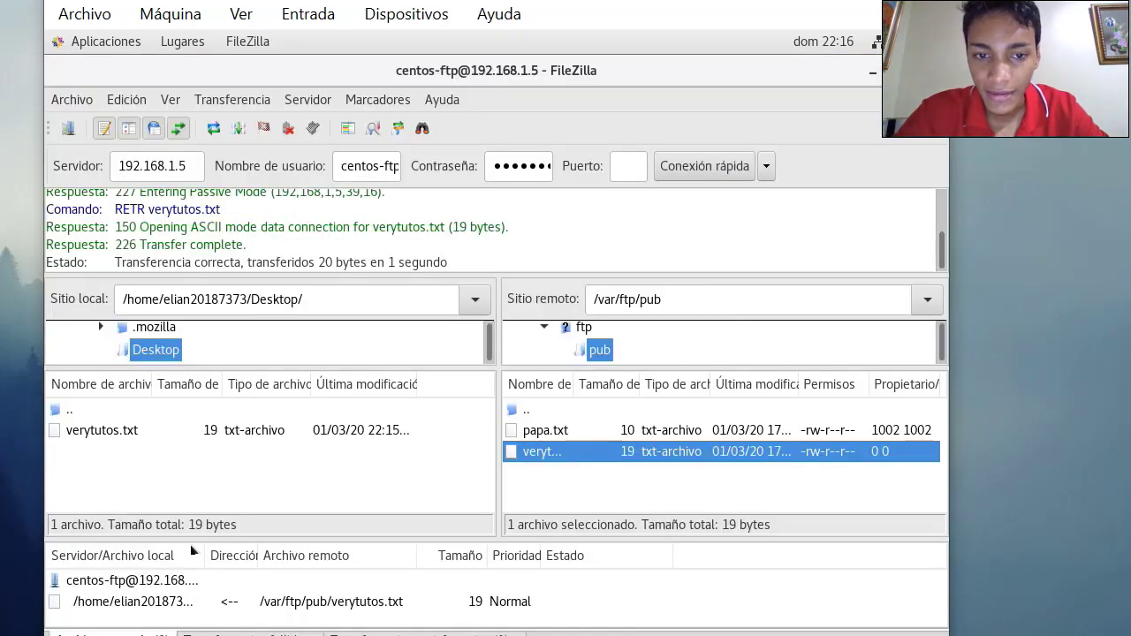
right_click(192, 478)
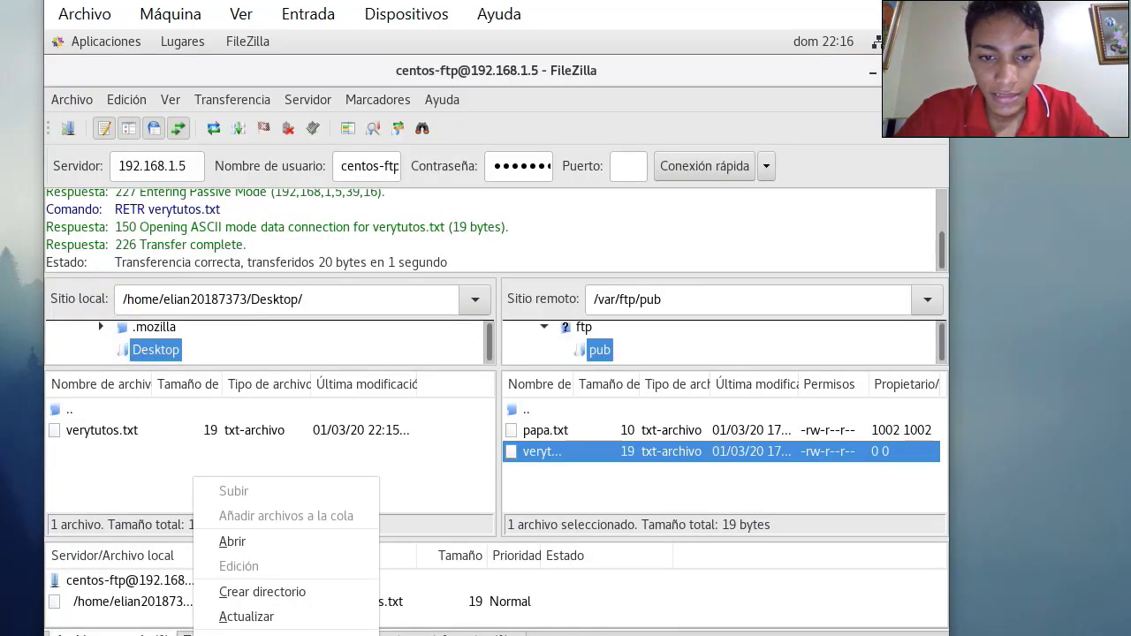
left_click(259, 616)
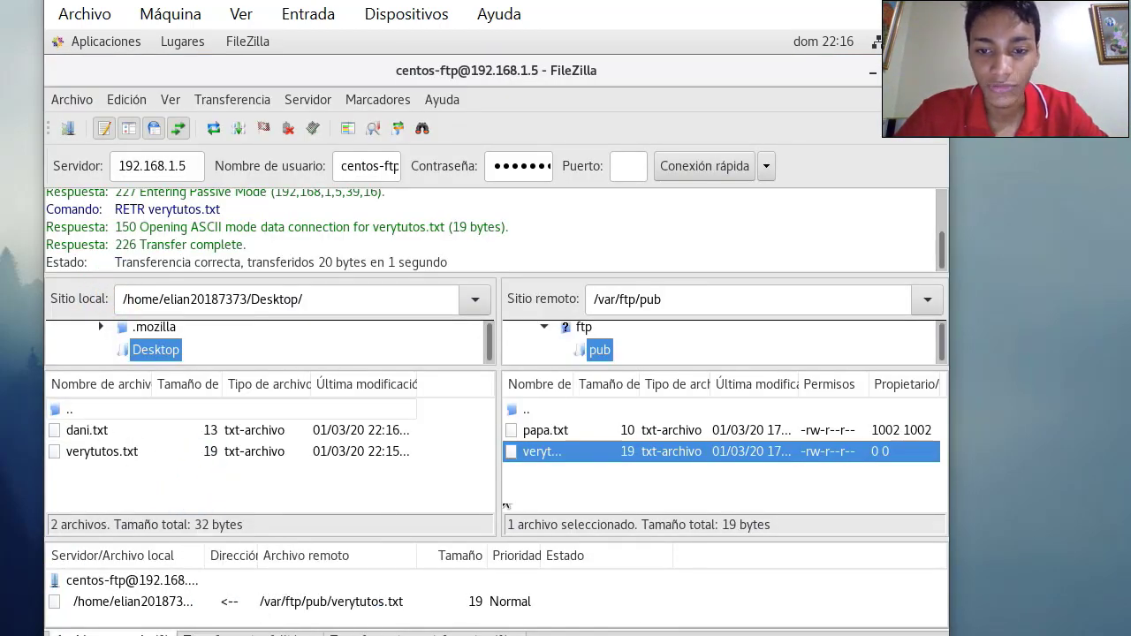
right_click(531, 483)
left_click(575, 375)
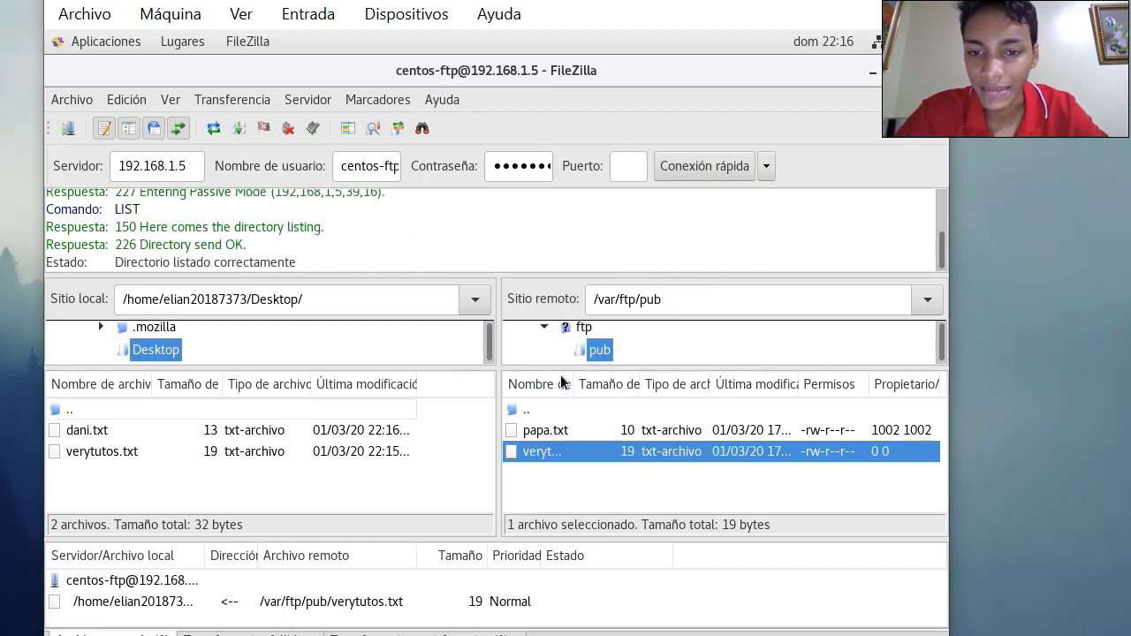
Upload dani.txt from local Desktop to /var/ftp/pub, then go to the host desktop
left_click(74, 431)
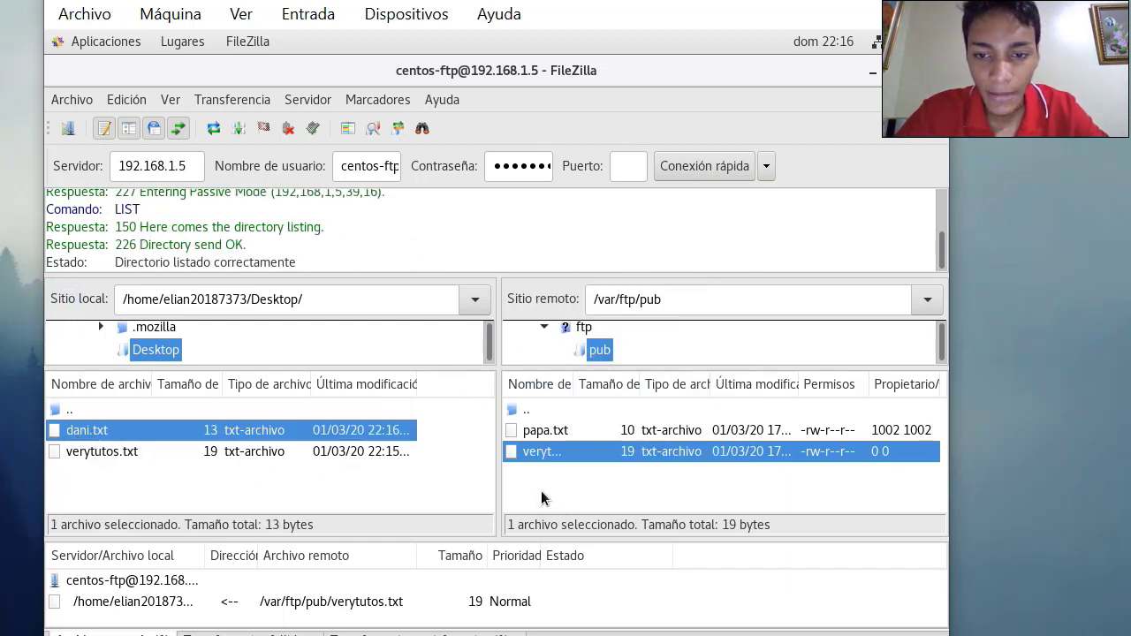
key("Return")
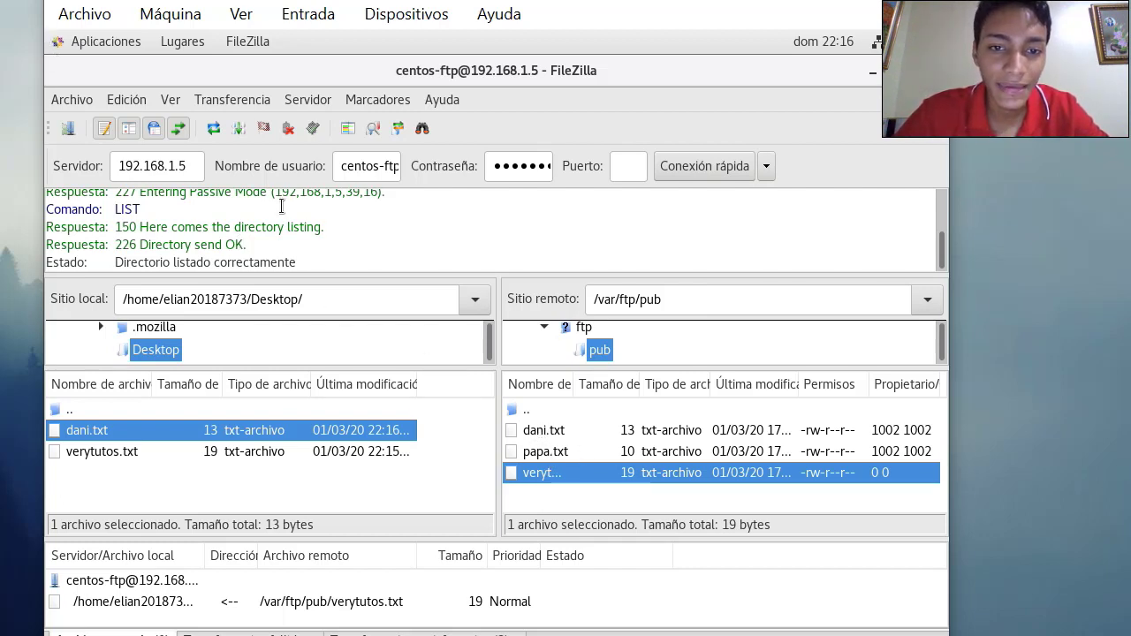
scroll(281, 207, "up", 1)
scroll(281, 207, "down", 1)
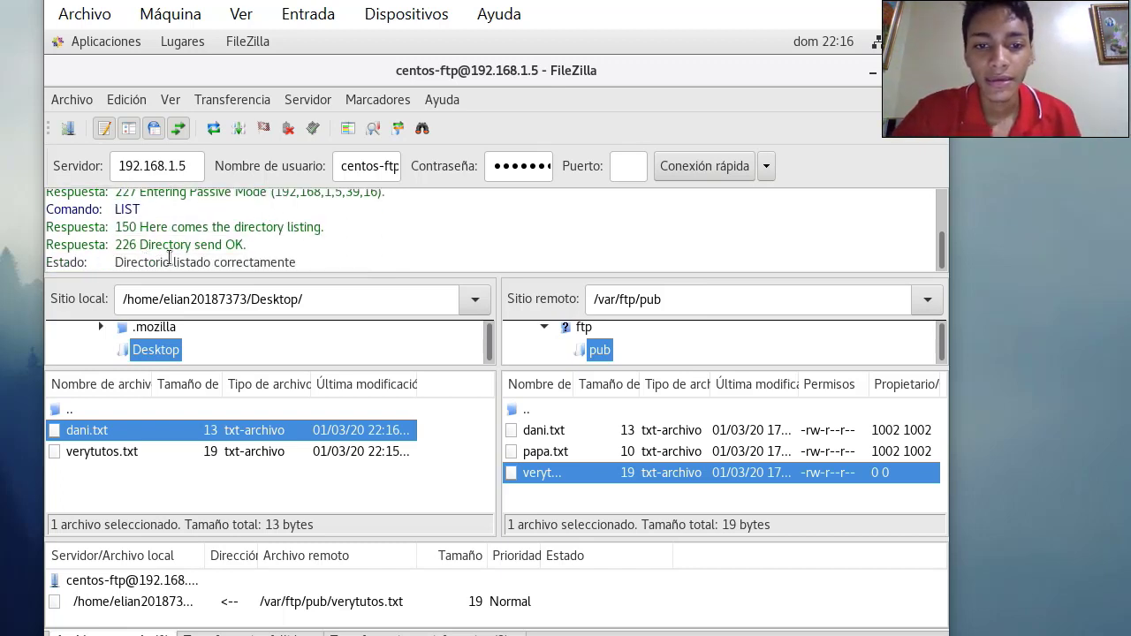
scroll(301, 245, "up", 2)
scroll(301, 245, "down", 2)
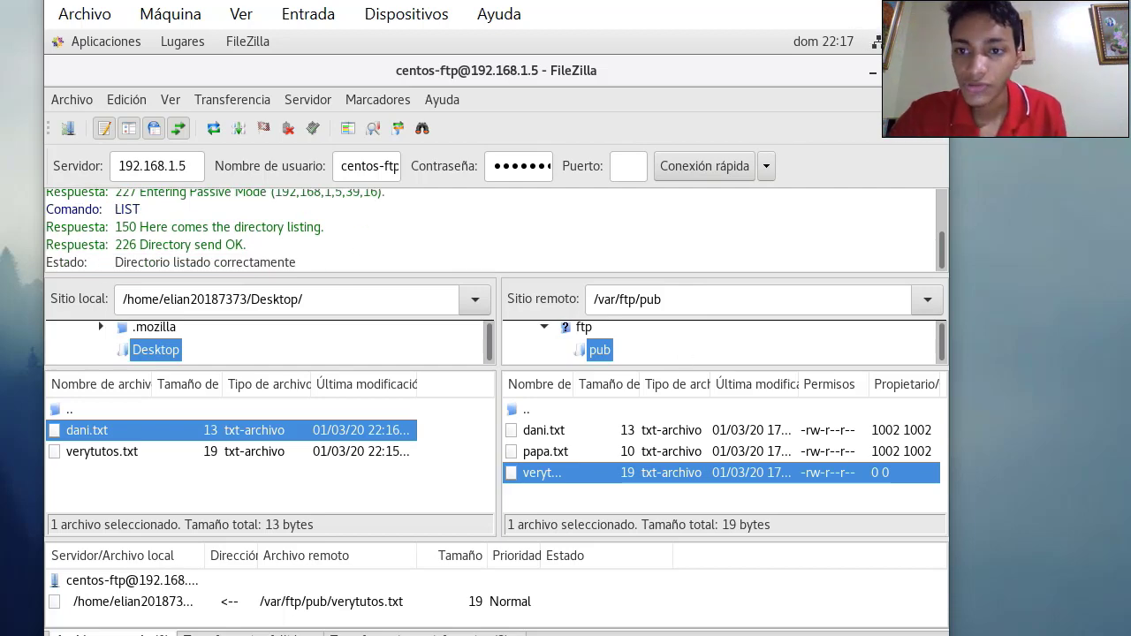
key("super+d")
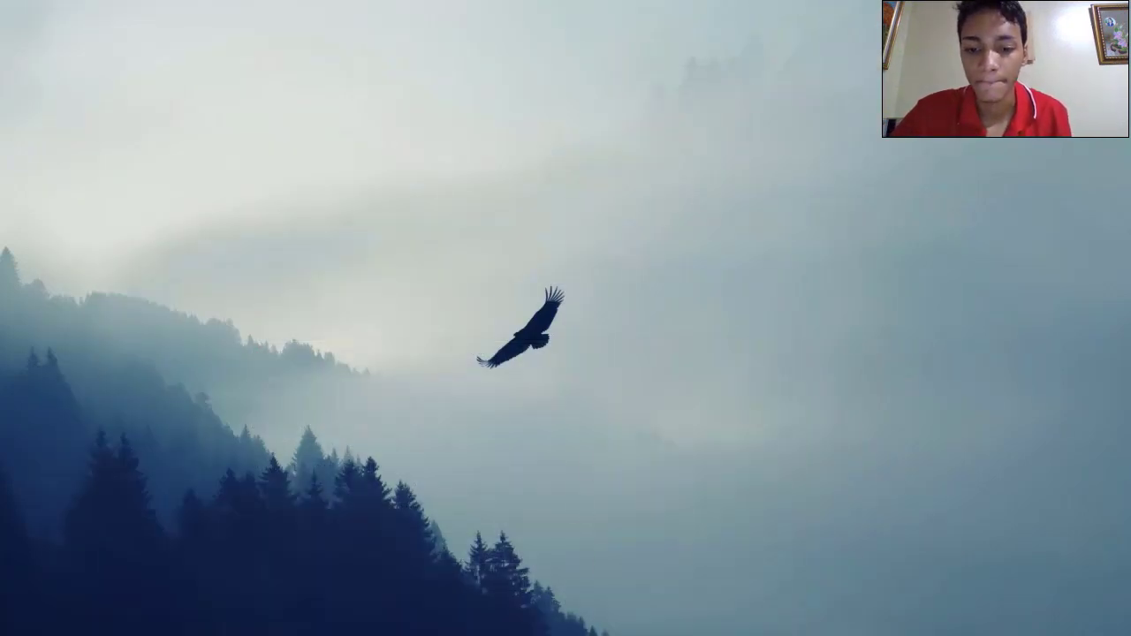
On the CentOS 8 server, confirm dani.txt reads 'papas fritas', clear the console, and minimize it
left_click(195, 610)
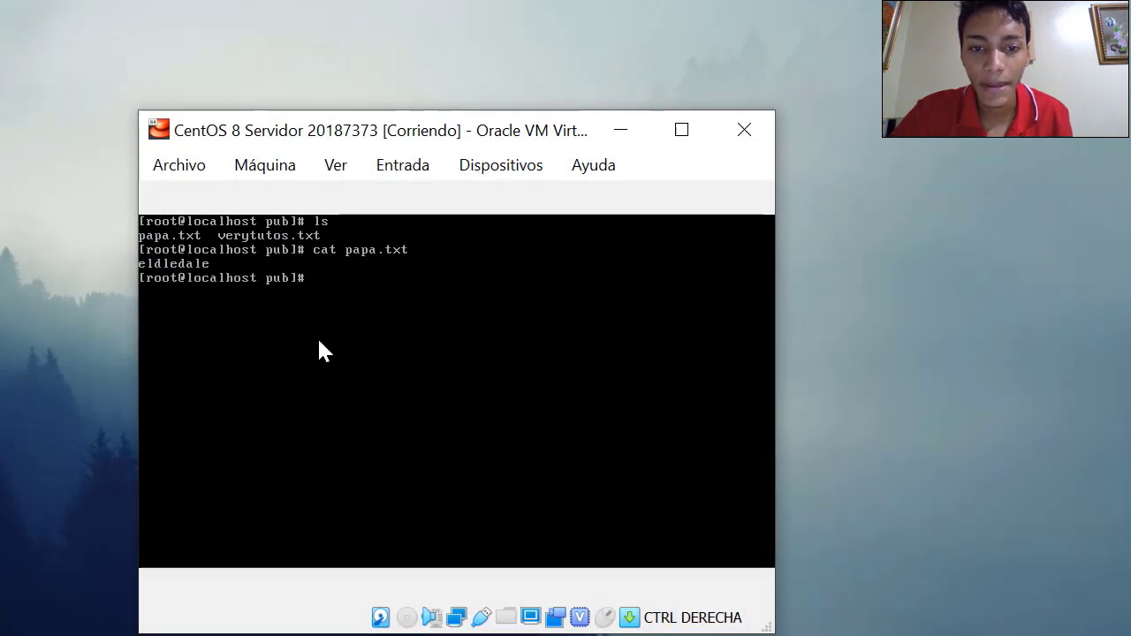
key("Return")
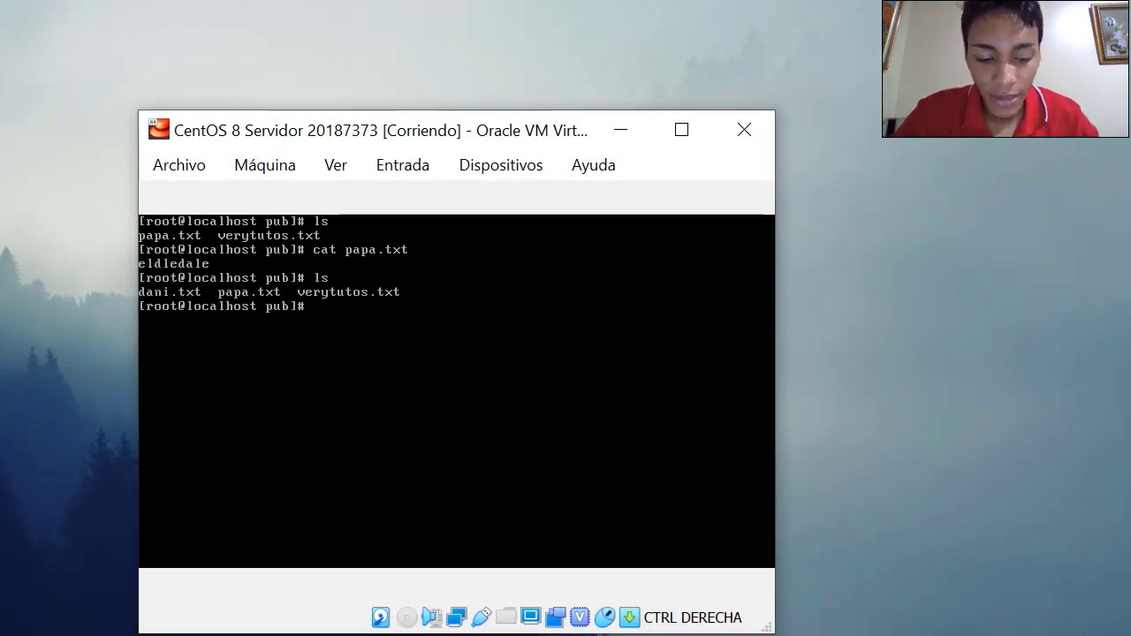
type("cat")
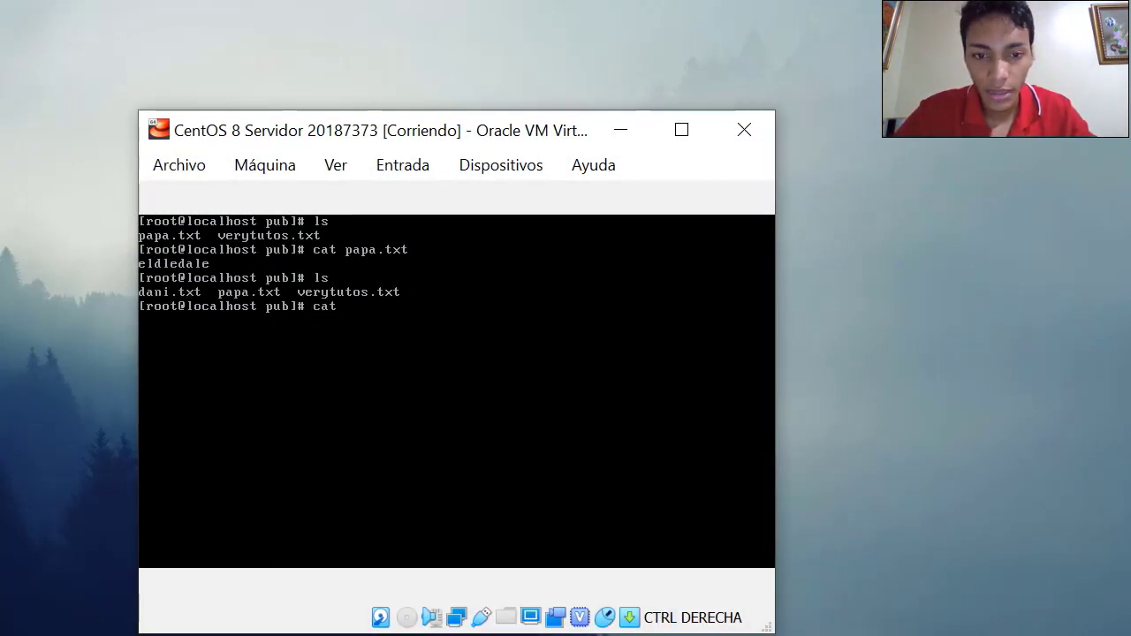
type(" dani.txt")
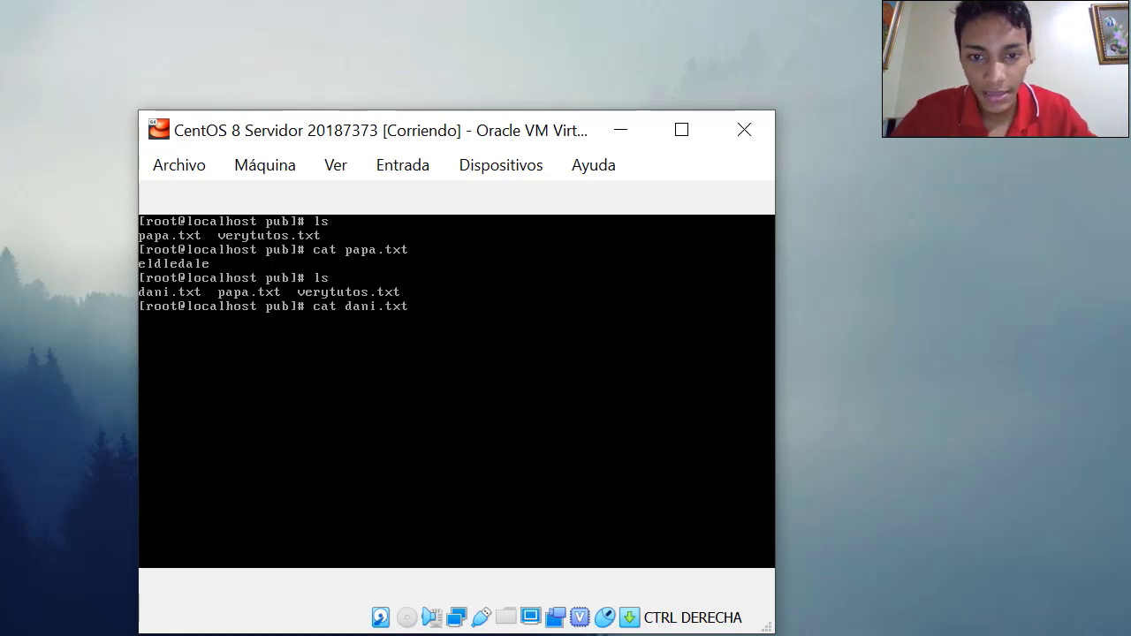
key("Return")
type("cle")
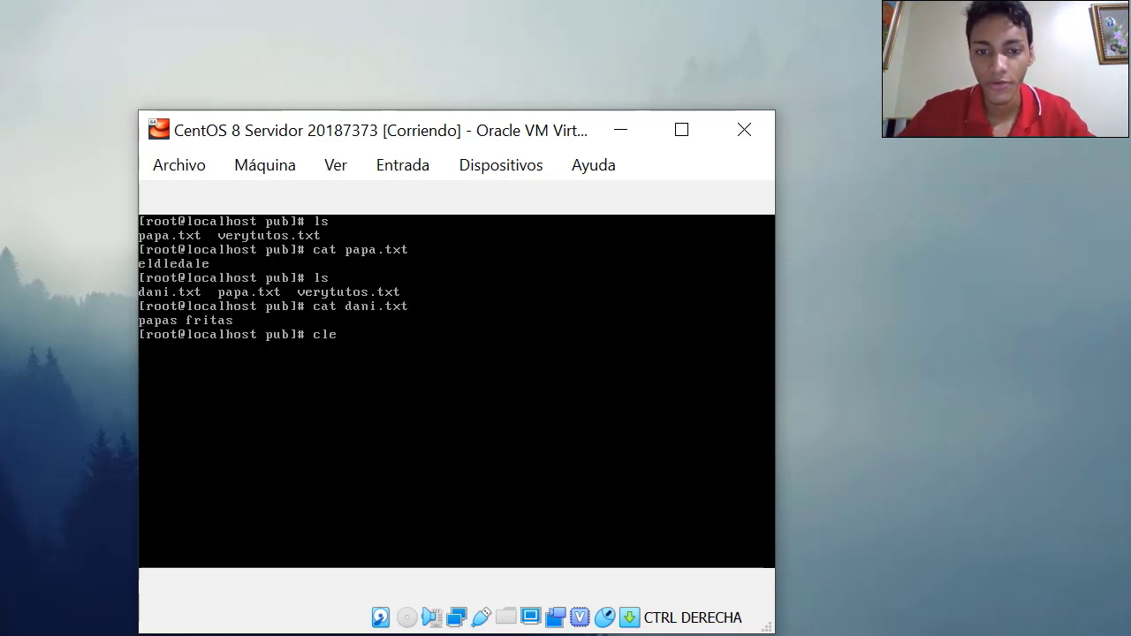
type("ar")
key("Return")
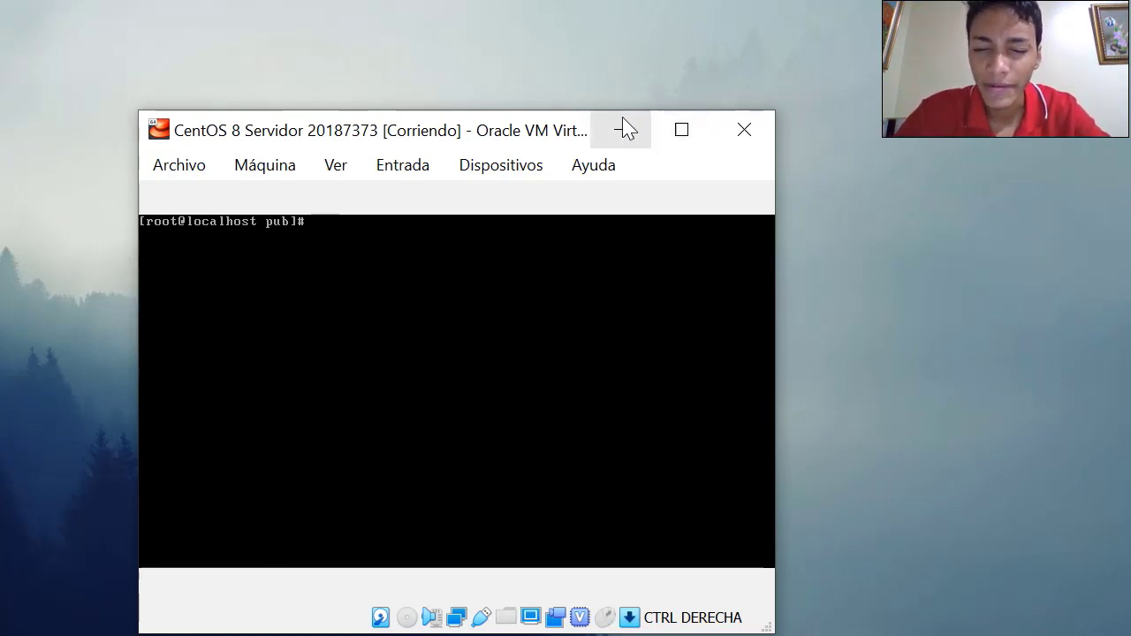
left_click(596, 126)
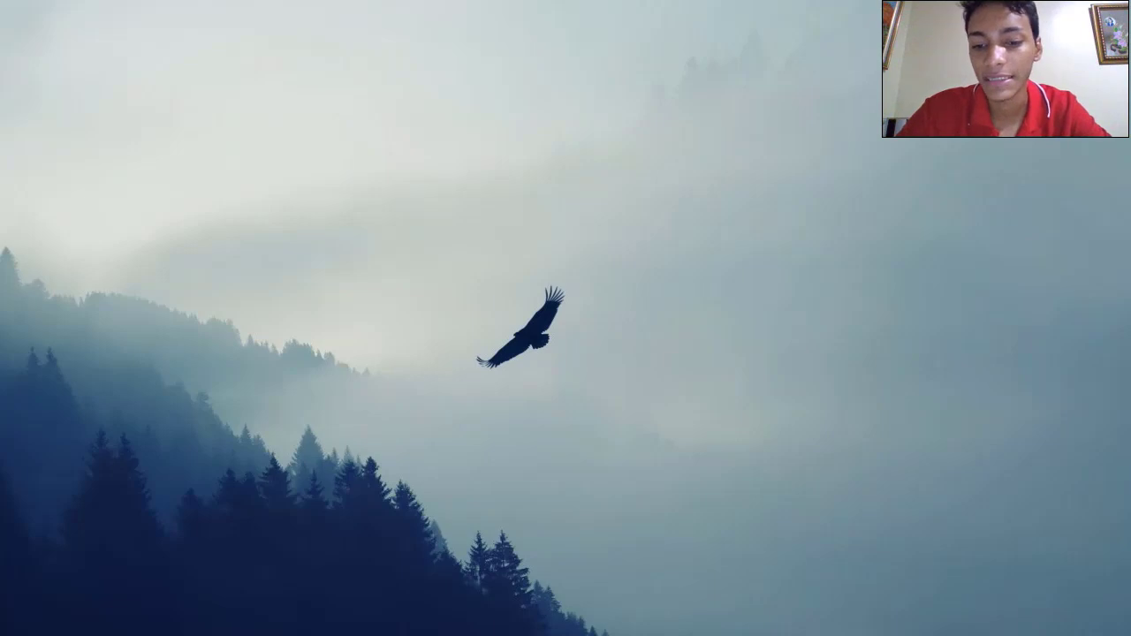
Select dani.txt and verytutos.txt on the CentOS 7 desktop and move them to the trash
left_click(778, 610)
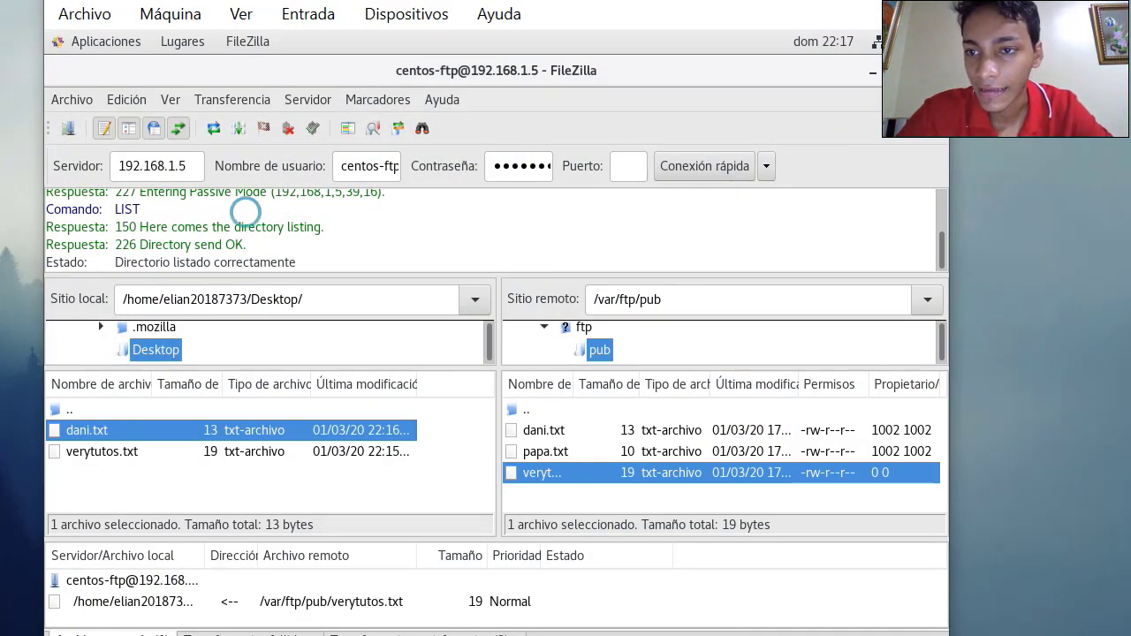
left_click(873, 71)
left_click(327, 552)
left_click_drag(275, 576, 150, 370)
right_click(151, 372)
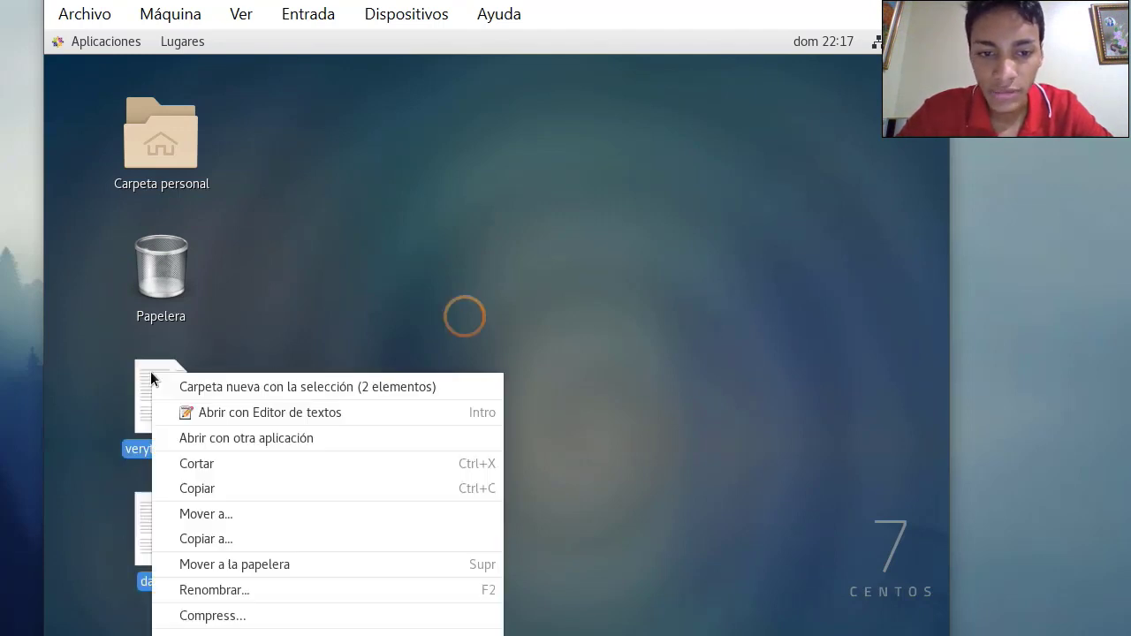
left_click(266, 566)
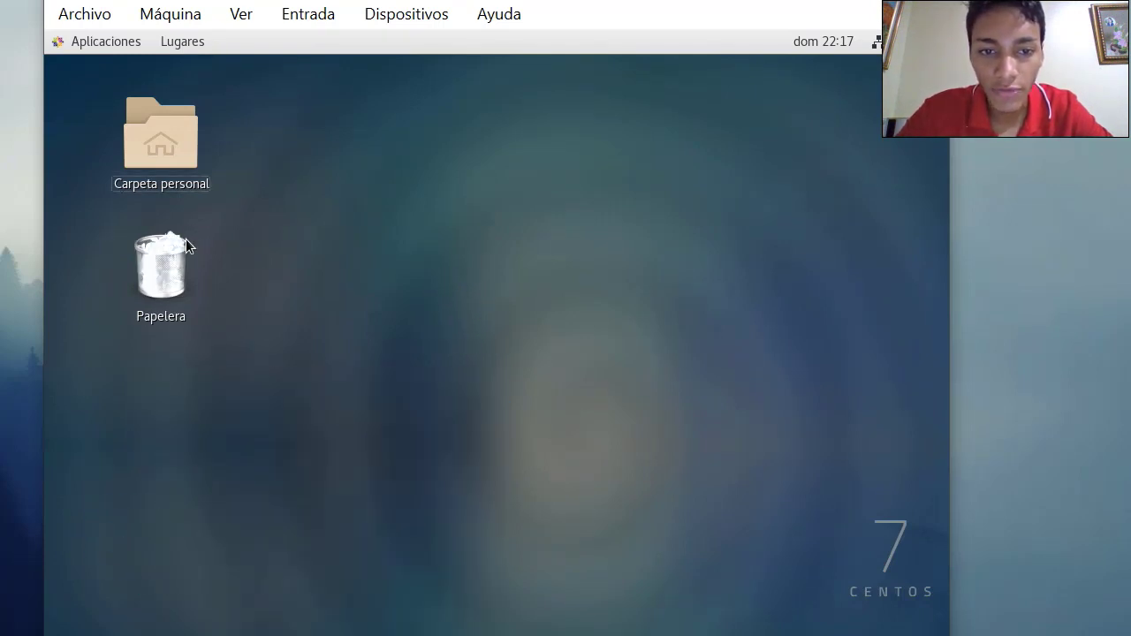
Empty the Papelera permanently
right_click(186, 240)
left_click(284, 457)
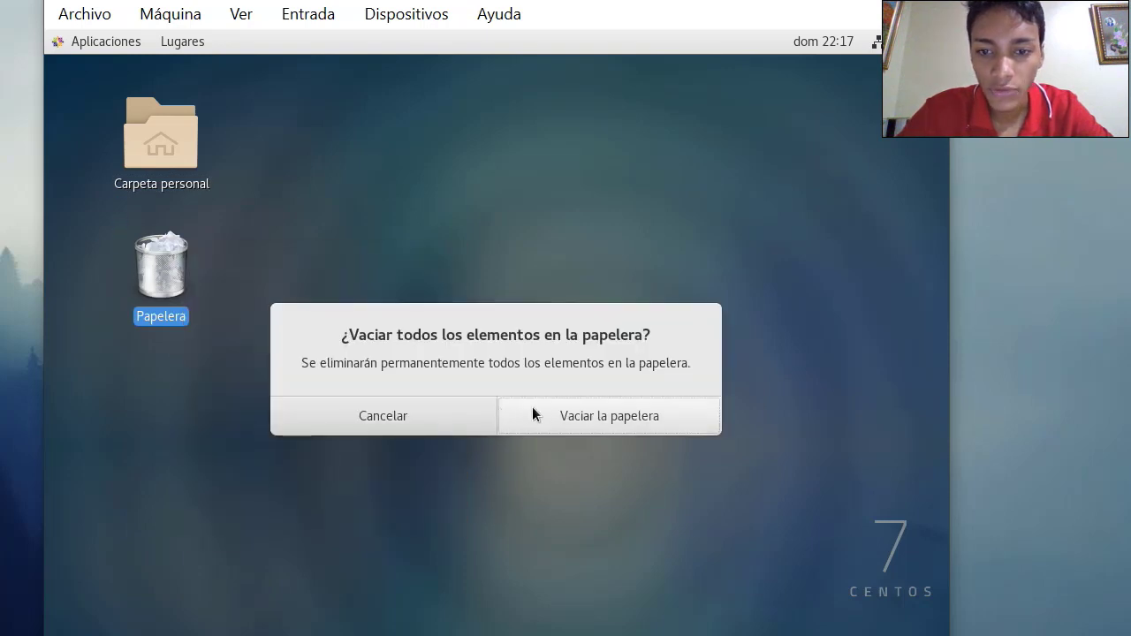
left_click(533, 412)
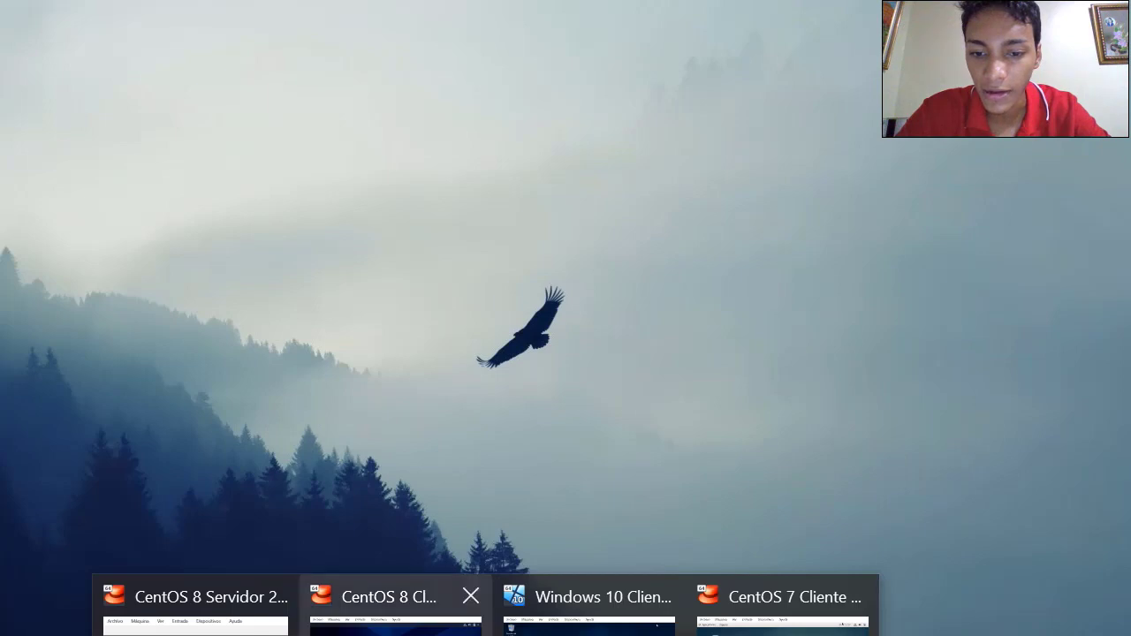
Switch to the Windows 10 client, browse the FileZilla-3.47.0 desktop folder, then close it
left_click(586, 607)
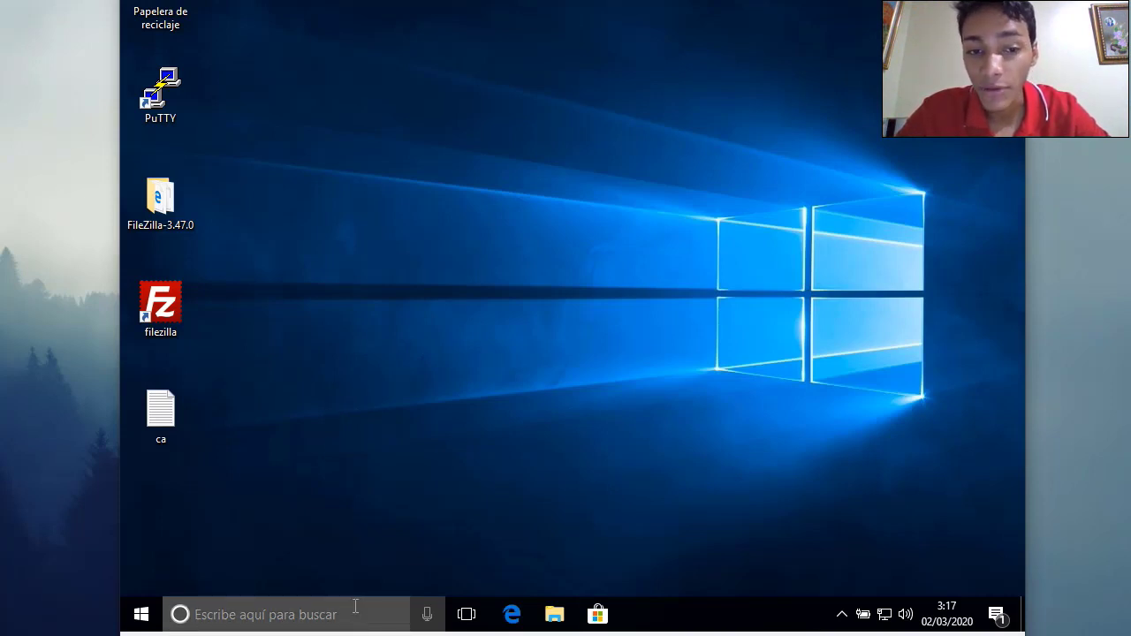
left_click(274, 320)
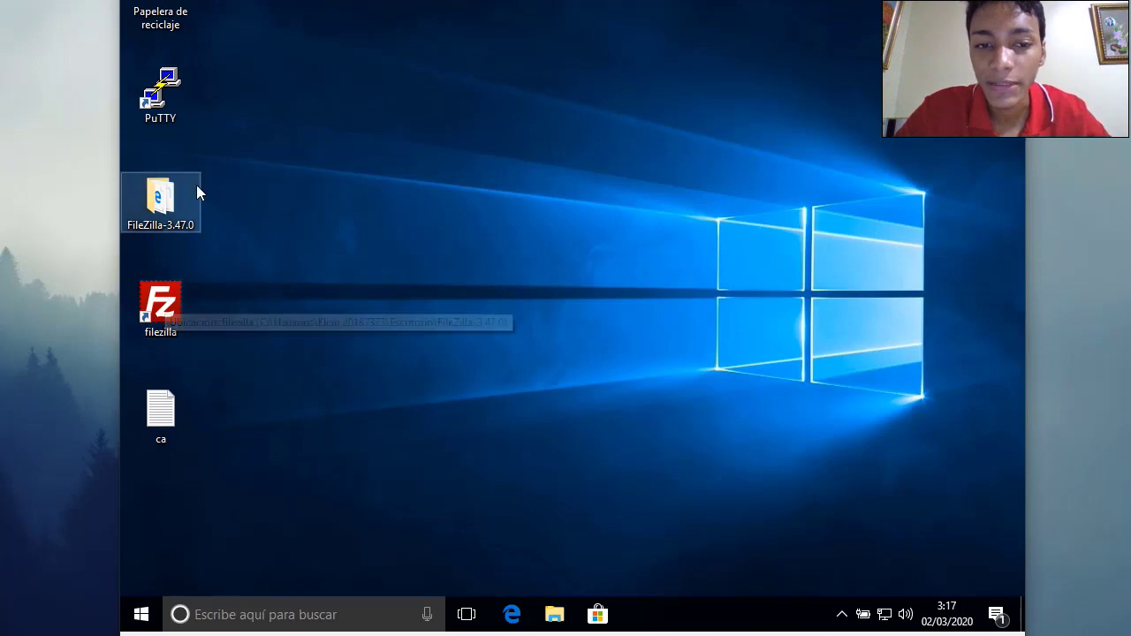
double_click(160, 198)
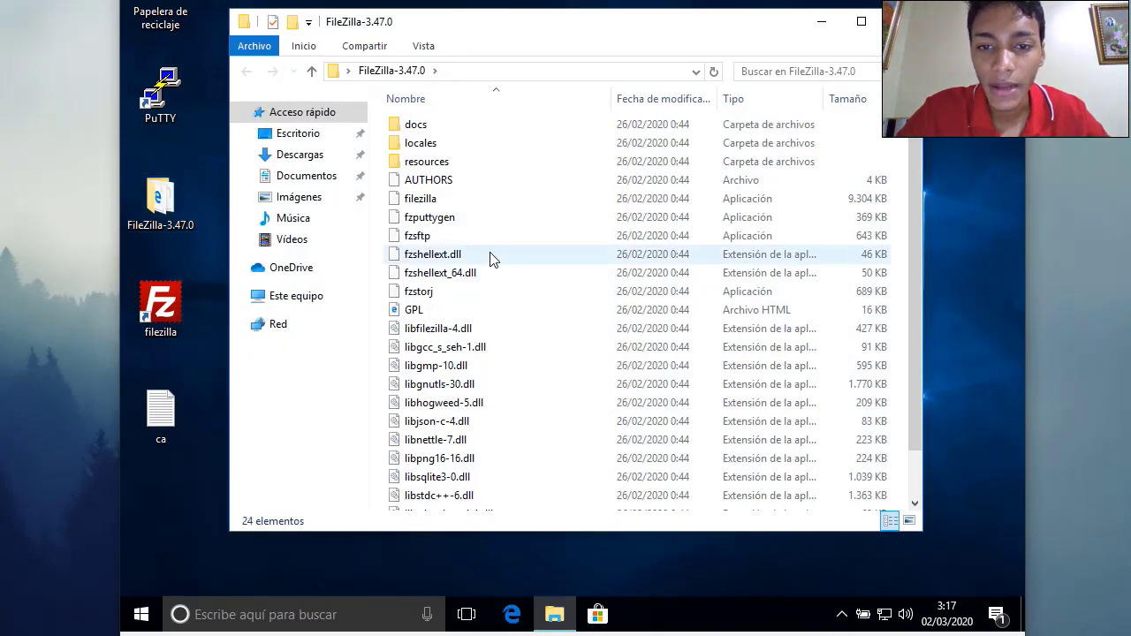
scroll(500, 276, "down", 1)
scroll(501, 281, "up", 1)
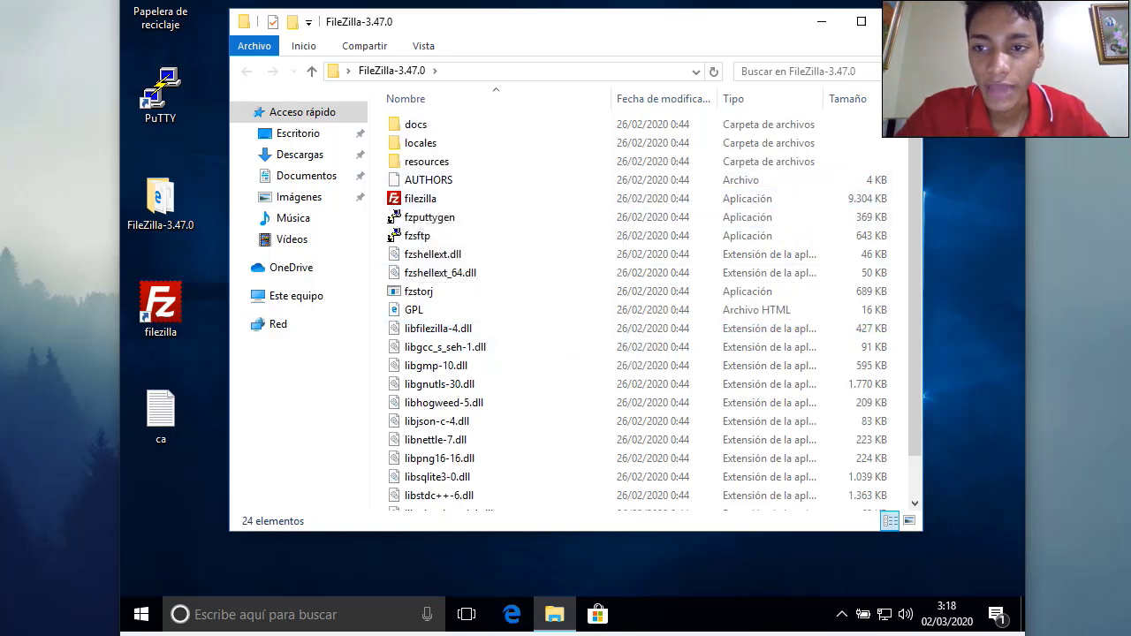
key("alt+F4")
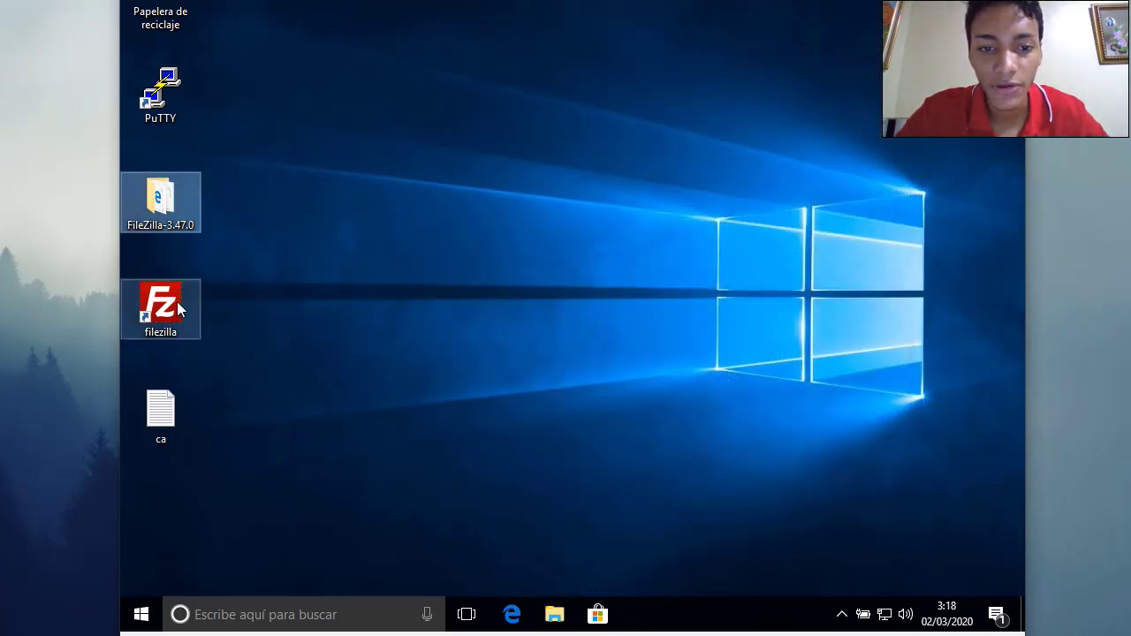
left_click(175, 305)
Open the Windows Command Prompt (Símbolo del sistema) by searching 'cmd'
left_click(276, 619)
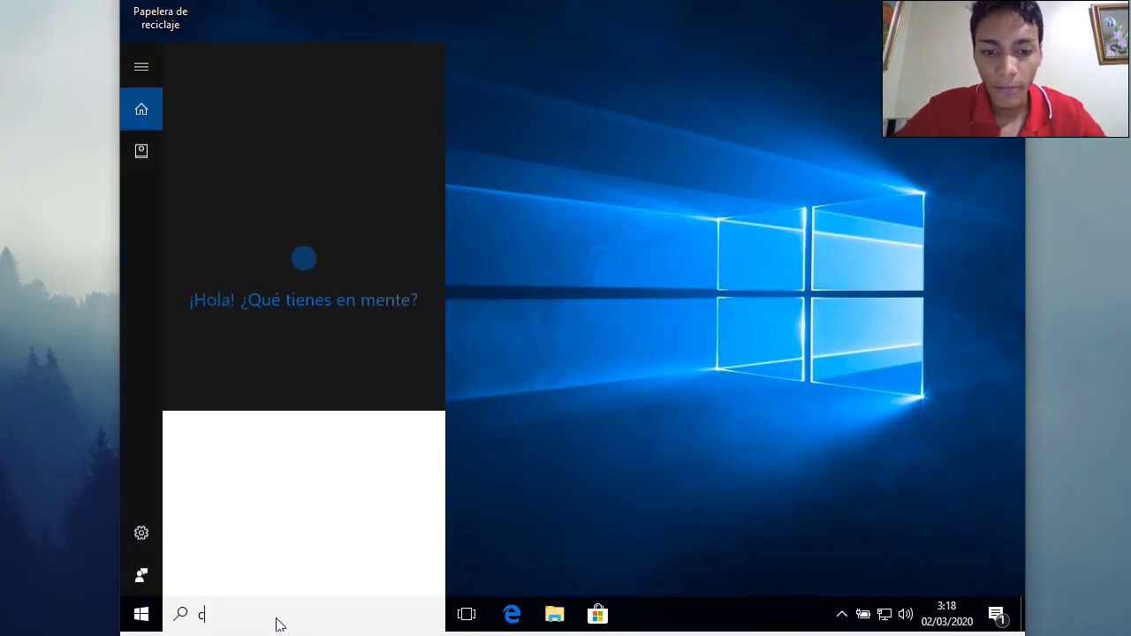
type("cmd")
key("Return")
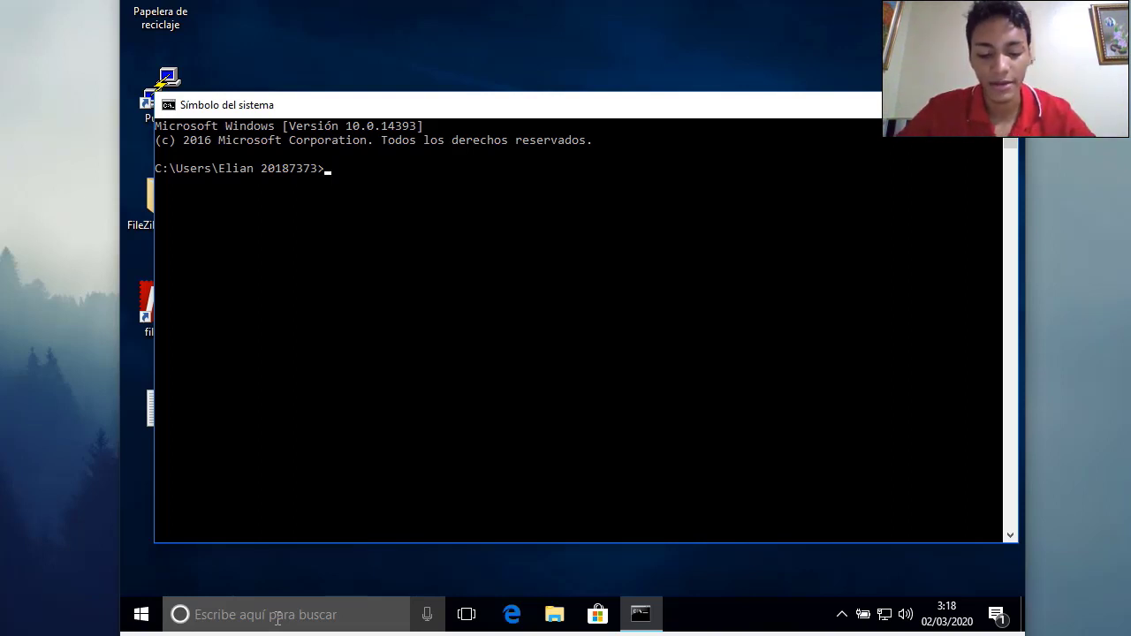
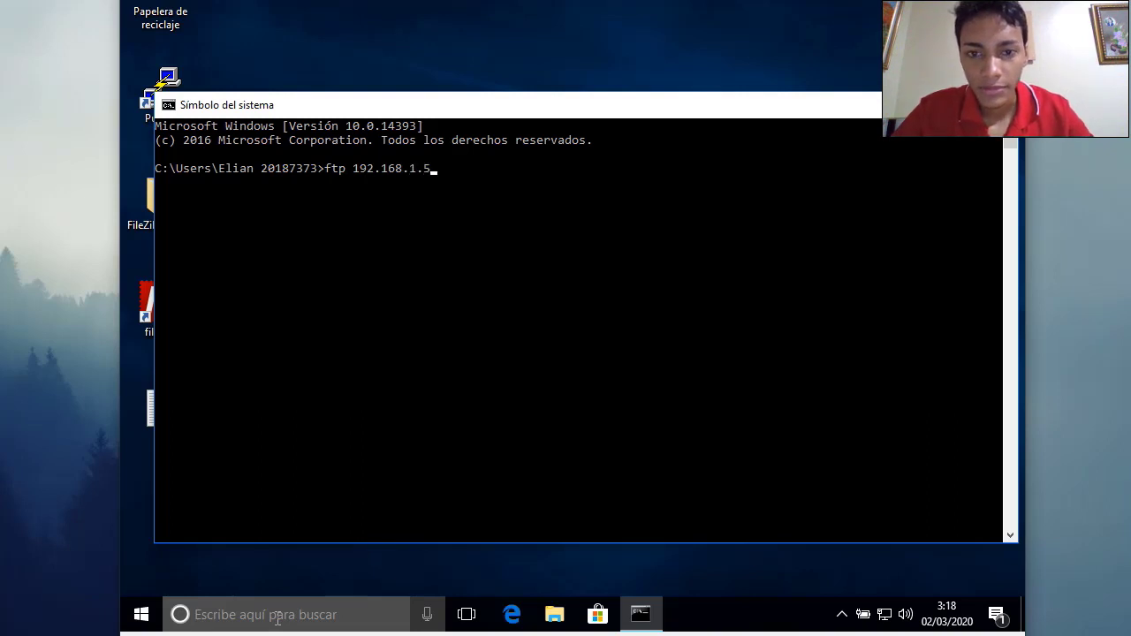
Connect with ftp to 192.168.1.5, log in with the client's FTP account, and run ls
key("Return")
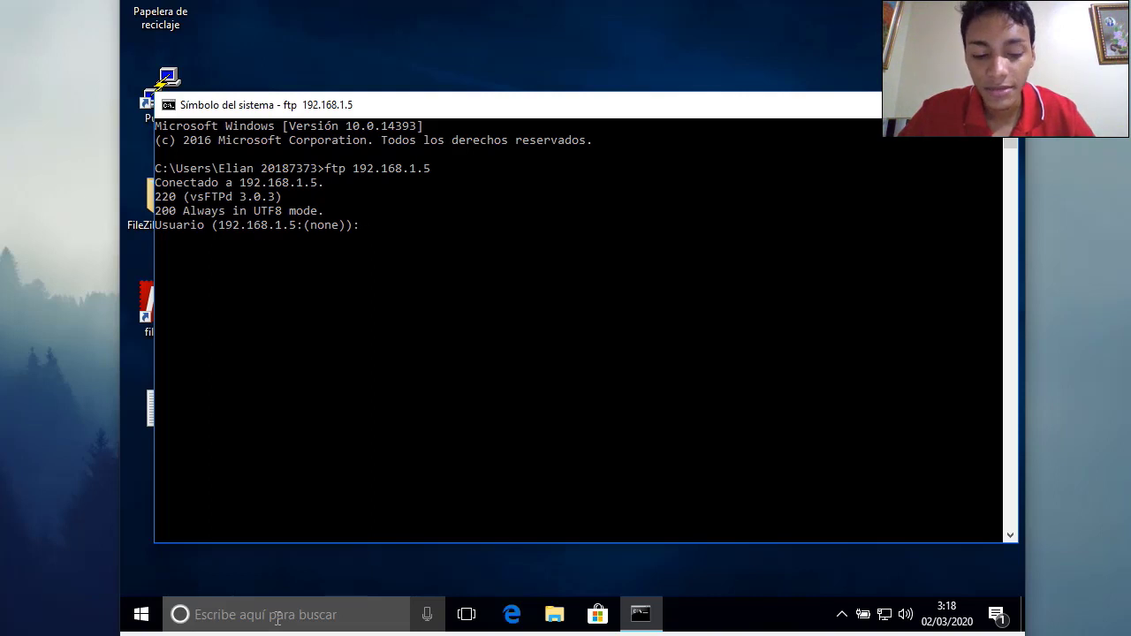
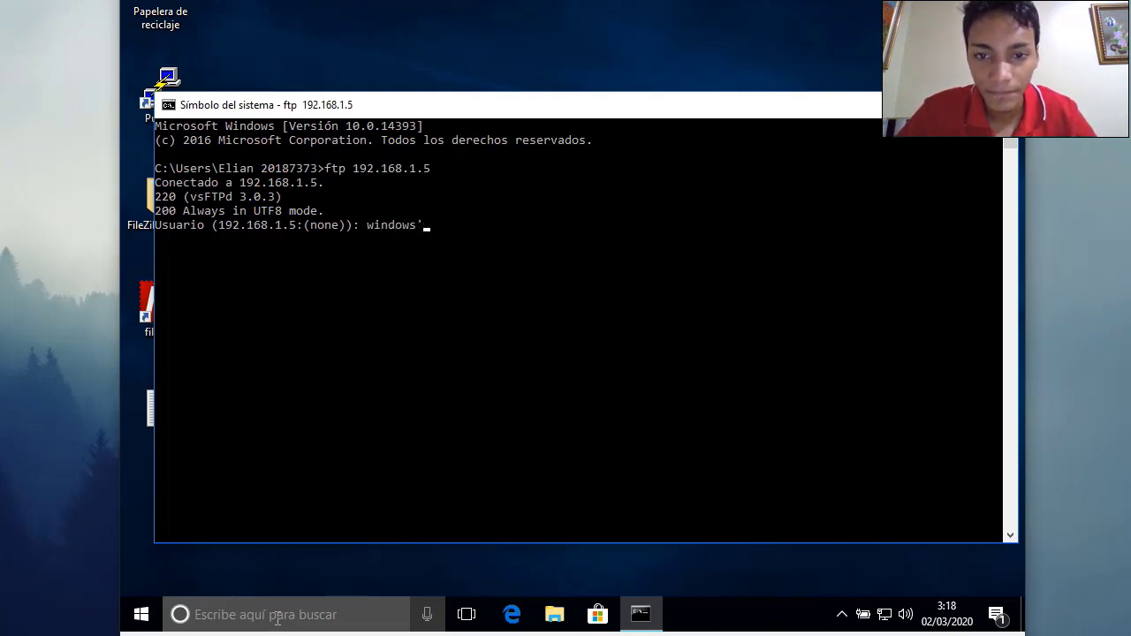
key("Return")
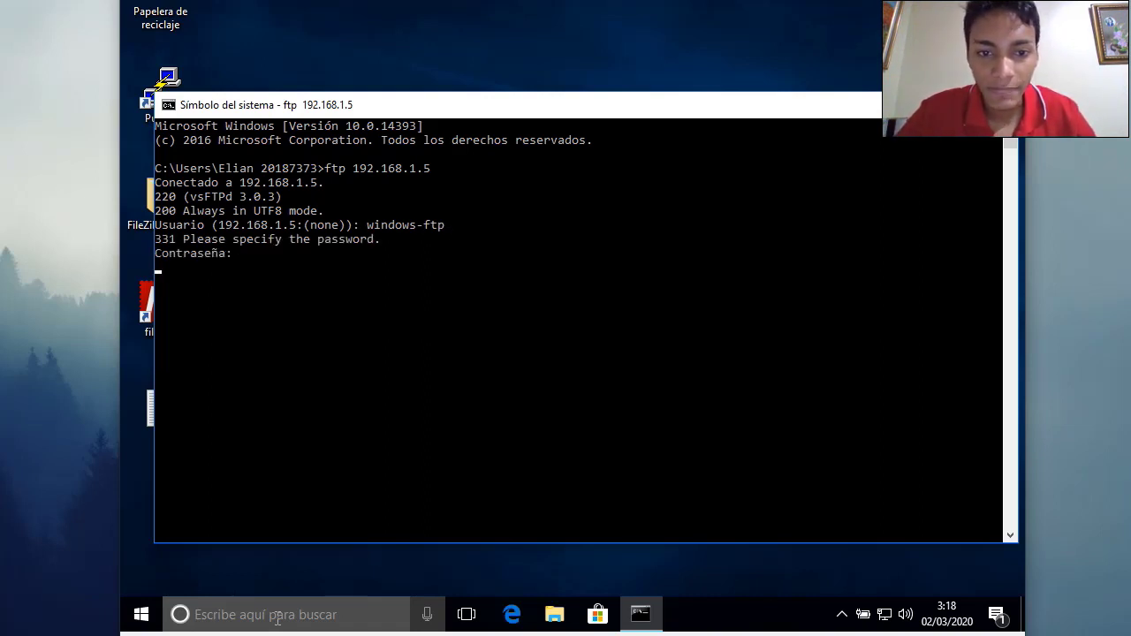
key("Return")
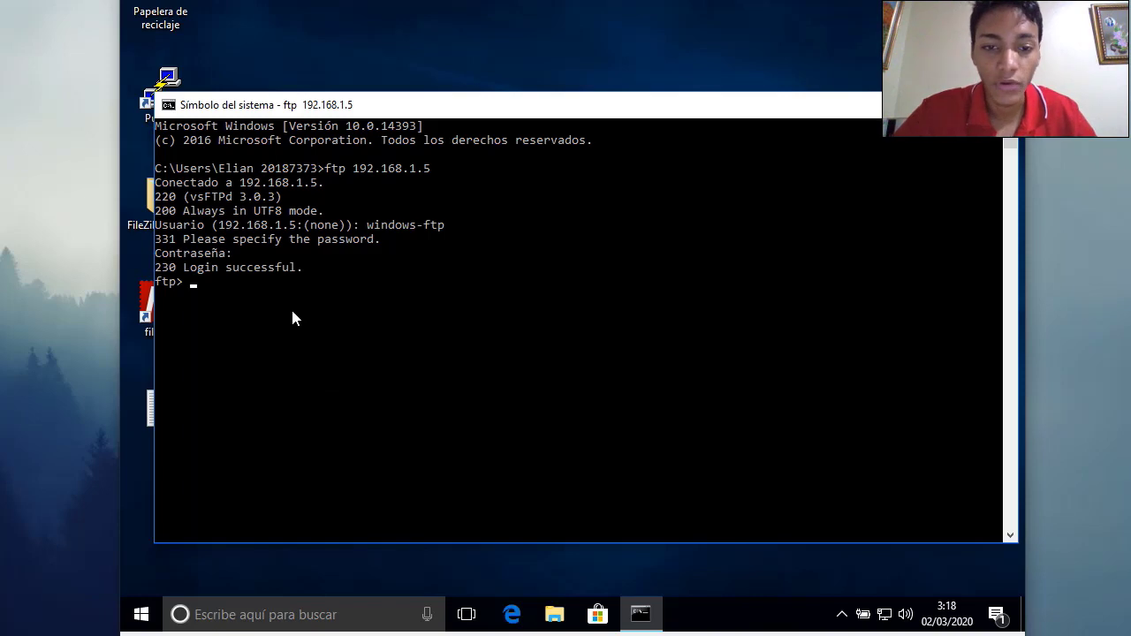
key("Return")
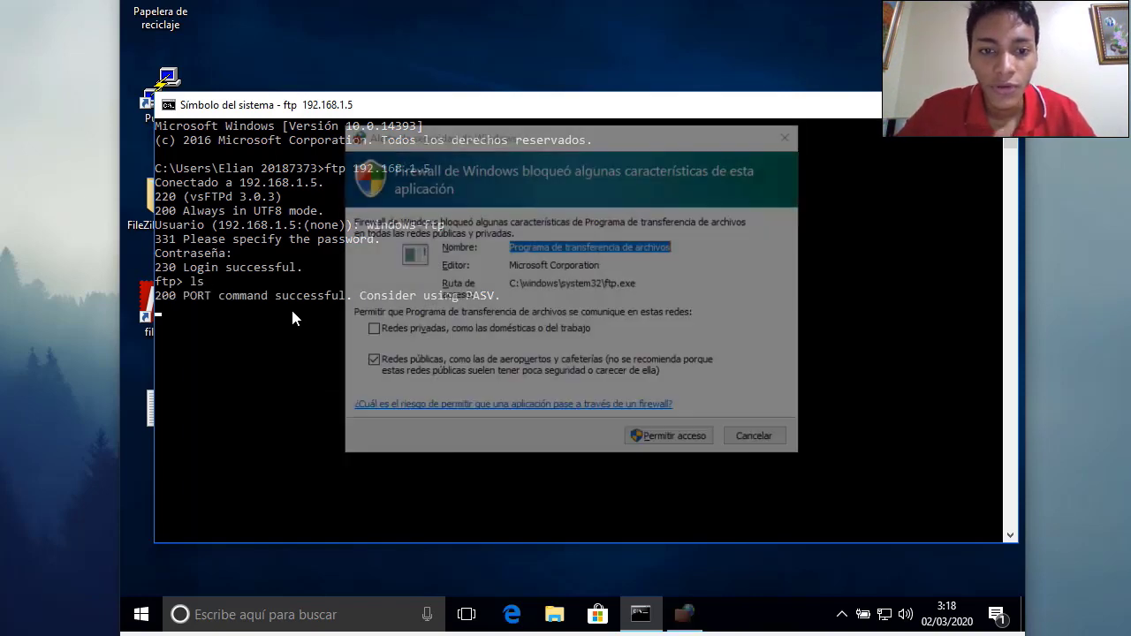
Allow ftp.exe through Windows Firewall and list the server files again
left_click(663, 444)
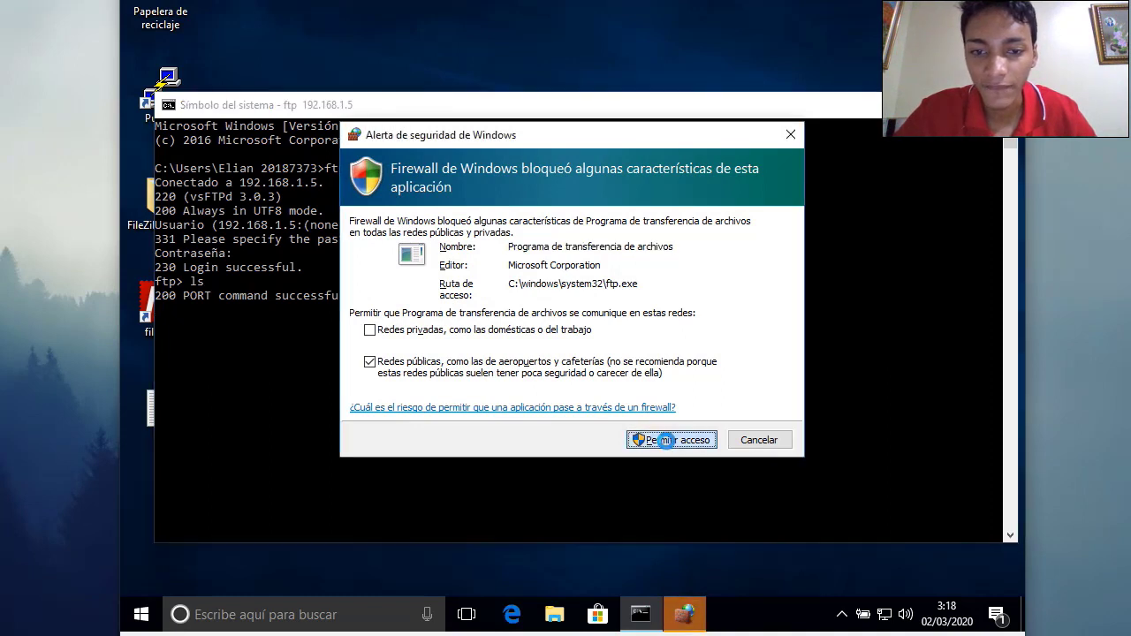
left_click(668, 442)
left_click(427, 375)
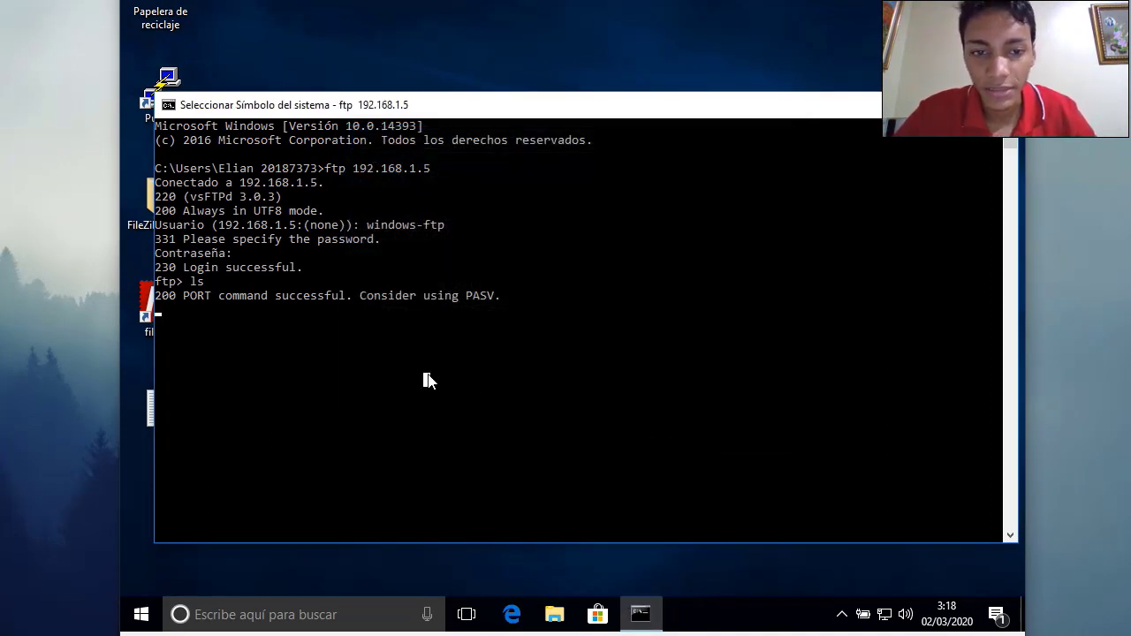
key("Escape")
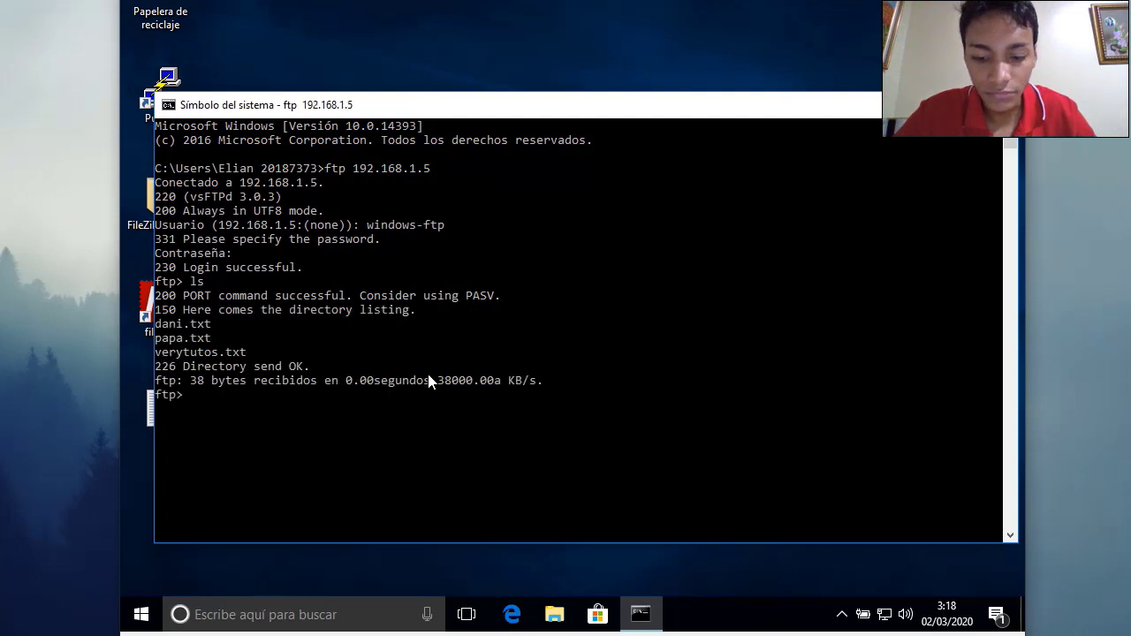
key("Return")
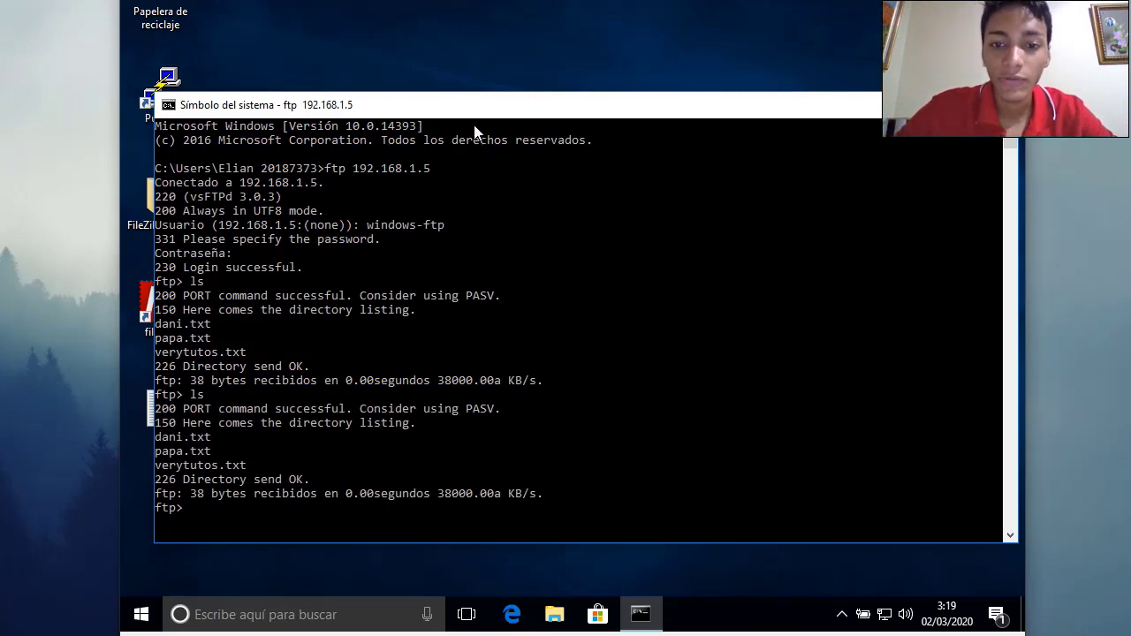
Download dani.txt from the server with 'get dani.txt'
left_click_drag(397, 108, 495, 111)
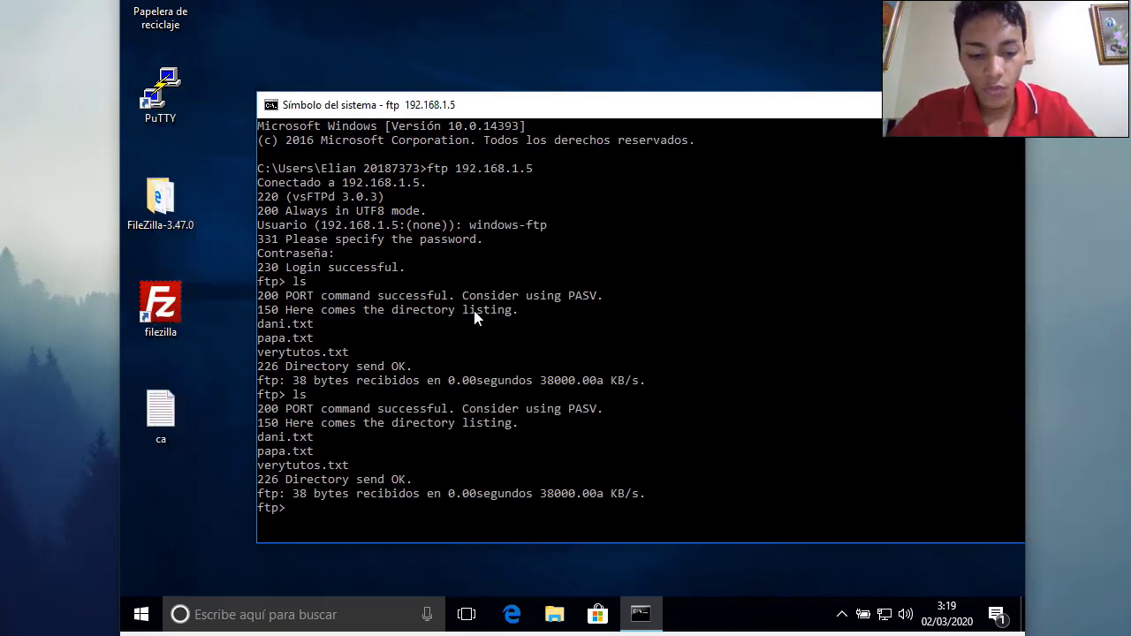
type("get d")
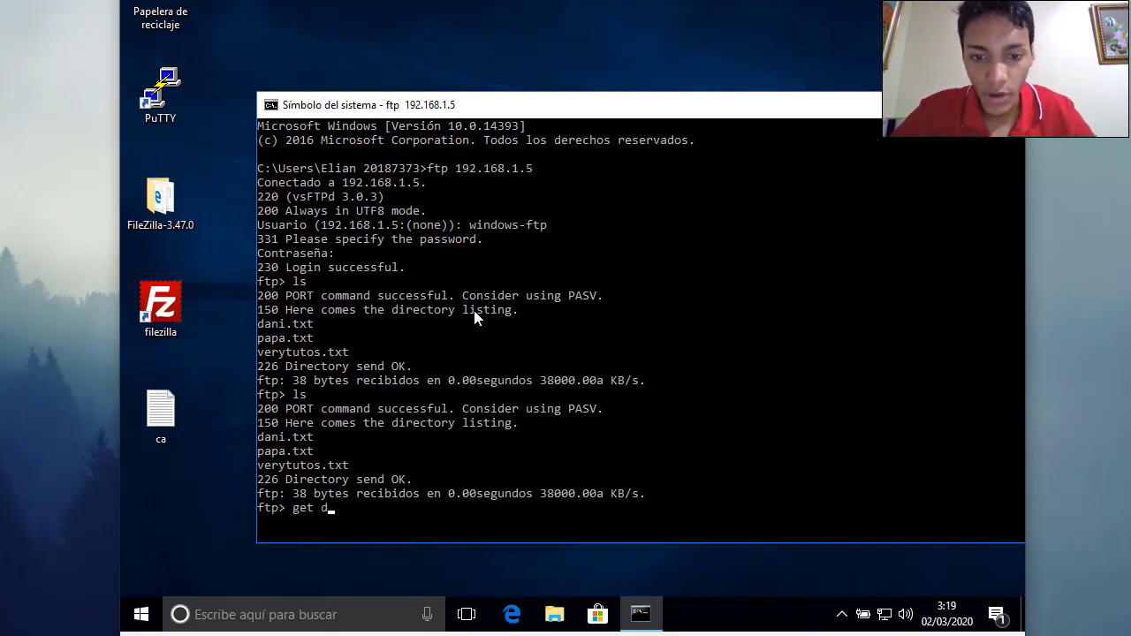
key("BackSpace")
type("papa")
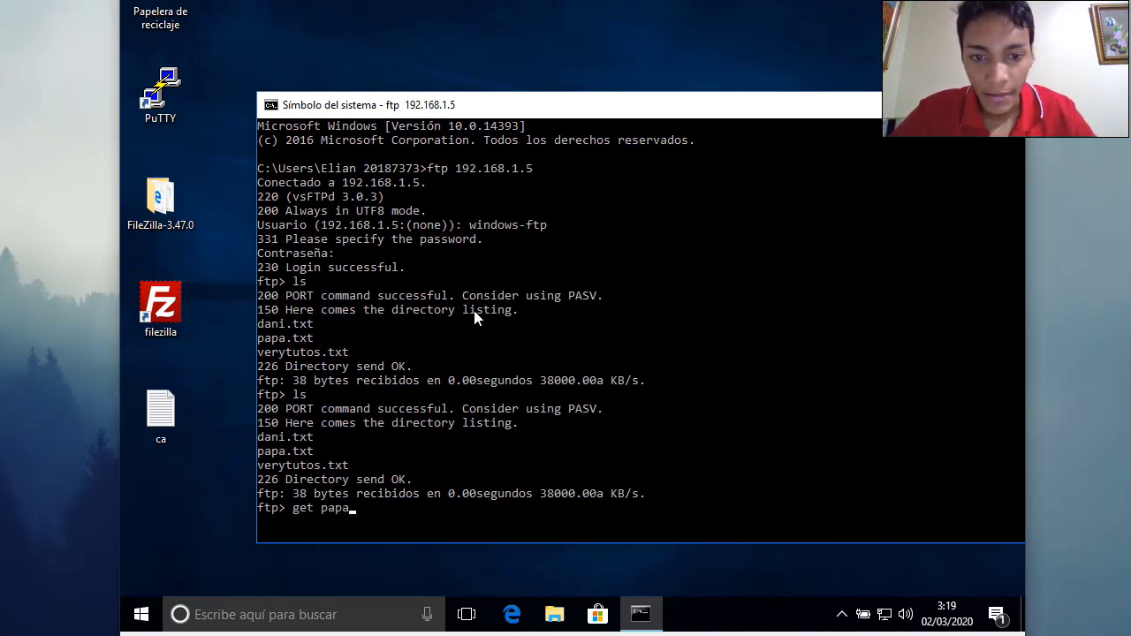
key("BackSpace")
key("BackSpace")
type("dani.txt")
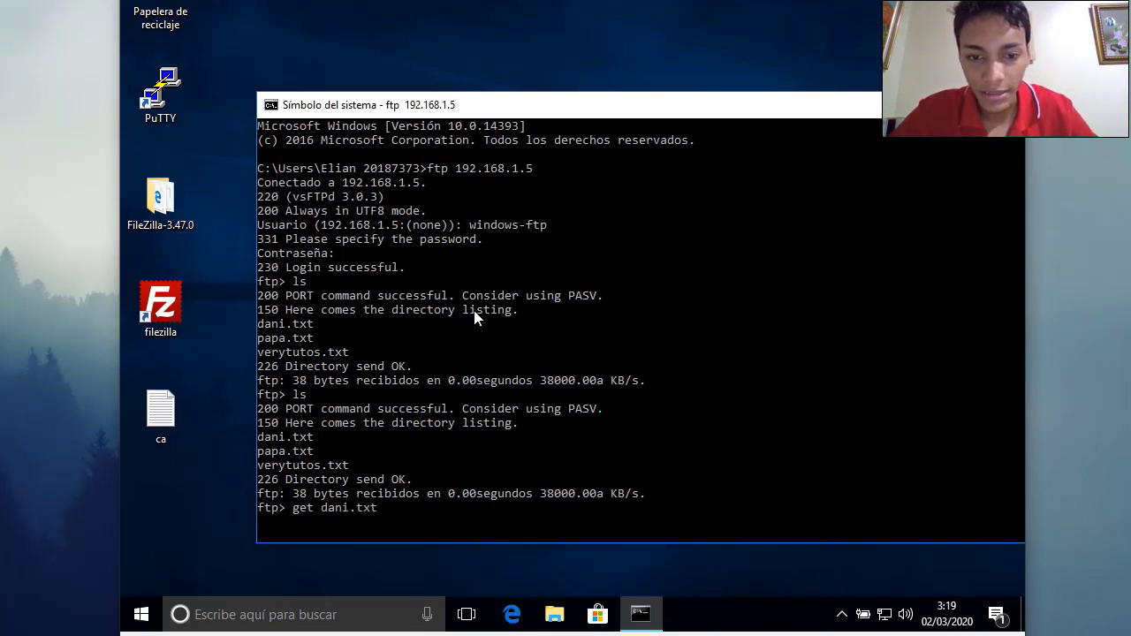
key("Return")
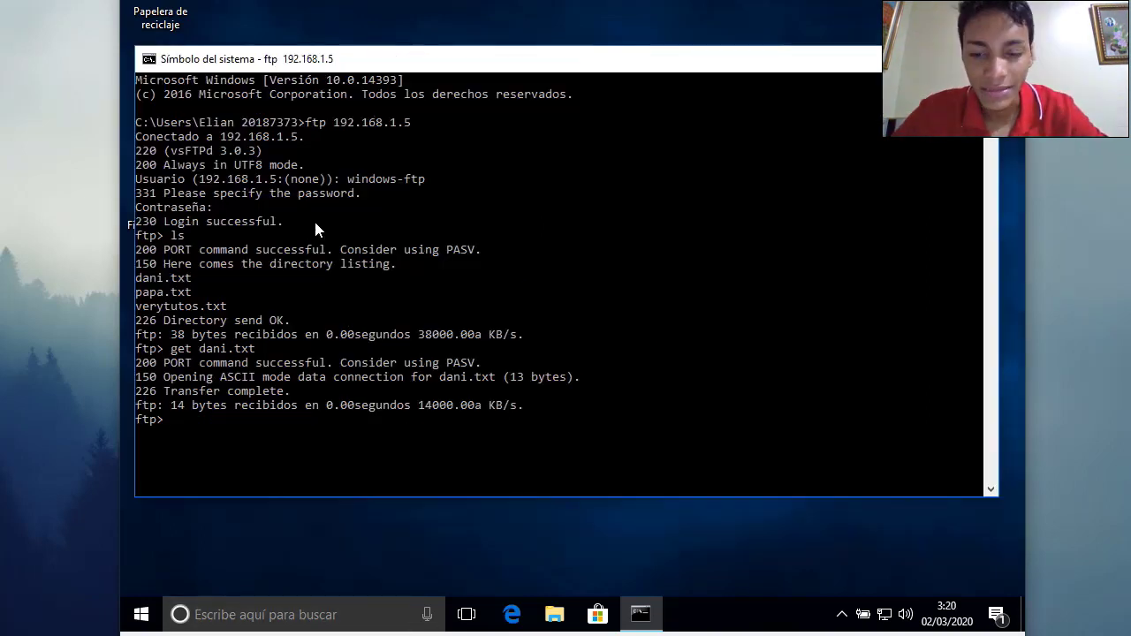
Open dani in Notepad from C:\Usuarios\<user folder>, confirming it reads 'papas fritas', then close it
left_click(551, 615)
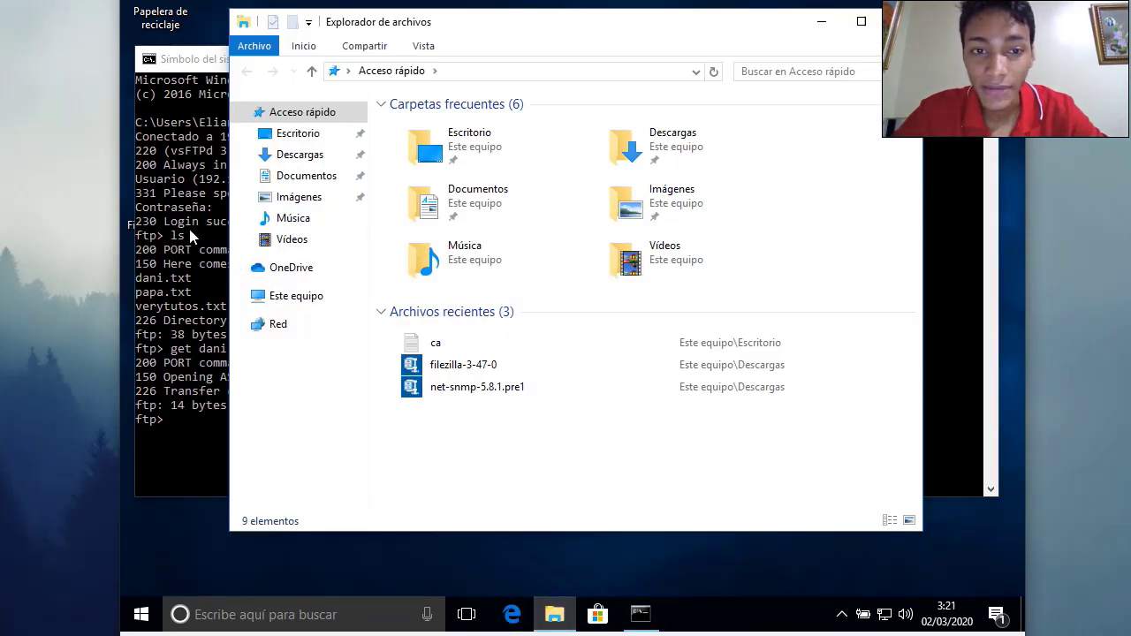
left_click(309, 296)
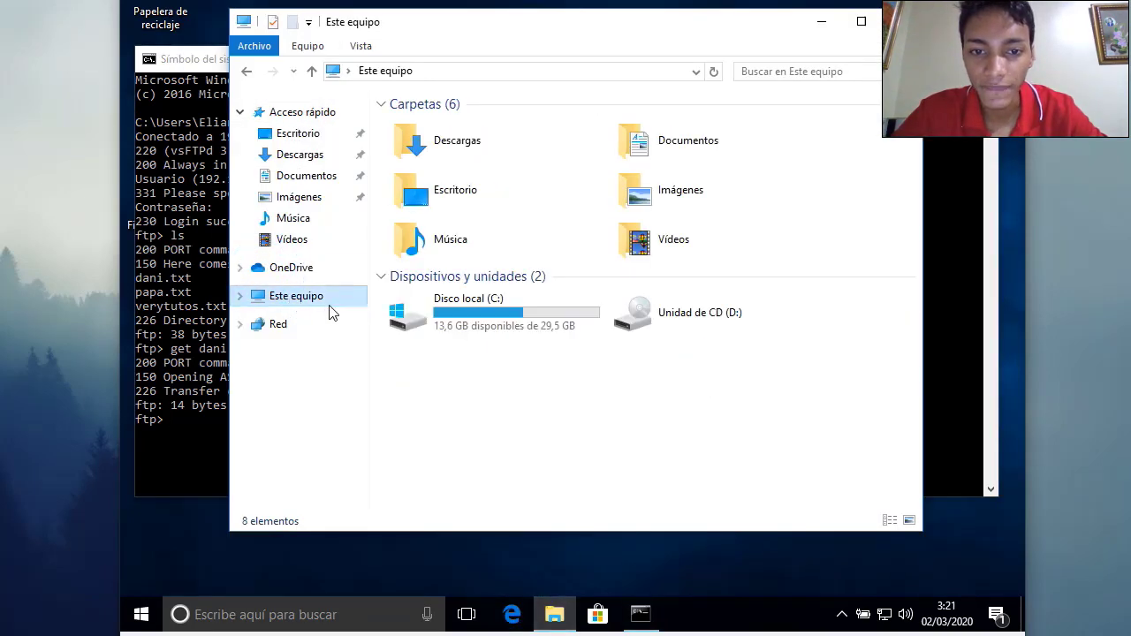
double_click(469, 318)
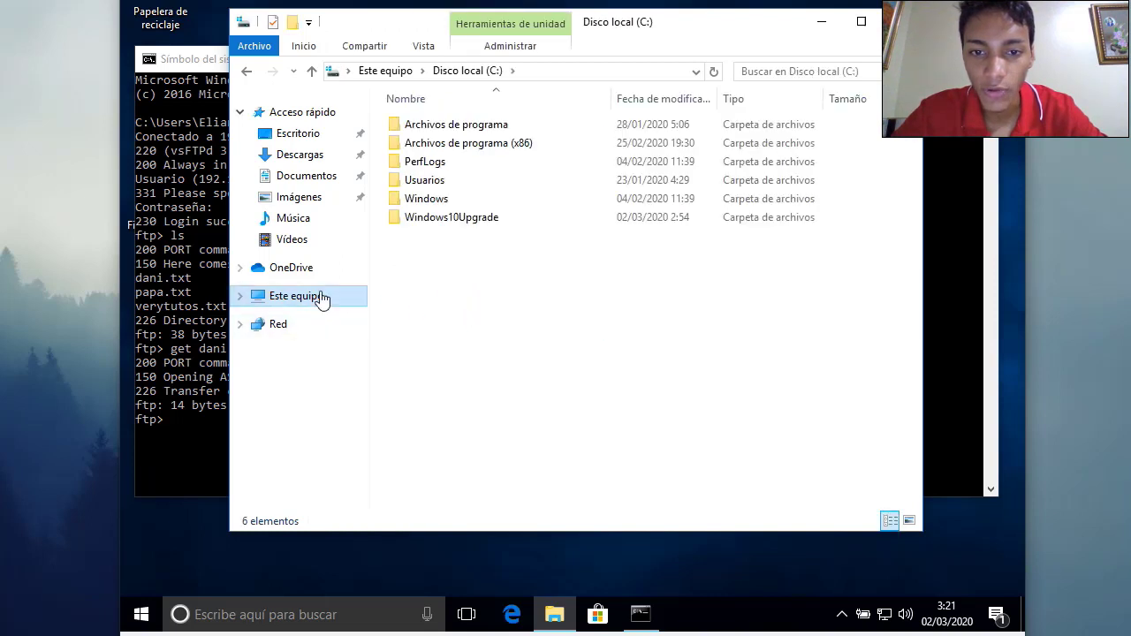
double_click(431, 181)
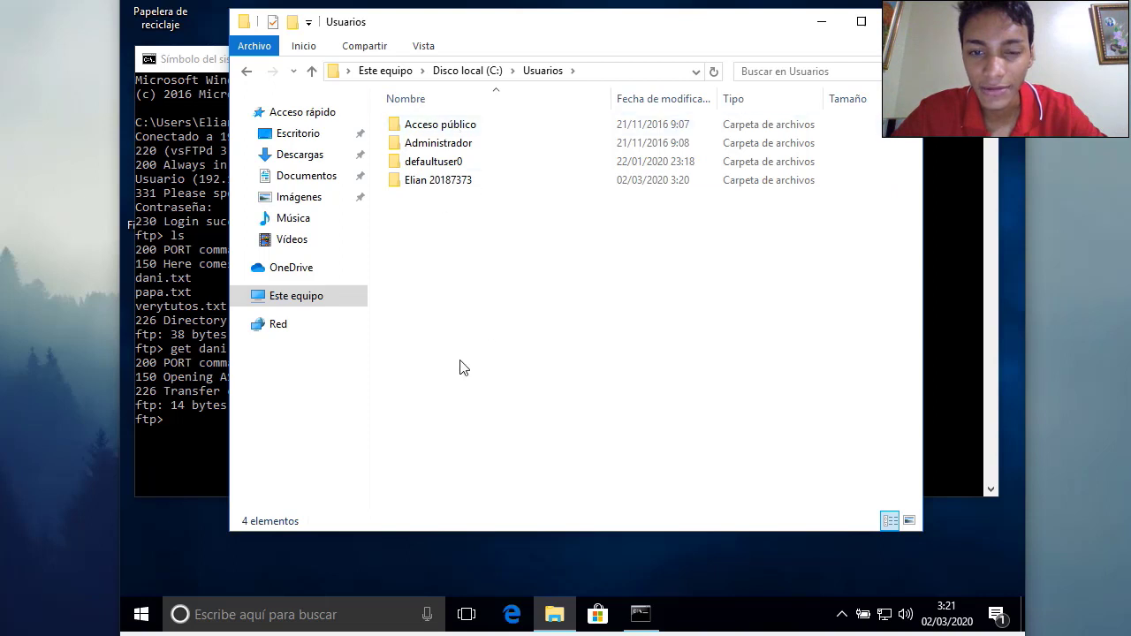
double_click(444, 185)
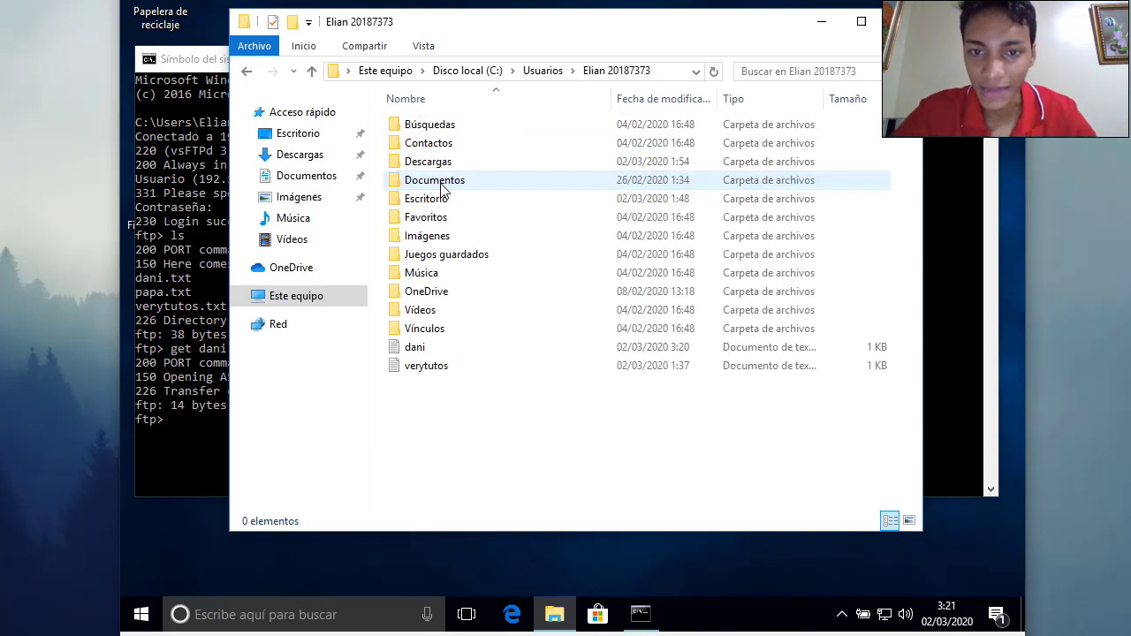
double_click(409, 346)
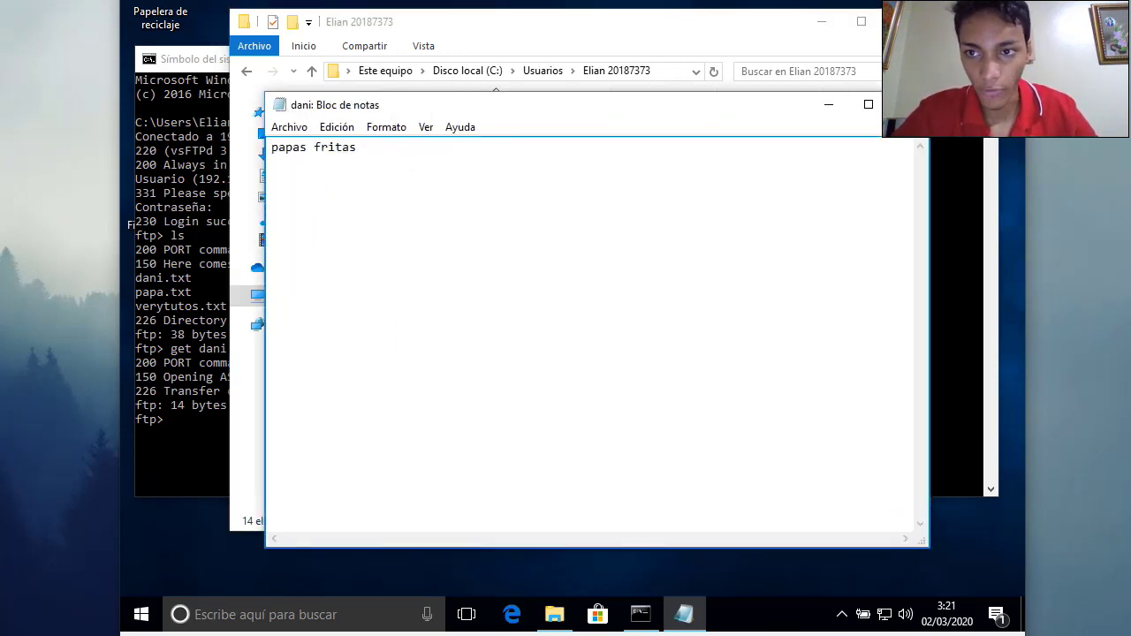
left_click(907, 105)
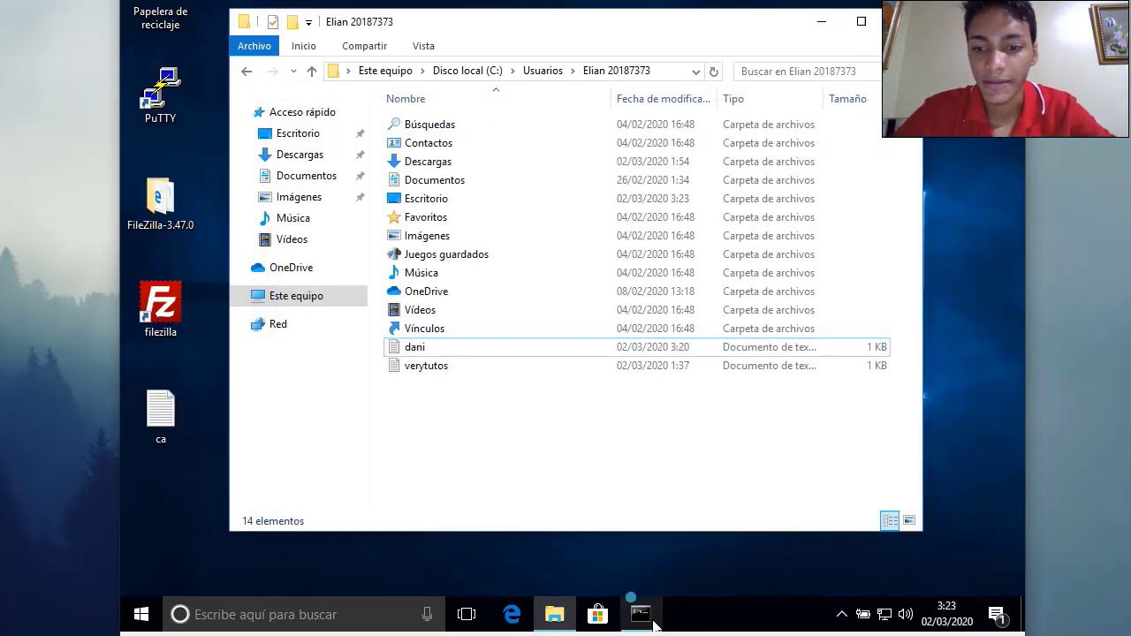
Discard the half-typed 'put dani.txt' command and close the ftp Command Prompt window
left_click(652, 620)
left_click(449, 402)
type("put")
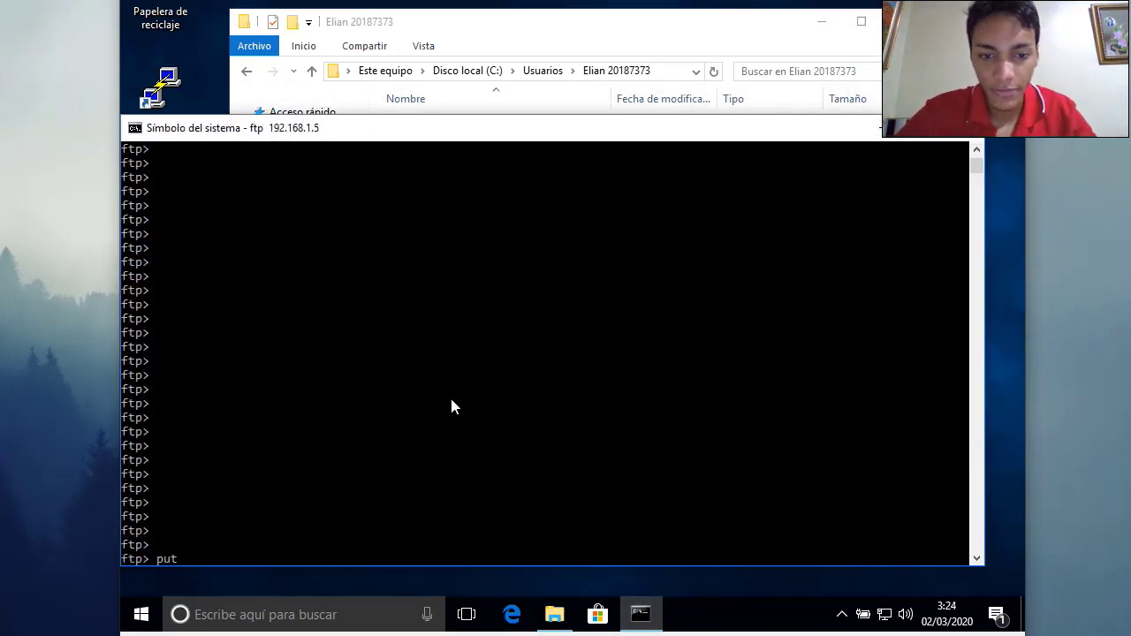
type(" dan")
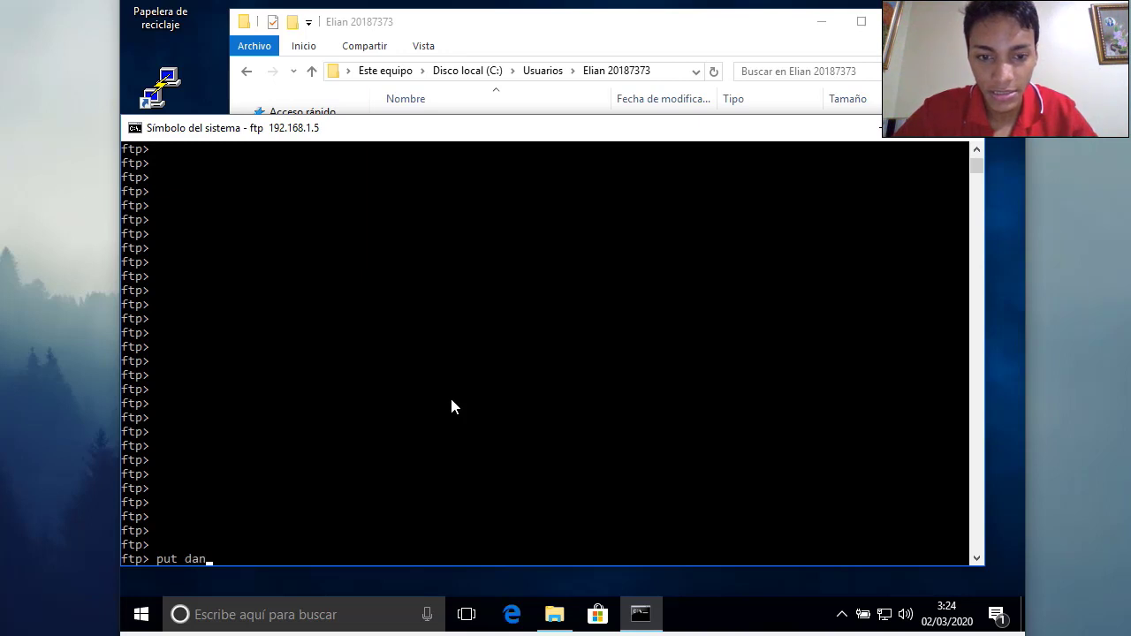
type("i.txt")
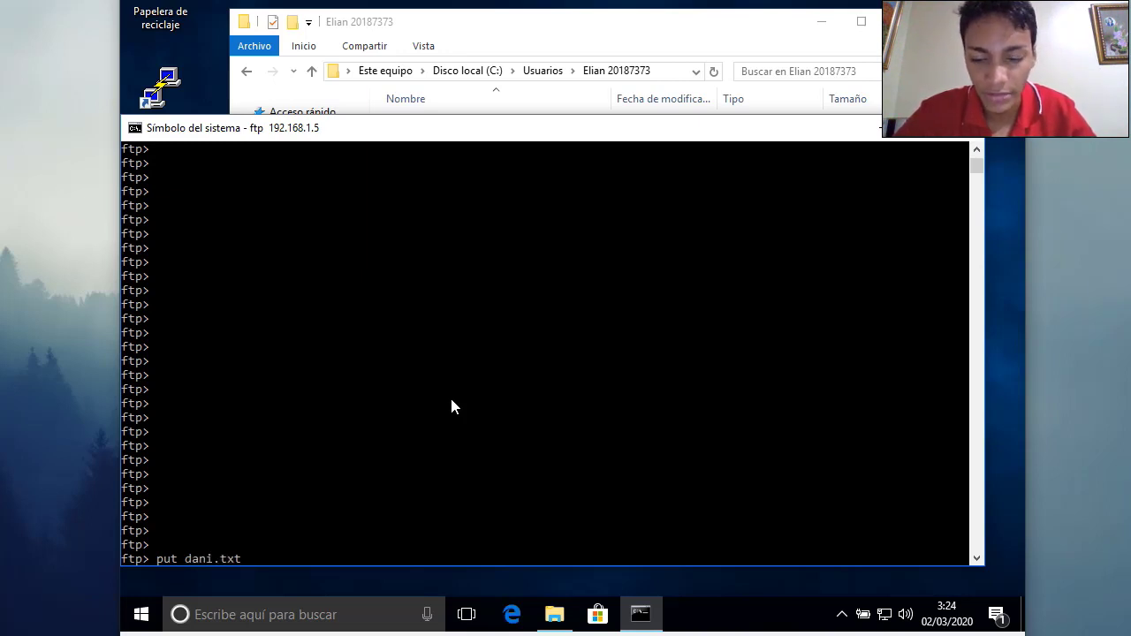
key("BackSpace")
key("BackSpace")
key("BackSpace")
key("BackSpace")
key("BackSpace")
key("BackSpace")
key("BackSpace")
key("BackSpace")
key("BackSpace")
key("BackSpace")
key("BackSpace")
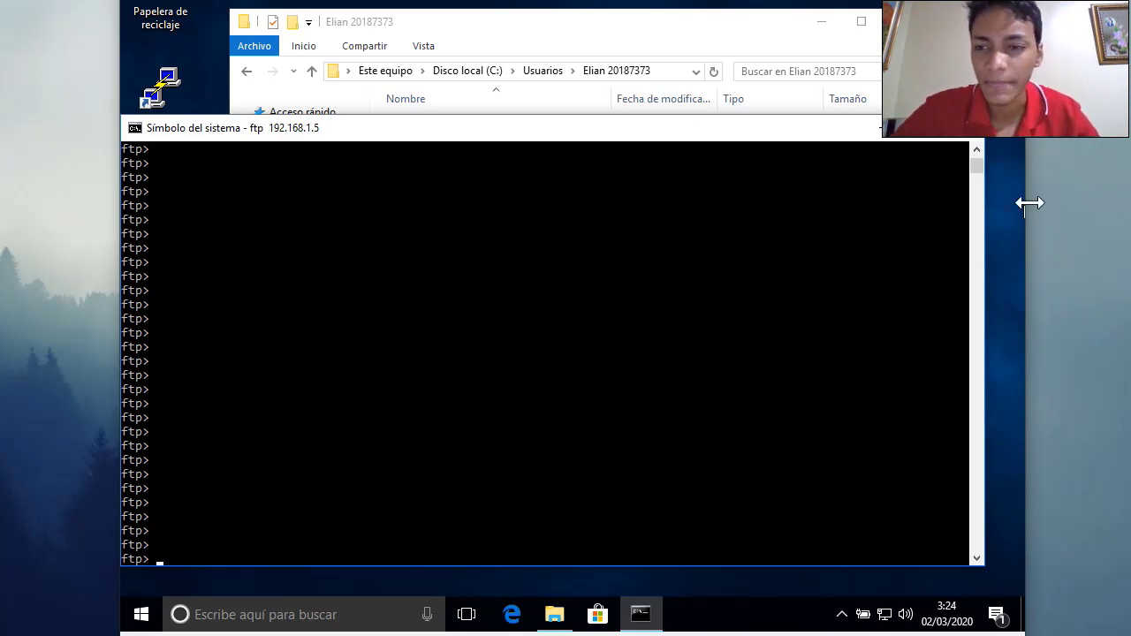
left_click(966, 137)
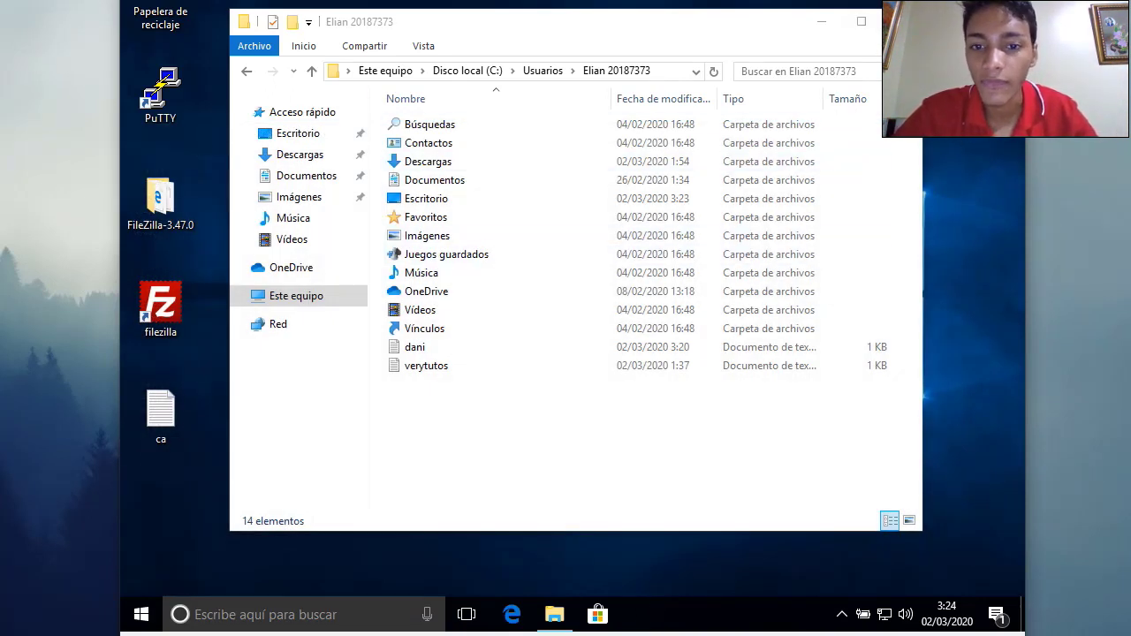
Launch FileZilla from the desktop, past the security warning and update check
double_click(153, 329)
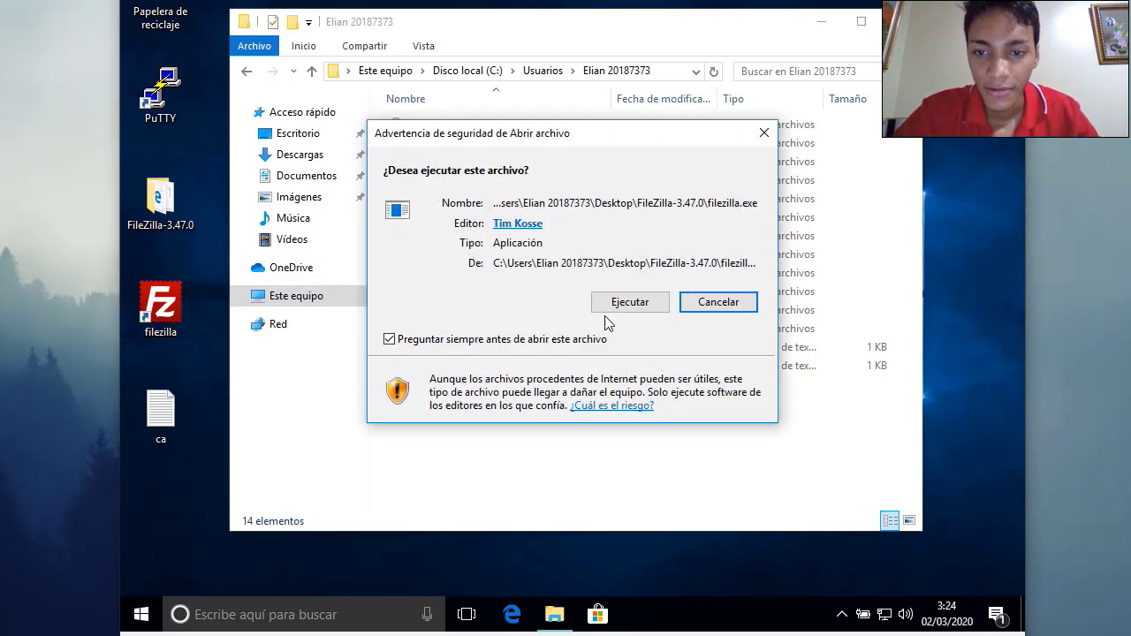
left_click(631, 302)
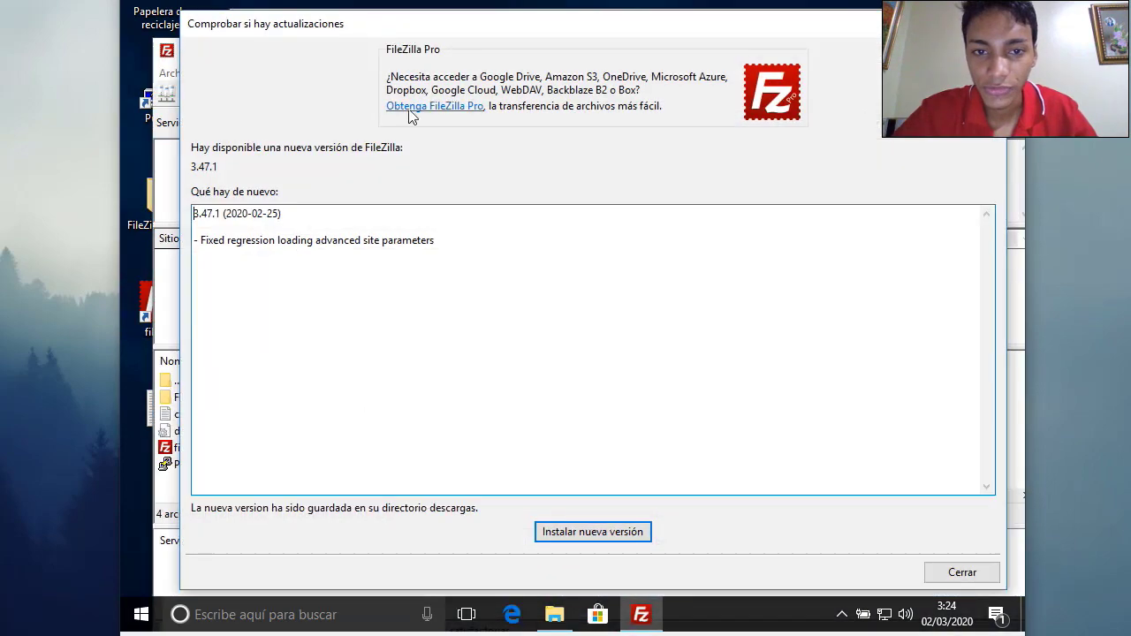
left_click(986, 24)
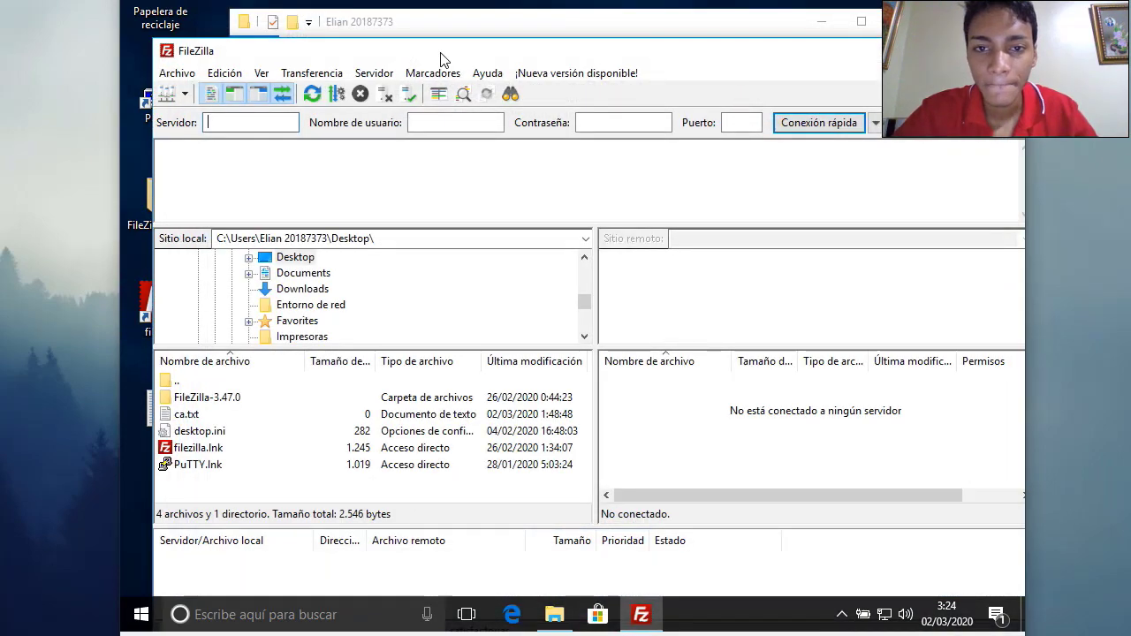
left_click_drag(454, 53, 418, 55)
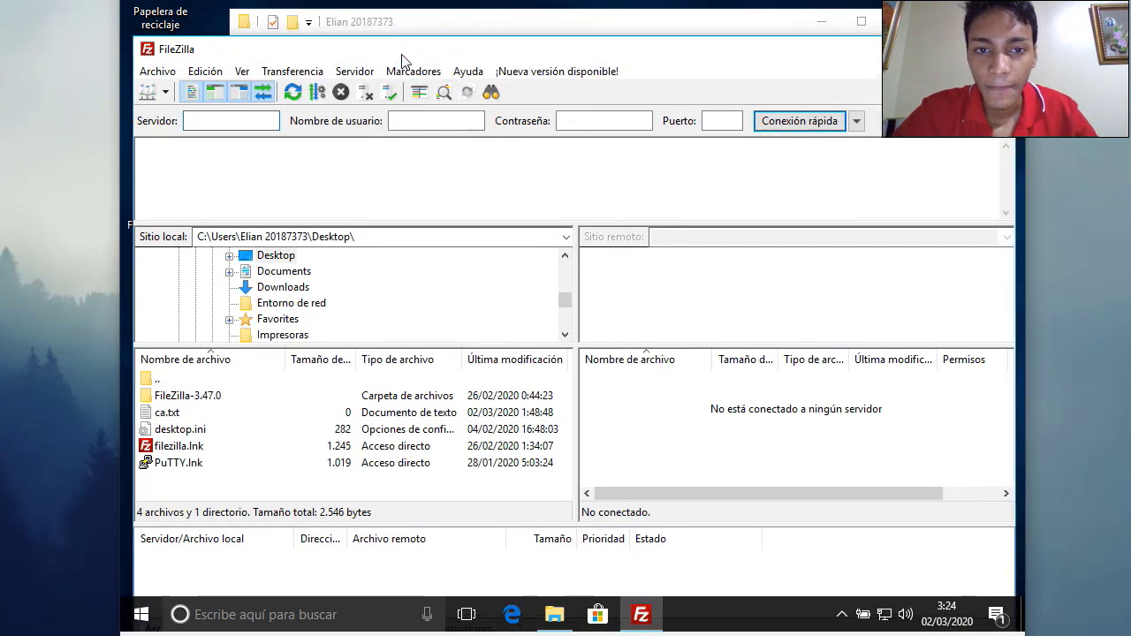
Quick-connect to 192.168.1.5 as windows-ftp with its password, accepting the insecure FTP warning
left_click(214, 125)
type("192.168")
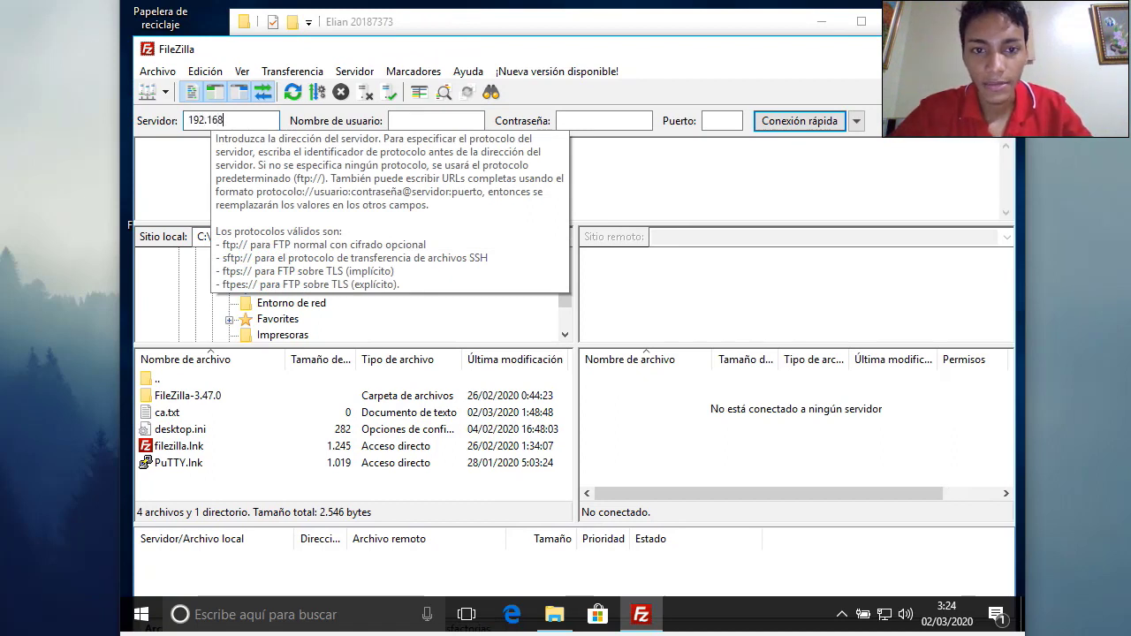
type(".1.5")
left_click(417, 119)
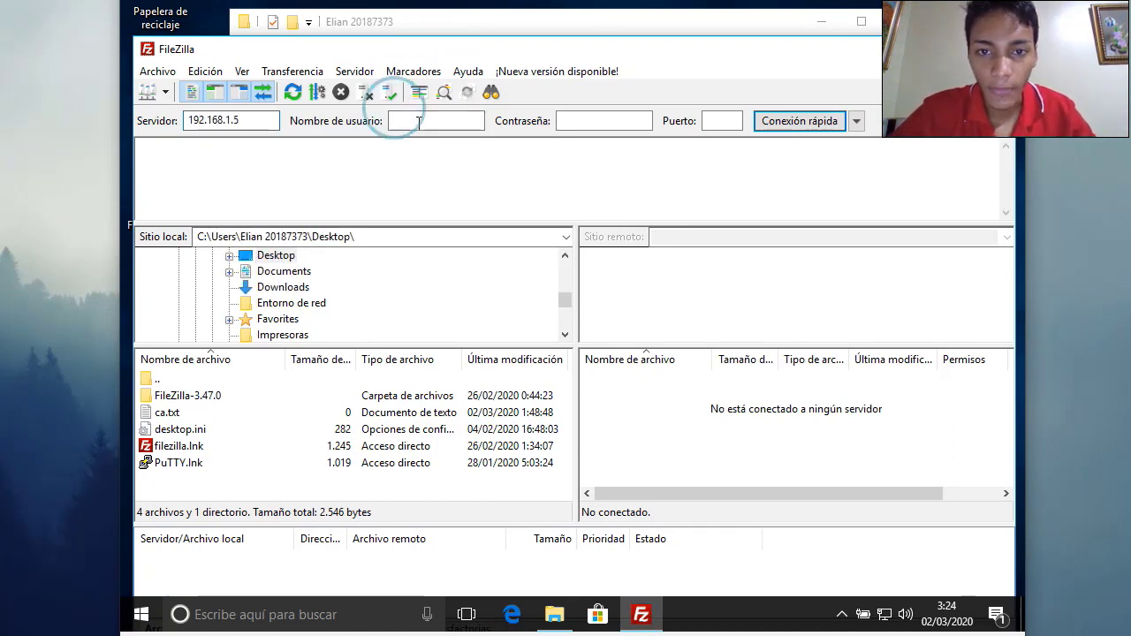
type("windows")
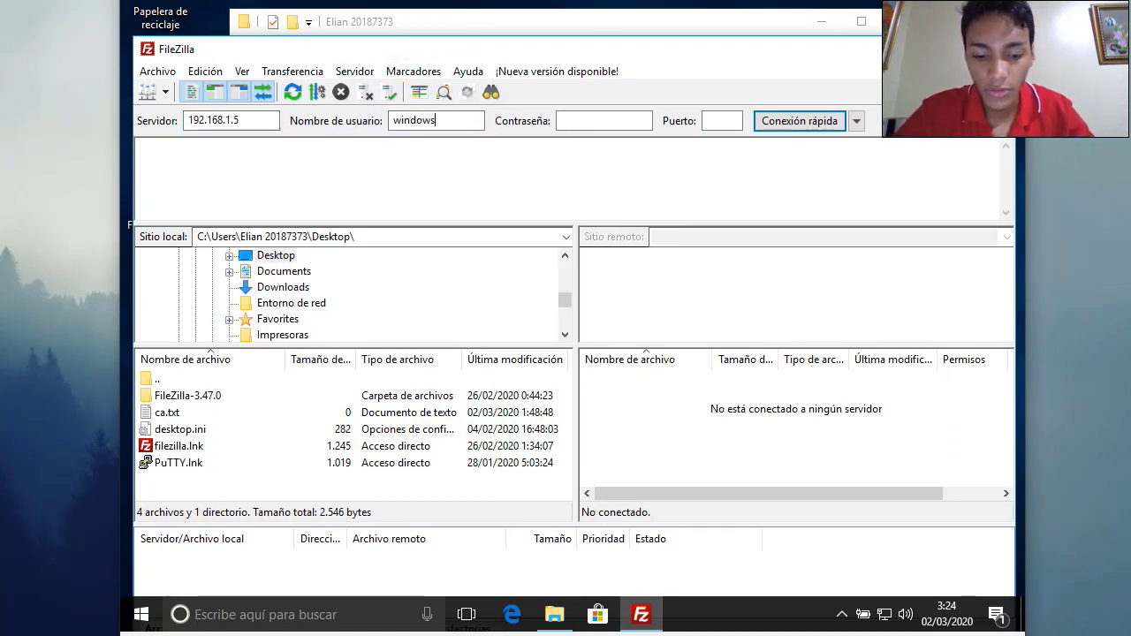
type("-ftp")
left_click(558, 120)
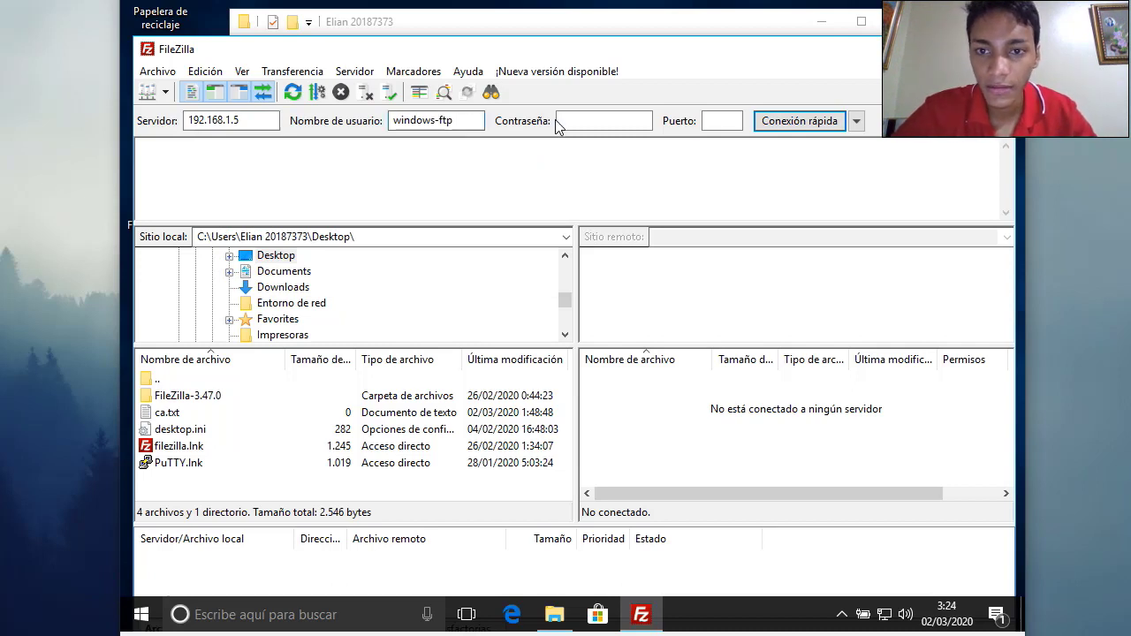
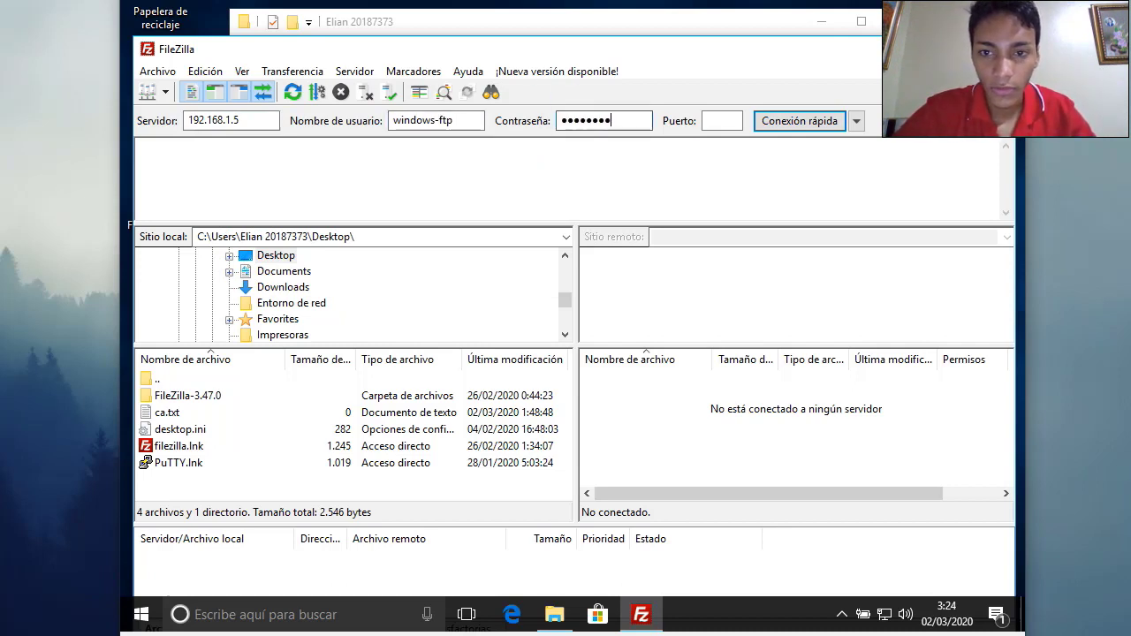
left_click(831, 120)
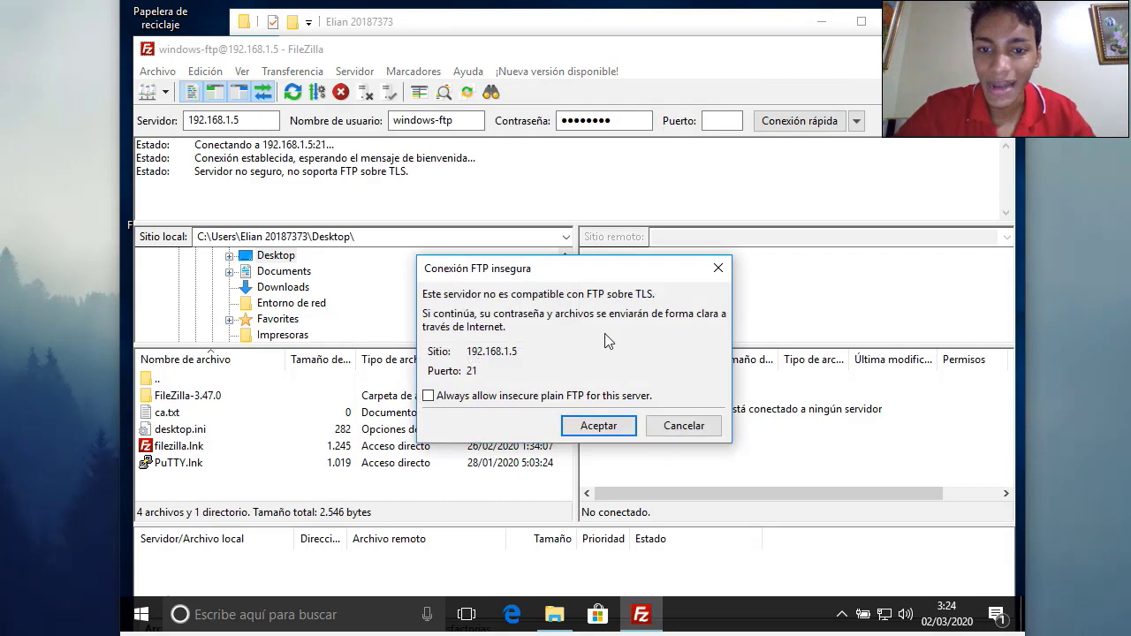
left_click(608, 426)
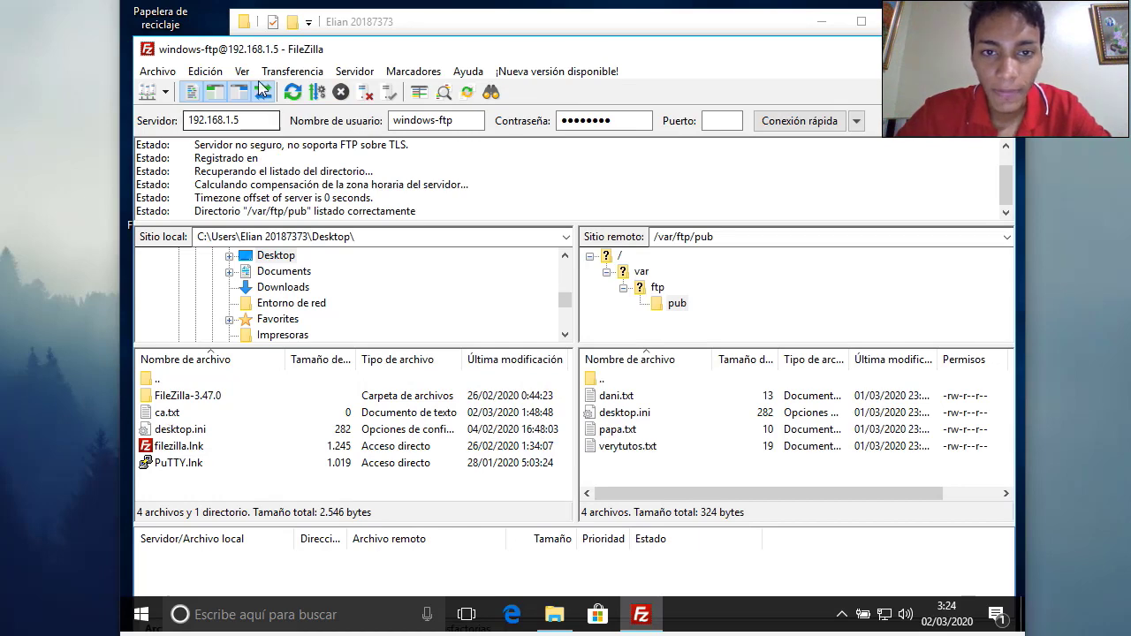
Point FileZilla's local file pane back at the Desktop folder
left_click_drag(235, 51, 339, 48)
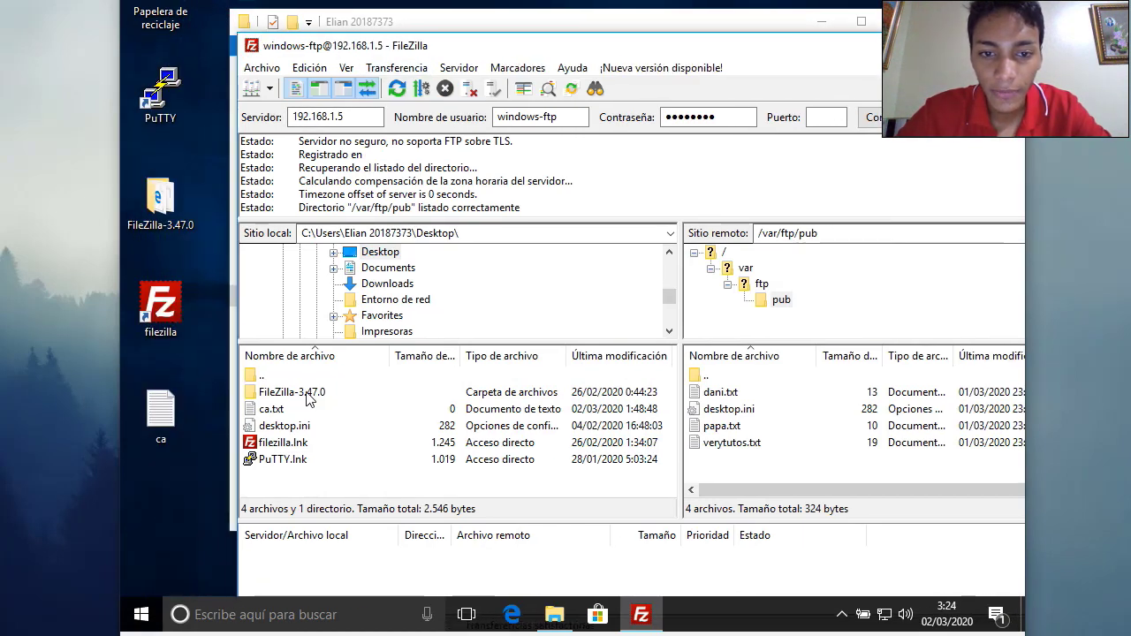
double_click(250, 378)
double_click(258, 461)
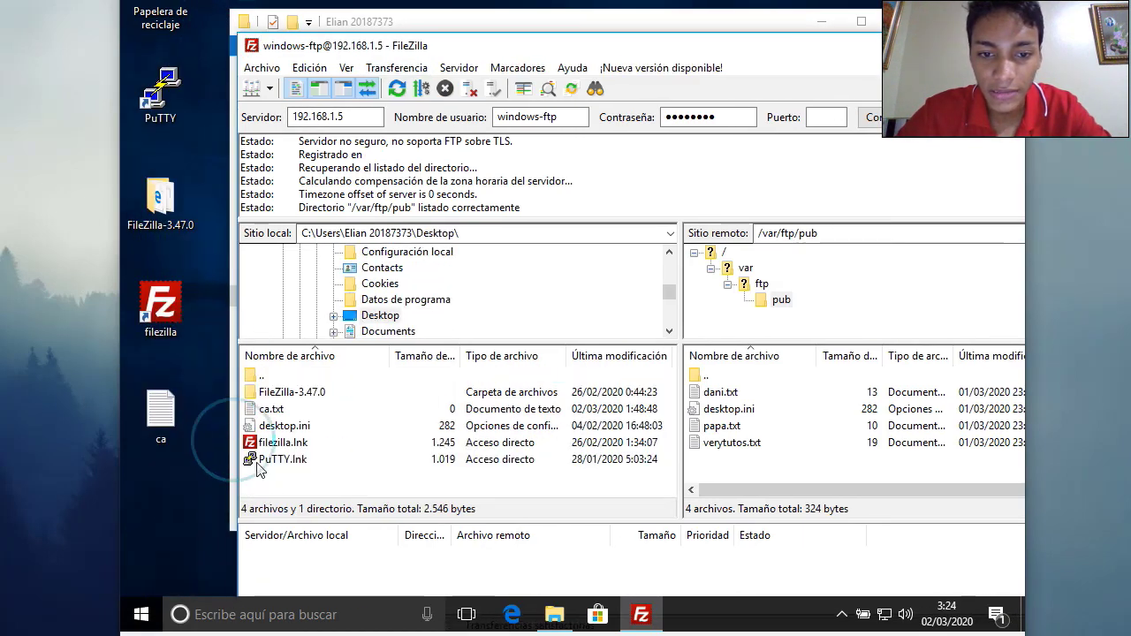
Write 'pruebas y mas pruebas' into the desktop ca note, save it, and close Notepad
double_click(160, 414)
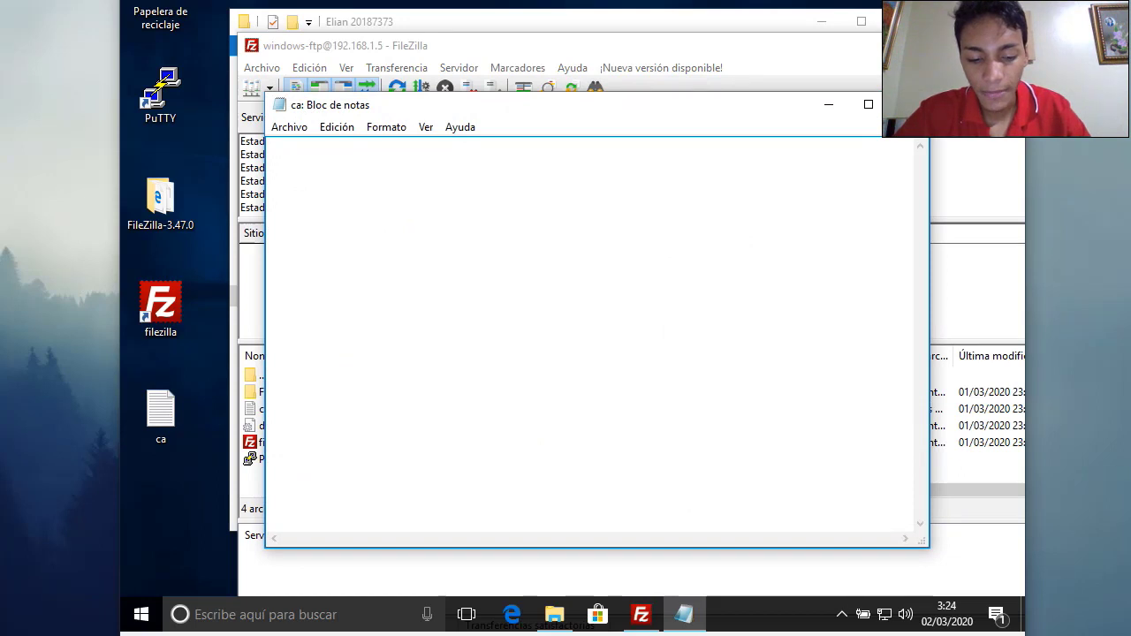
type("pruebas y mas preubas")
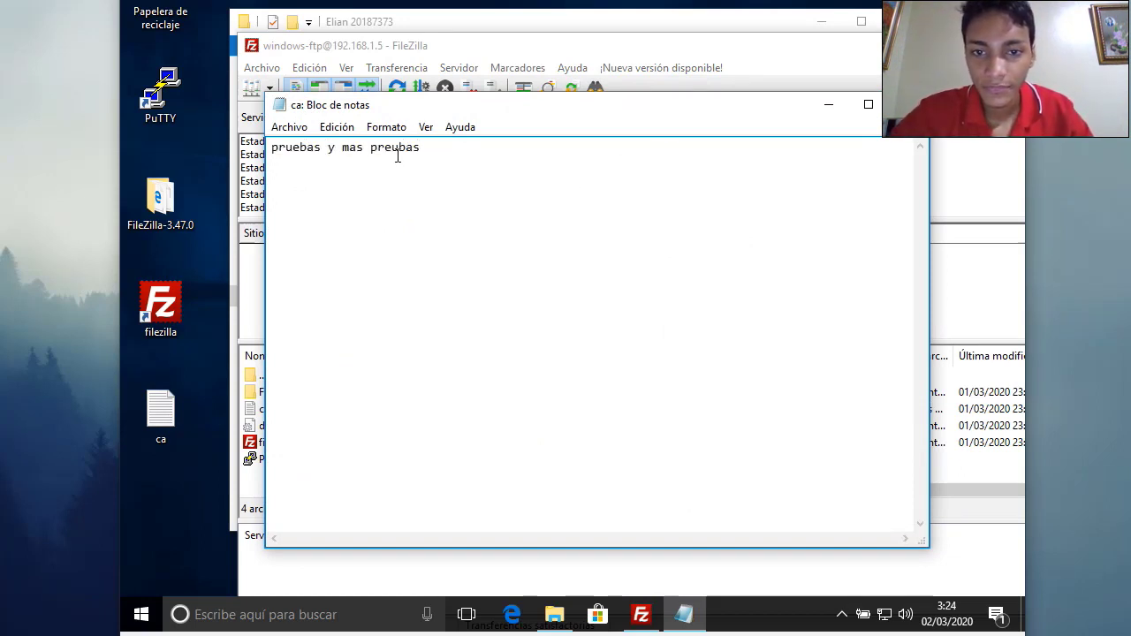
key("BackSpace")
key("BackSpace")
key("BackSpace")
key("BackSpace")
key("BackSpace")
type("uebas")
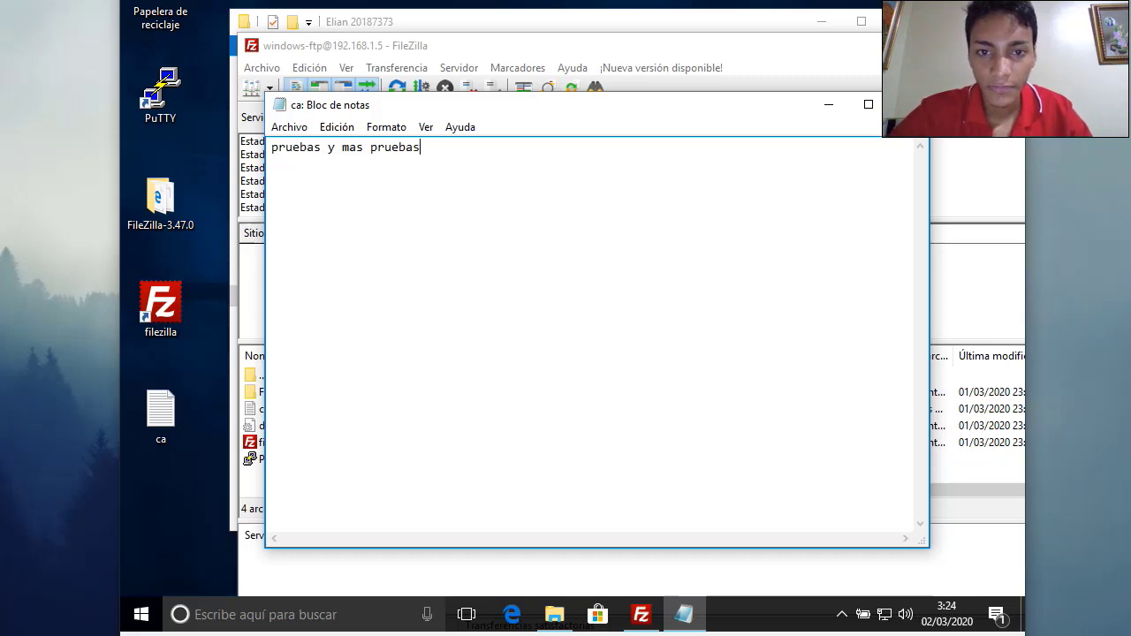
left_click(294, 130)
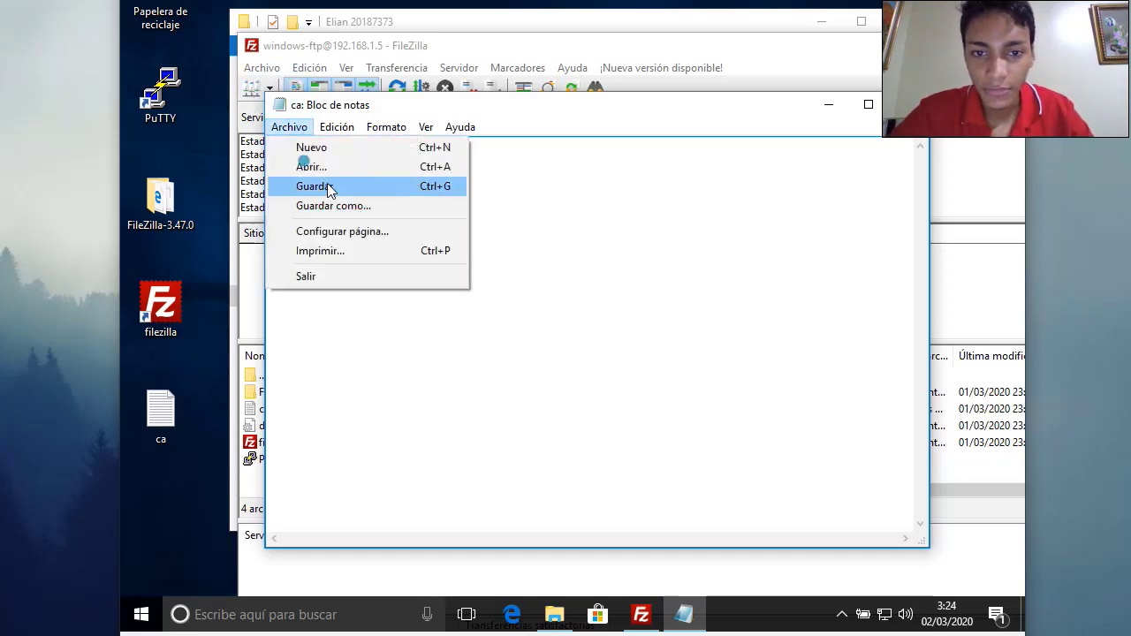
left_click(325, 186)
left_click(908, 105)
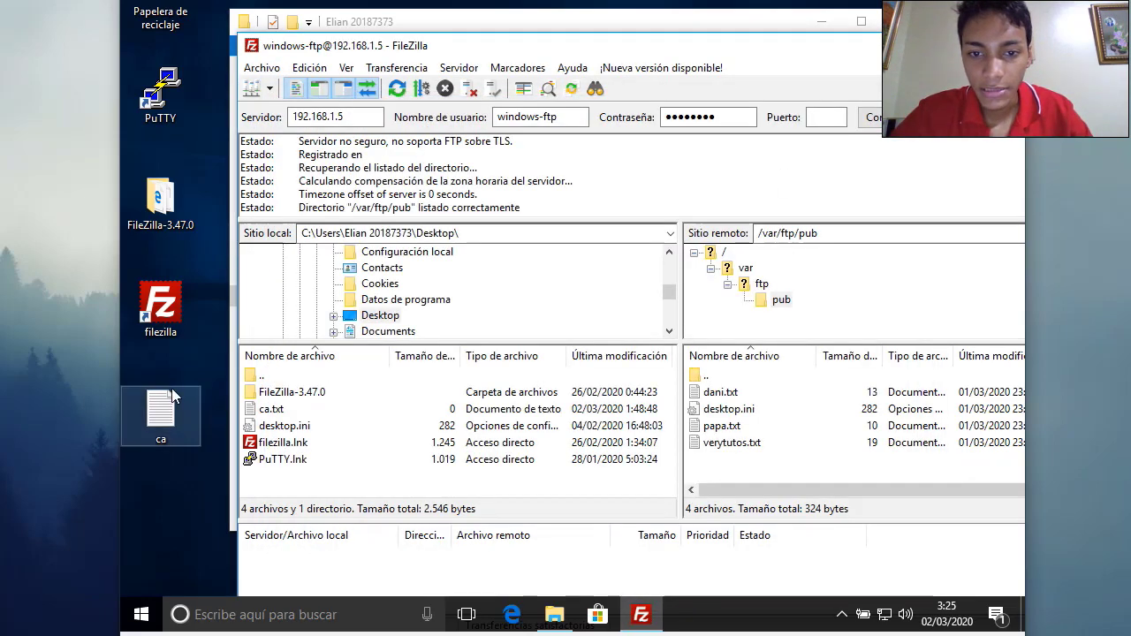
Refresh the local list and drag ca.txt into the server's /var/ftp/pub folder
right_click(306, 470)
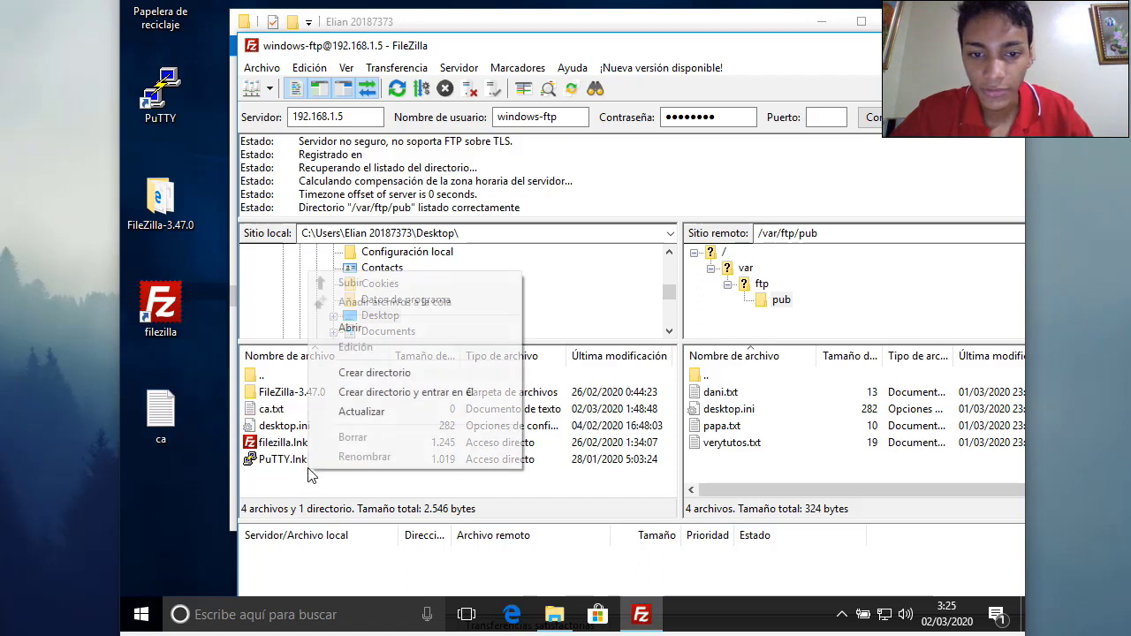
left_click(378, 413)
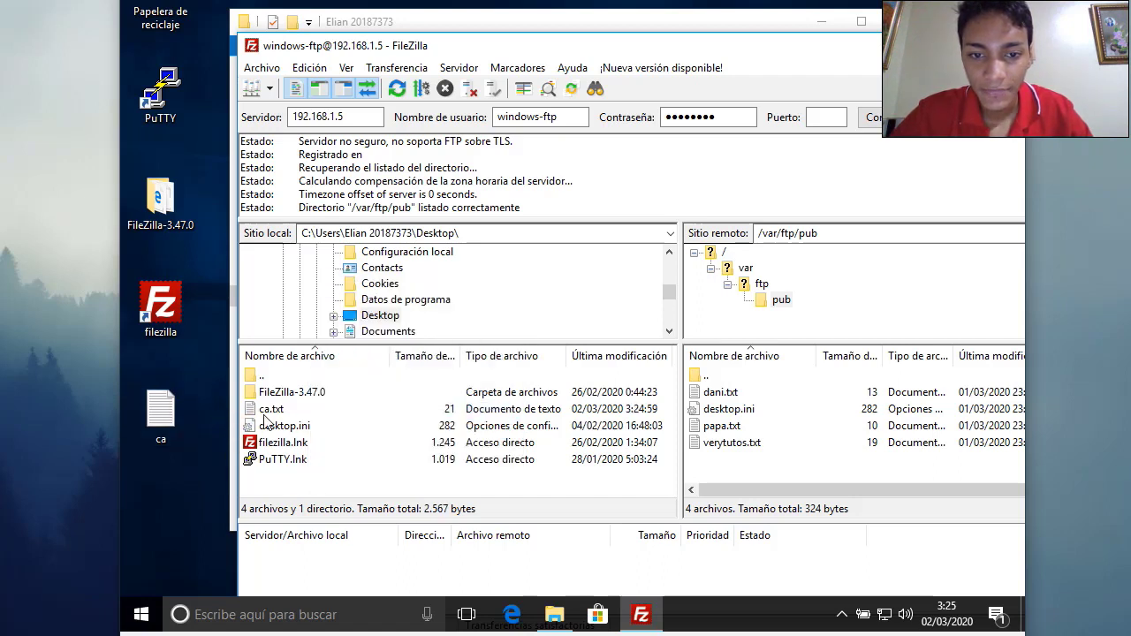
left_click_drag(265, 409, 664, 478)
left_click_drag(748, 468, 748, 468)
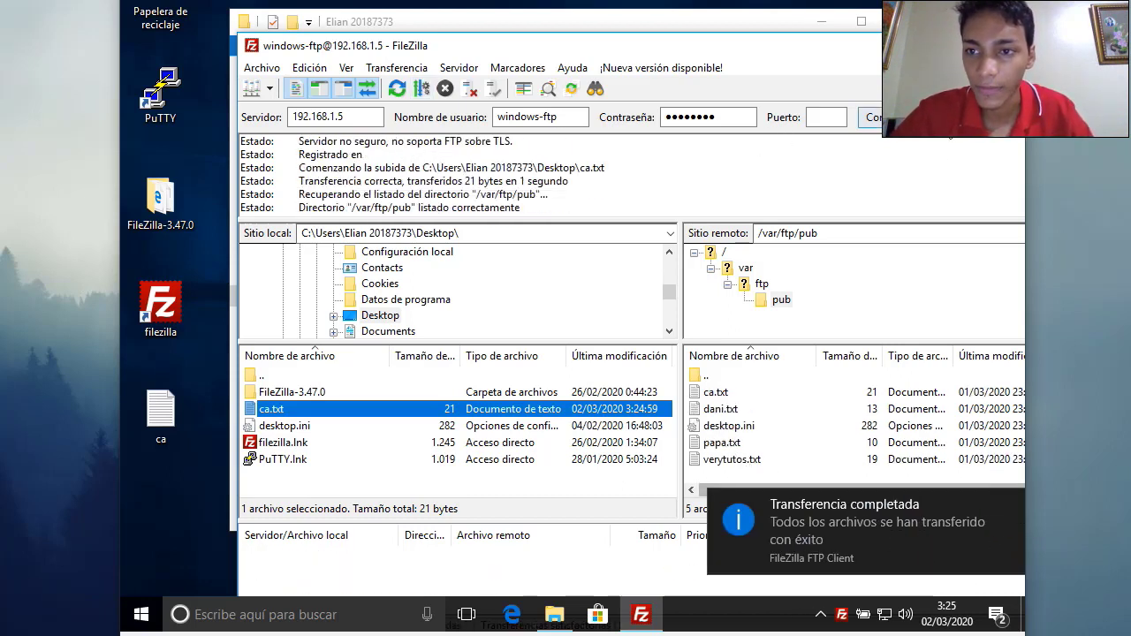
left_click_drag(868, 56, 829, 60)
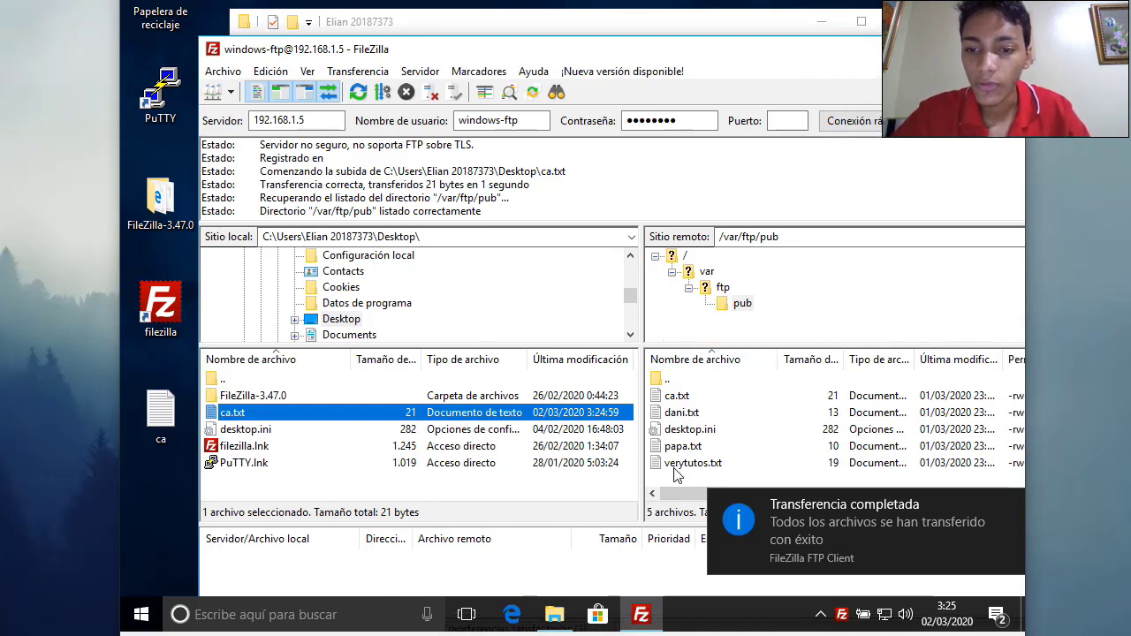
Download verytutos.txt from /var/ftp/pub to the local Desktop, then close FileZilla
left_click_drag(676, 469, 573, 488)
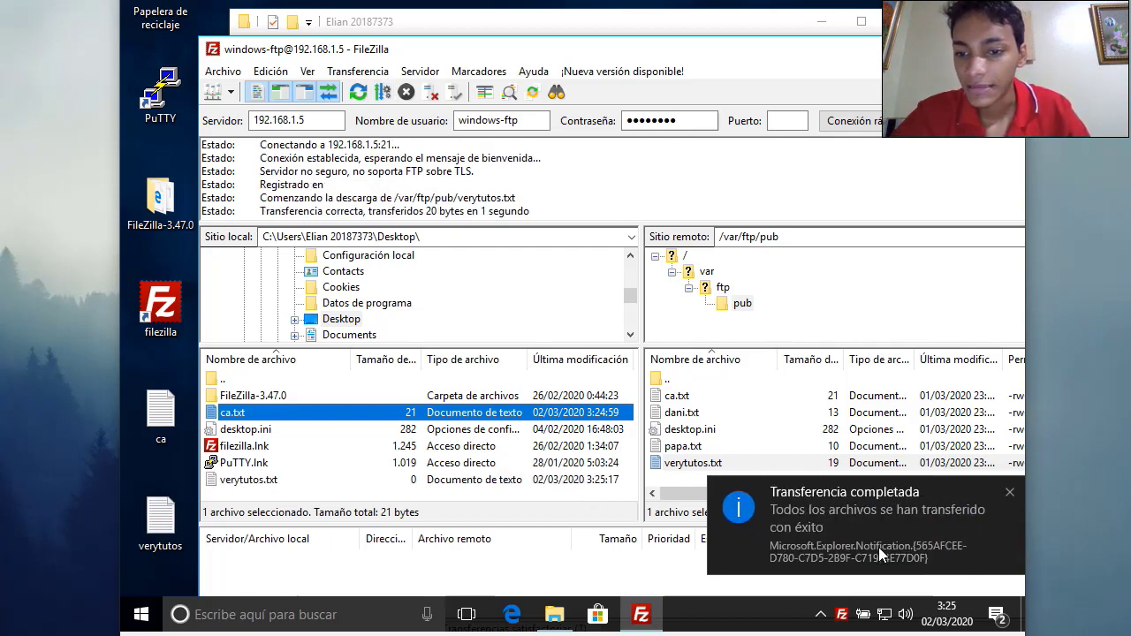
left_click(1010, 493)
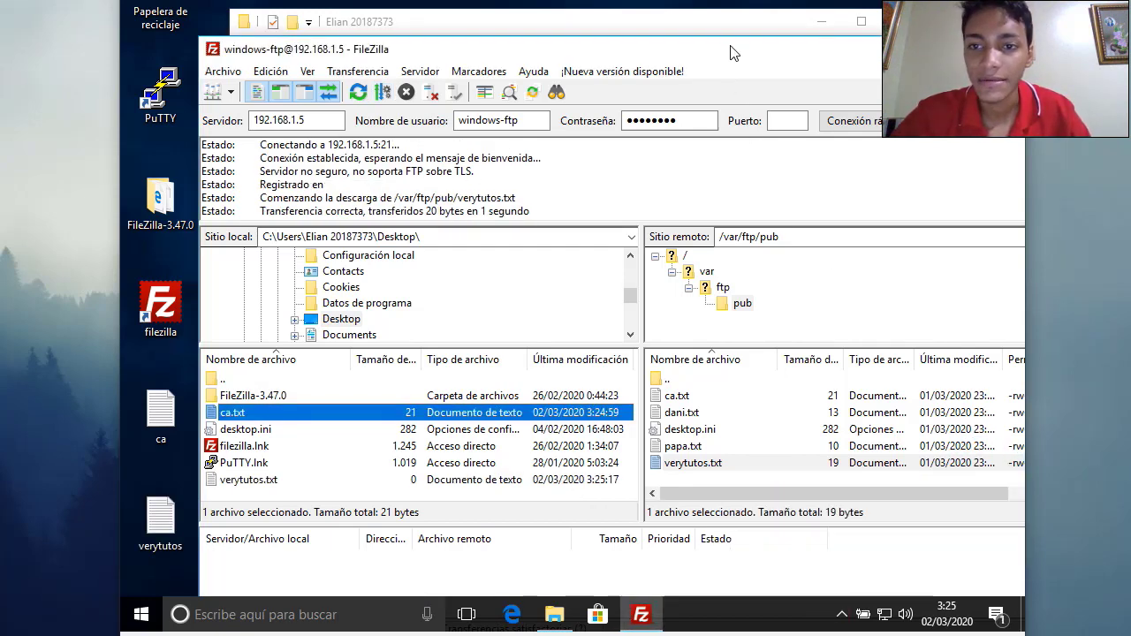
left_click_drag(730, 53, 622, 76)
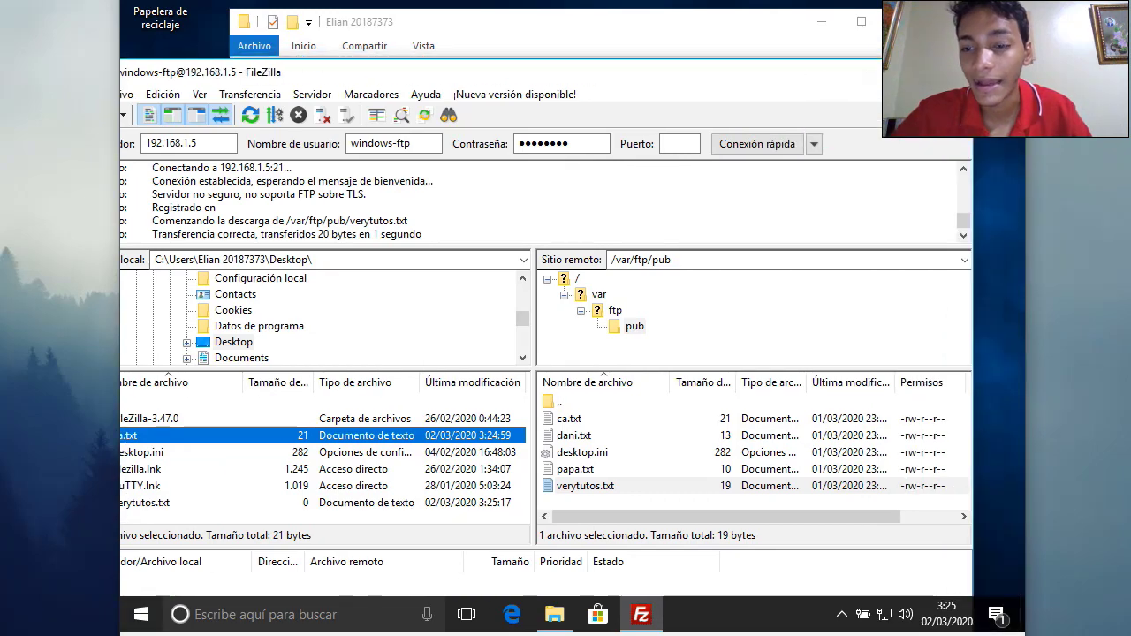
key("alt+F4")
Show the desktop and open then close the verytutos and ca notes to check them
key("super+d")
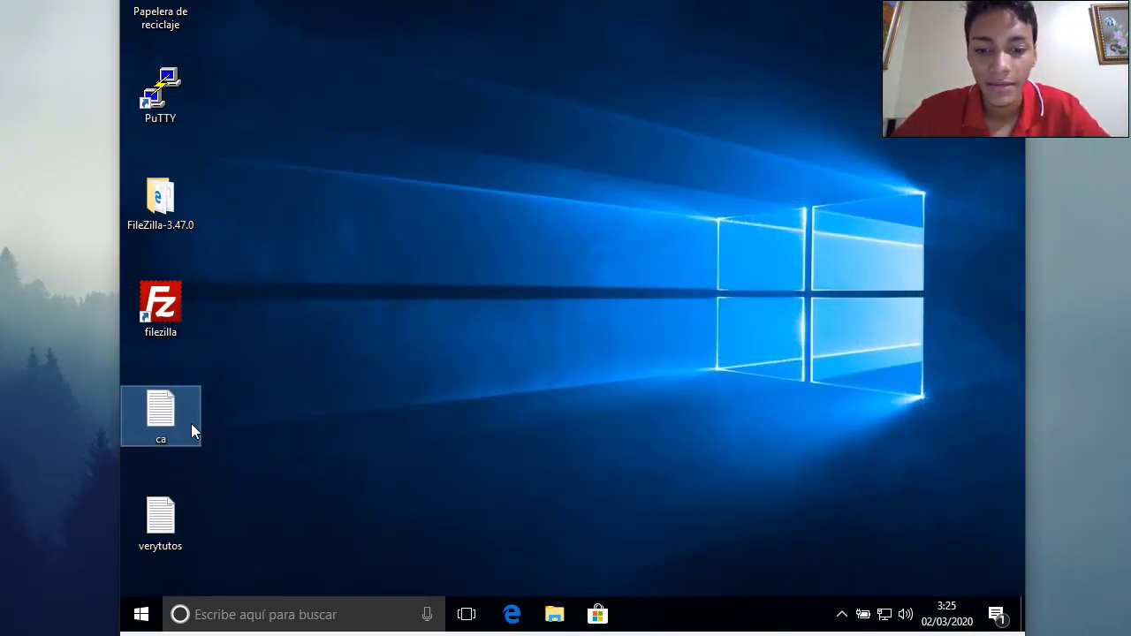
double_click(160, 519)
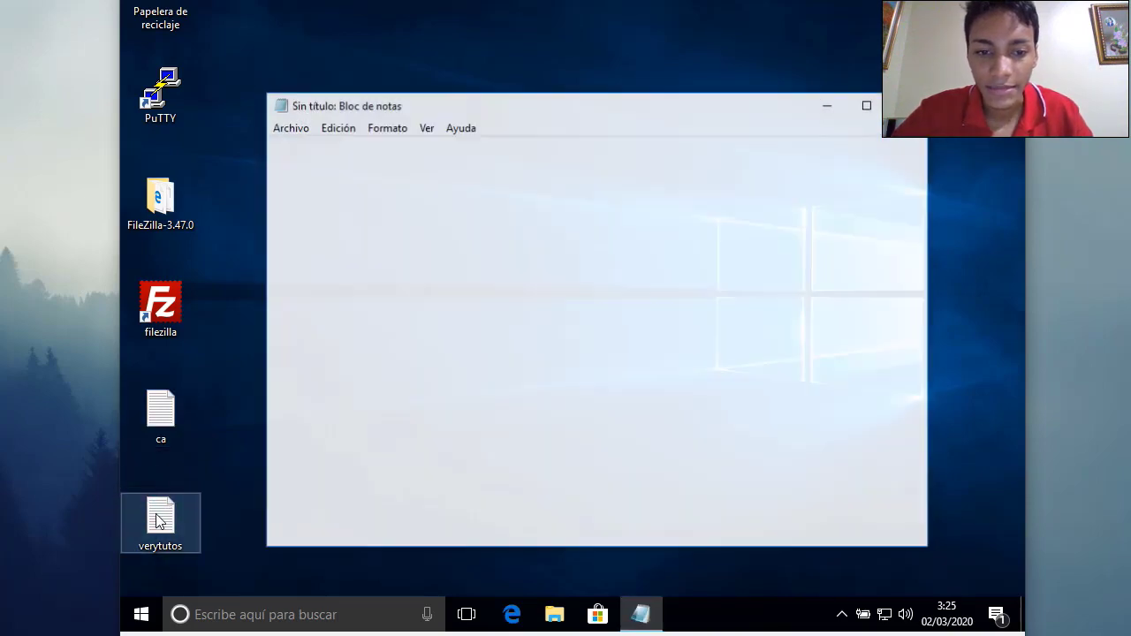
key("alt+F4")
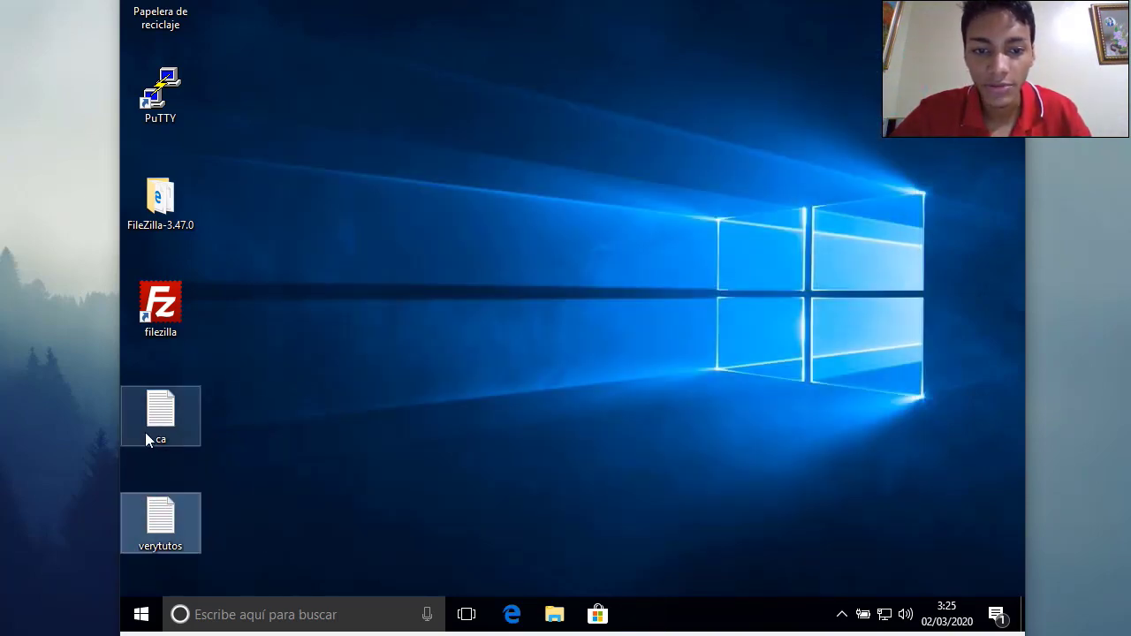
double_click(181, 416)
key("alt+F4")
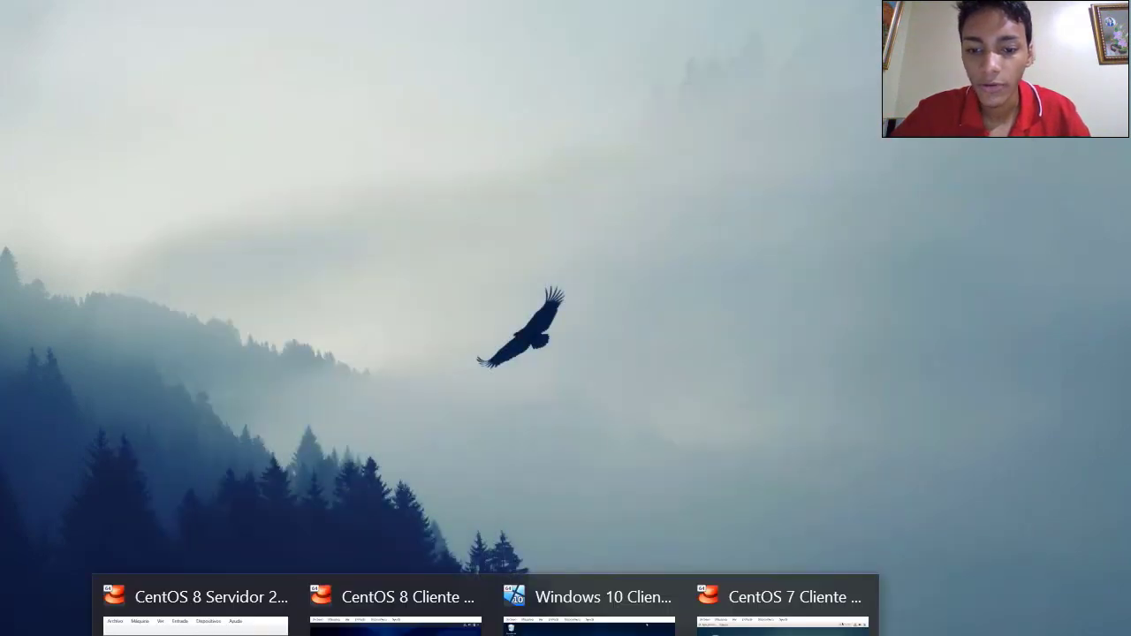
left_click(195, 610)
type("ls")
key("Return")
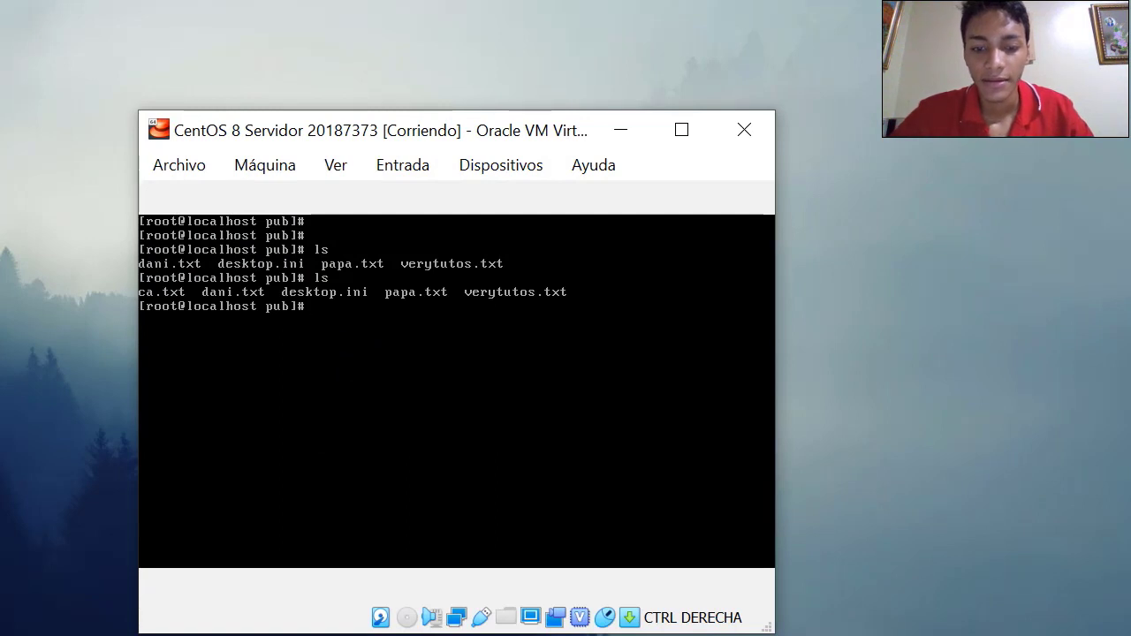
left_click(153, 299)
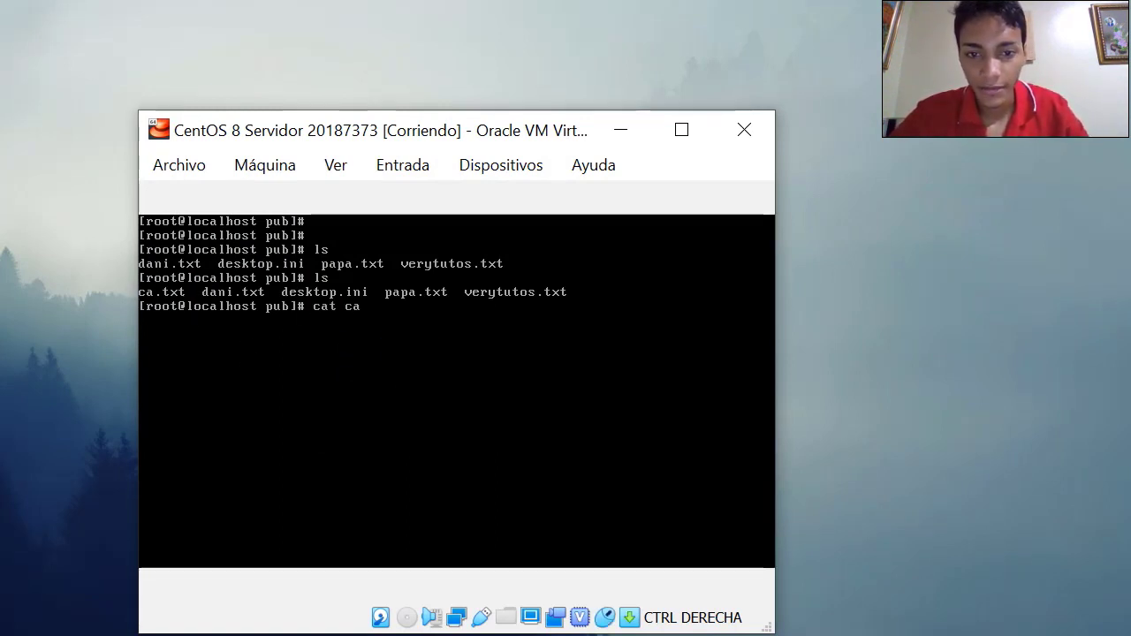
type("cat ca.txt")
key("Return")
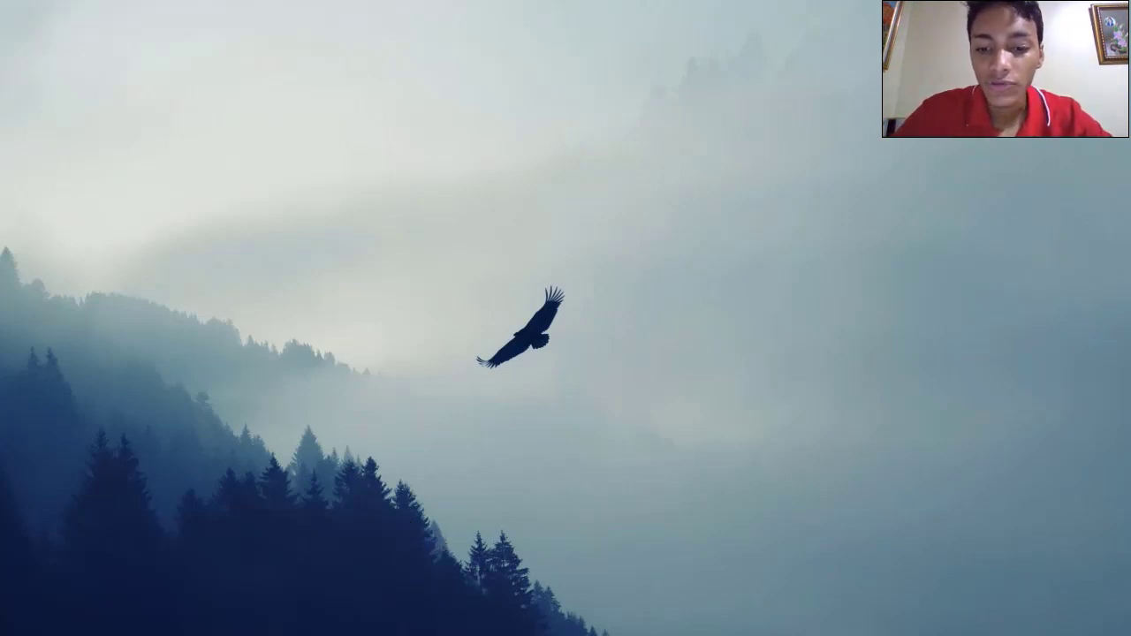
mouse_move(486, 635)
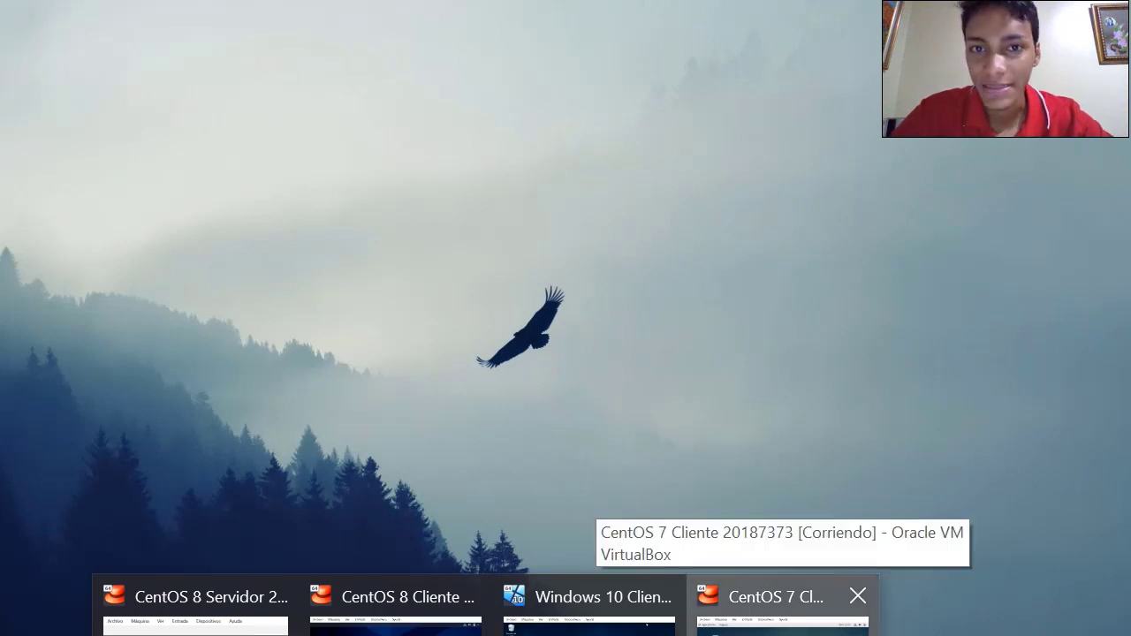
Switch to the CentOS 7 client and launch a Terminal from Aplicaciones
left_click(777, 614)
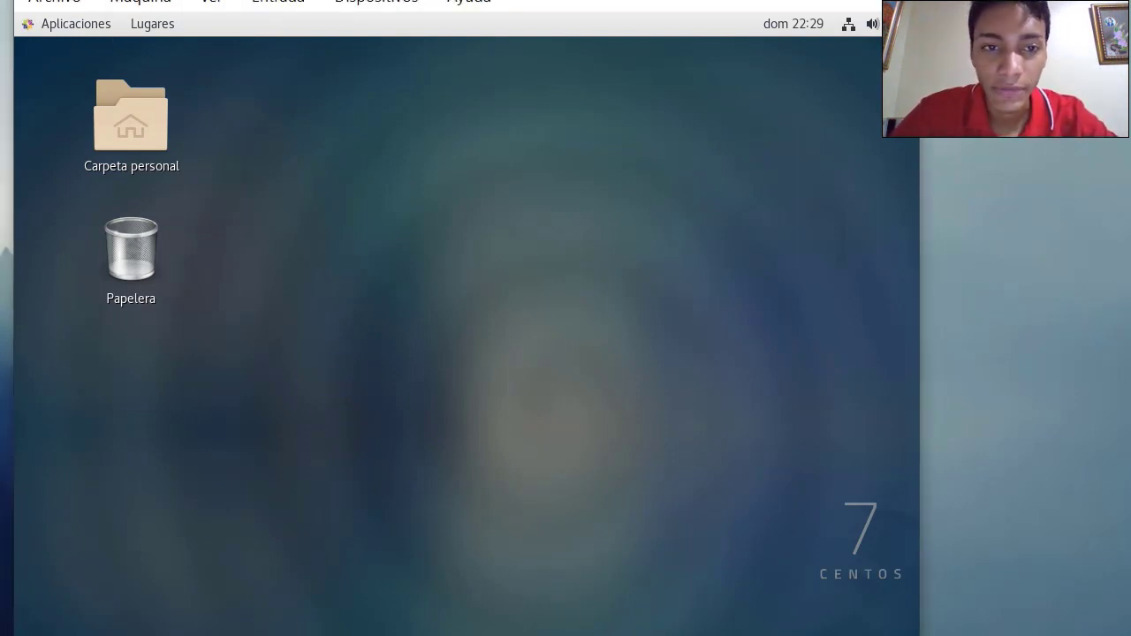
left_click(103, 29)
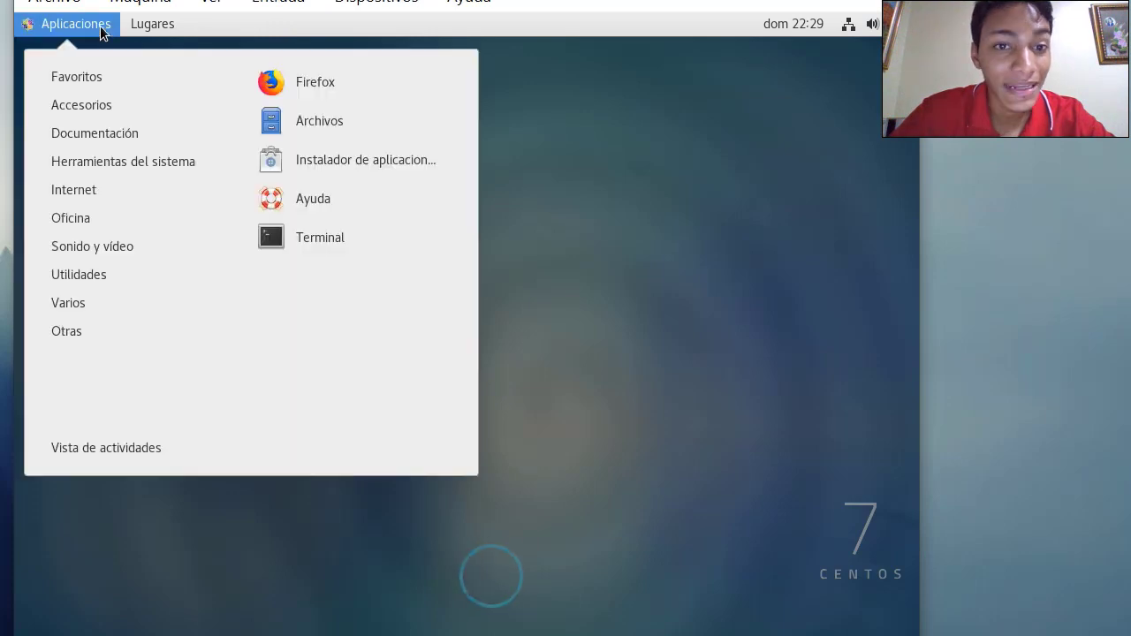
left_click(282, 237)
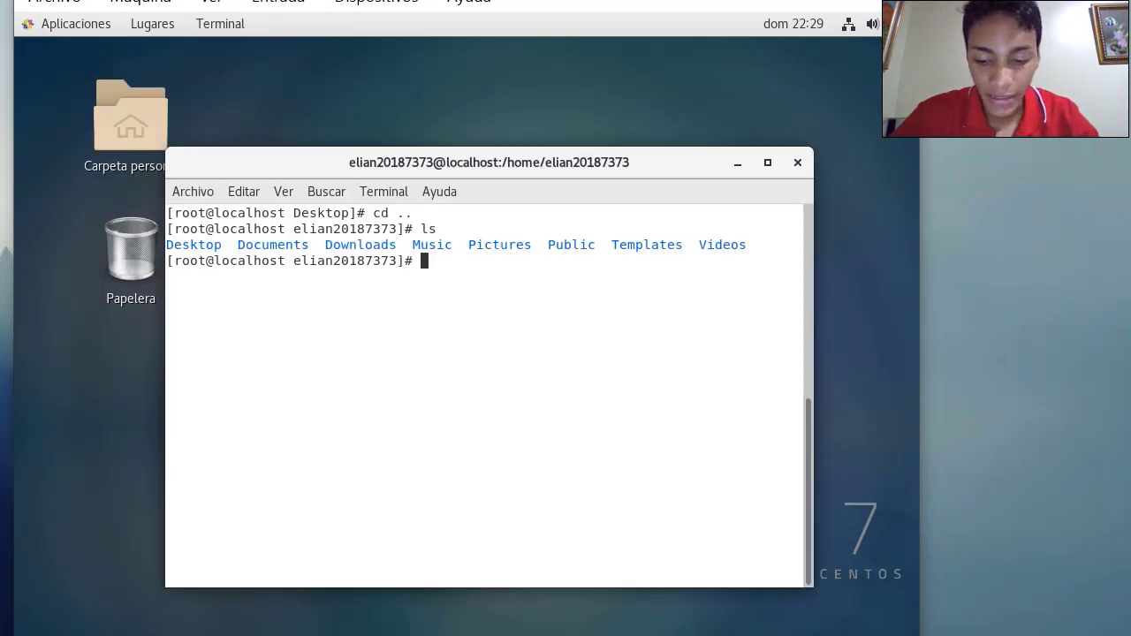
Go to root's home with cd ~, list it with ls, and start typing 'mkdir backups'
type("cd ~")
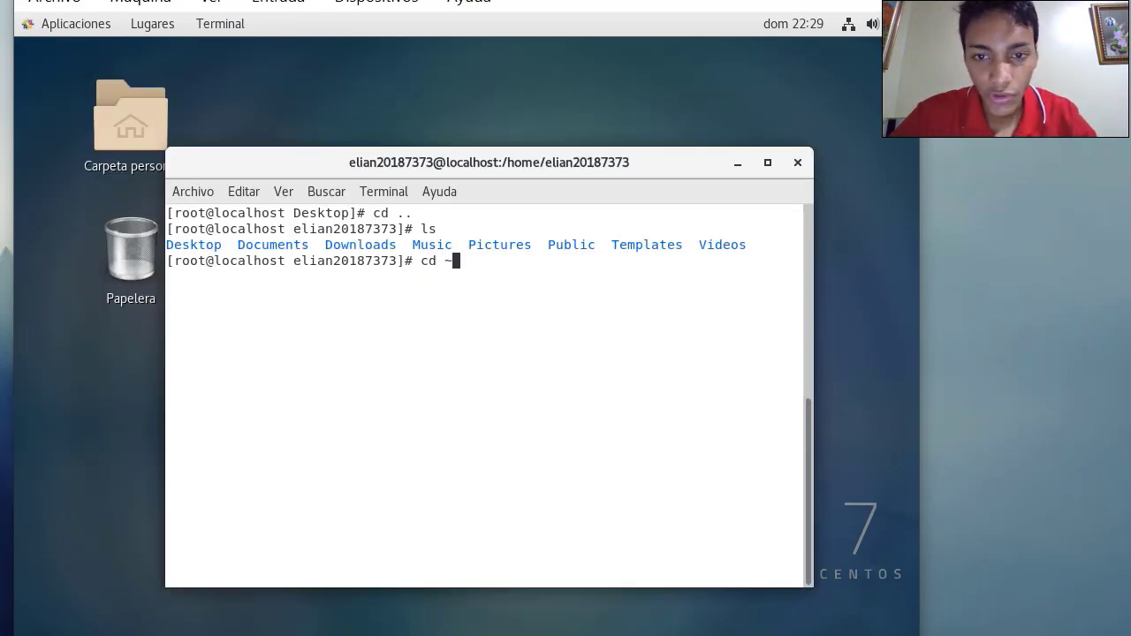
key("Return")
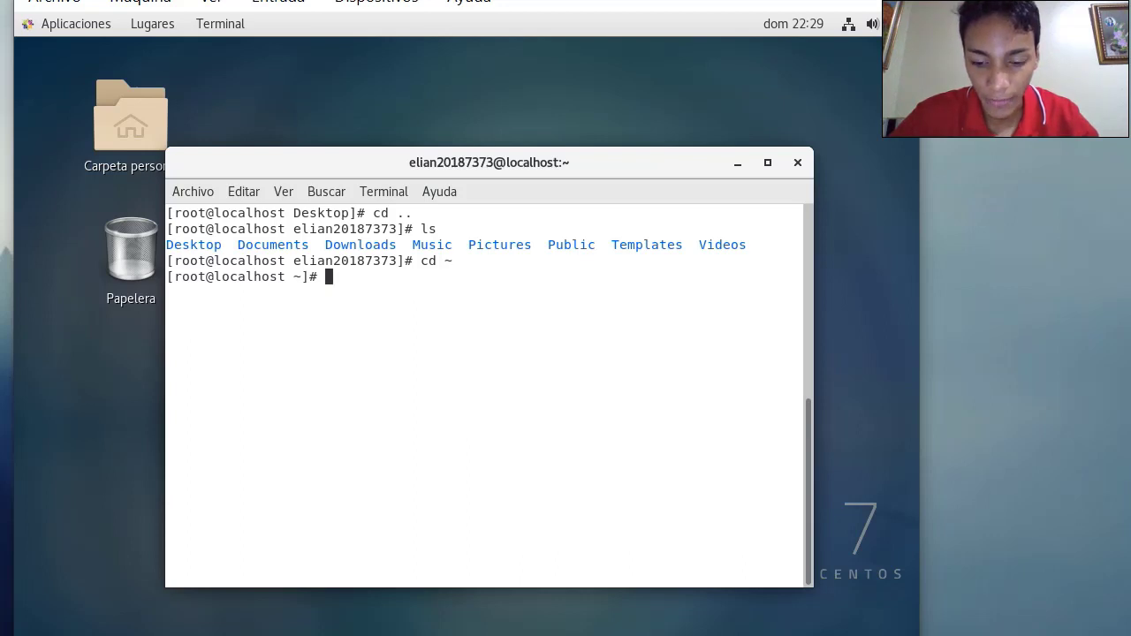
type("ls")
key("Return")
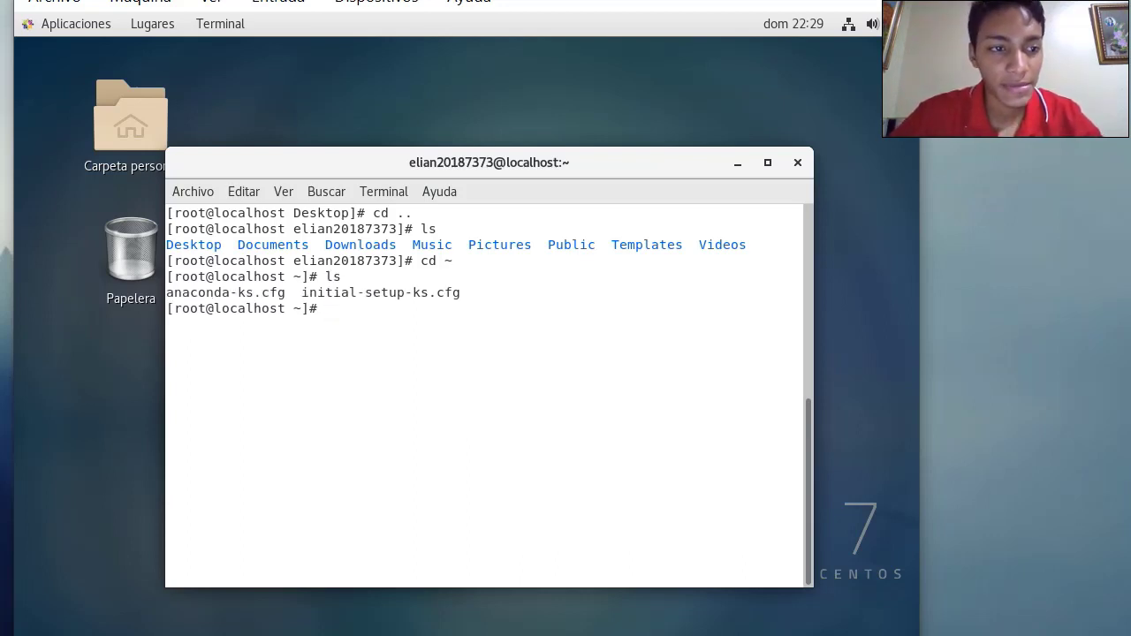
type("mkdir")
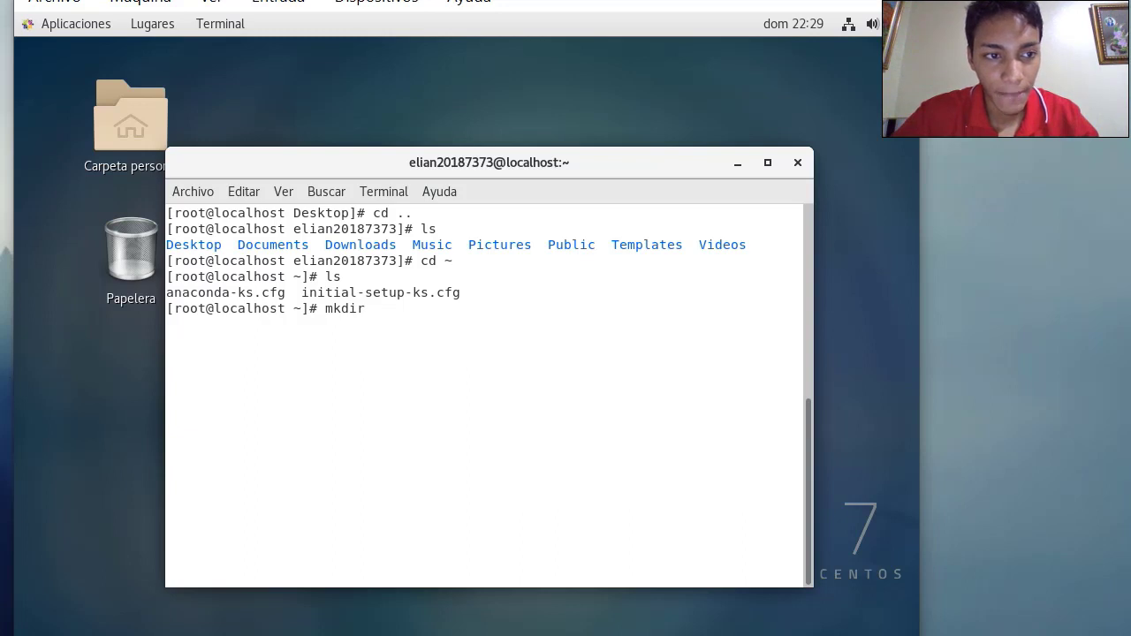
type(" back")
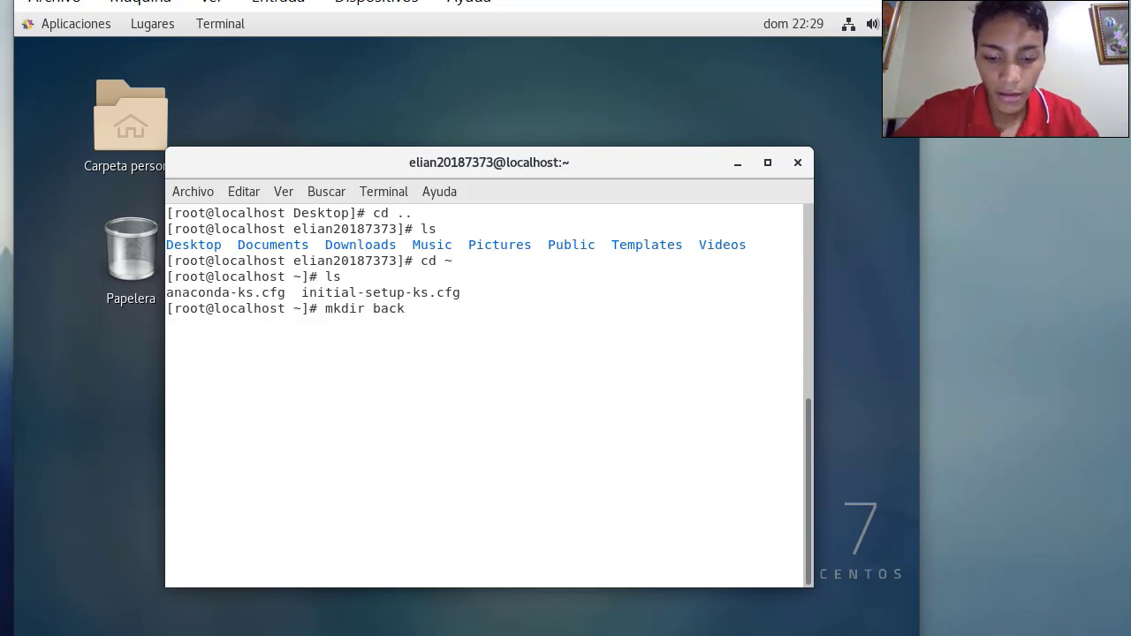
type("ups")
Create the backups folder in root's home and list the home directory to confirm it
key("BackSpace")
key("BackSpace")
key("BackSpace")
type("c")
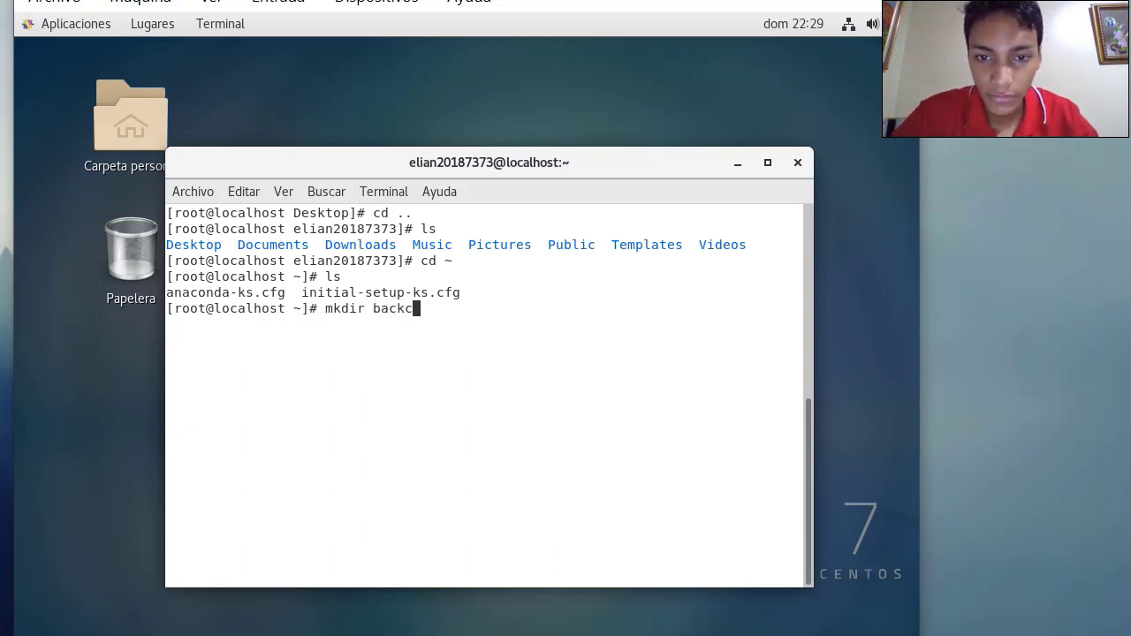
key("BackSpace")
type("ups")
key("Return")
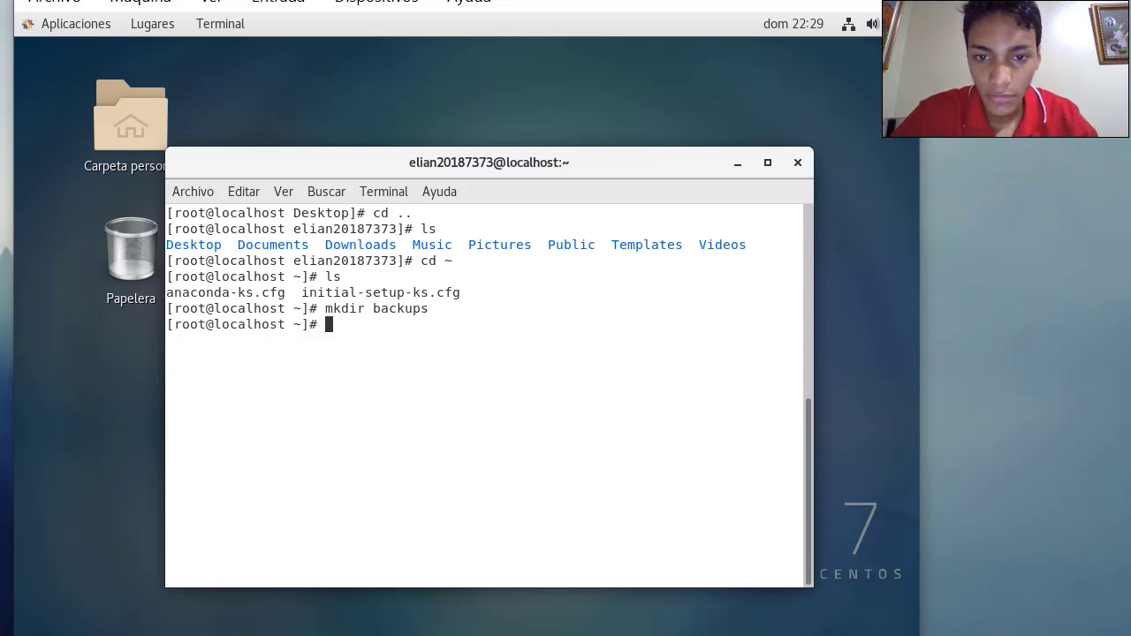
type("ls")
key("Return")
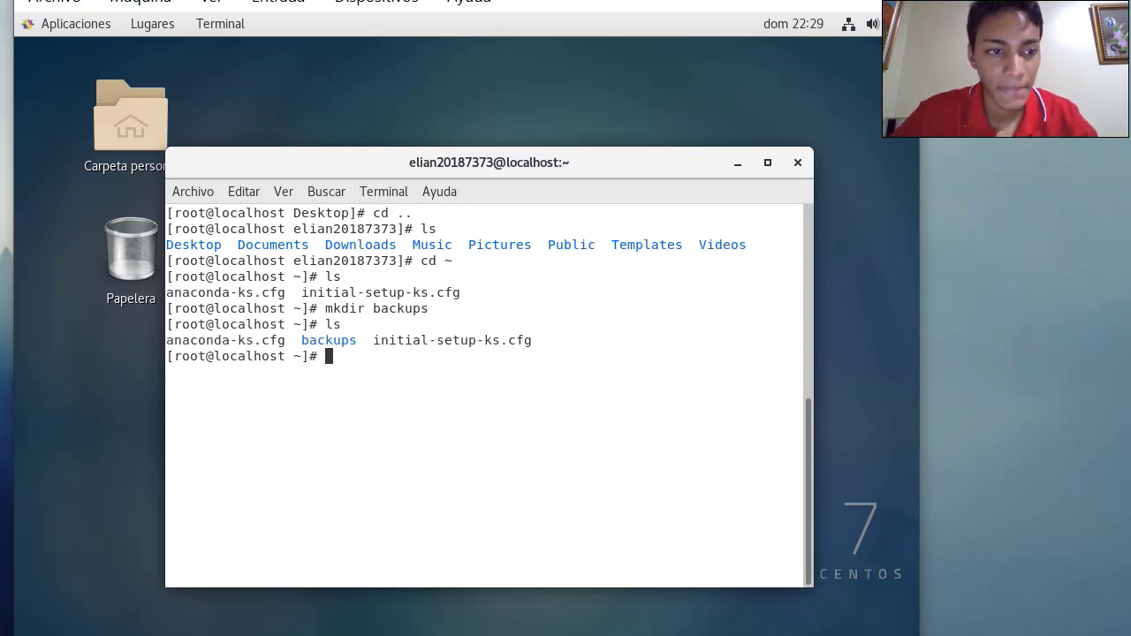
Move into the backups folder and list its still-empty contents
type("cd backups")
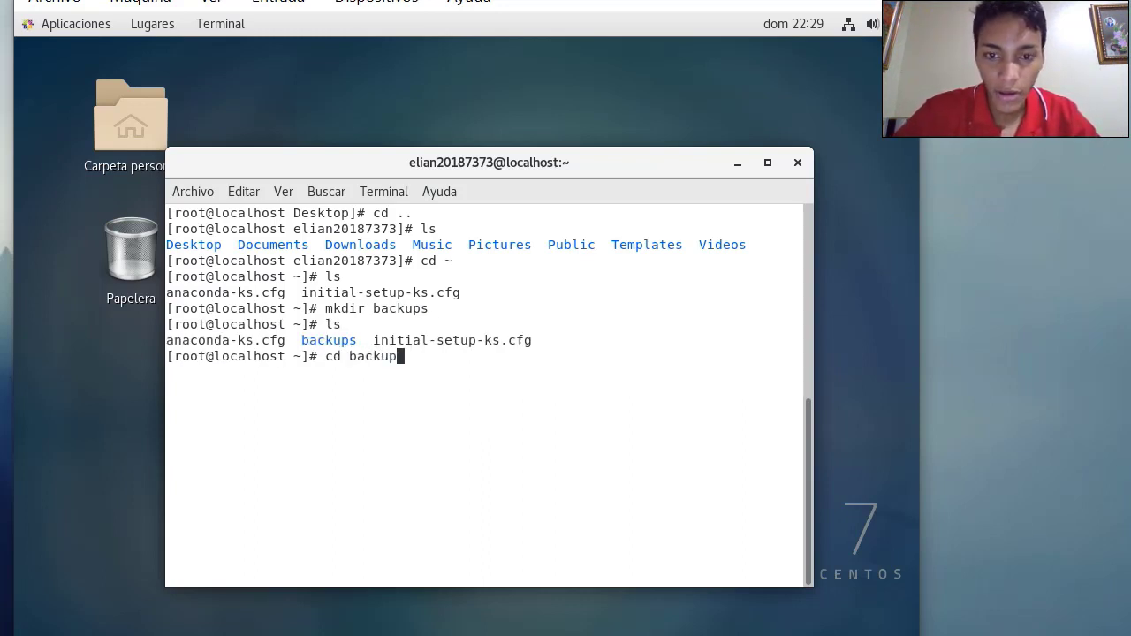
key("Return")
type("ls")
key("Return")
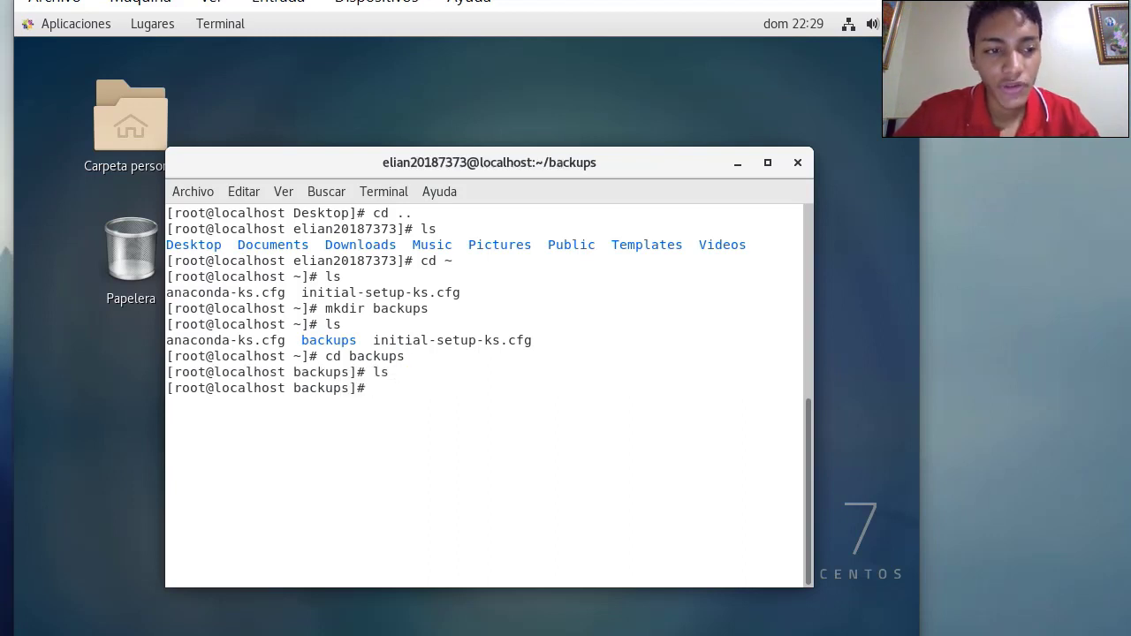
Create an empty backup.sh with touch and confirm it appears in the listing
type("touch")
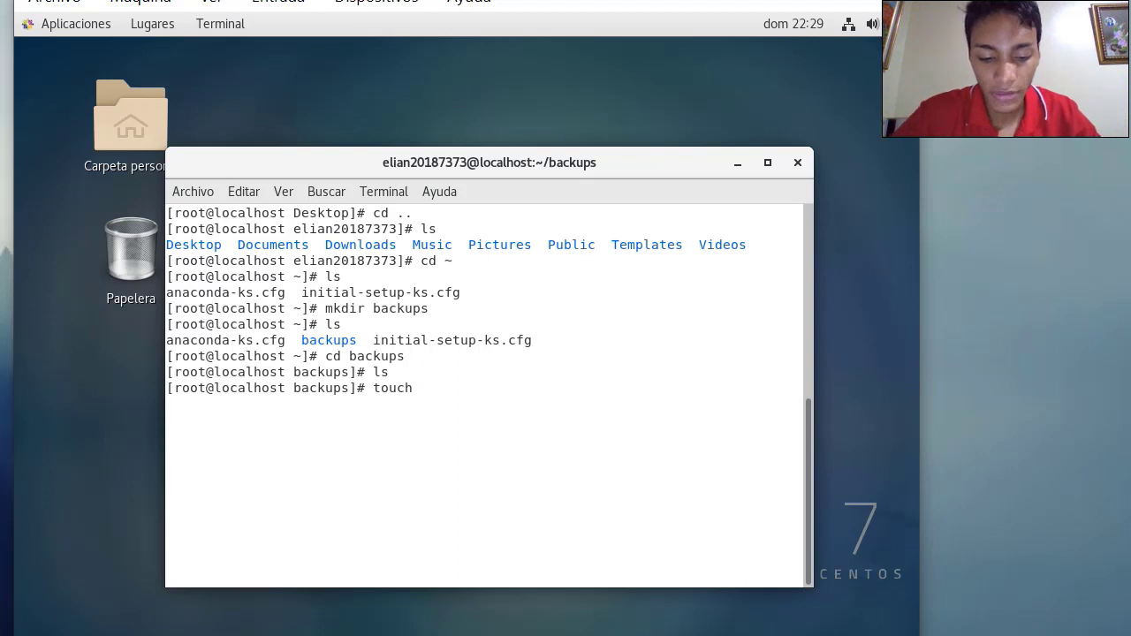
type(" back")
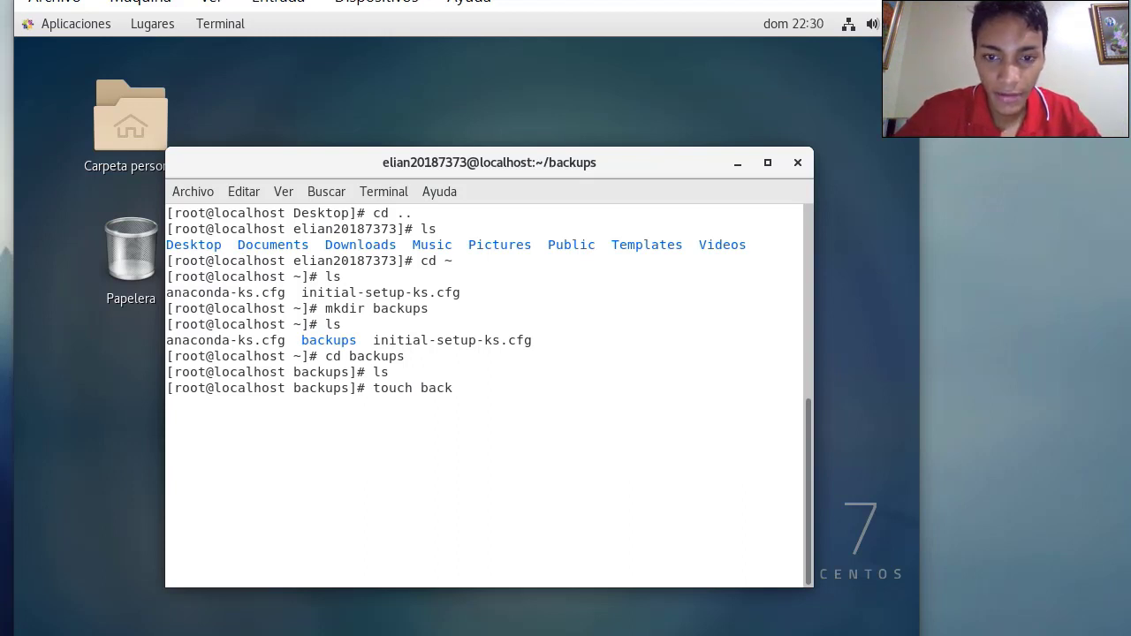
type("up.")
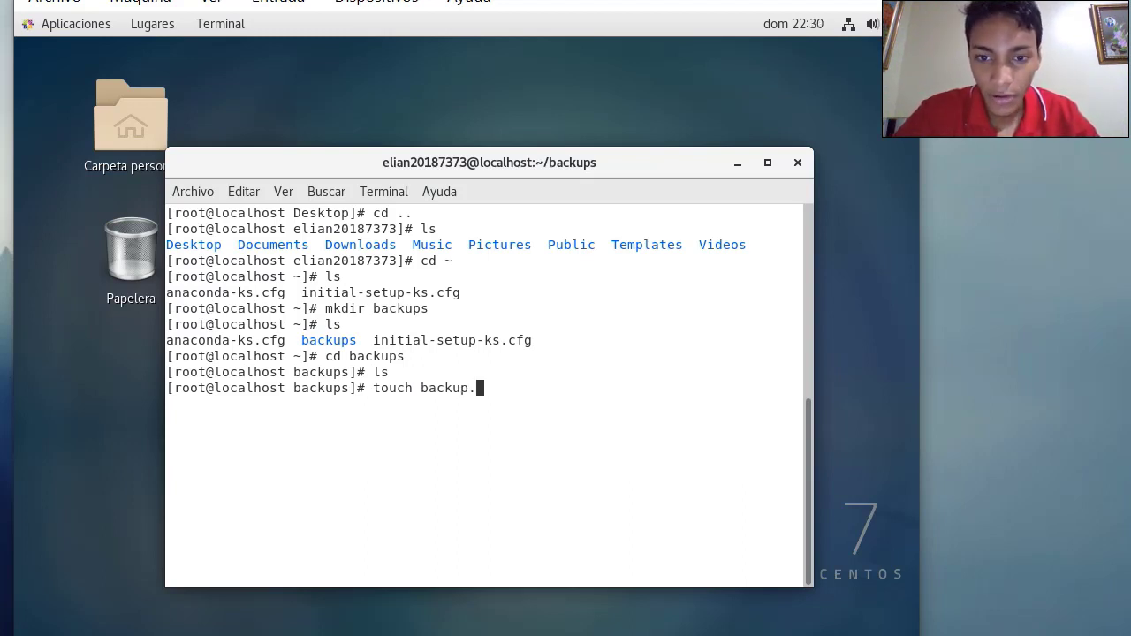
type("sh")
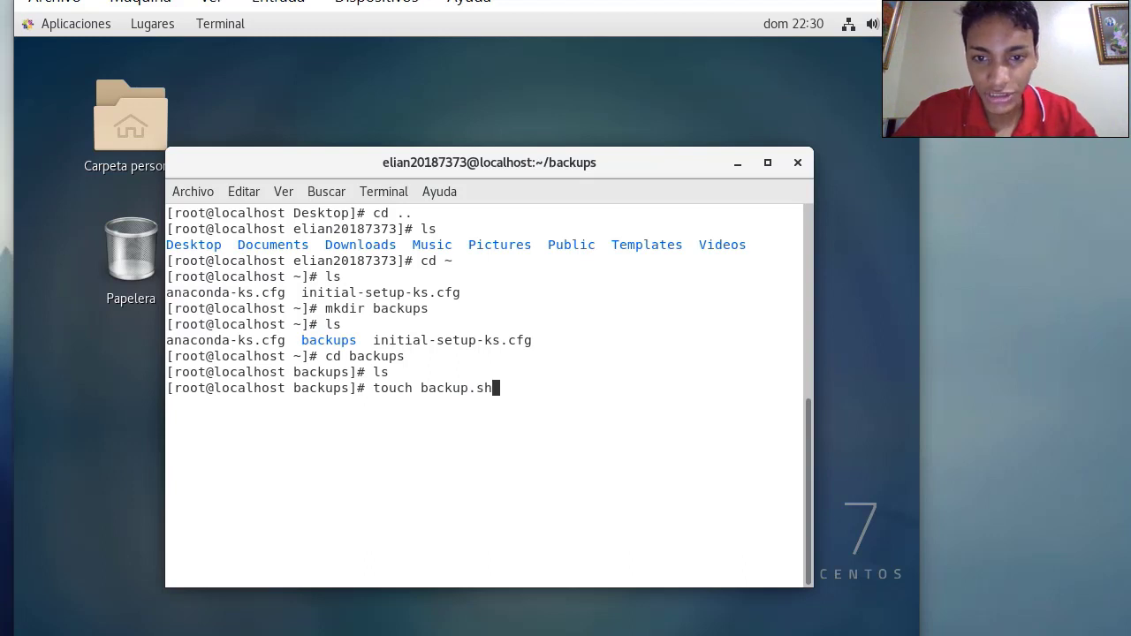
key("Return")
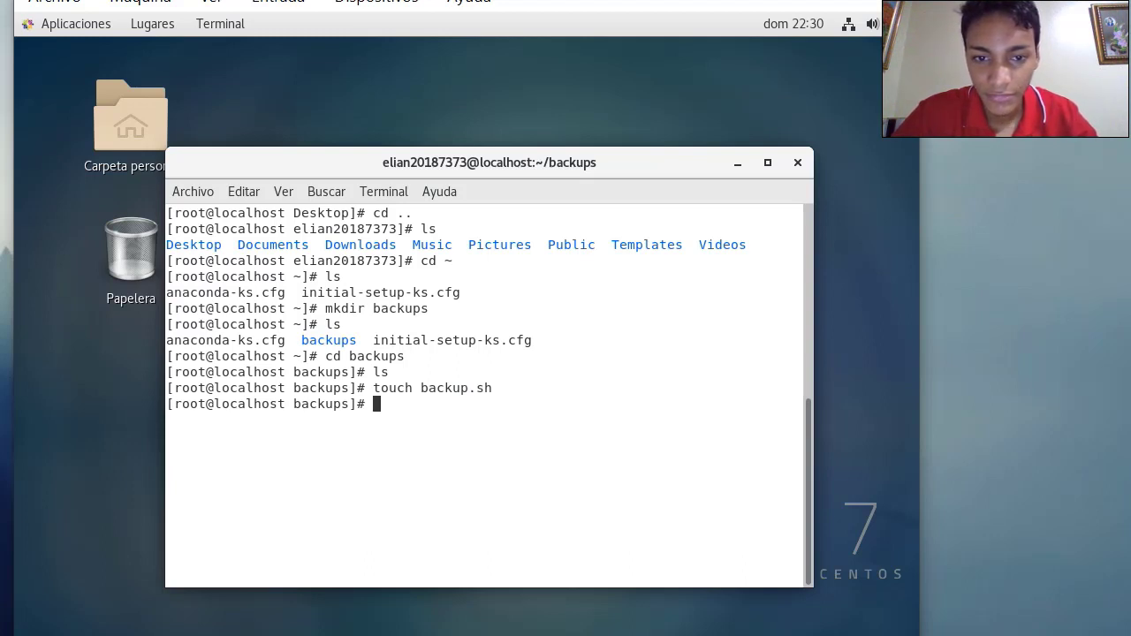
type("ls")
key("Return")
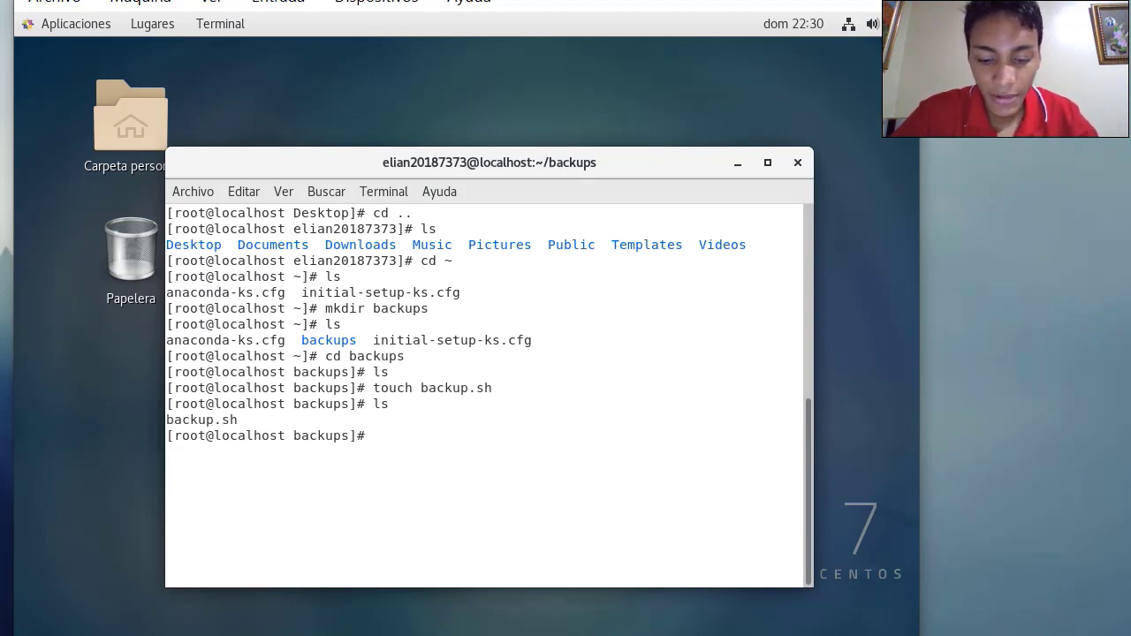
type("nano ")
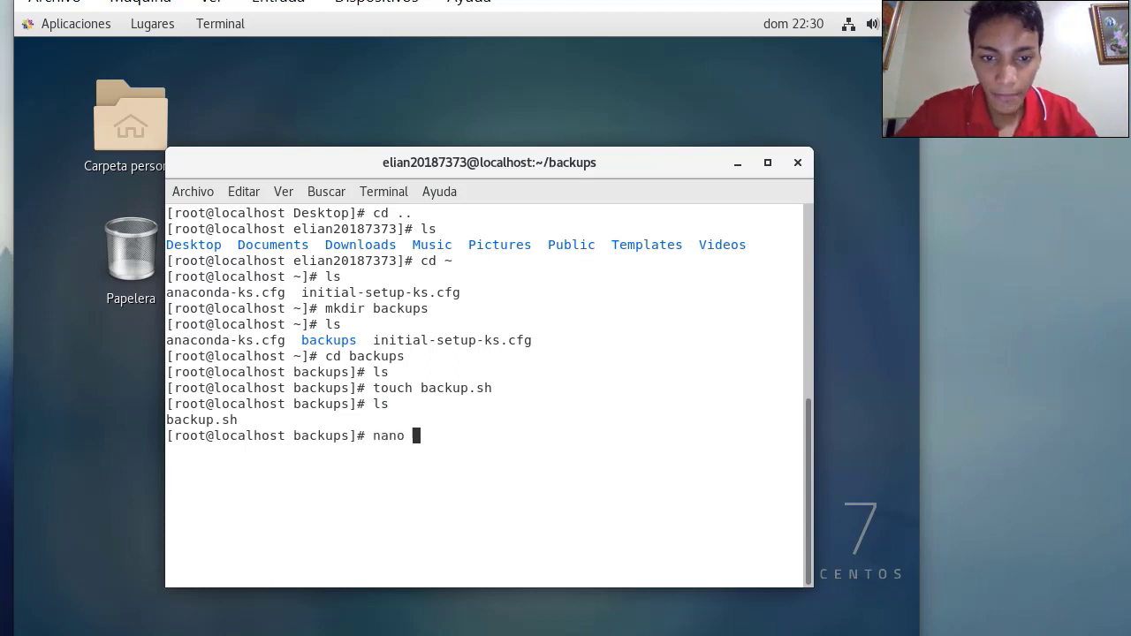
type("backup.sh")
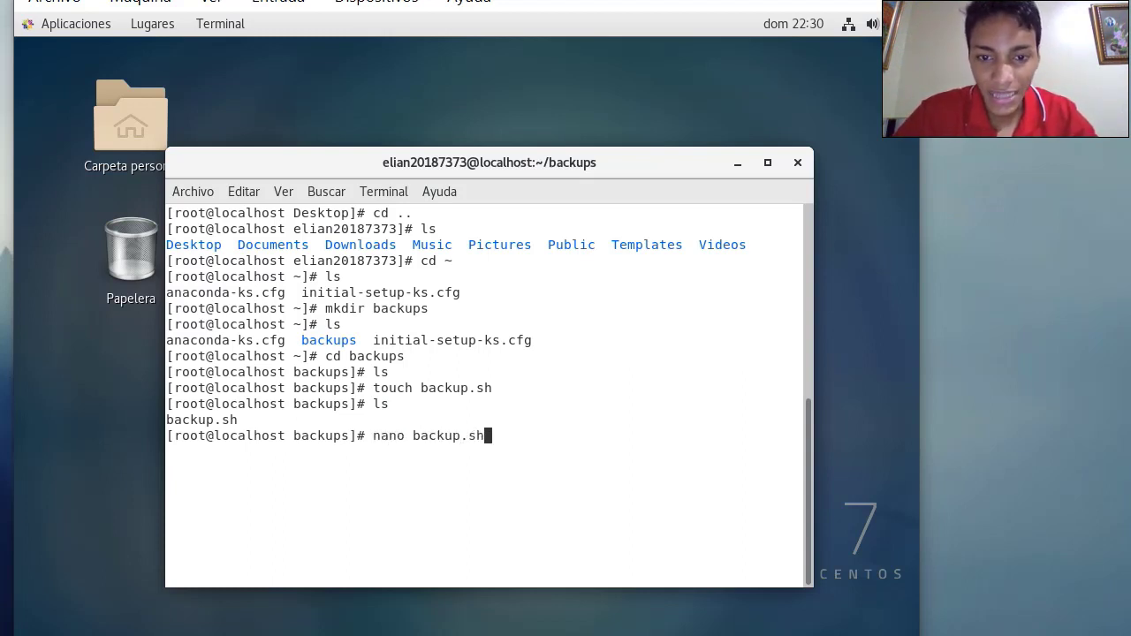
Open backup.sh in nano and enter the #!/bin/bash shebang, source=~/backups and name=backups.tar.gz
key("Return")
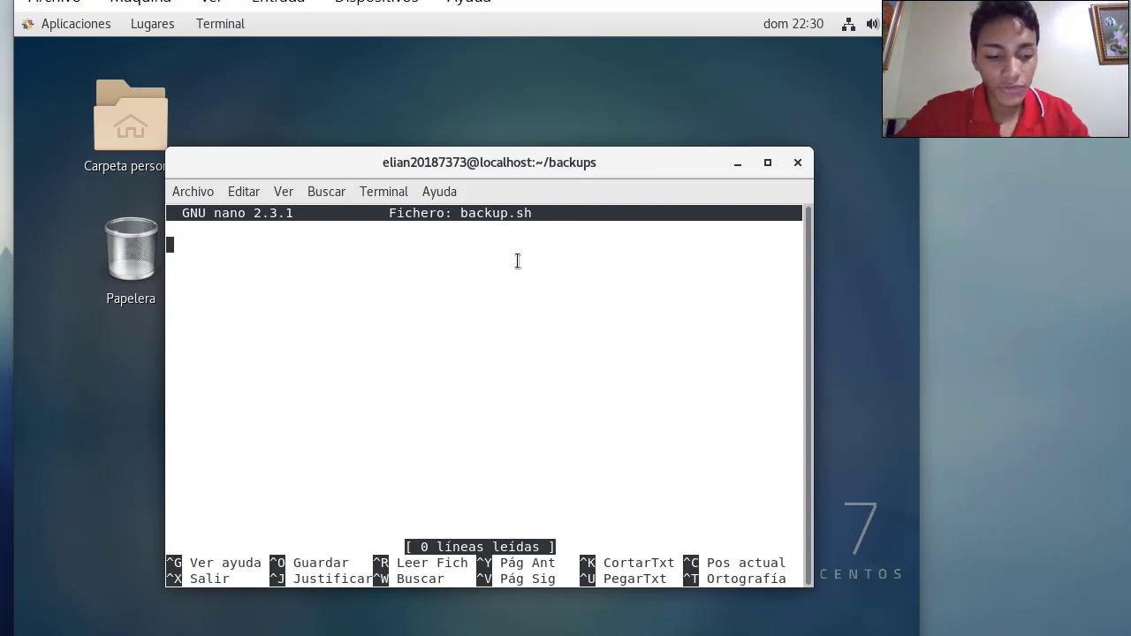
type("#!")
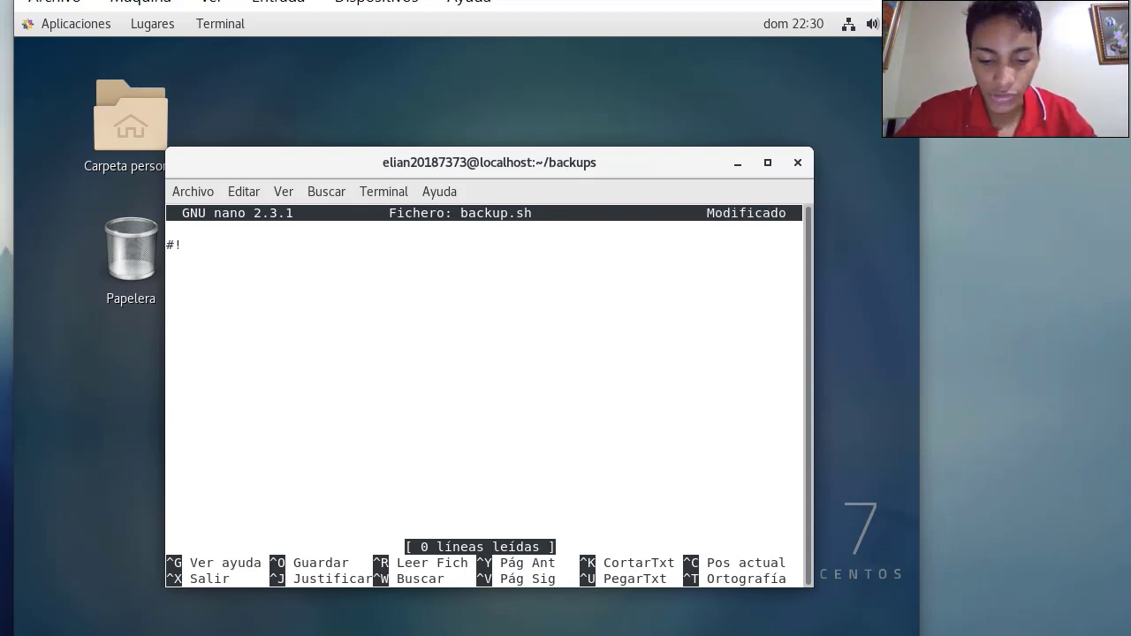
type("/bin/bash")
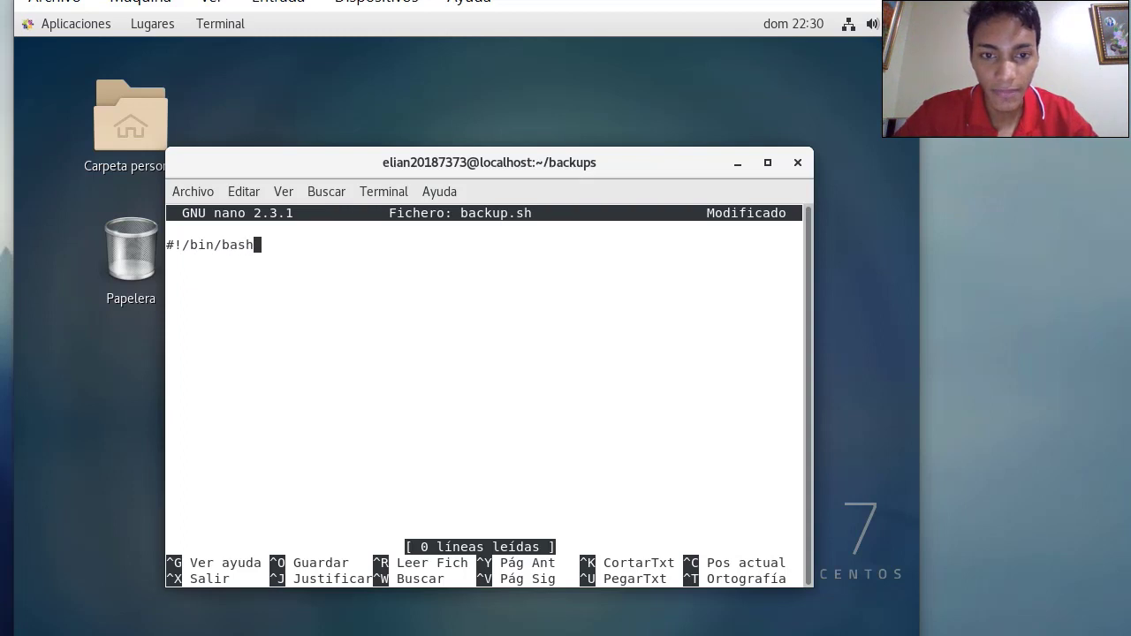
key("Return")
type("so")
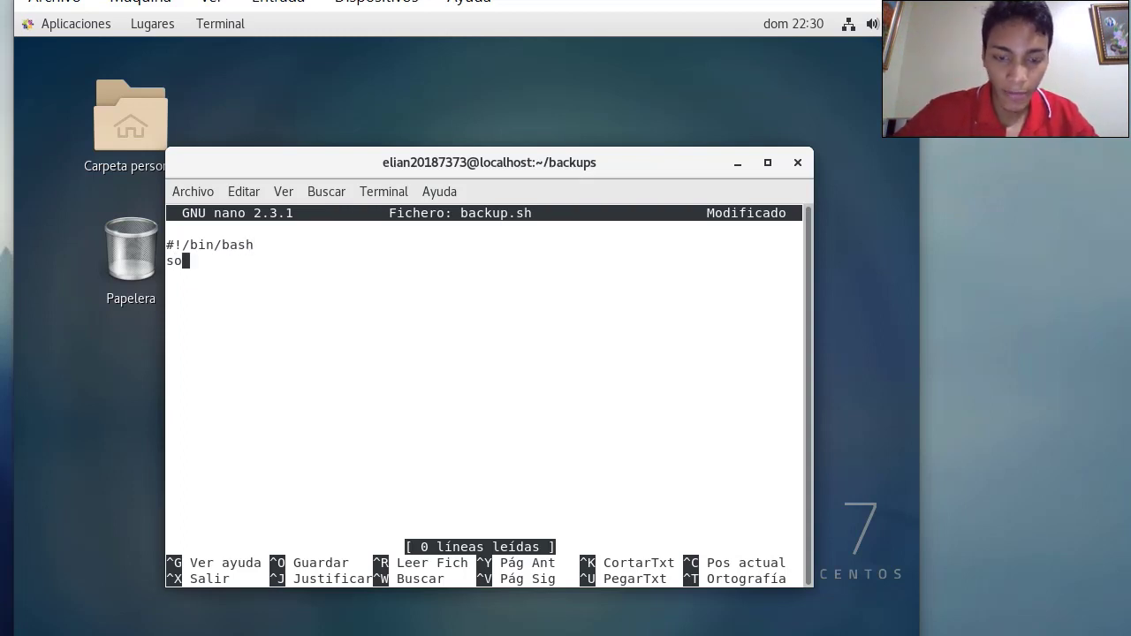
type("urce=")
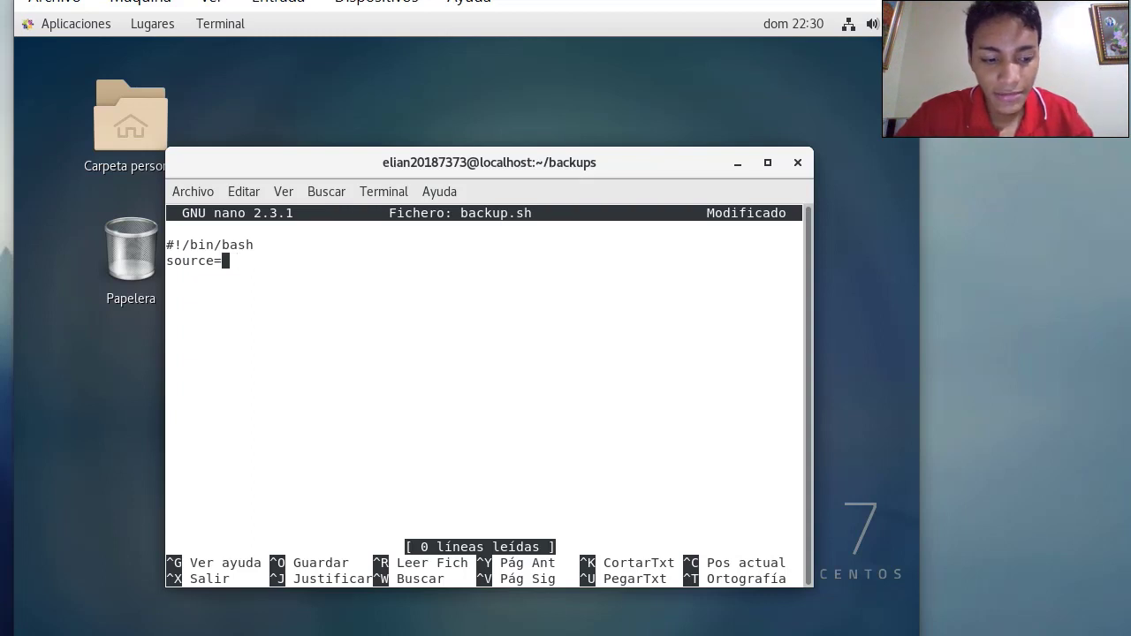
type("~")
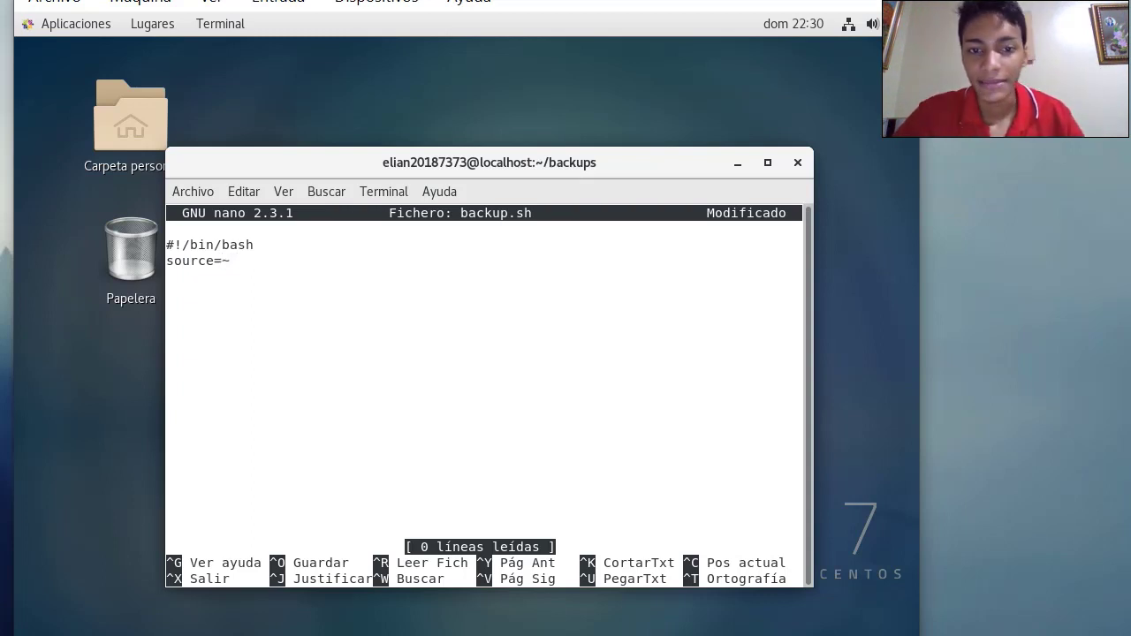
type("/")
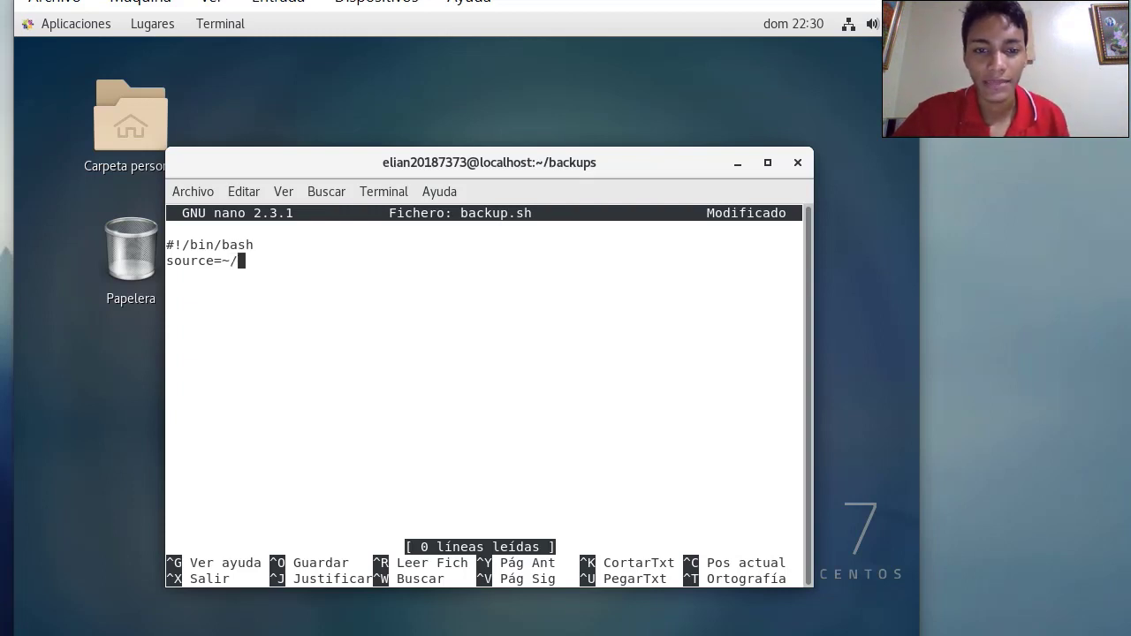
type("b")
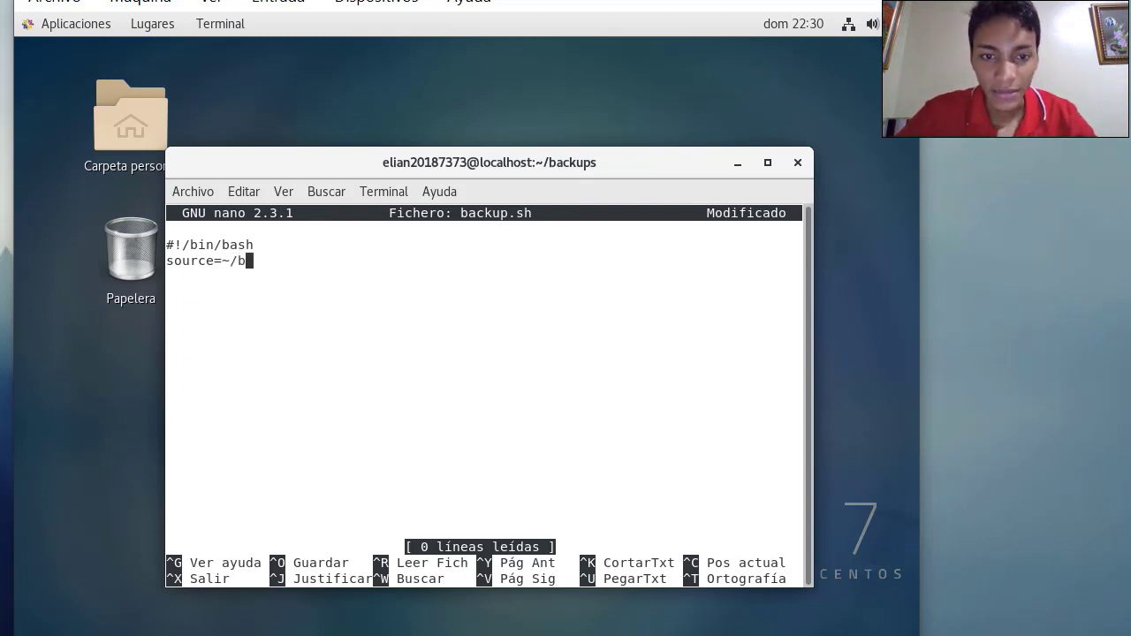
type("ackups ")
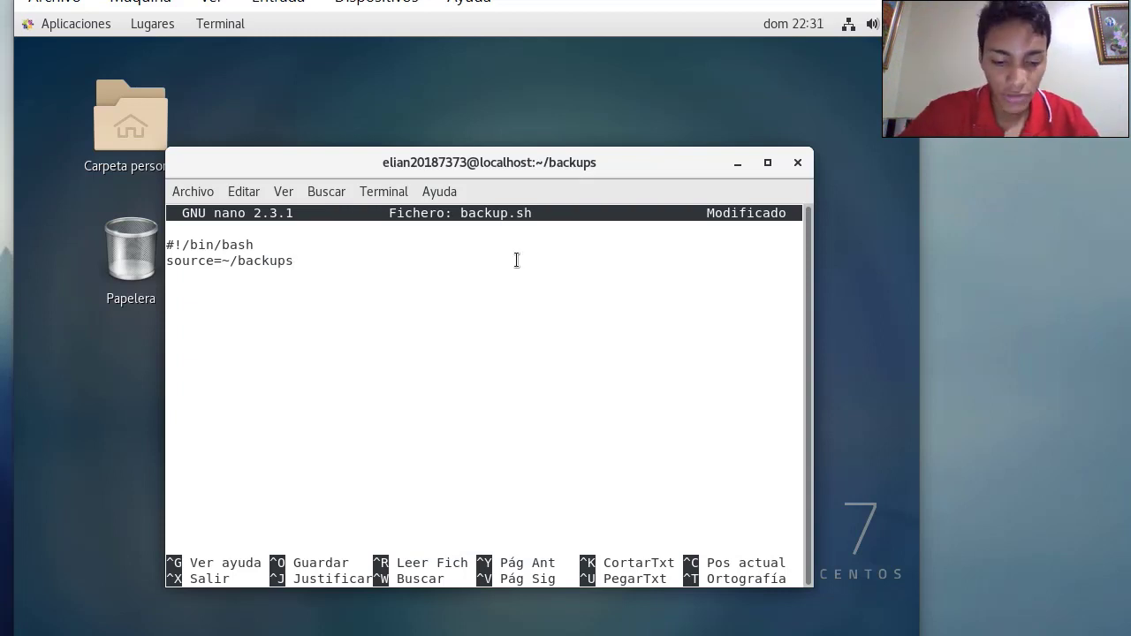
type("name")
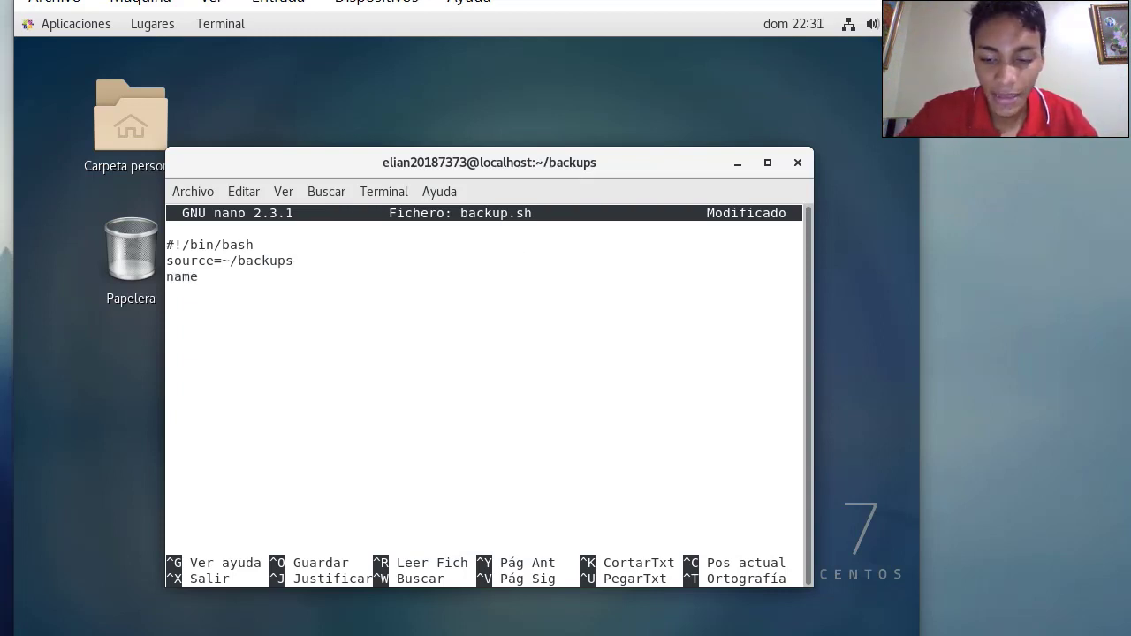
type("=")
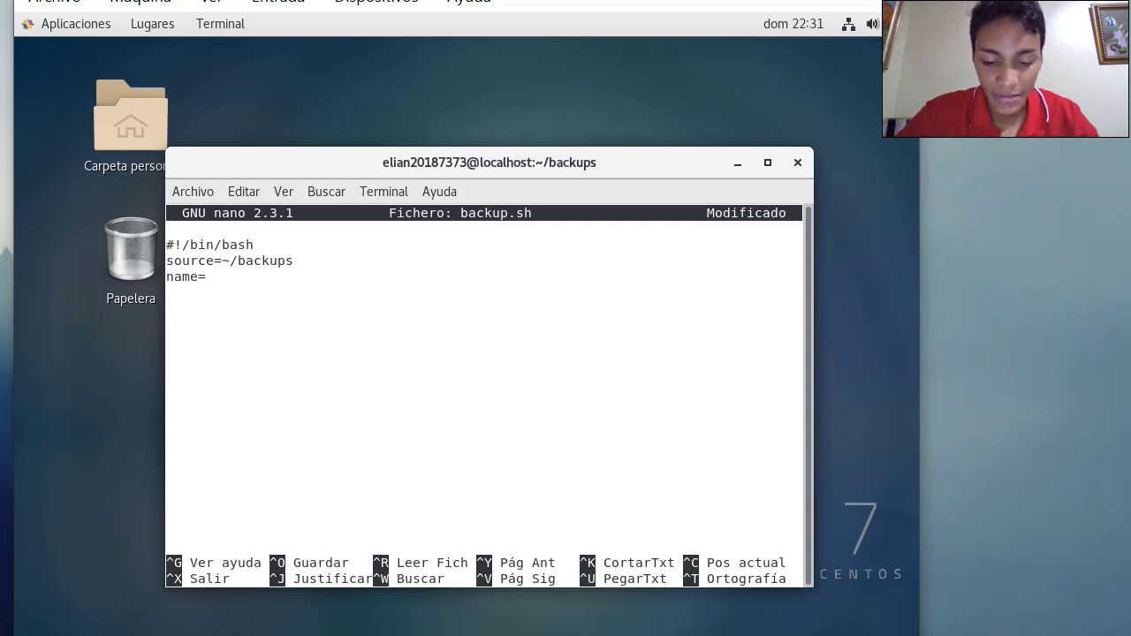
type("back")
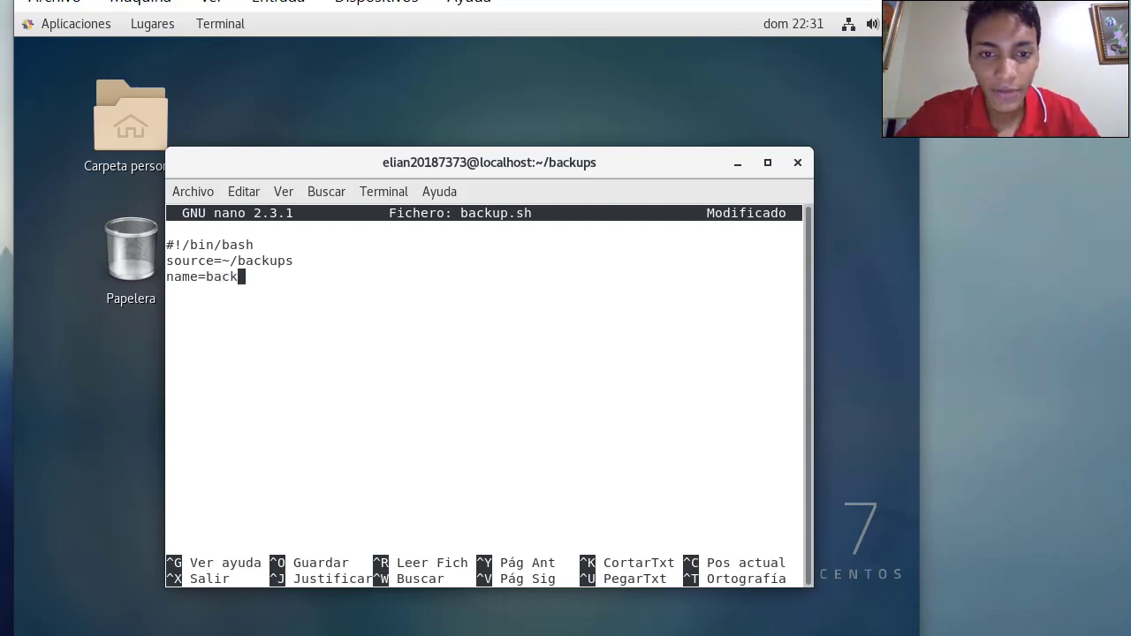
type("up")
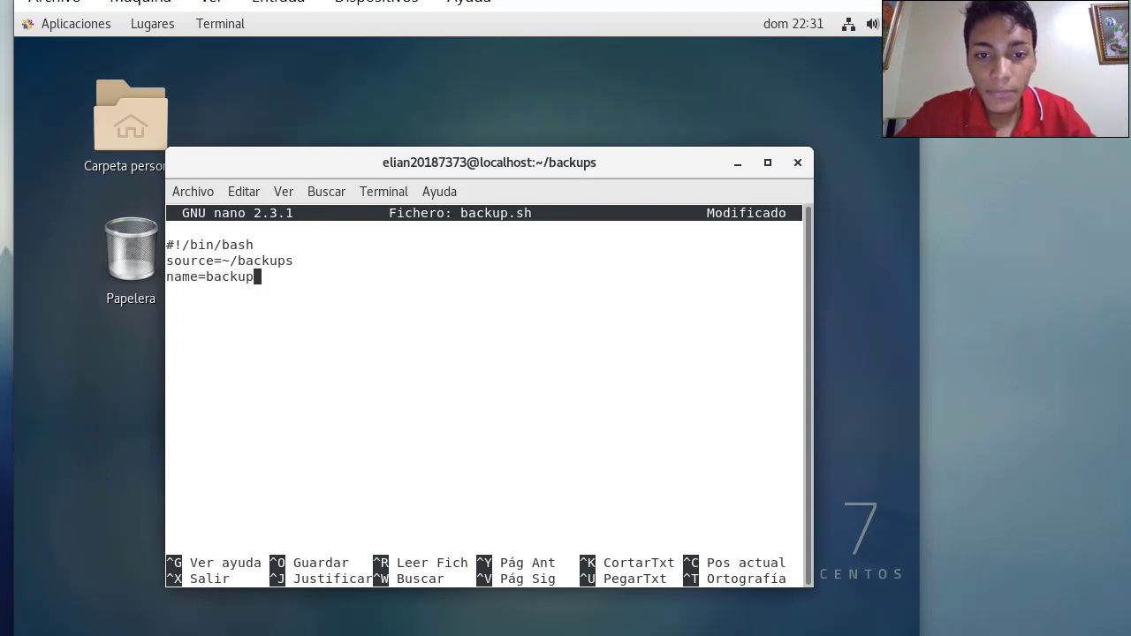
type("s.tar")
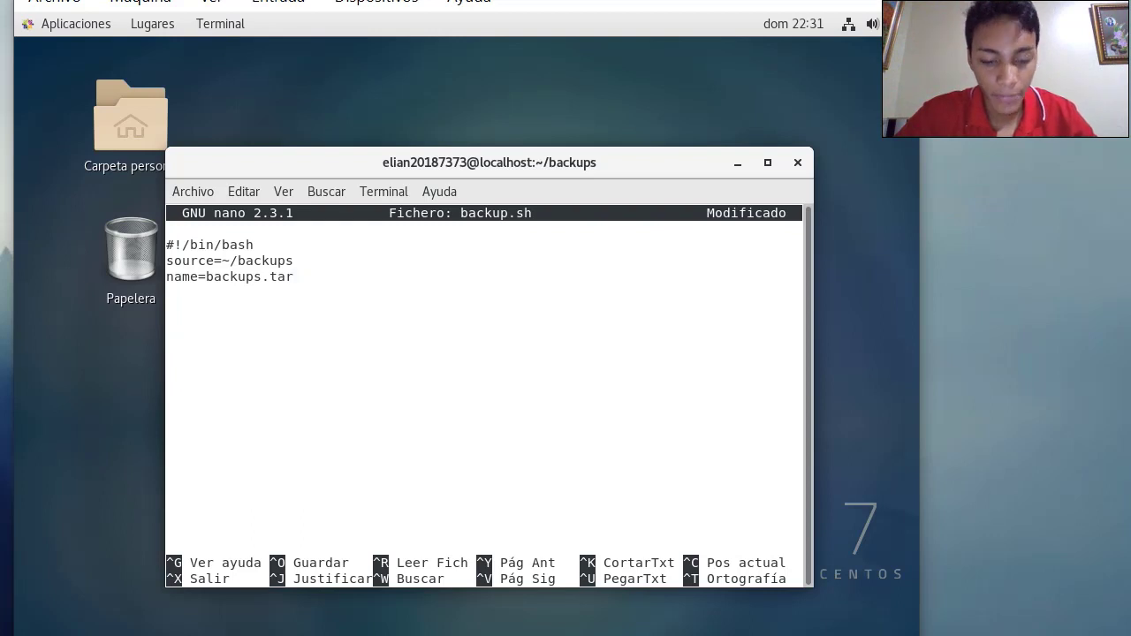
type(".gz")
key("Return")
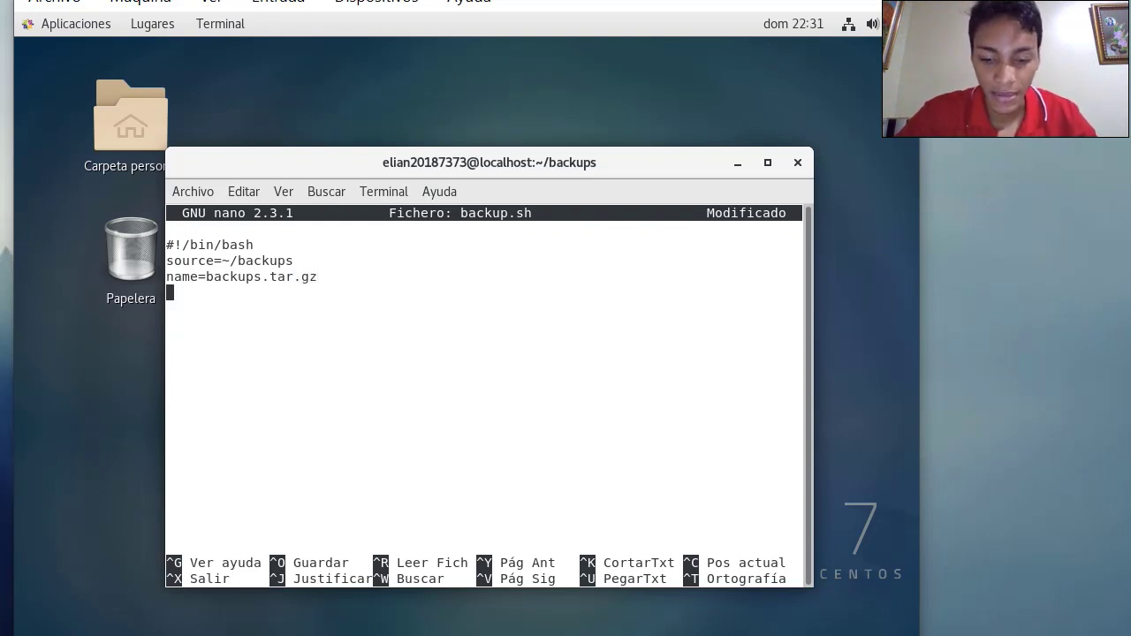
Add the upload path line up=~/backups/$name, correcting the missing 's'
type("up")
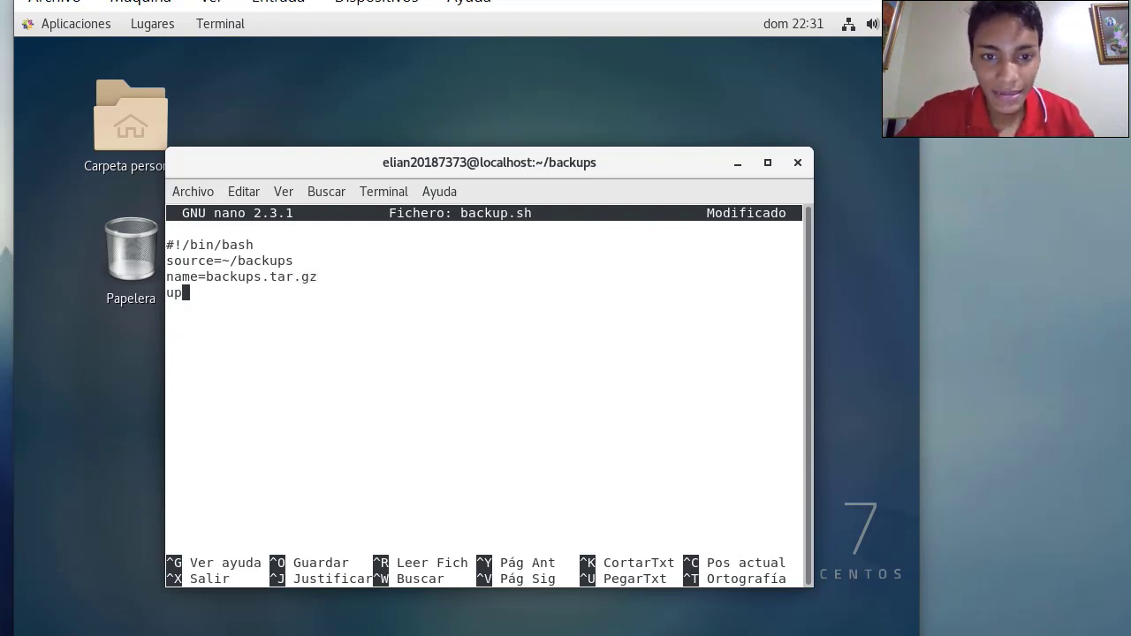
type("=~")
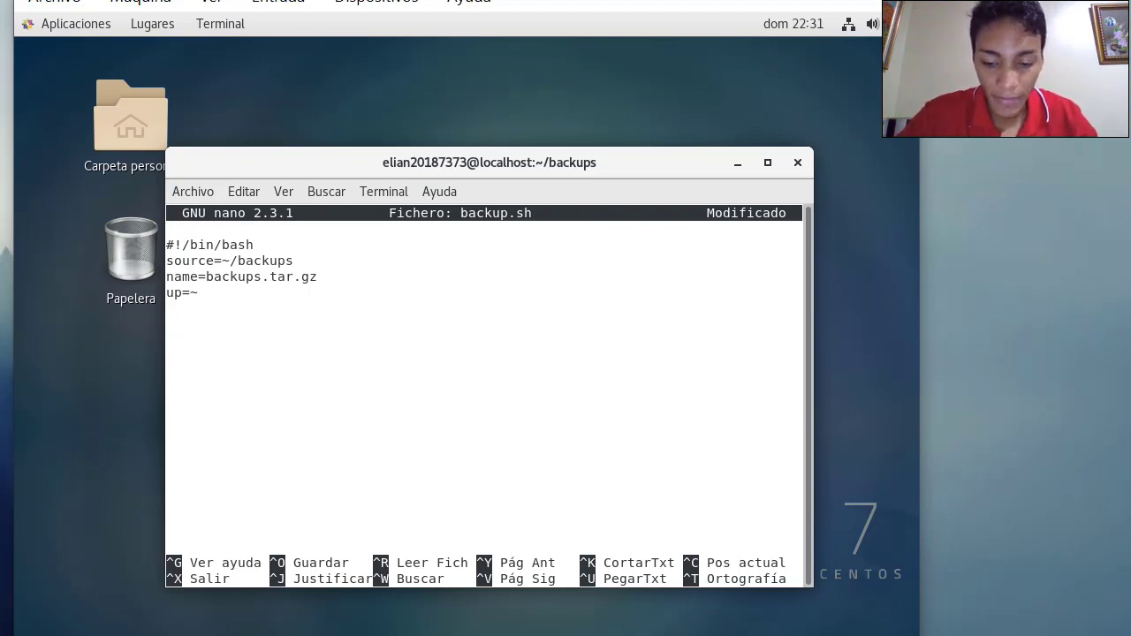
type("/backup")
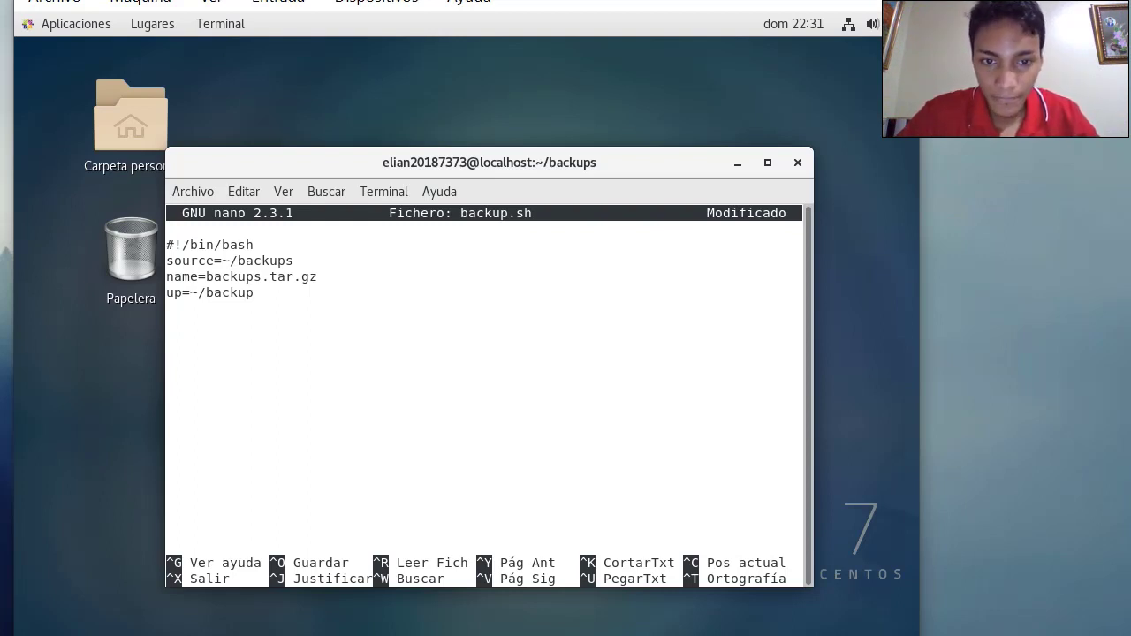
type("/")
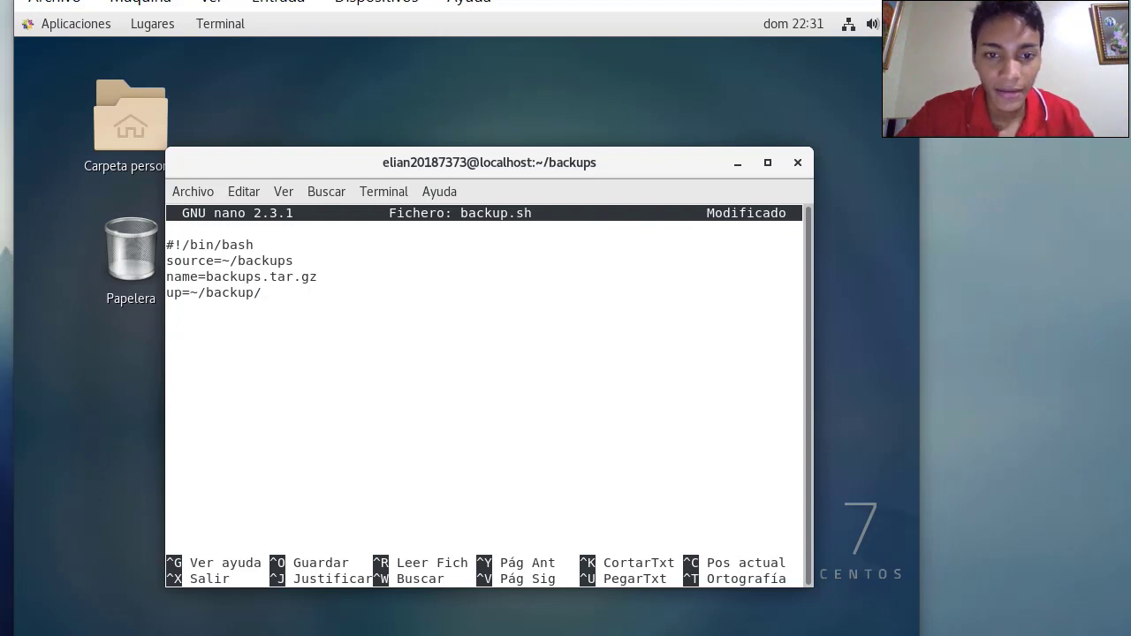
type("$")
key("BackSpace")
type("$")
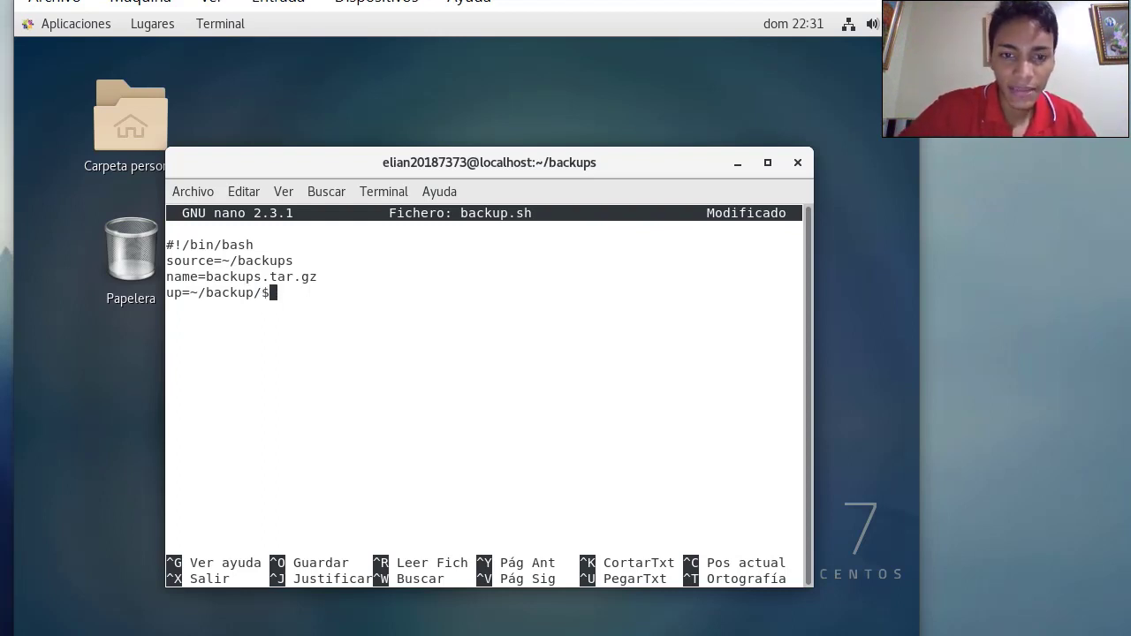
type("name")
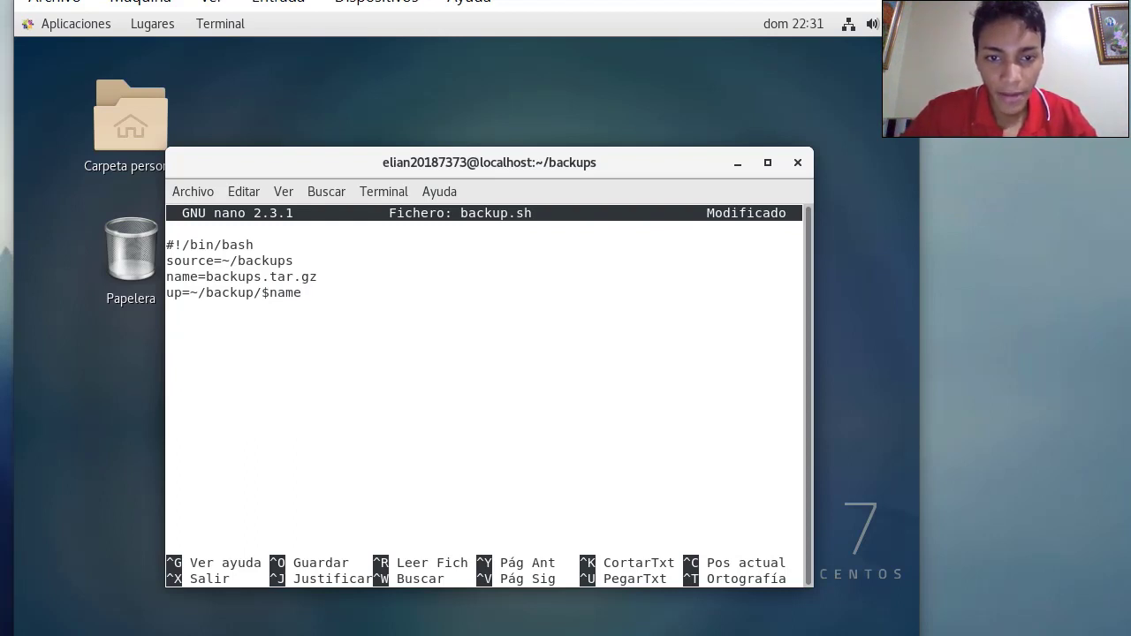
key("Left")
key("Left")
key("Left")
key("Left")
key("Left")
key("Left")
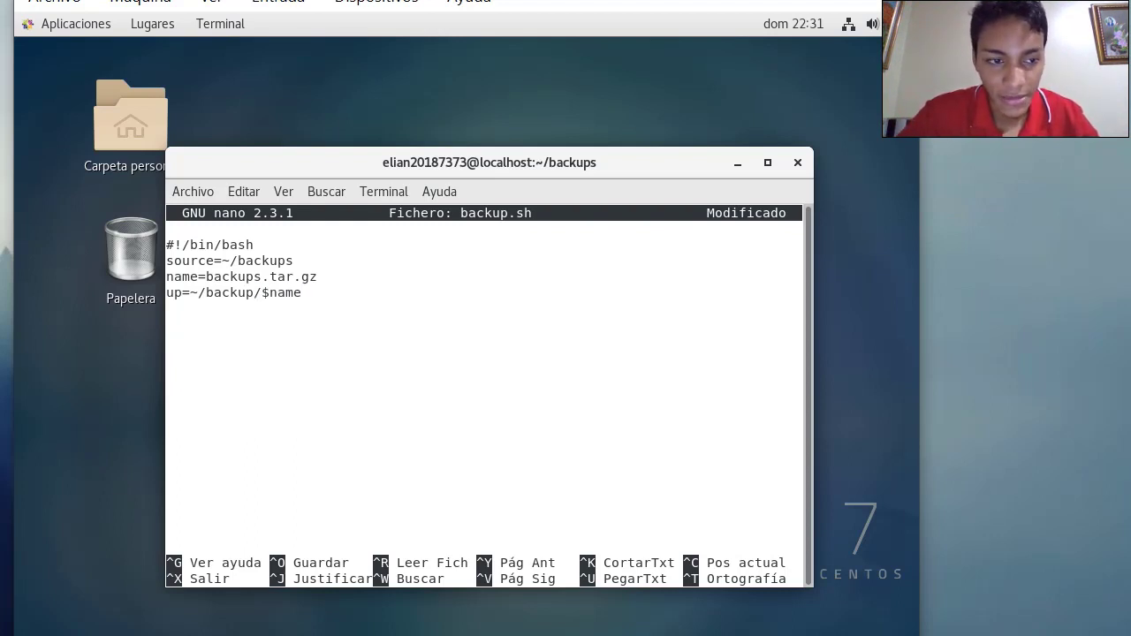
type("s")
key("Right")
key("Right")
key("Right")
key("Right")
key("Right")
key("Right")
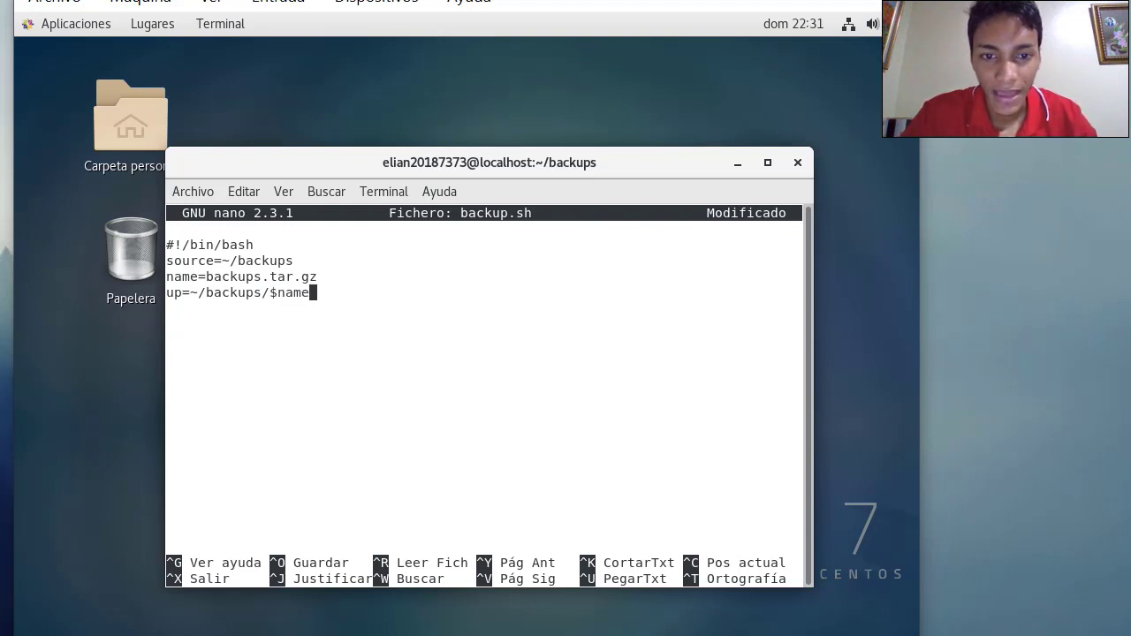
key("Return")
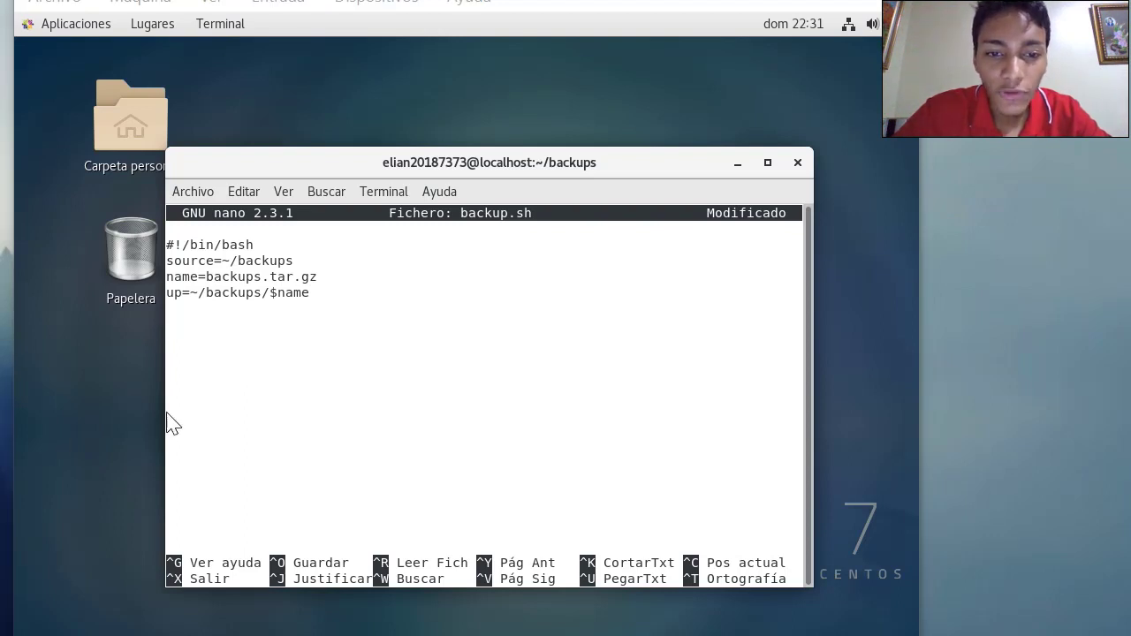
Add 'tar -zcf %up $source' below the variables and begin the 'ftp -n 192.168.1.5' heredoc line
key("BackSpace")
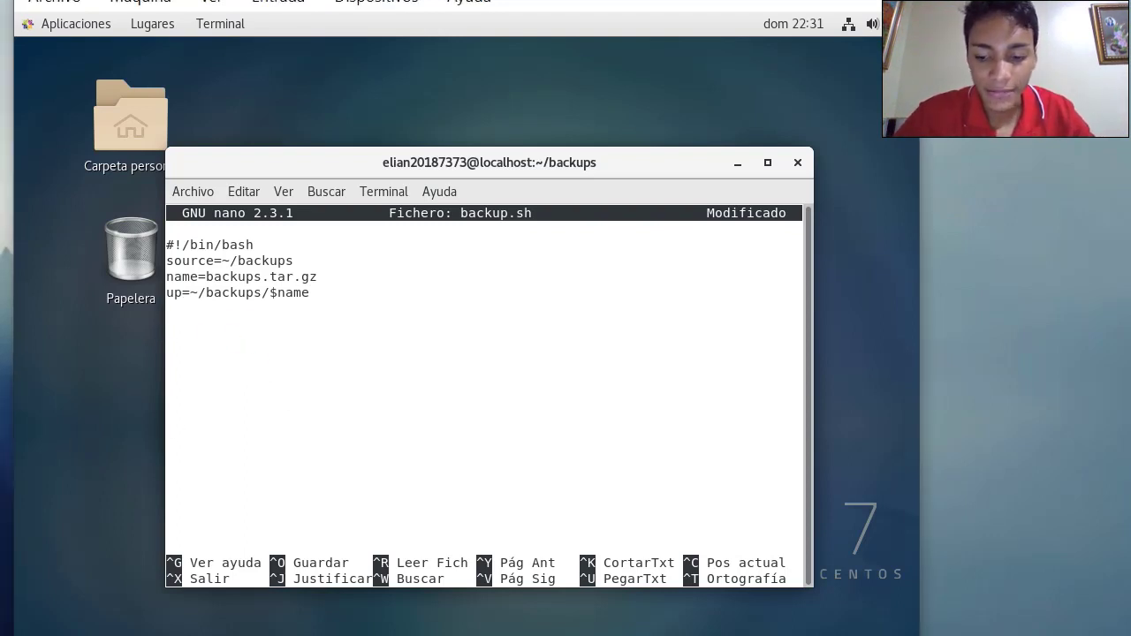
key("Return")
type("tar")
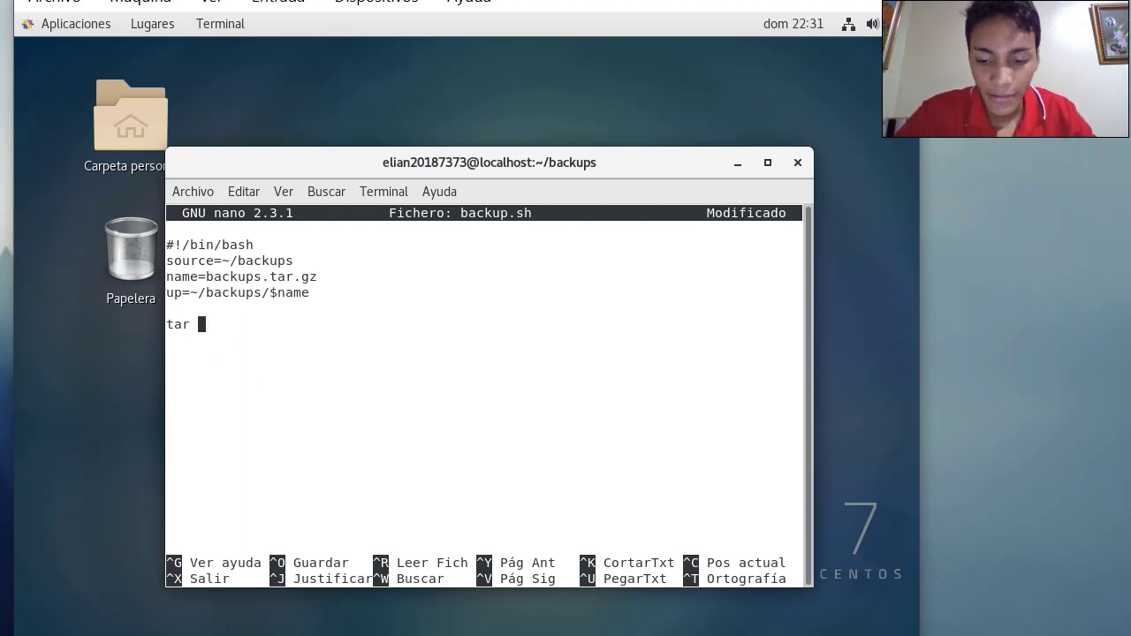
type(" -")
type("zcf")
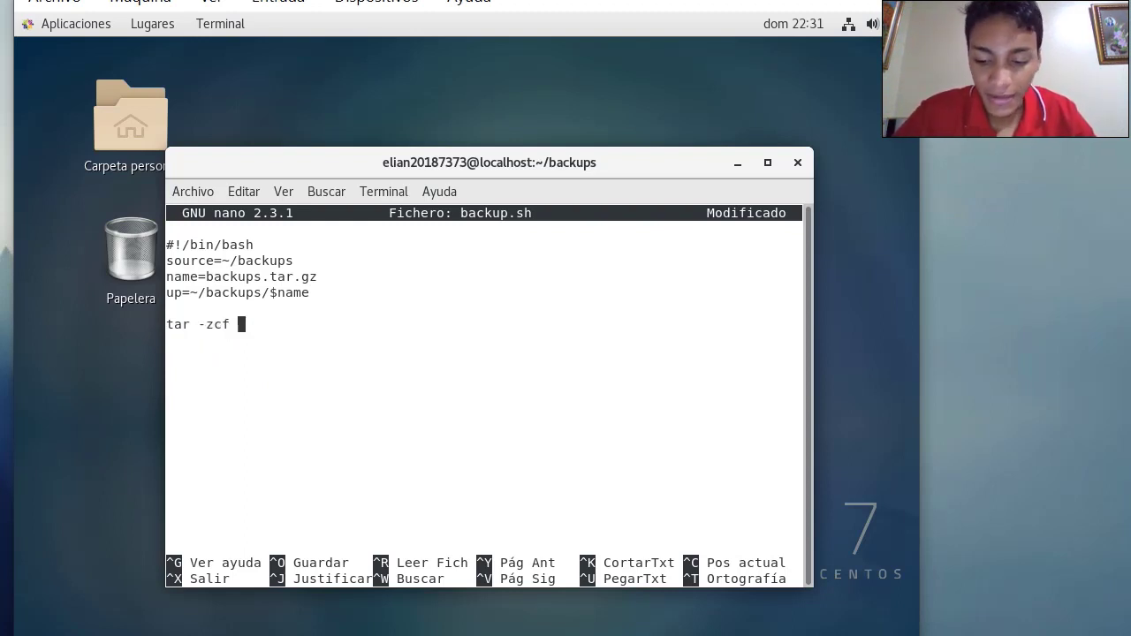
type(" %up")
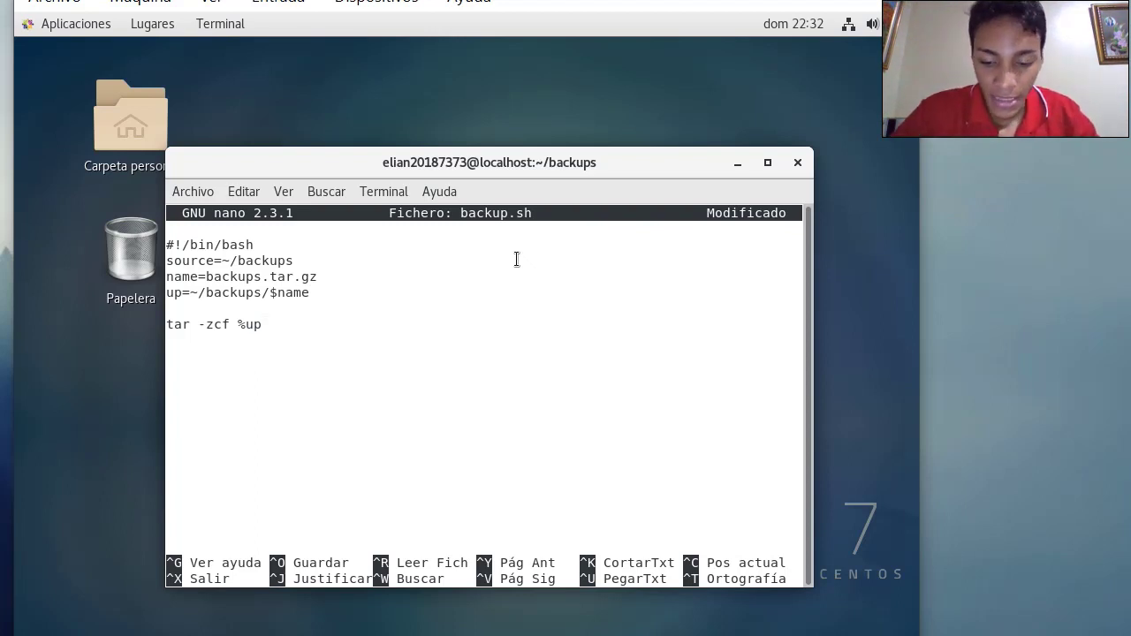
type("$")
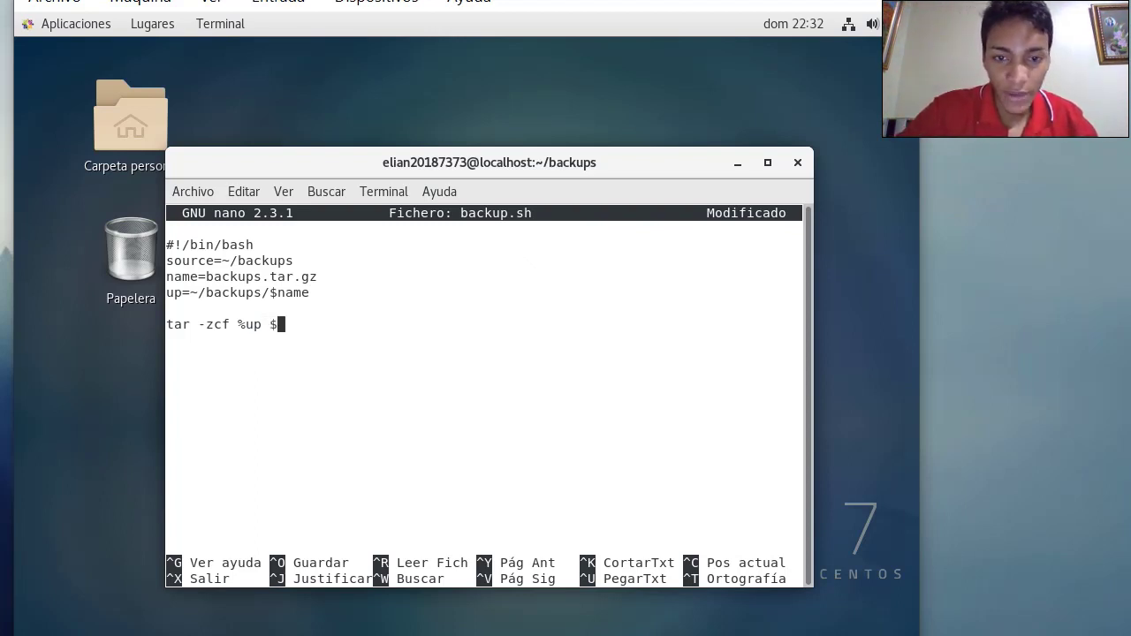
type("soruce")
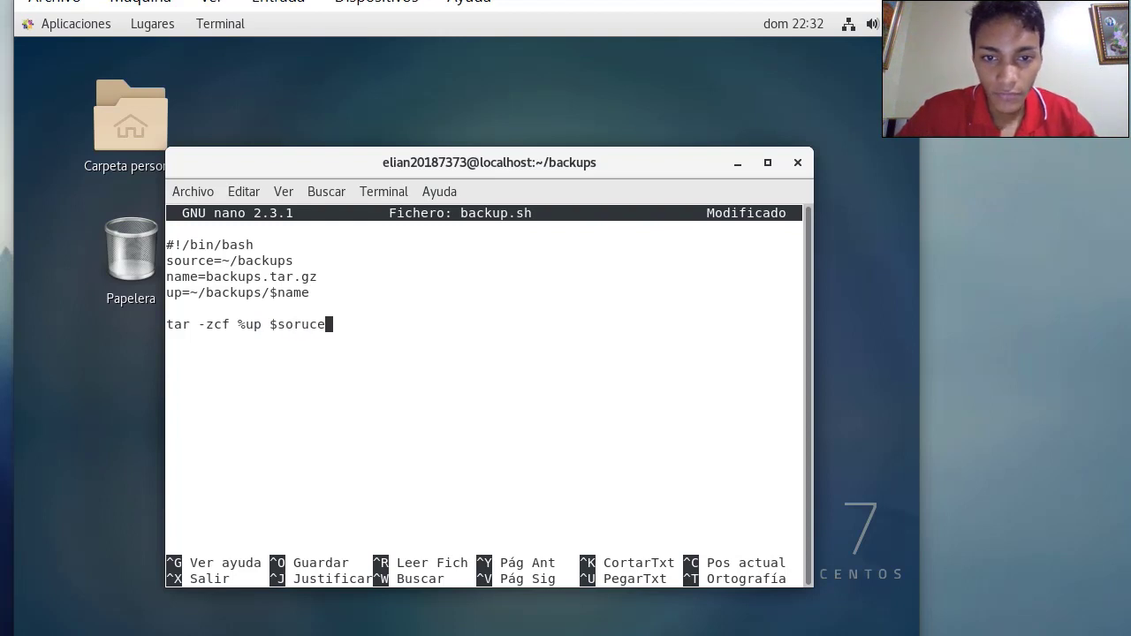
key("BackSpace")
key("BackSpace")
key("BackSpace")
type("urce")
key("Return")
key("Return")
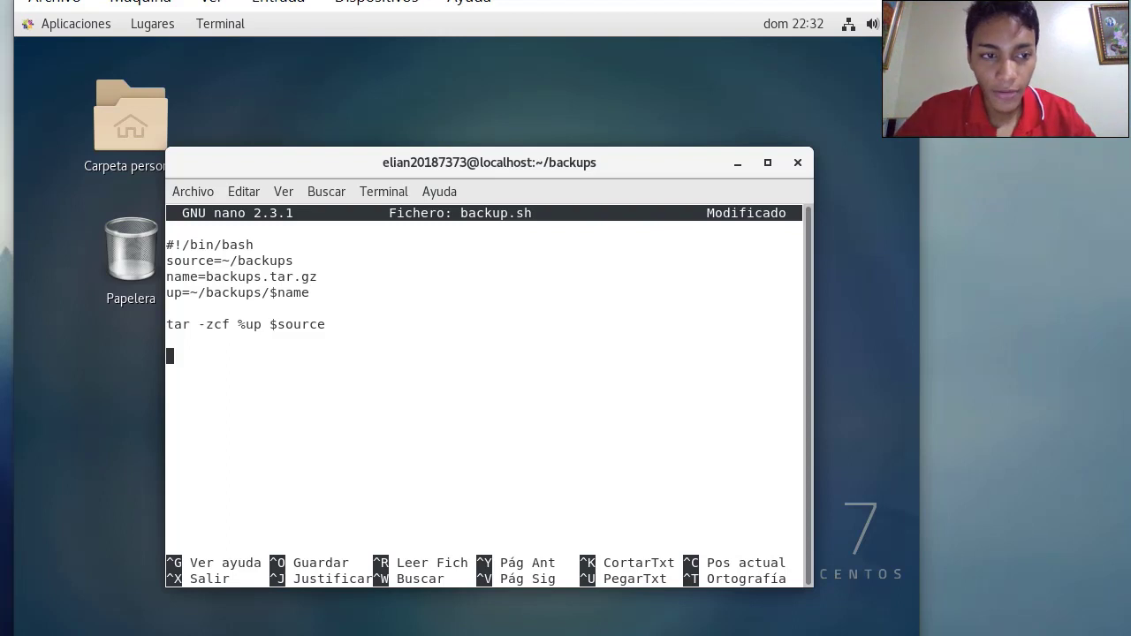
type("ftp")
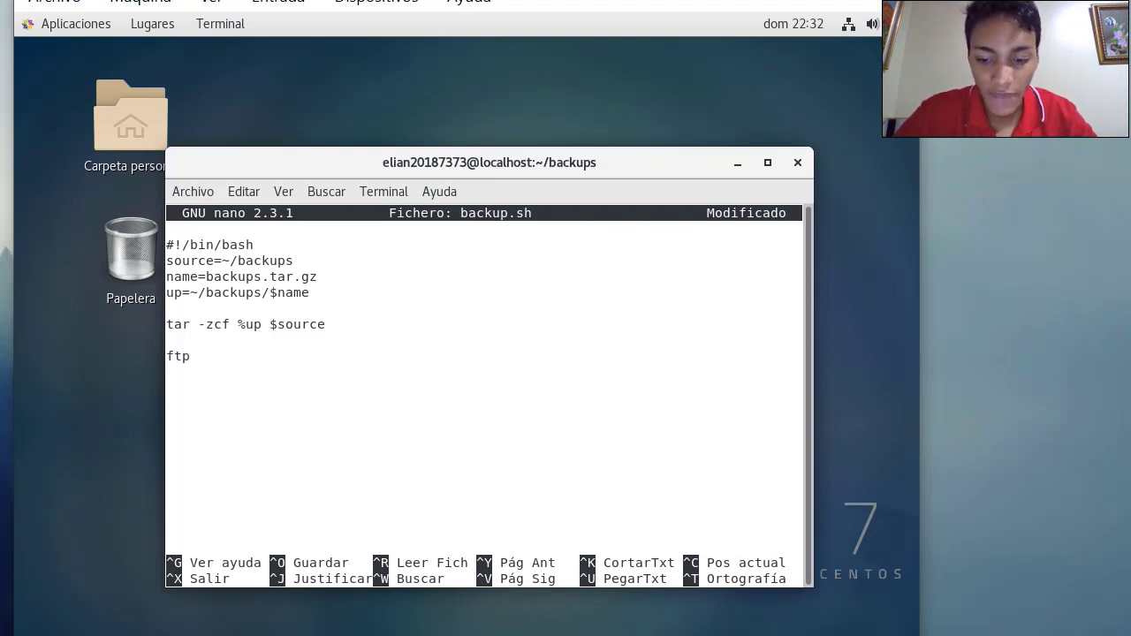
type(" -n")
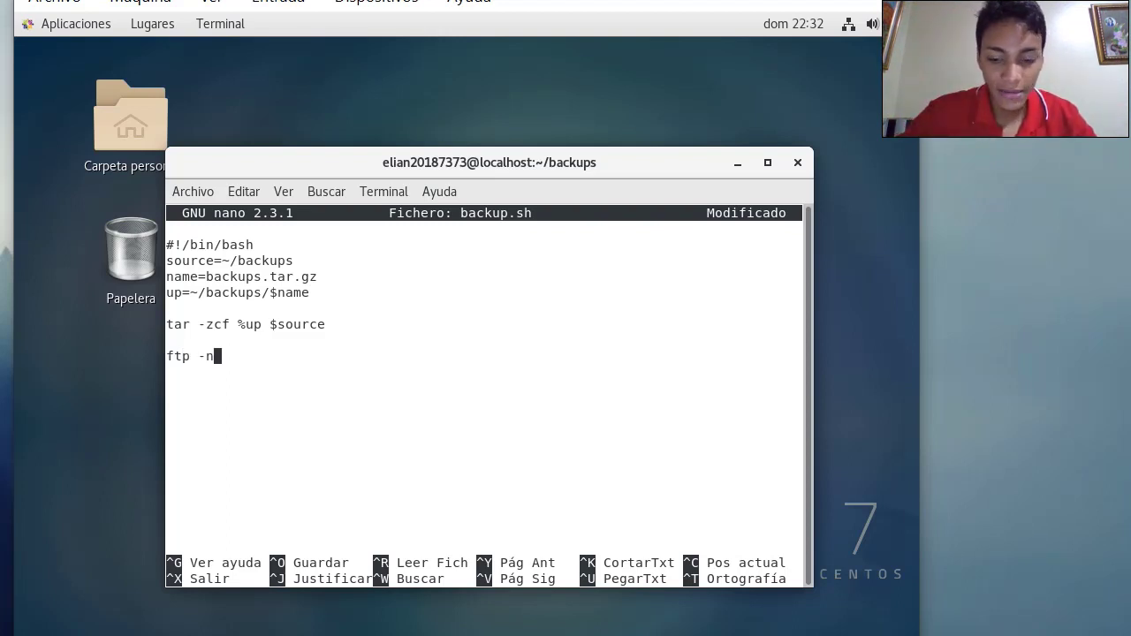
type(" 192.16")
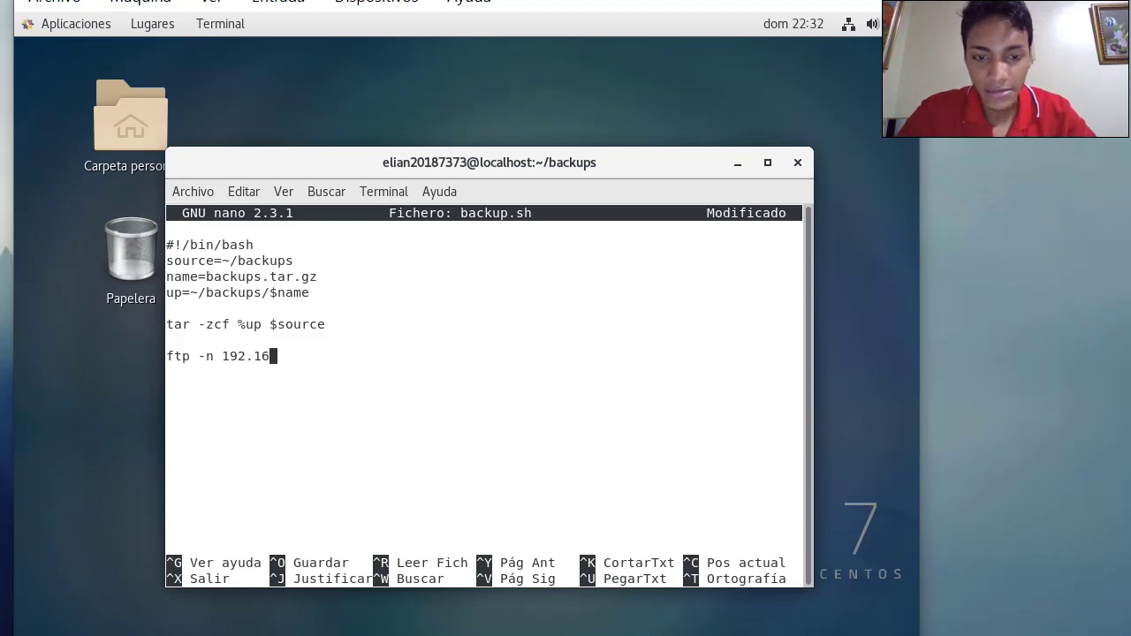
type("8.1.5")
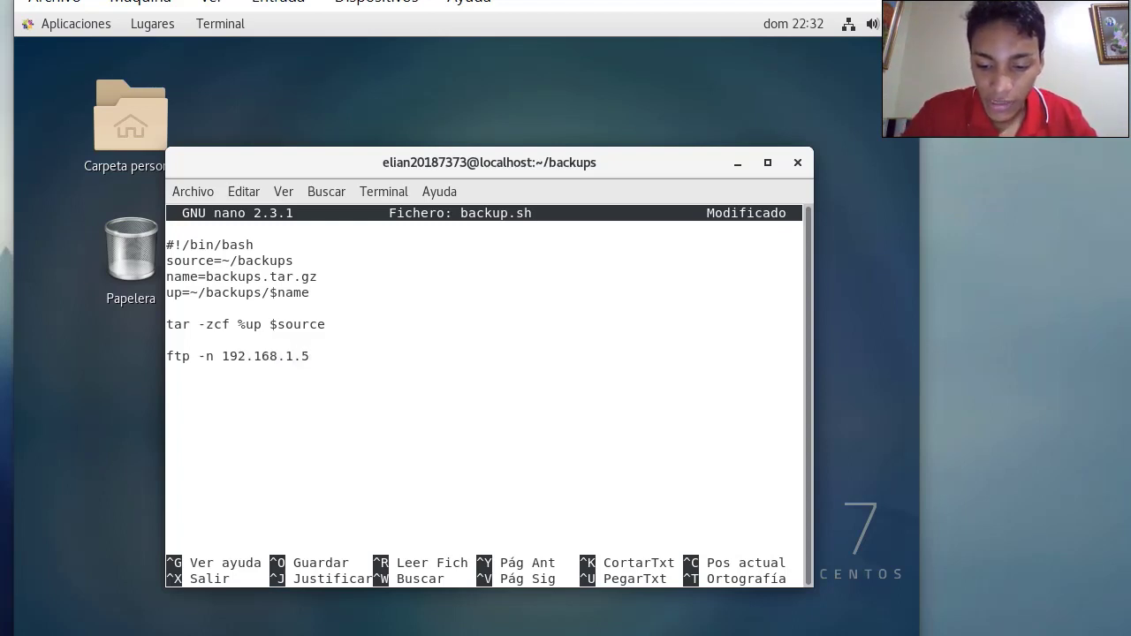
type(" <<")
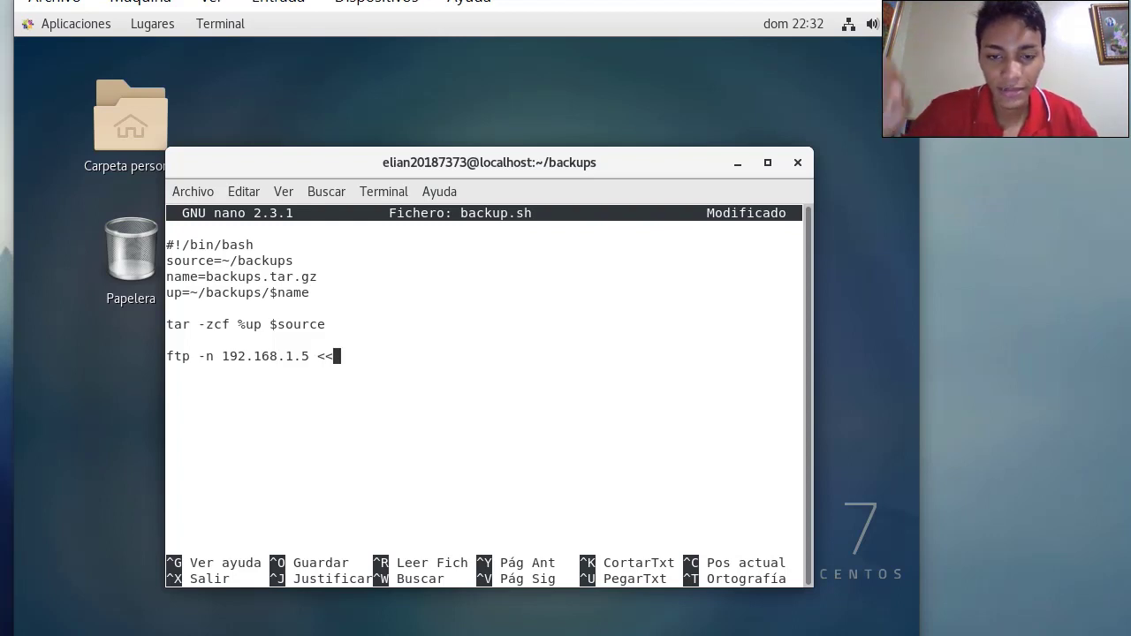
type("END")
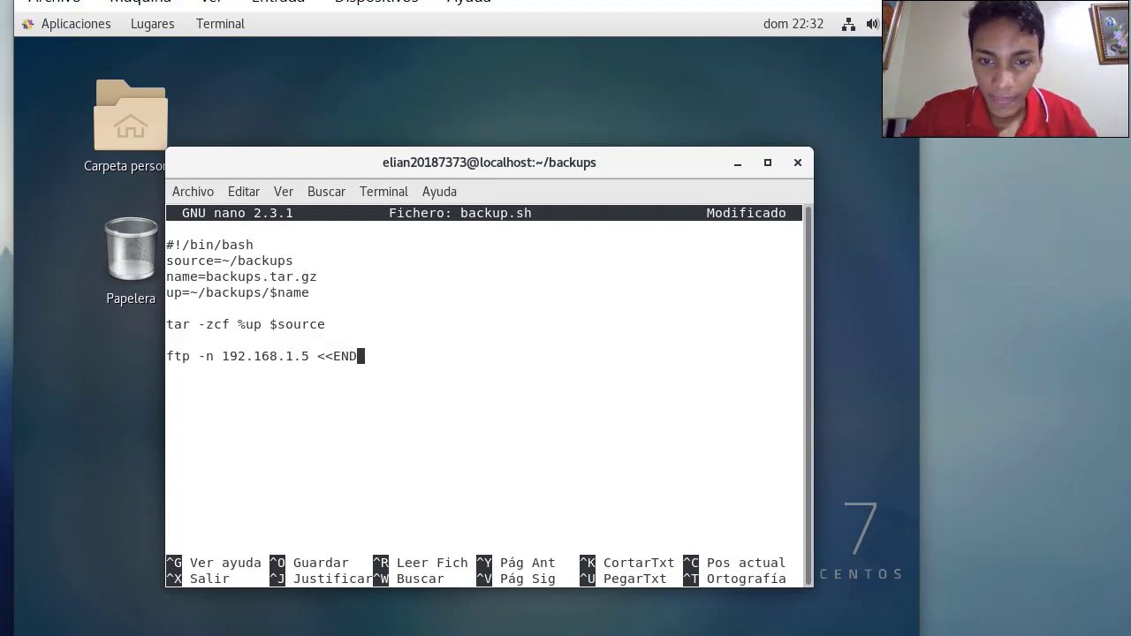
type("_")
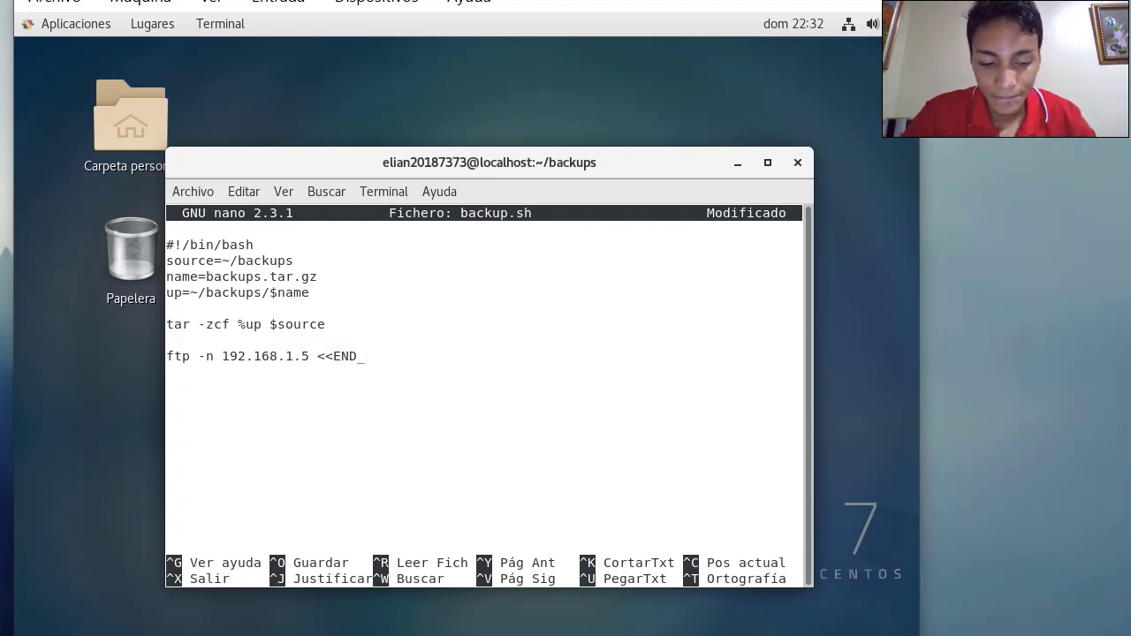
type("SCRPIT")
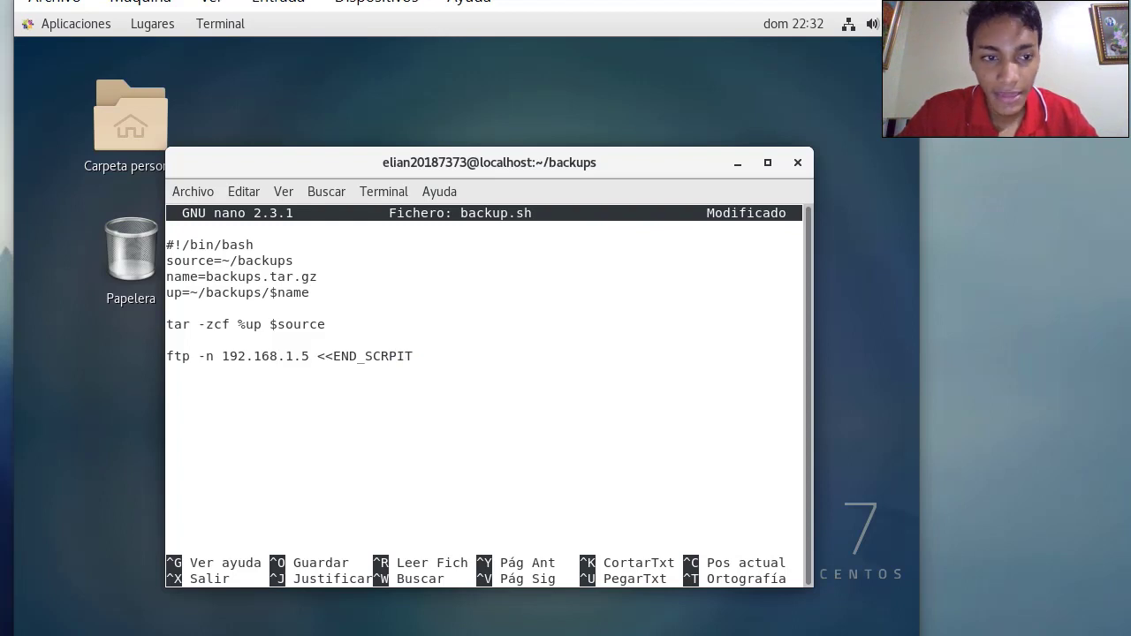
Add the quote USER and quote PASS lines with the FTP account's username and password
key("Return")
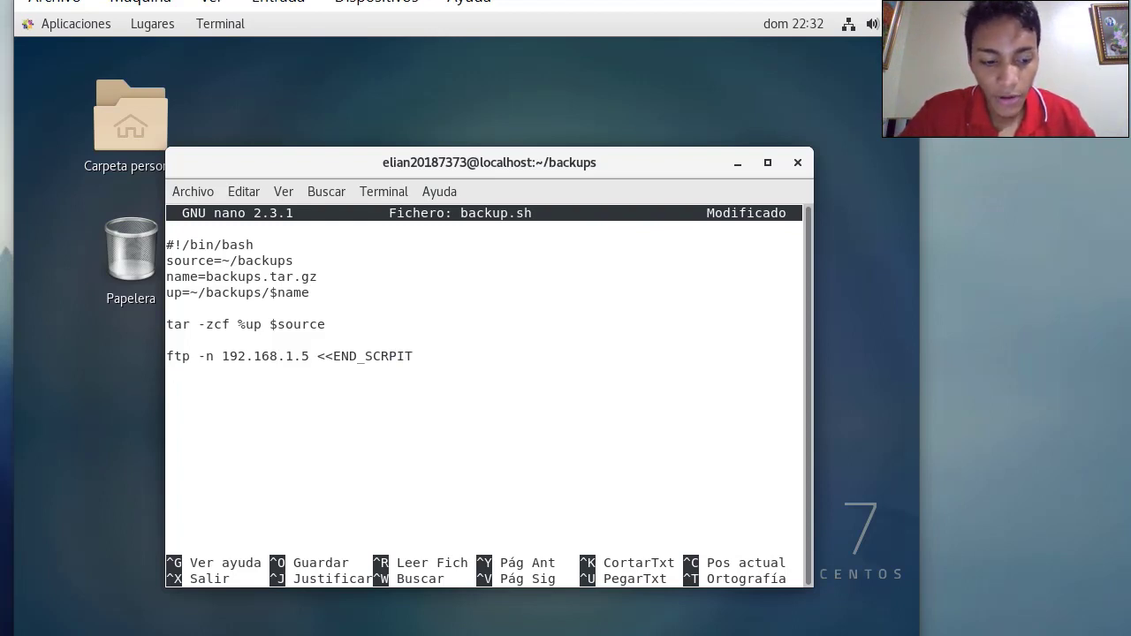
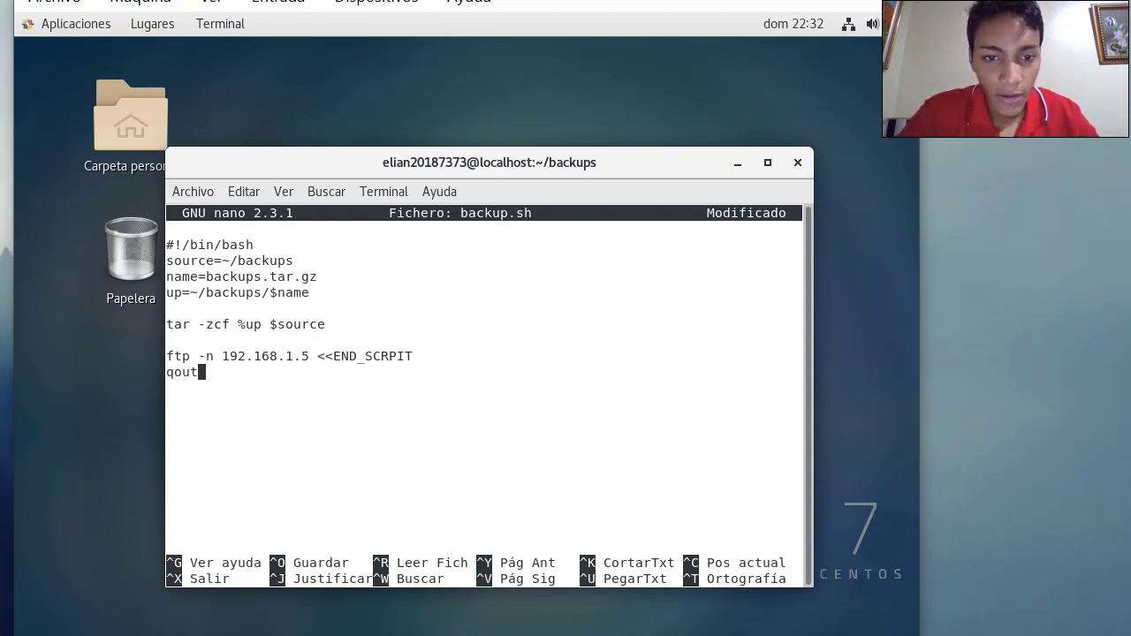
key("BackSpace")
key("BackSpace")
key("BackSpace")
key("BackSpace")
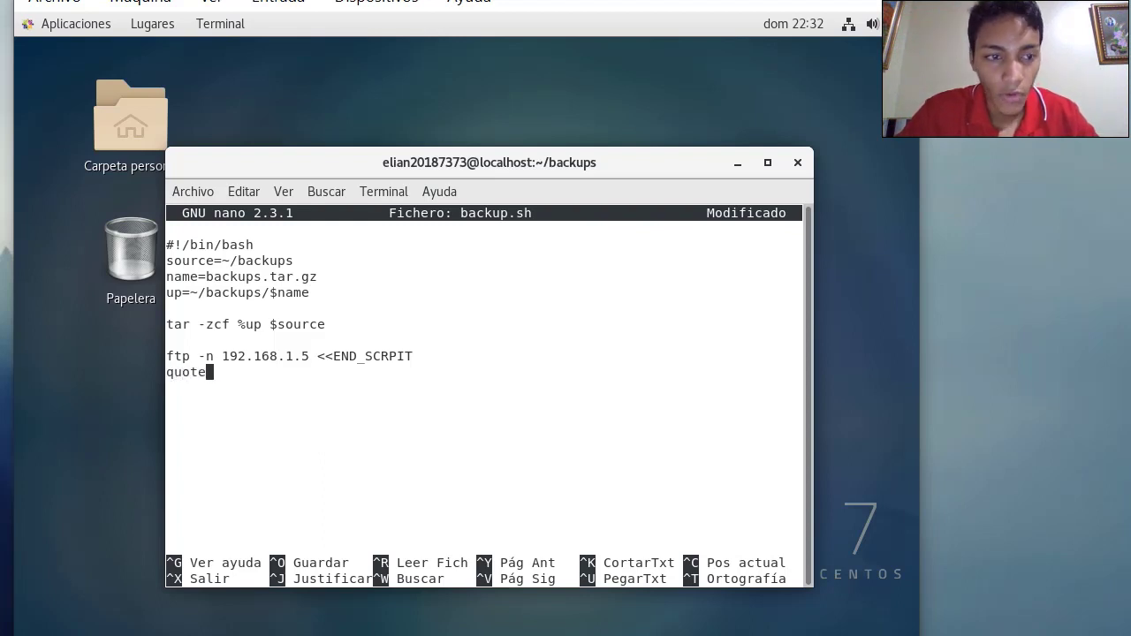
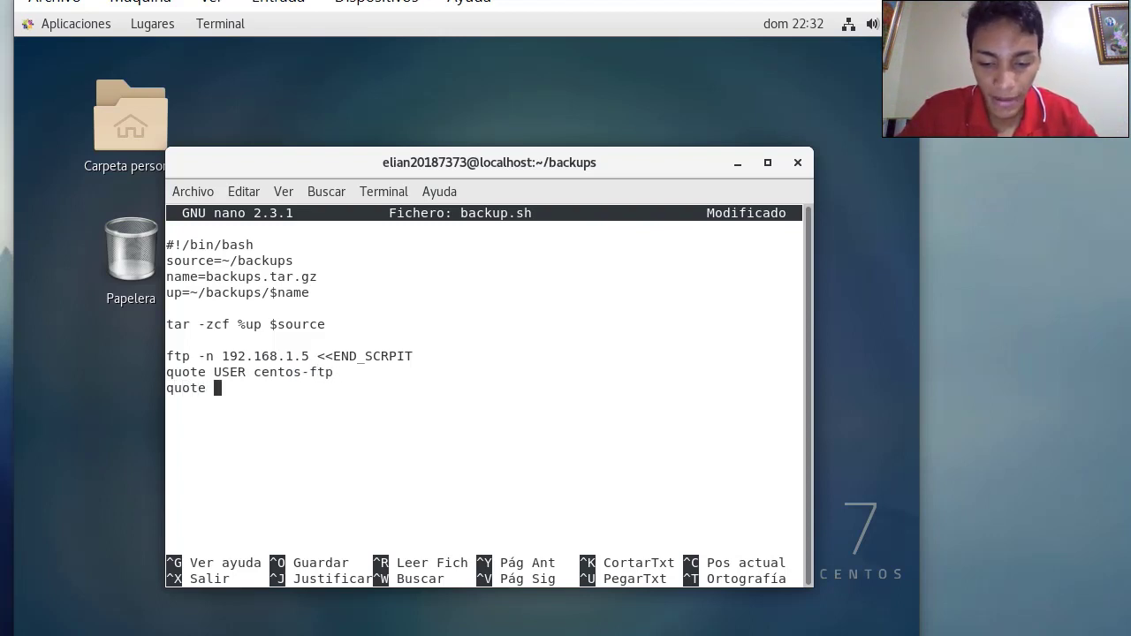
key("BackSpace")
key("BackSpace")
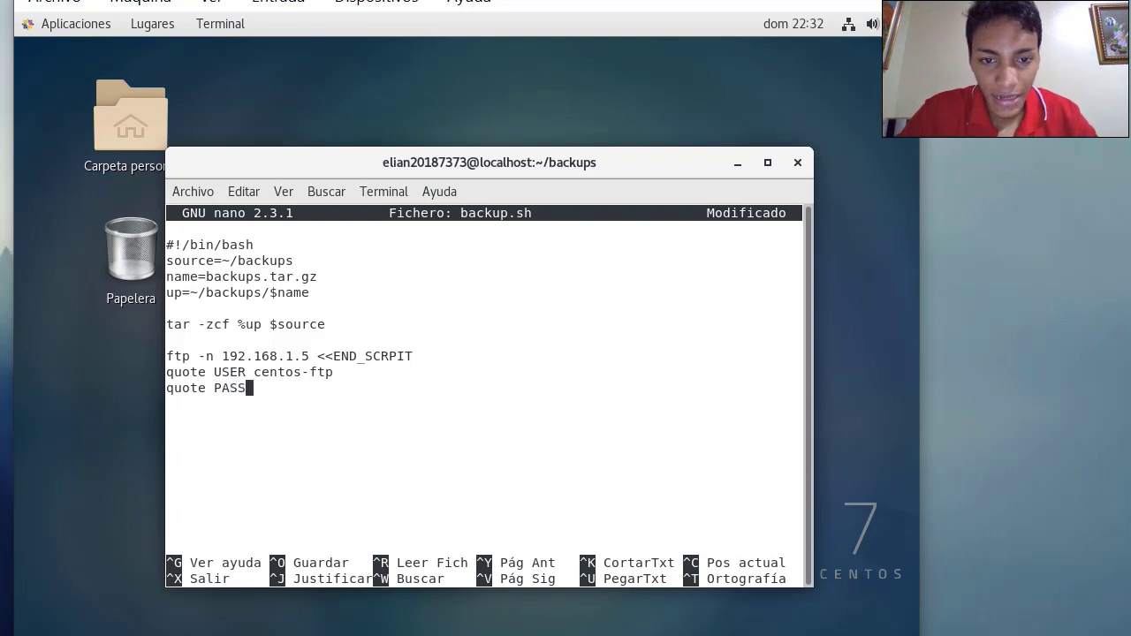
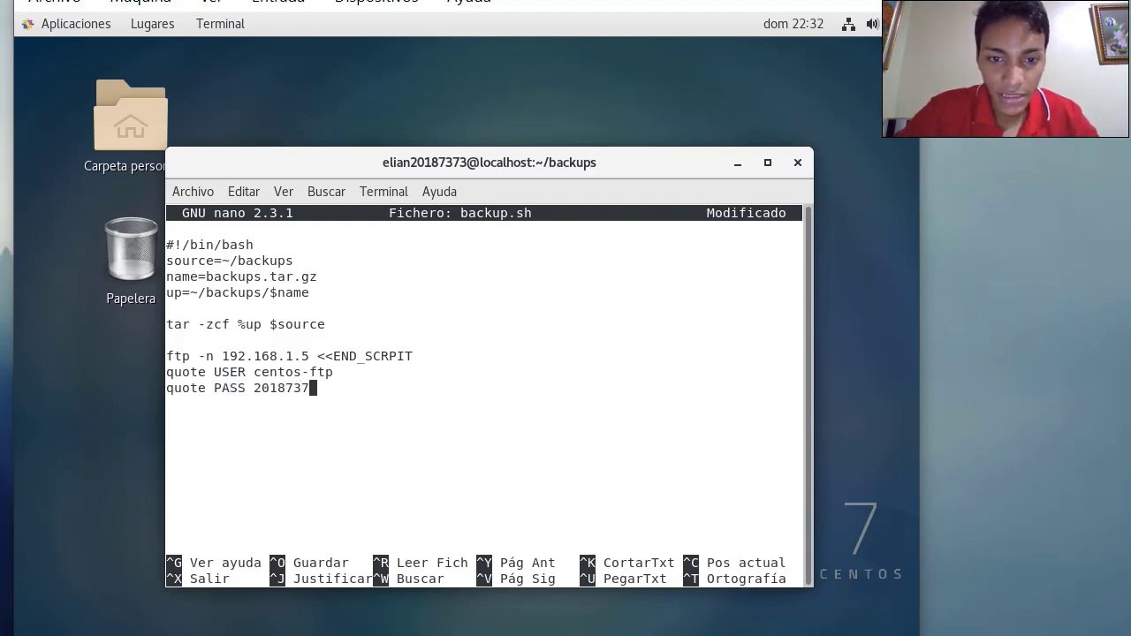
key("Return")
Add the lines put $name, quit, END_SCRIPT, rm -R $name and exit
type("put")
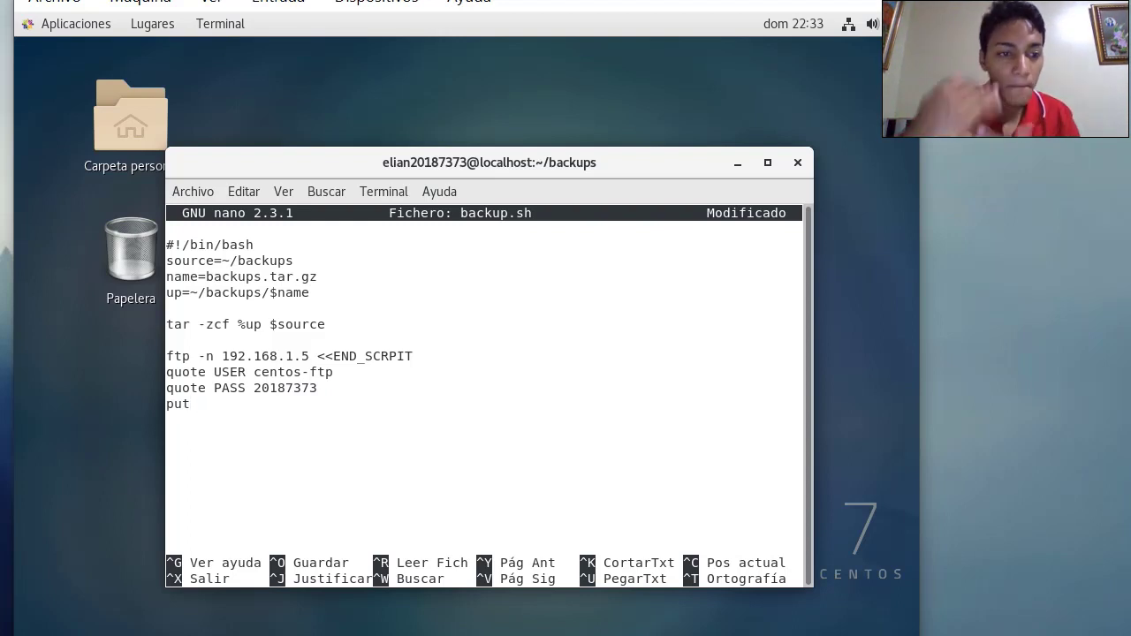
type("  $")
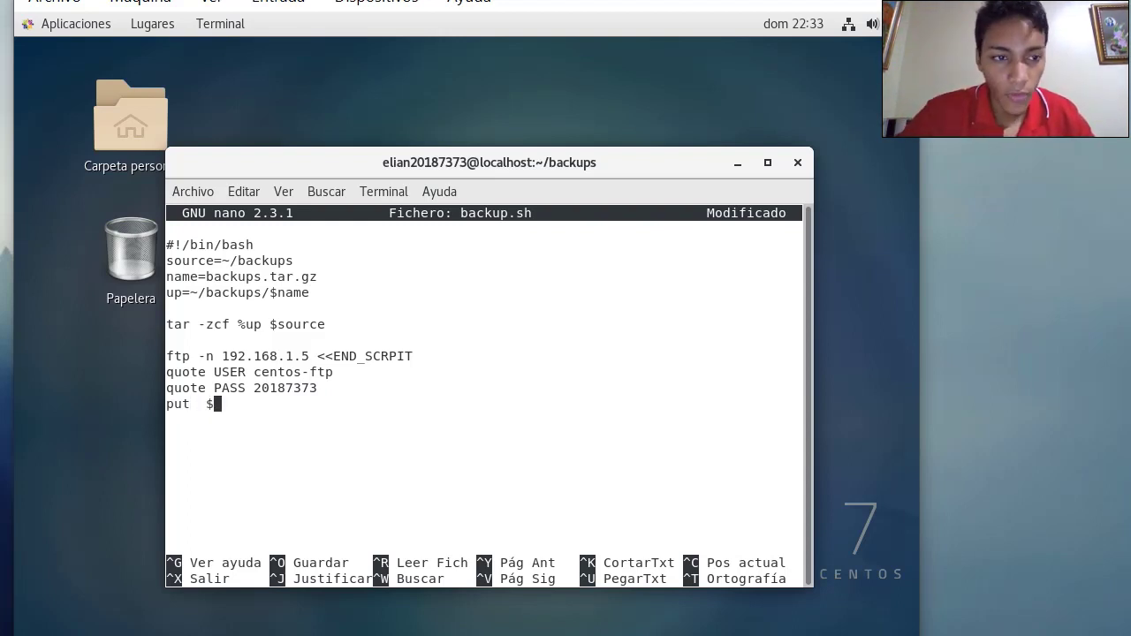
key("BackSpace")
key("BackSpace")
key("BackSpace")
type("%")
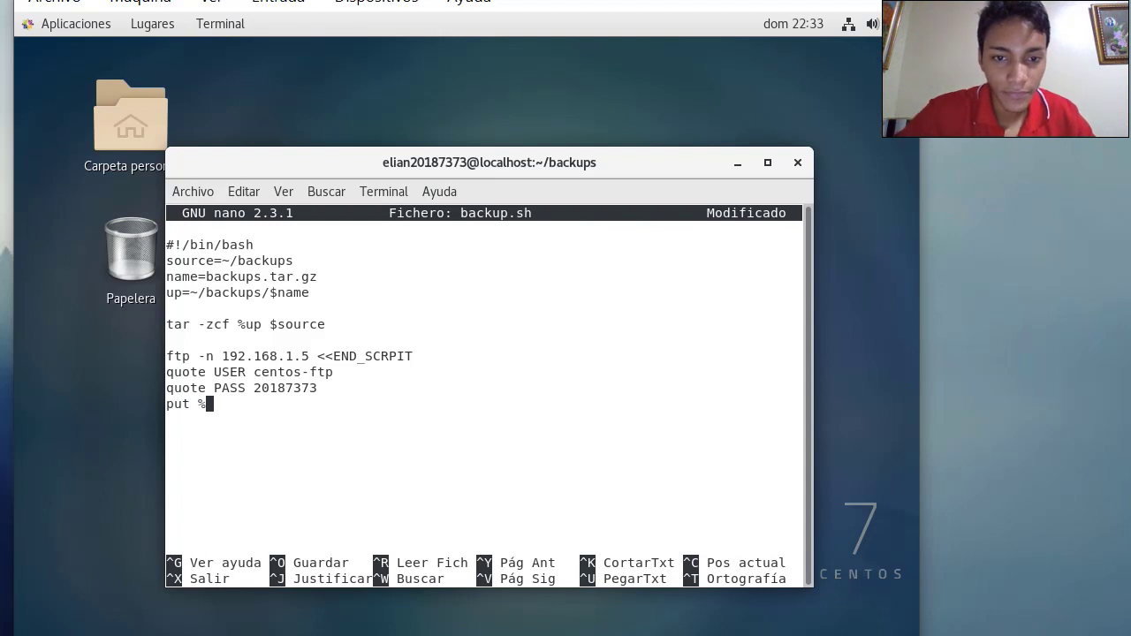
key("BackSpace")
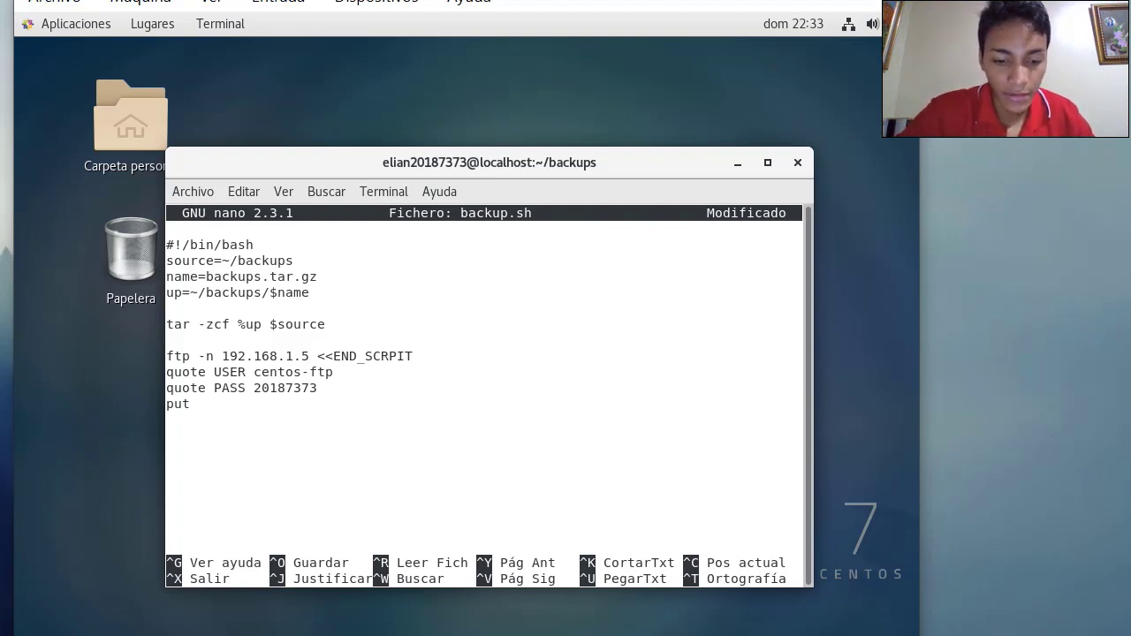
type("$name")
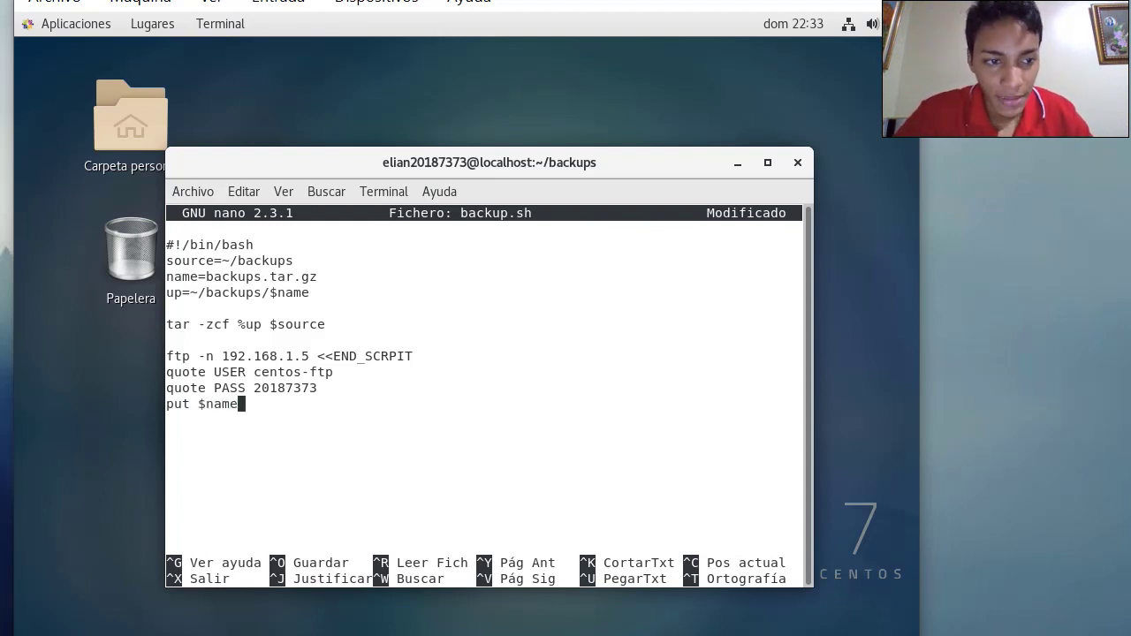
key("Return")
type("quie")
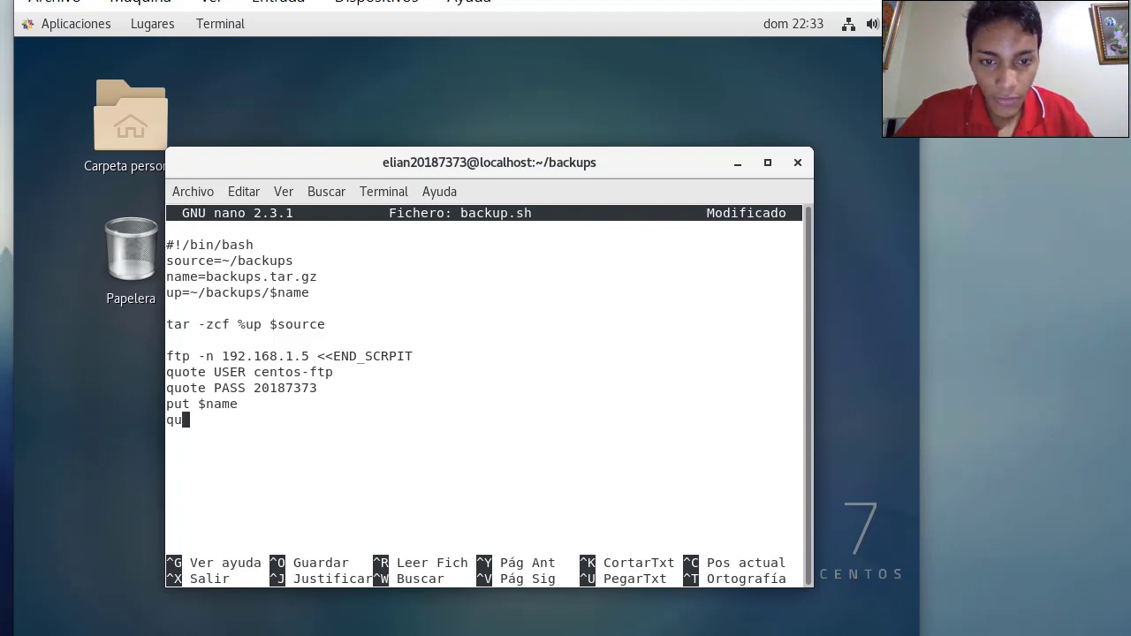
key("Return")
type("EN")
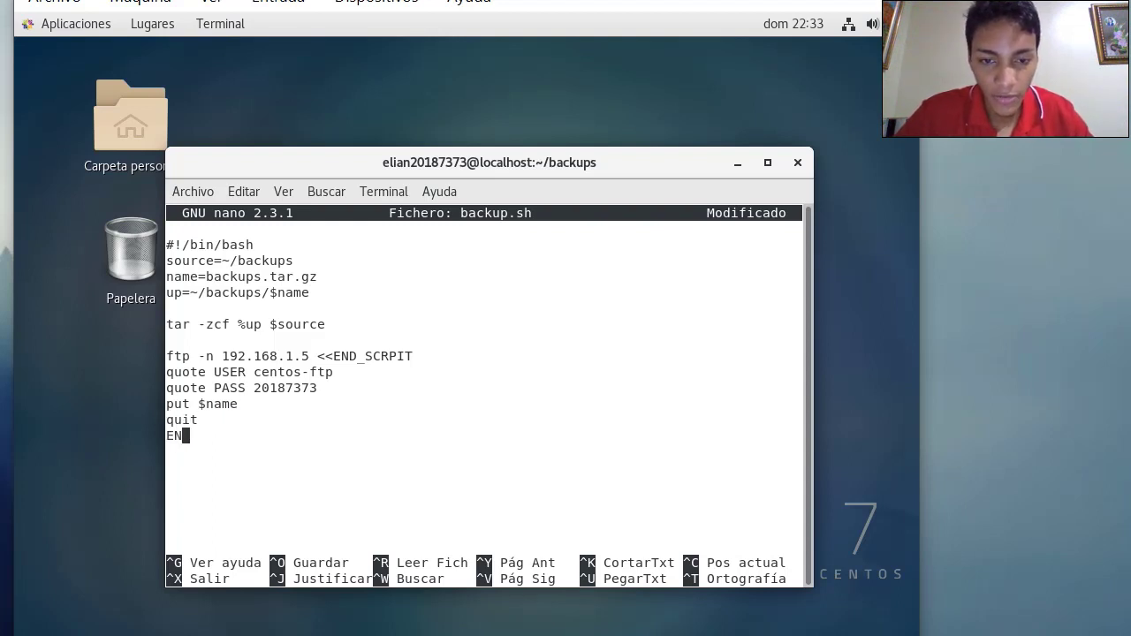
type("D_SCRIPT")
key("Return")
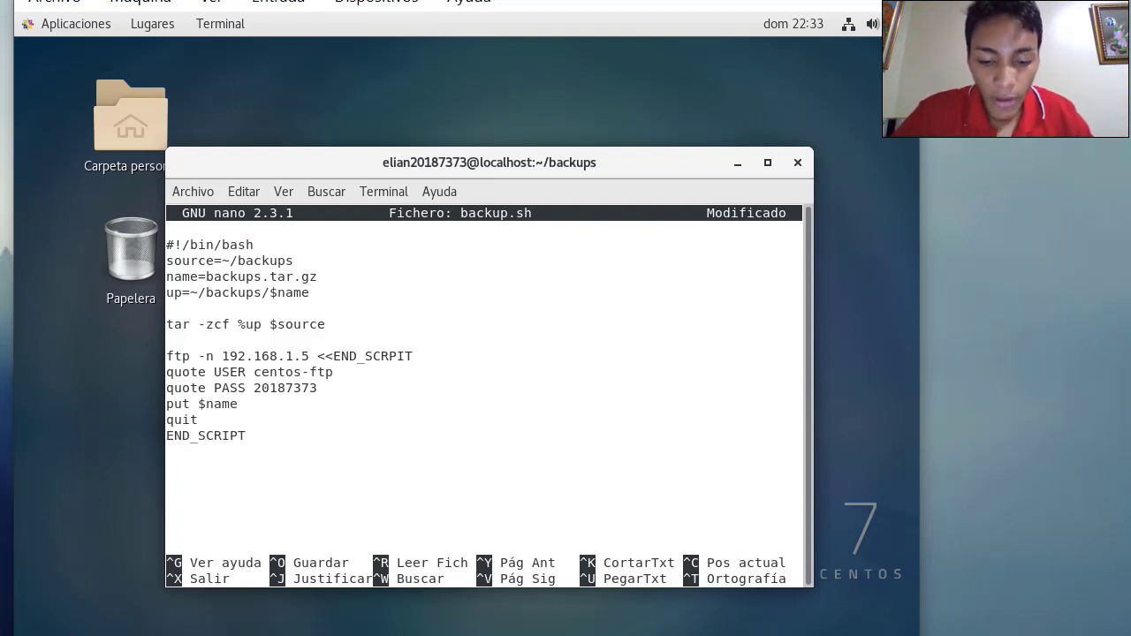
type("rm -")
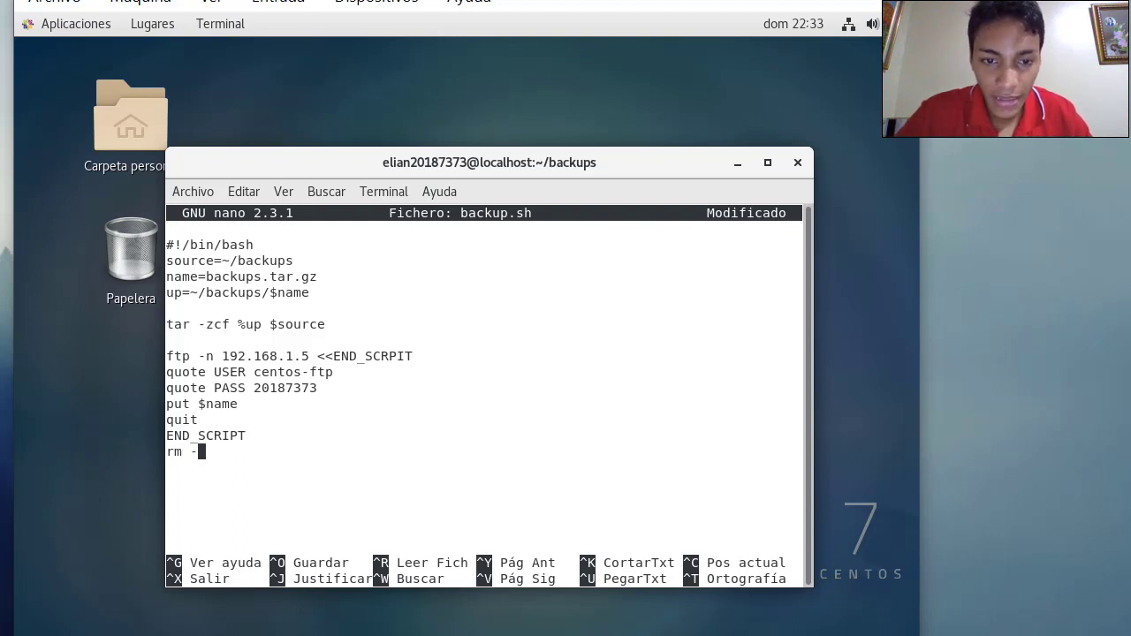
type("R ")
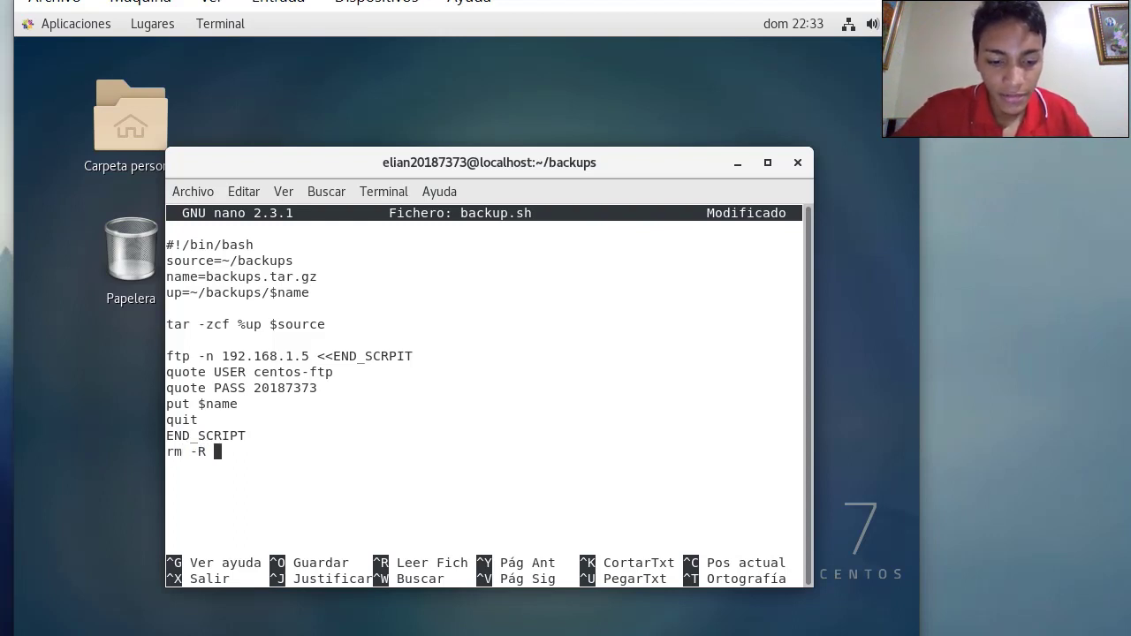
type("$name ")
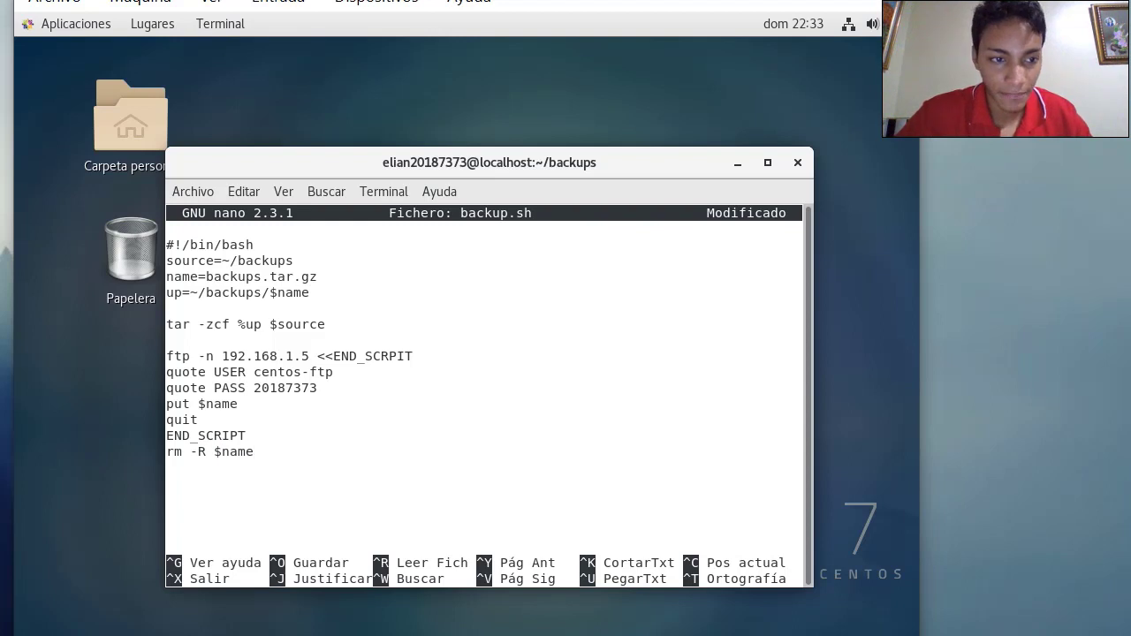
type("exit")
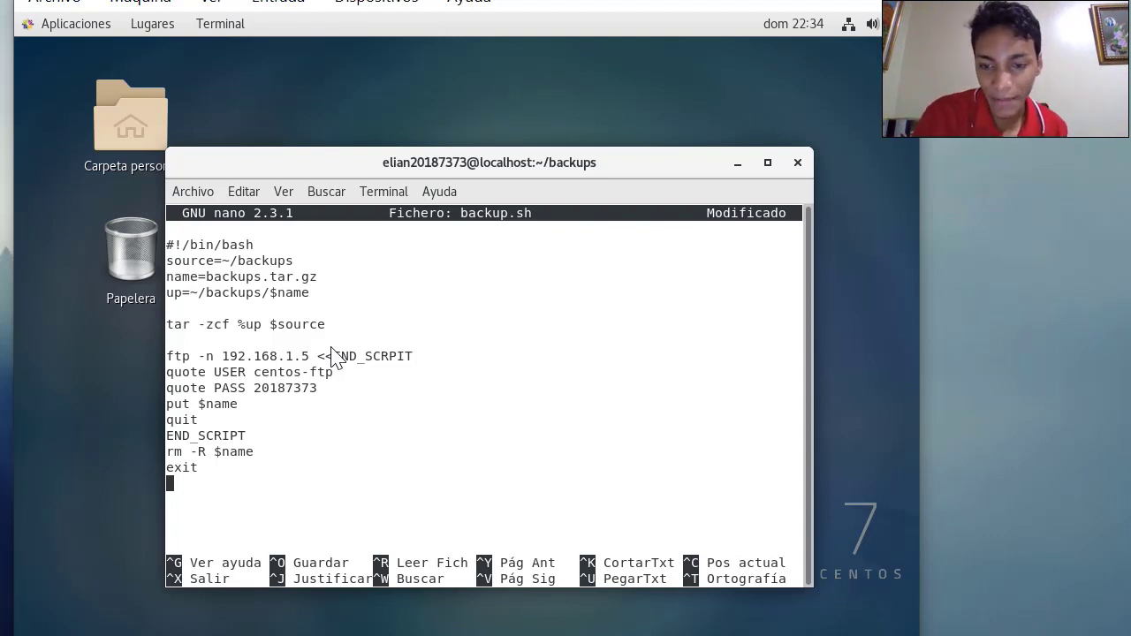
Review the rm -R $name and exit lines at the end of the script
key("Up")
key("Up")
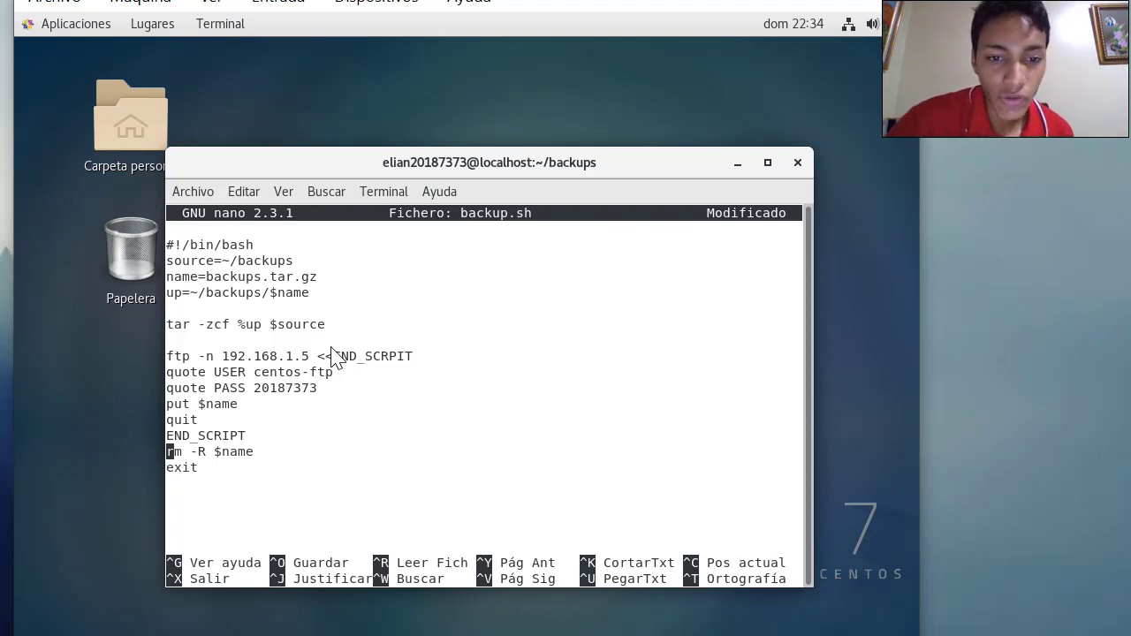
key("Right")
key("Right")
key("Right")
key("Right")
key("Right")
key("Right")
key("Right")
key("Right")
key("Right")
key("Right")
key("Right")
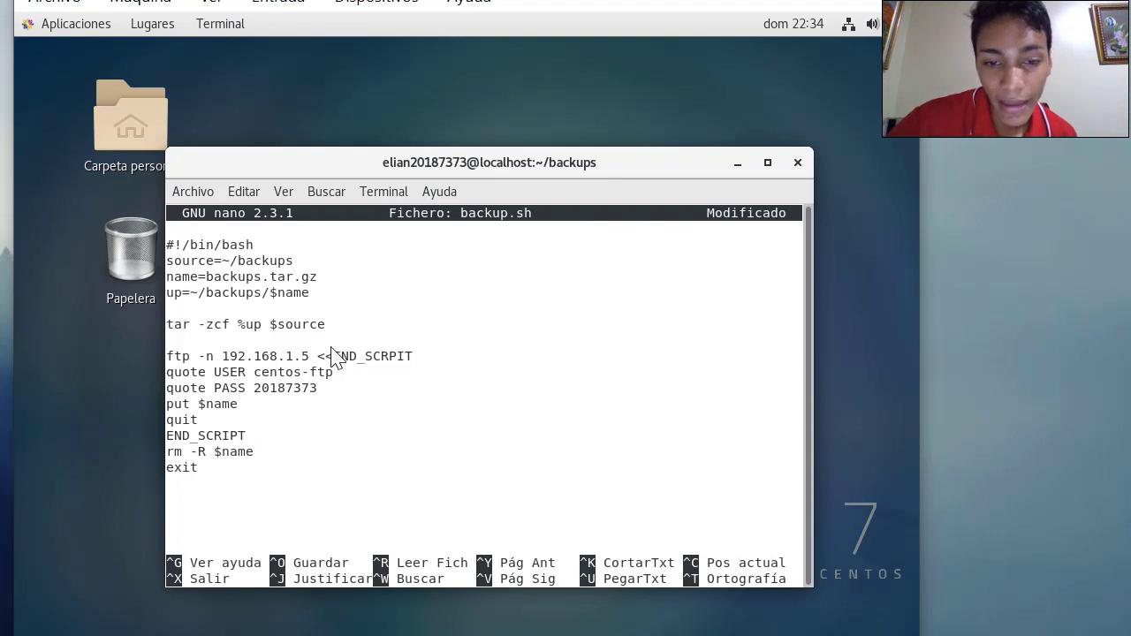
key("Down")
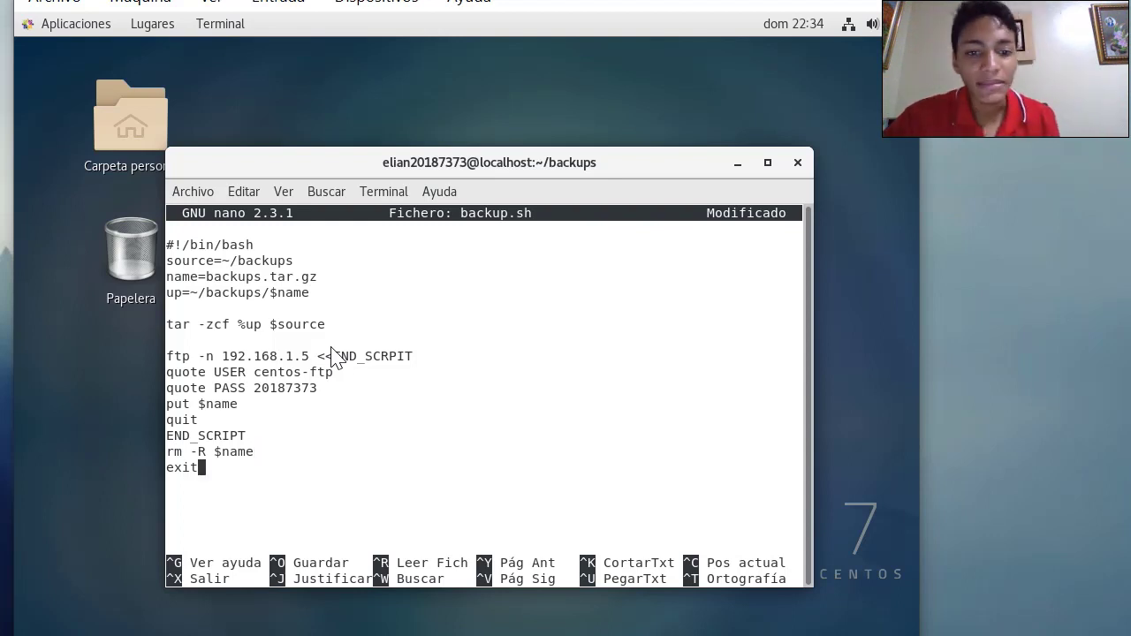
key("Down")
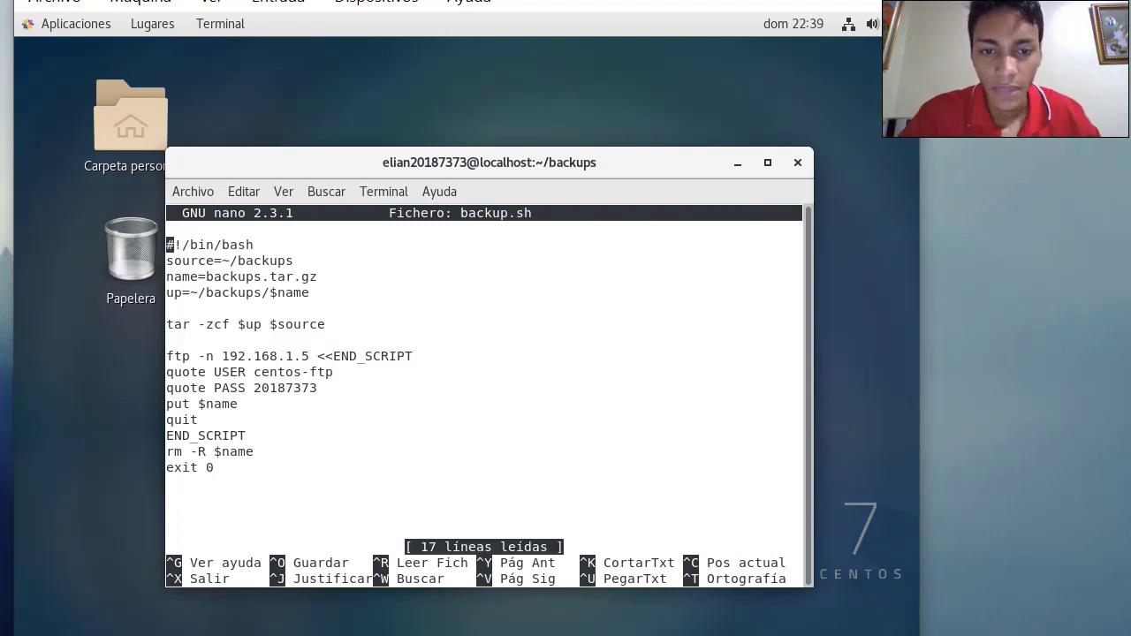
Check the $up variable in the tar line, then exit nano
key("Down")
key("Down")
key("Down")
key("Down")
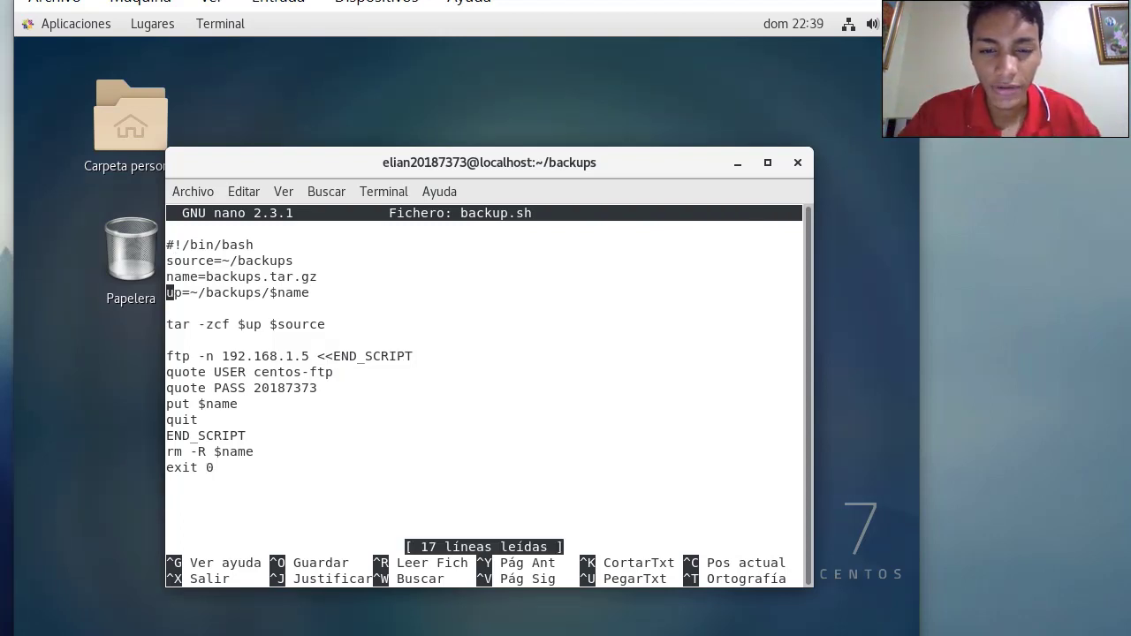
key("Up")
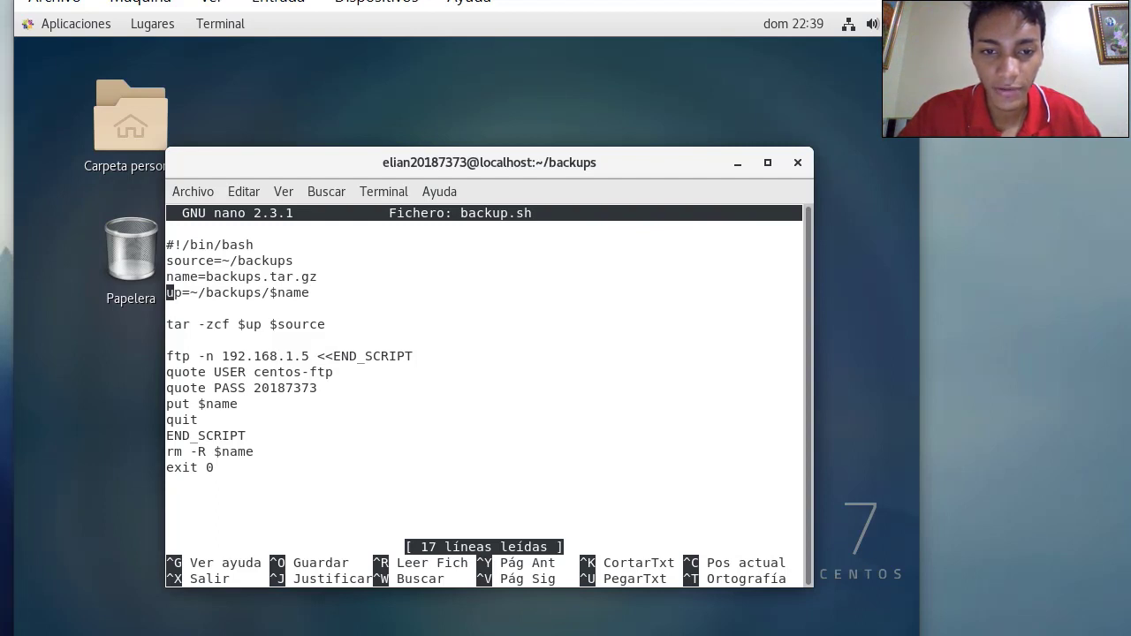
key("Down")
key("Down")
key("Right")
key("Right")
key("Right")
key("Right")
key("Right")
key("Right")
key("Right")
key("Right")
key("Right")
key("Right")
key("Right")
key("Right")
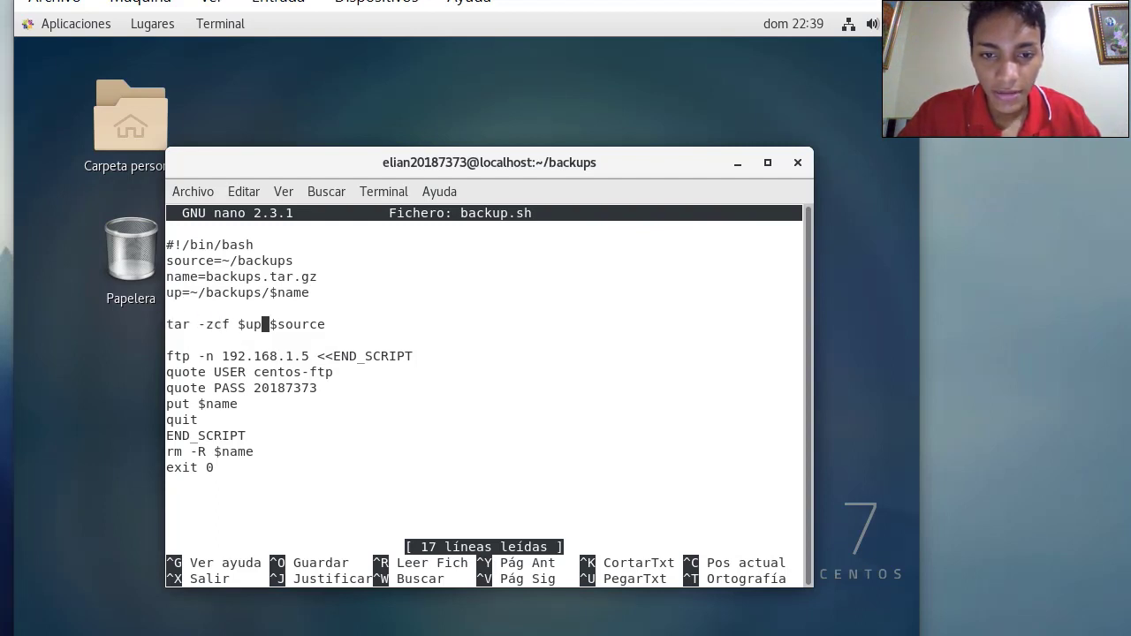
key("Left")
key("Left")
key("Down")
key("Down")
key("Down")
key("Down")
key("Down")
key("Down")
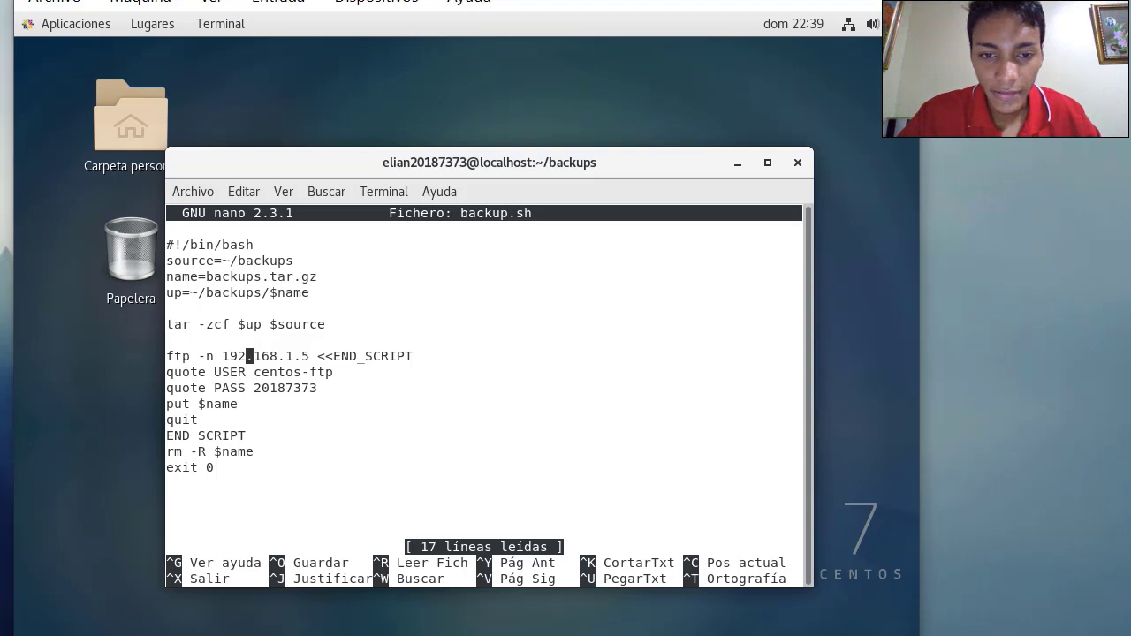
key("Down")
key("Down")
key("Down")
key("Down")
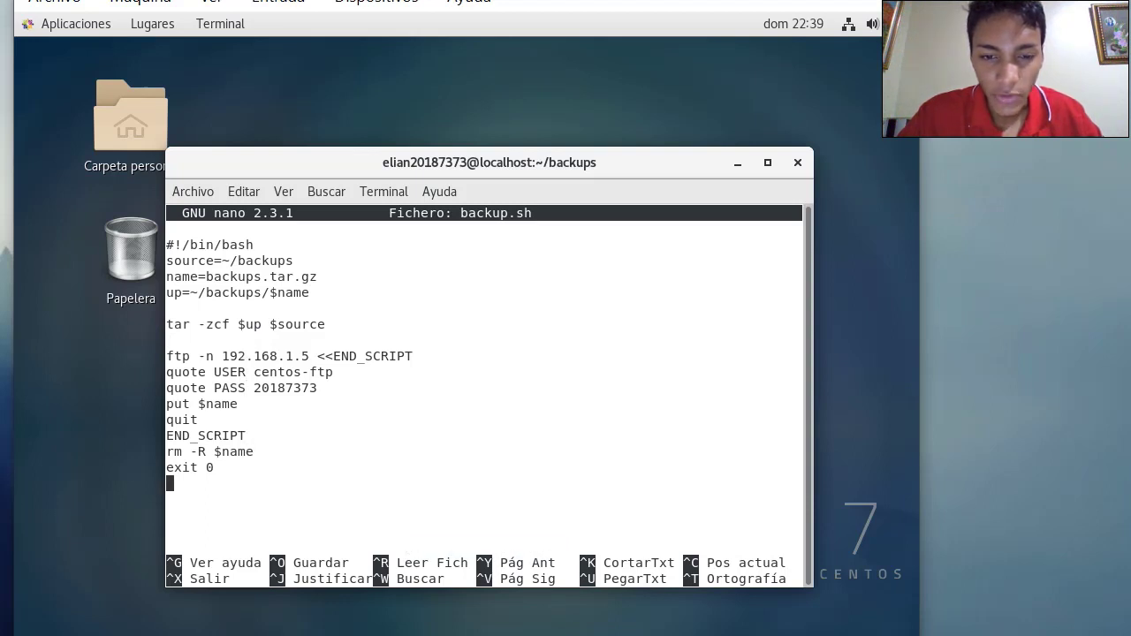
key("Up")
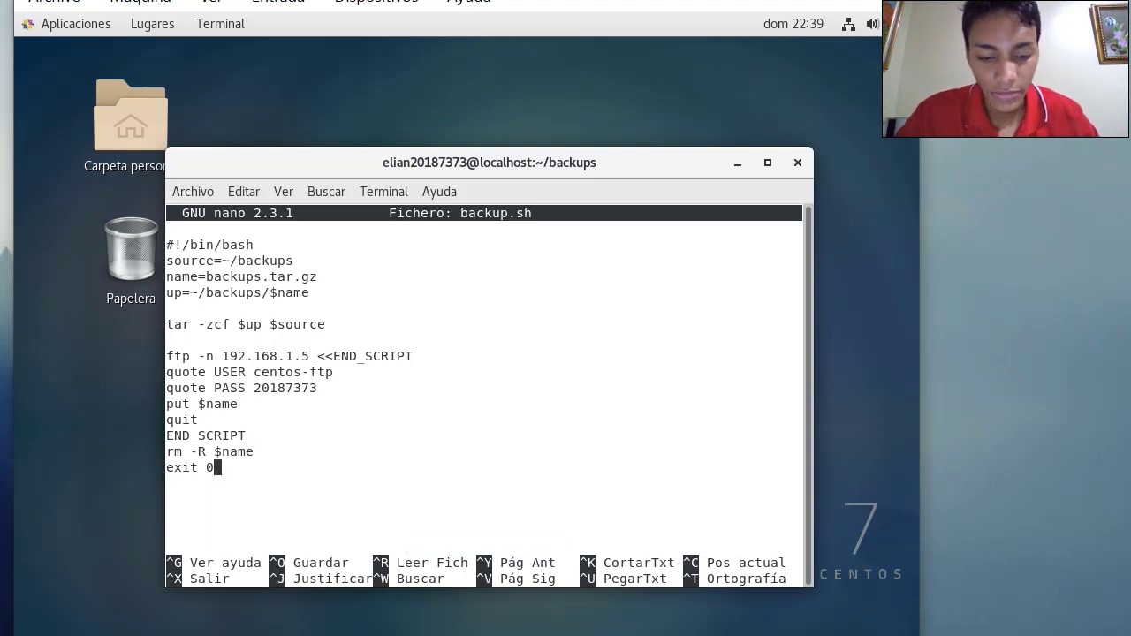
key("ctrl+x")
Make backup.sh executable with chmod 777
type("nano backup.sh")
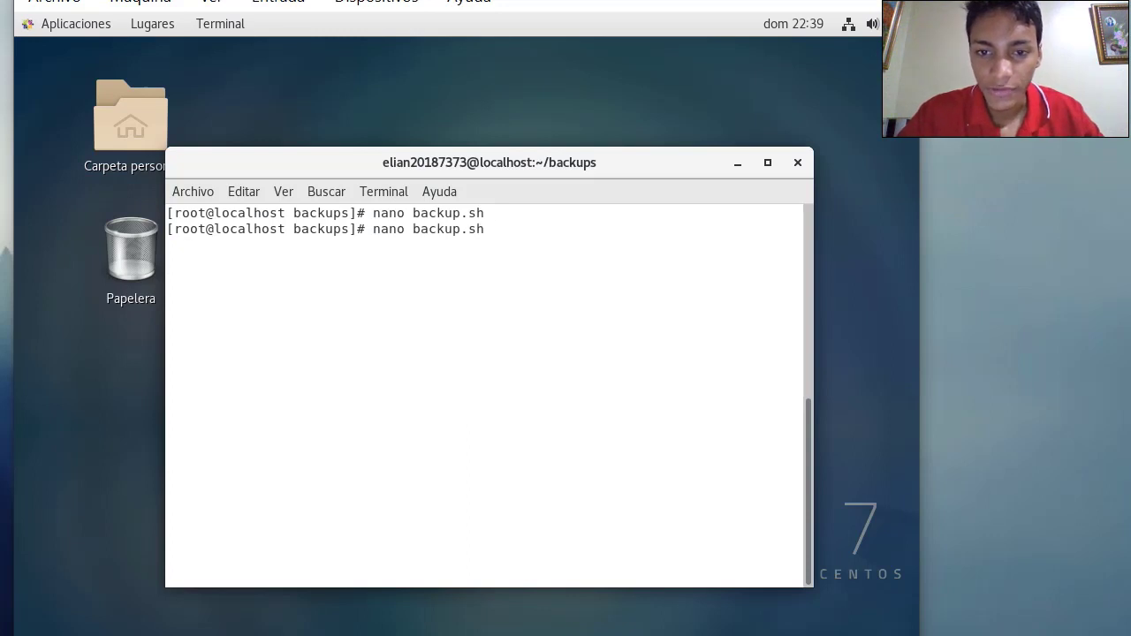
key("Left")
key("Left")
key("Left")
key("Left")
key("Left")
key("Left")
key("Left")
key("Left")
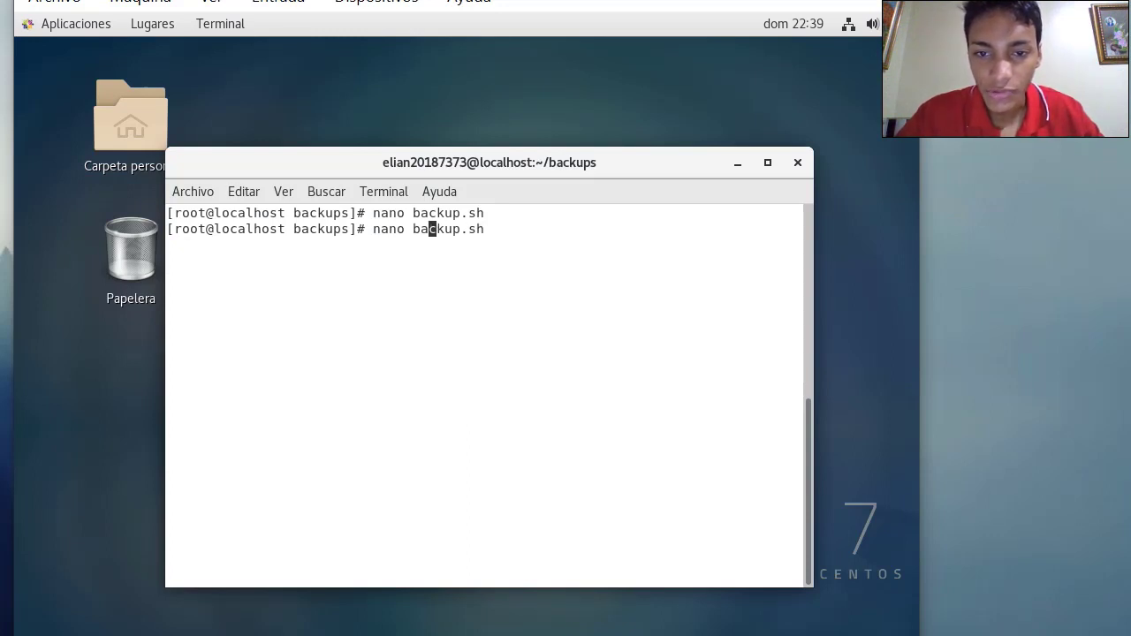
key("Left")
key("BackSpace")
key("BackSpace")
key("BackSpace")
key("BackSpace")
key("BackSpace")
type("chmod ")
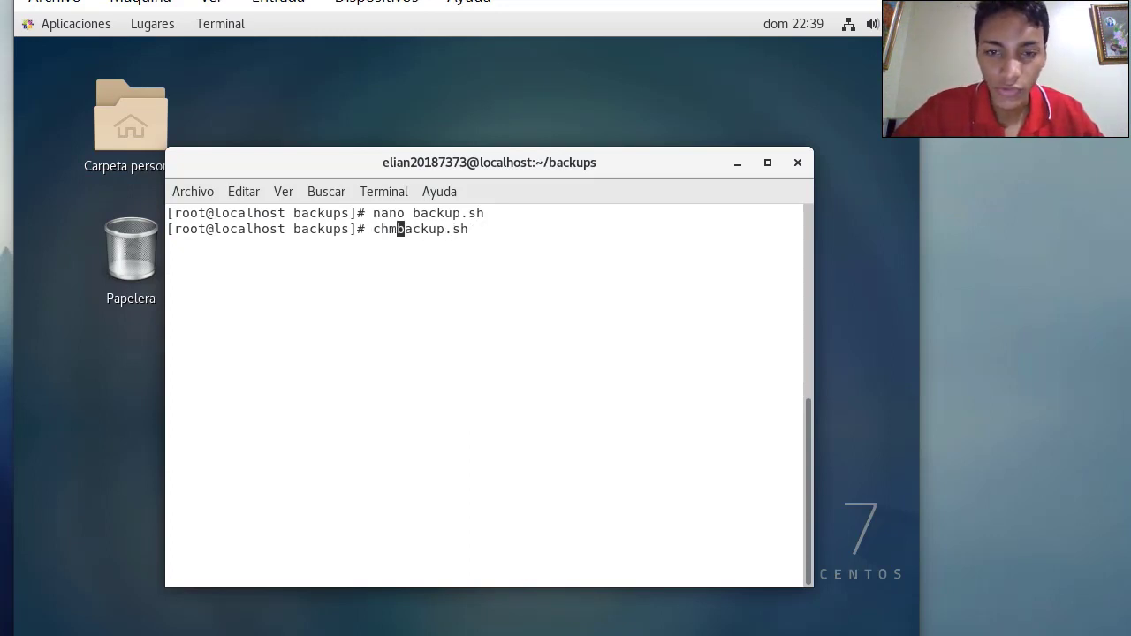
type("777")
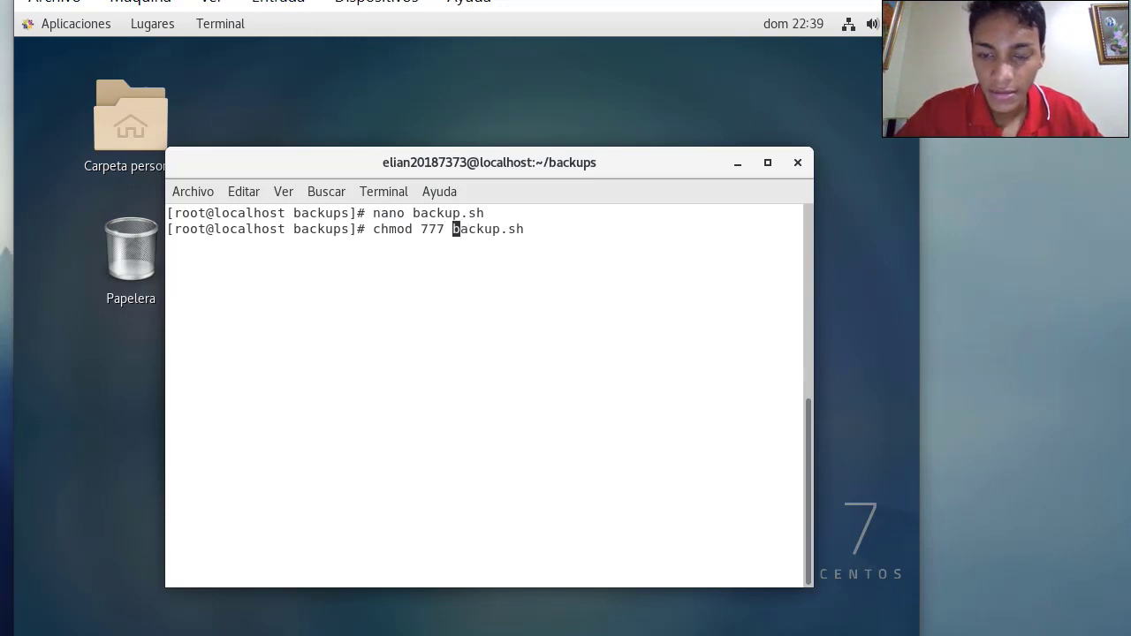
key("Return")
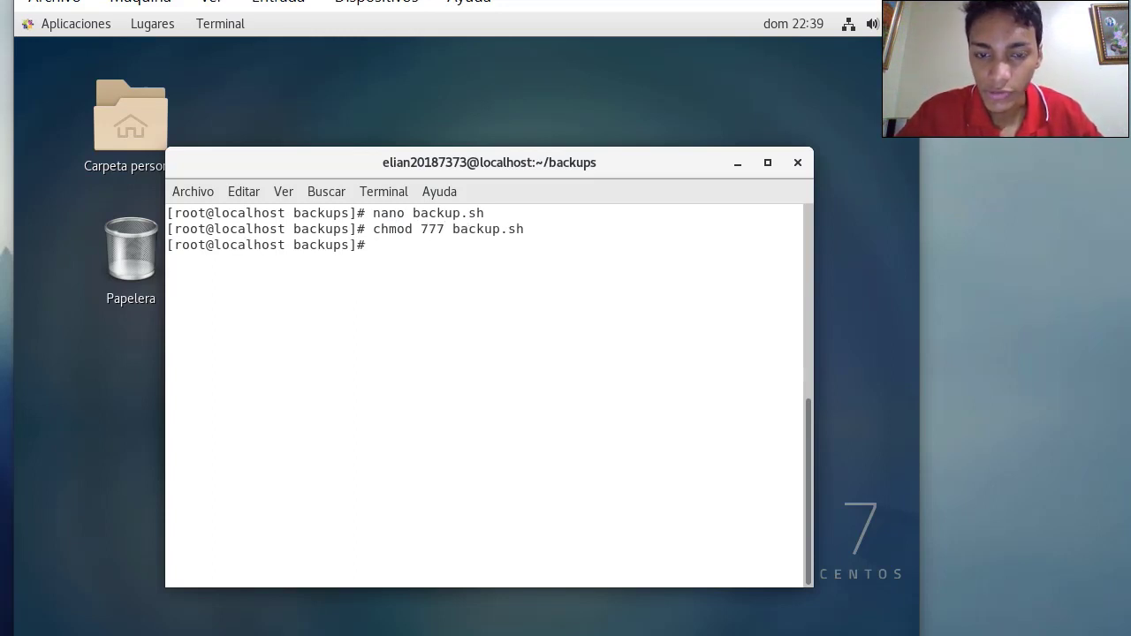
Run ./backup.sh, confirm only backup.sh remains in backups, and minimize the client window
key("Up")
key("Left")
key("Left")
key("Left")
key("Left")
key("Left")
key("Left")
key("Left")
key("Left")
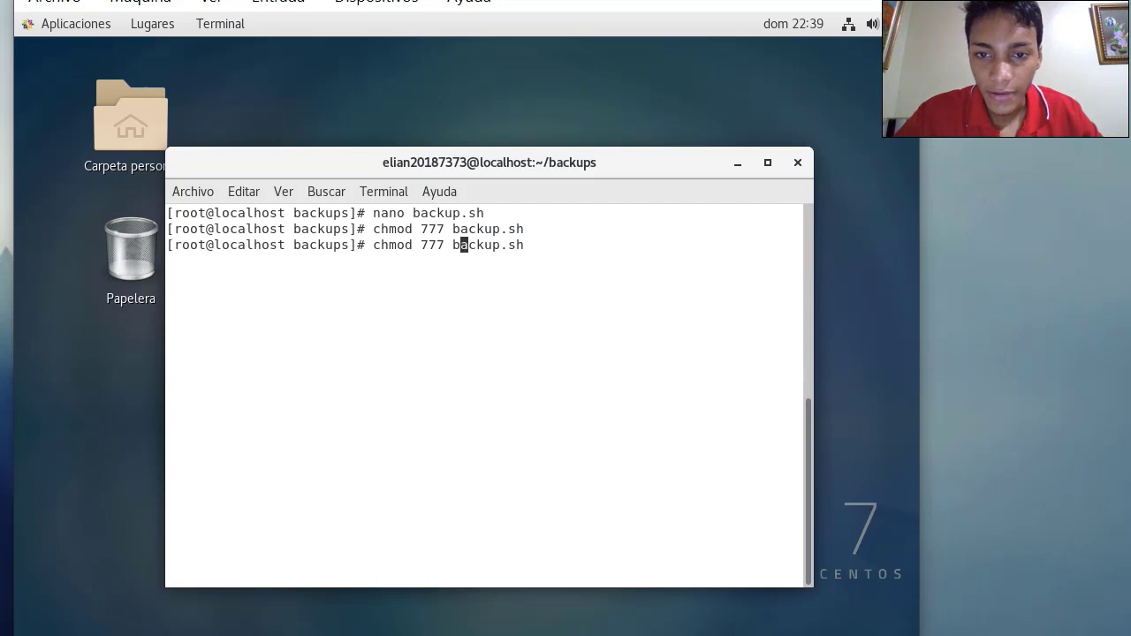
key("BackSpace")
key("BackSpace")
key("BackSpace")
key("BackSpace")
key("BackSpace")
key("BackSpace")
key("BackSpace")
key("BackSpace")
key("BackSpace")
key("BackSpace")
key("BackSpace")
type("b./")
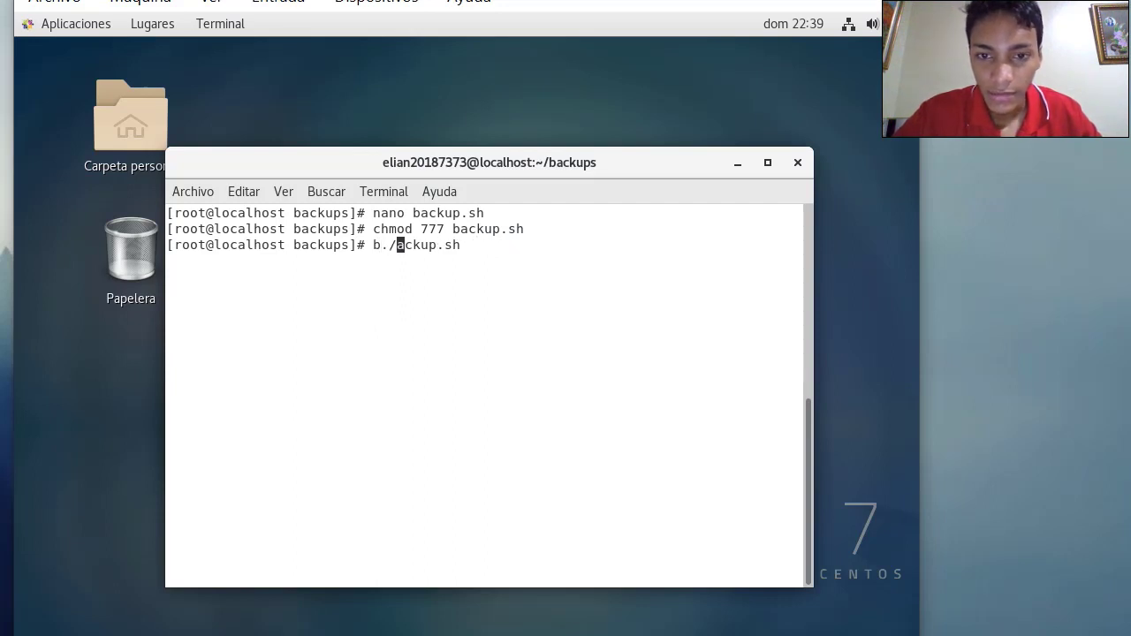
key("BackSpace")
key("BackSpace")
type("./")
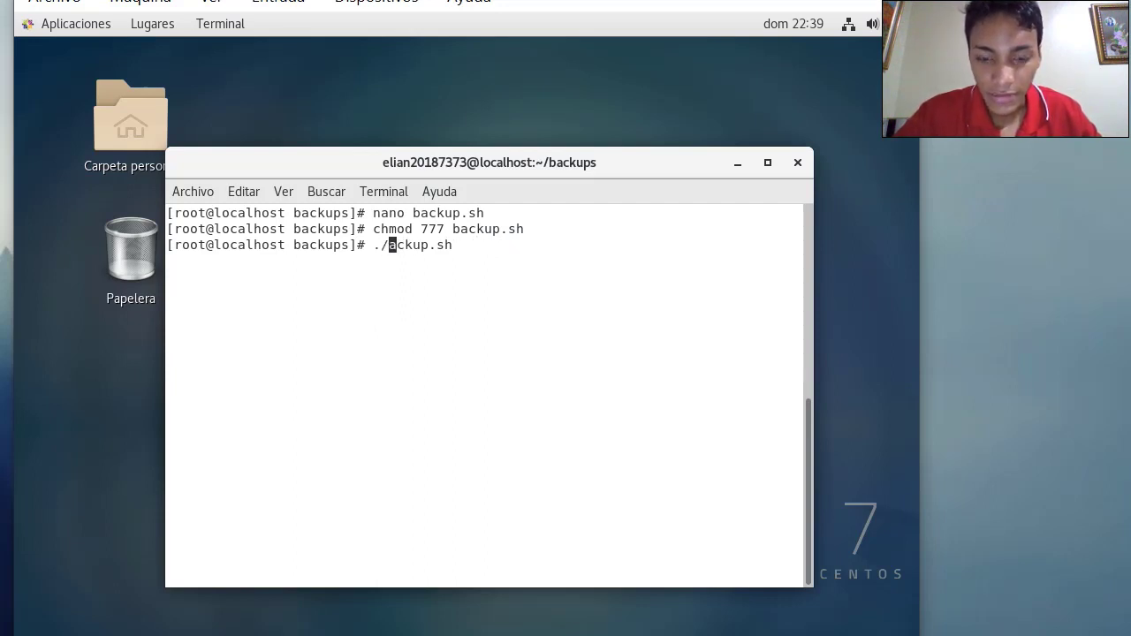
type("b")
key("Return")
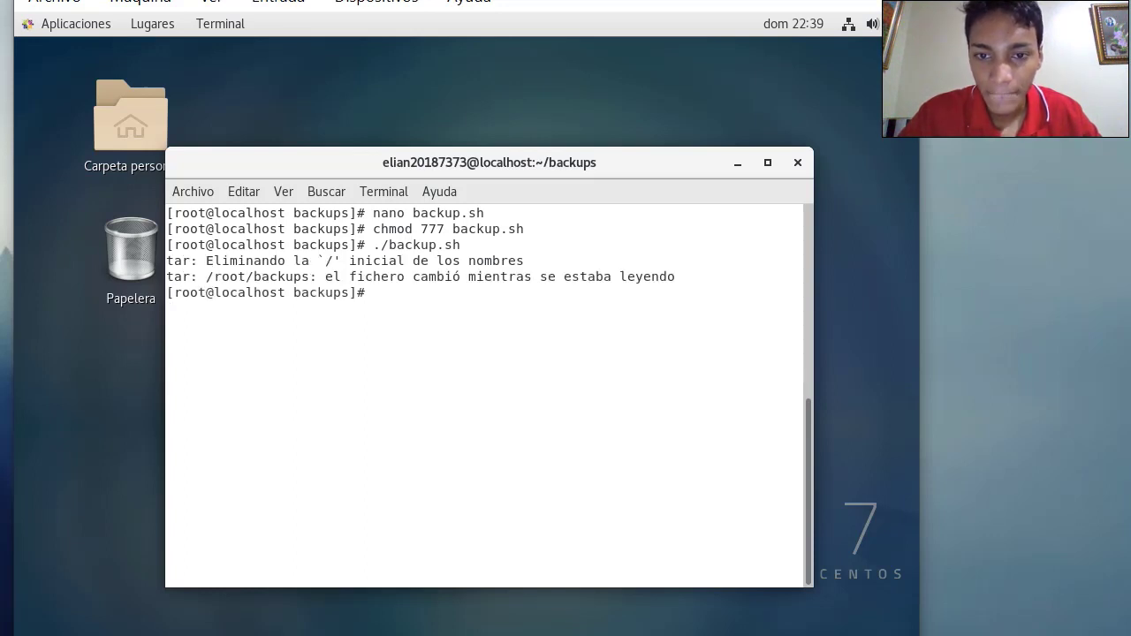
type("ls")
key("Return")
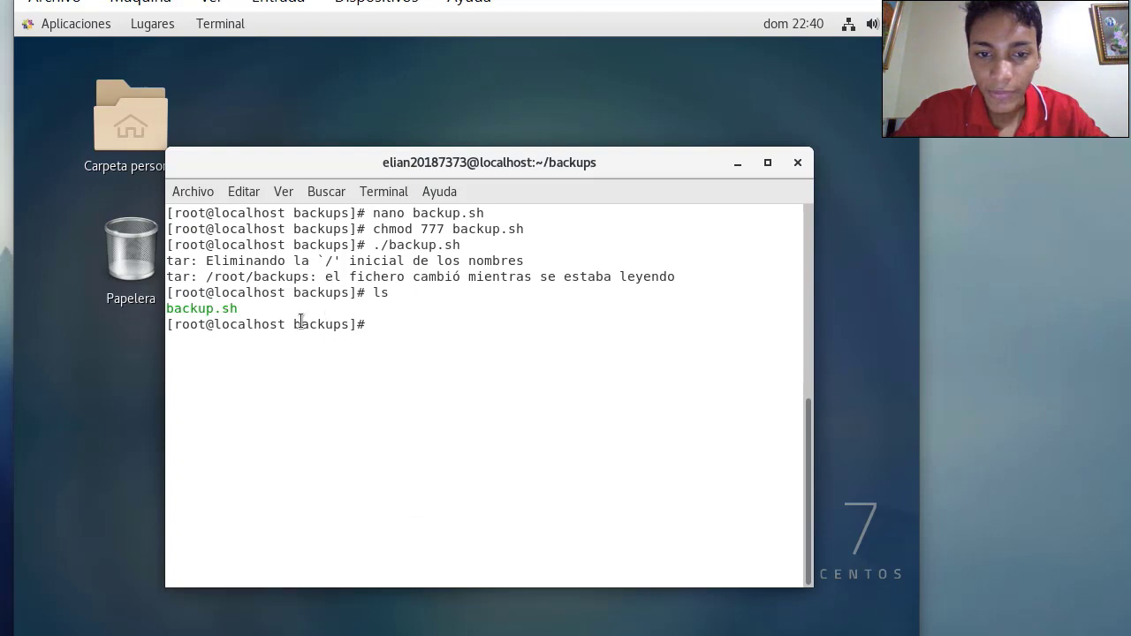
key("super+d")
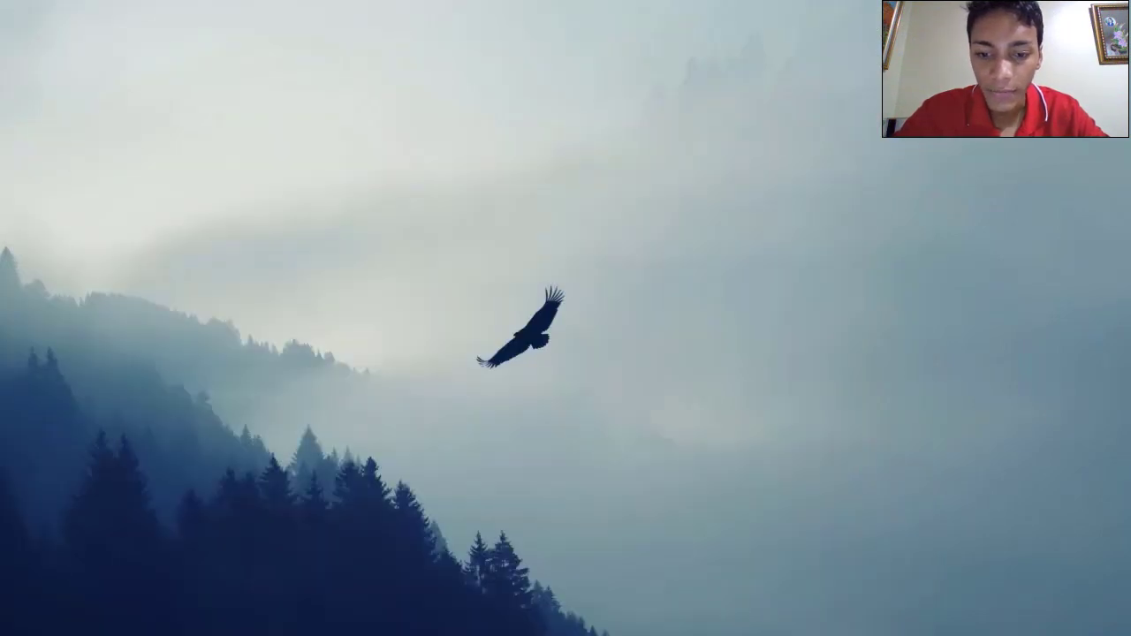
Bring up the CentOS 8 server and list its pub folder to check the upload
left_click(190, 606)
type("ls")
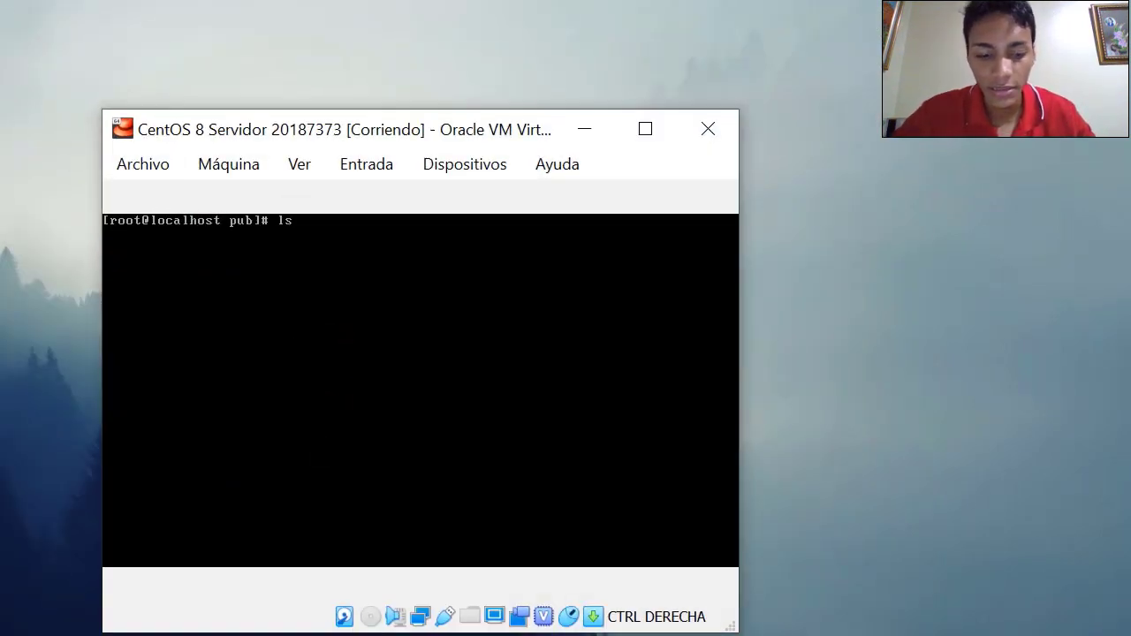
key("Return")
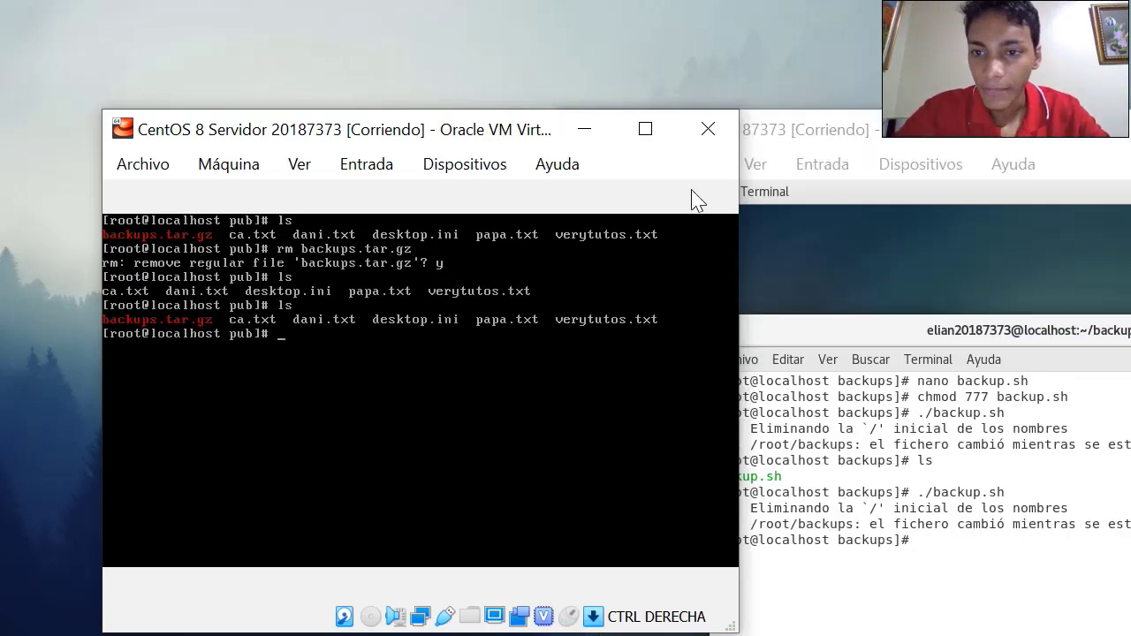
Minimize the CentOS 7 client, clear the server console, and minimize the server window
left_click_drag(846, 144, 300, 173)
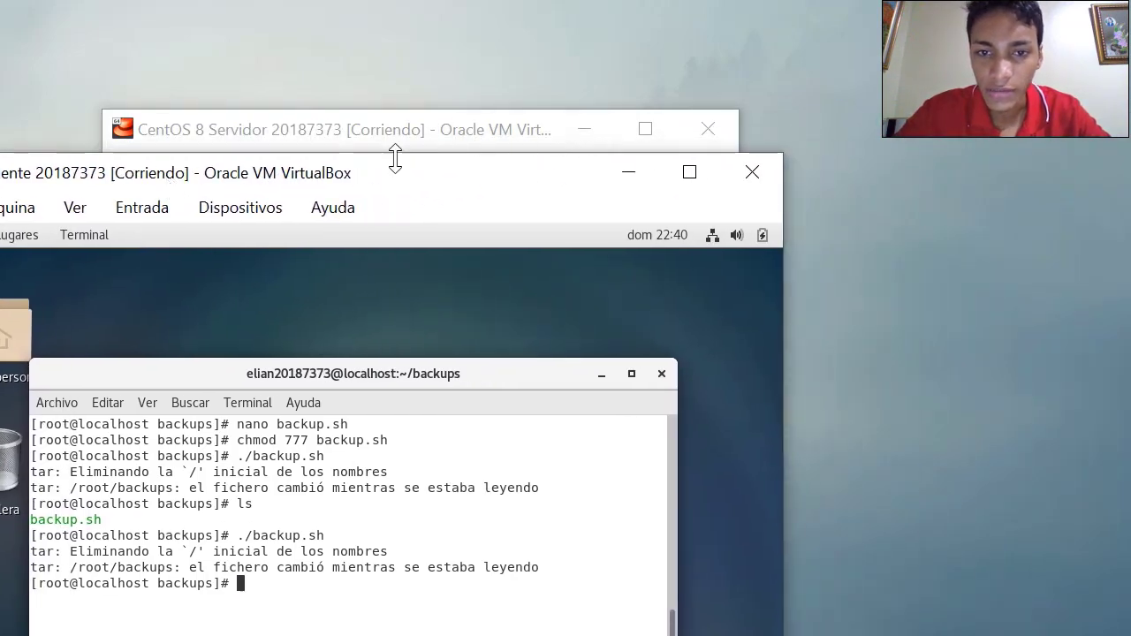
left_click_drag(394, 156, 460, 221)
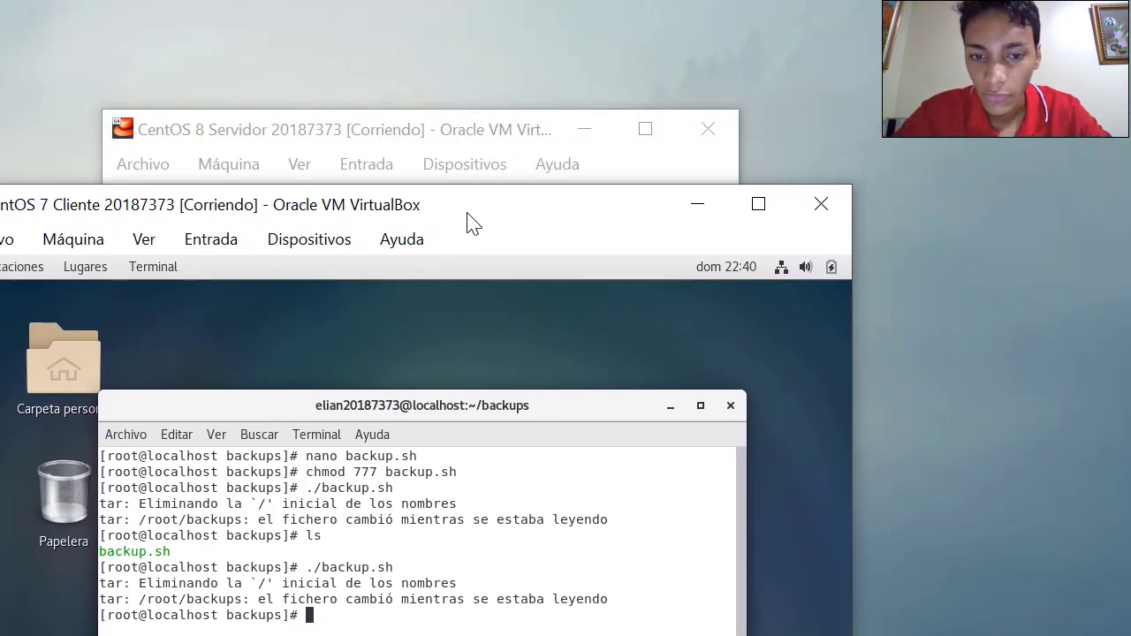
left_click(713, 209)
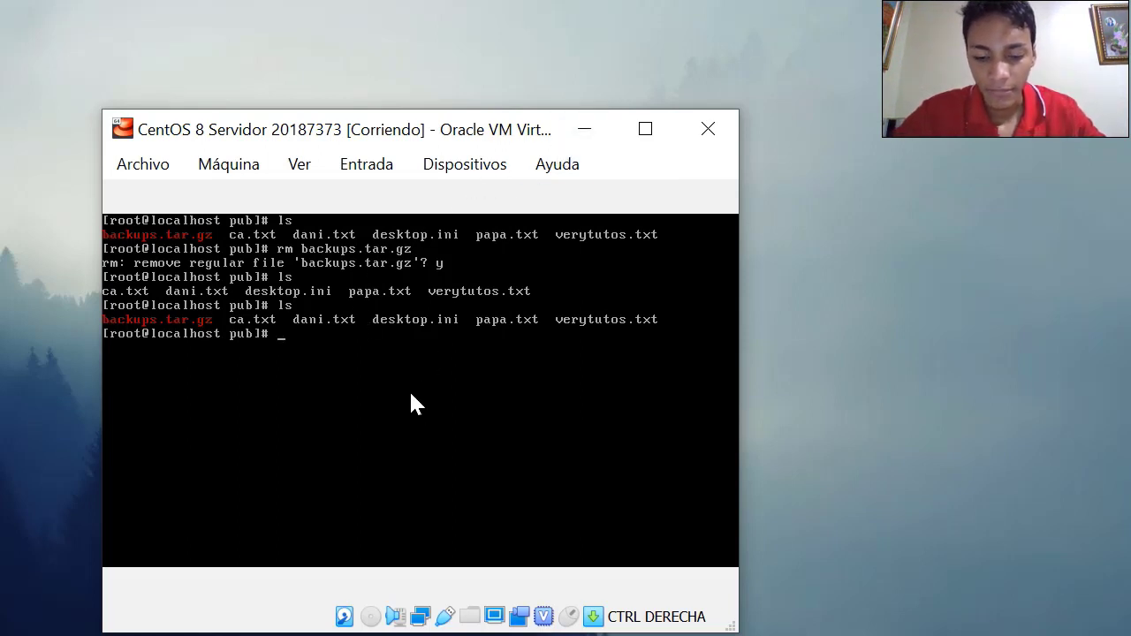
type("clear")
key("Return")
left_click(608, 130)
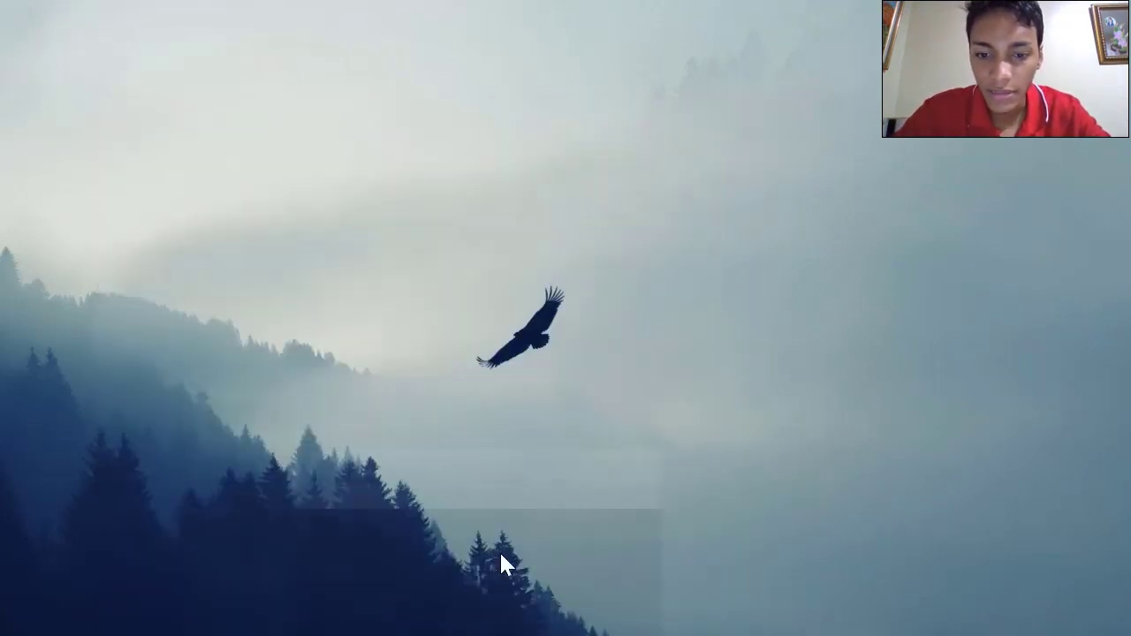
Restore the CentOS 7 client and return to root's home folder with cd .., listing it
left_click(783, 599)
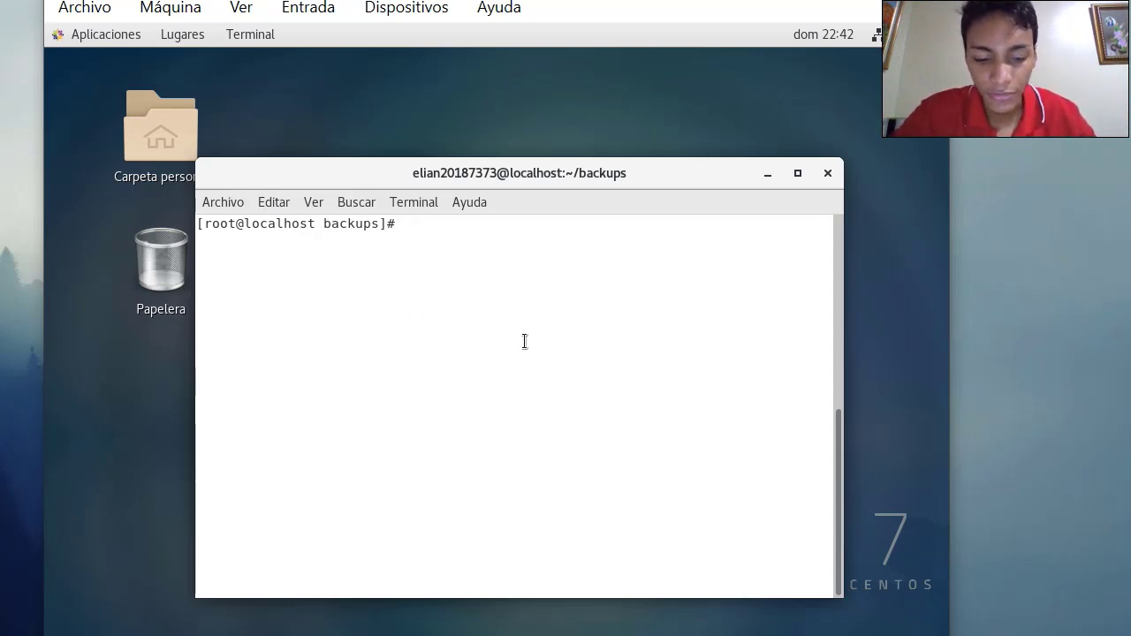
type("cd ..")
key("BackSpace")
key("BackSpace")
key("BackSpace")
key("BackSpace")
key("BackSpace")
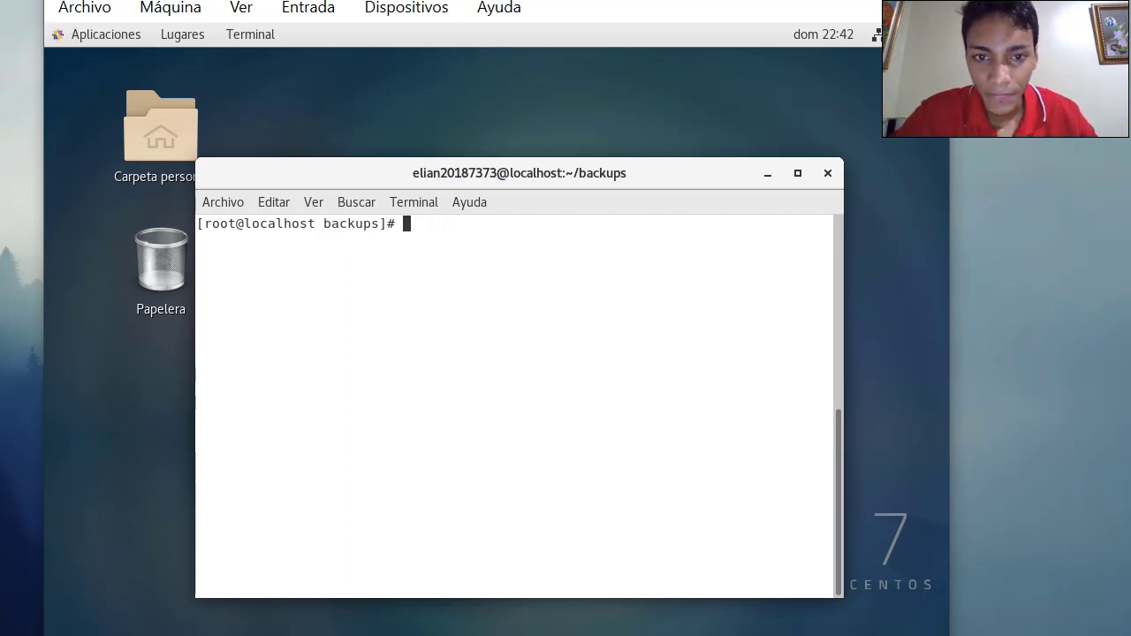
type("cd. .")
key("BackSpace")
key("BackSpace")
key("BackSpace")
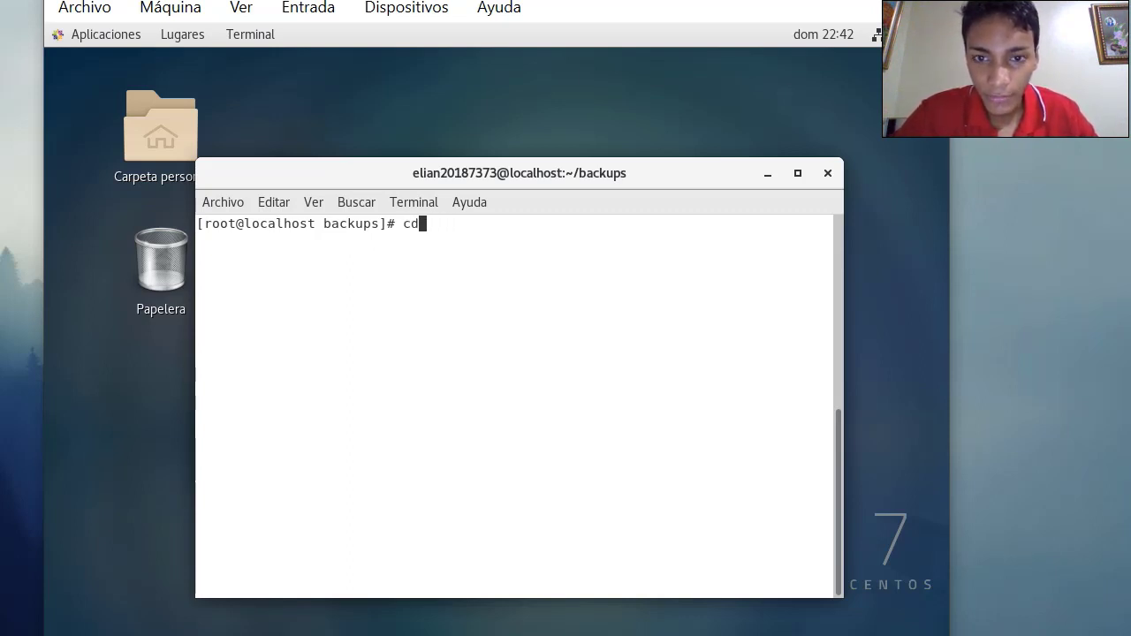
type("..")
key("Return")
type("ls")
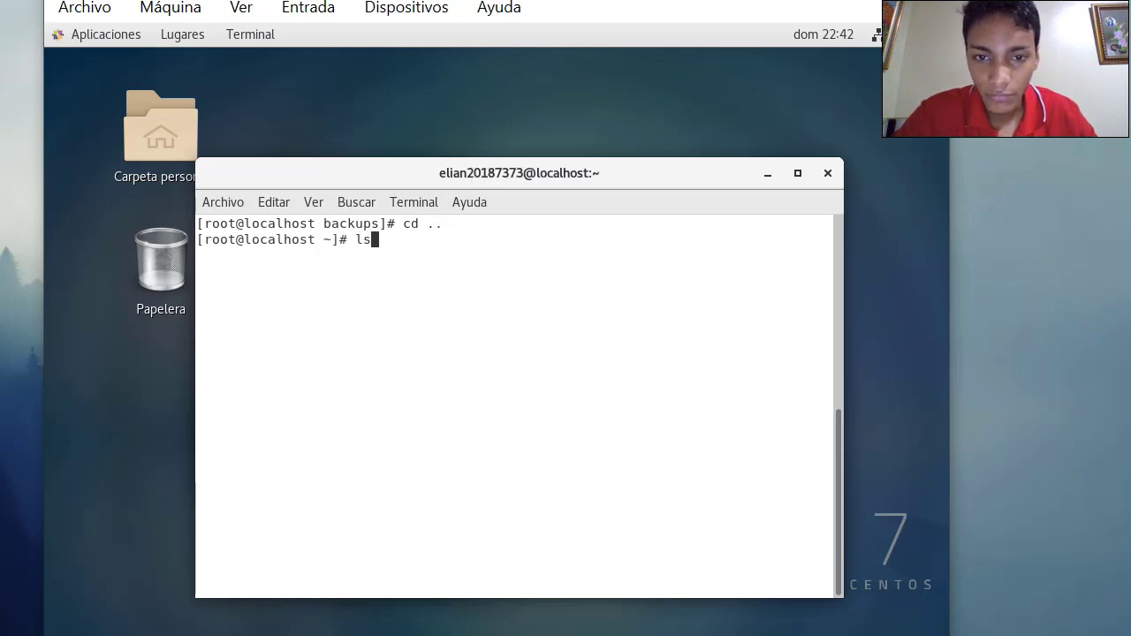
key("Return")
Create the Downloads folder and confirm it in the listing
type("mkdi")
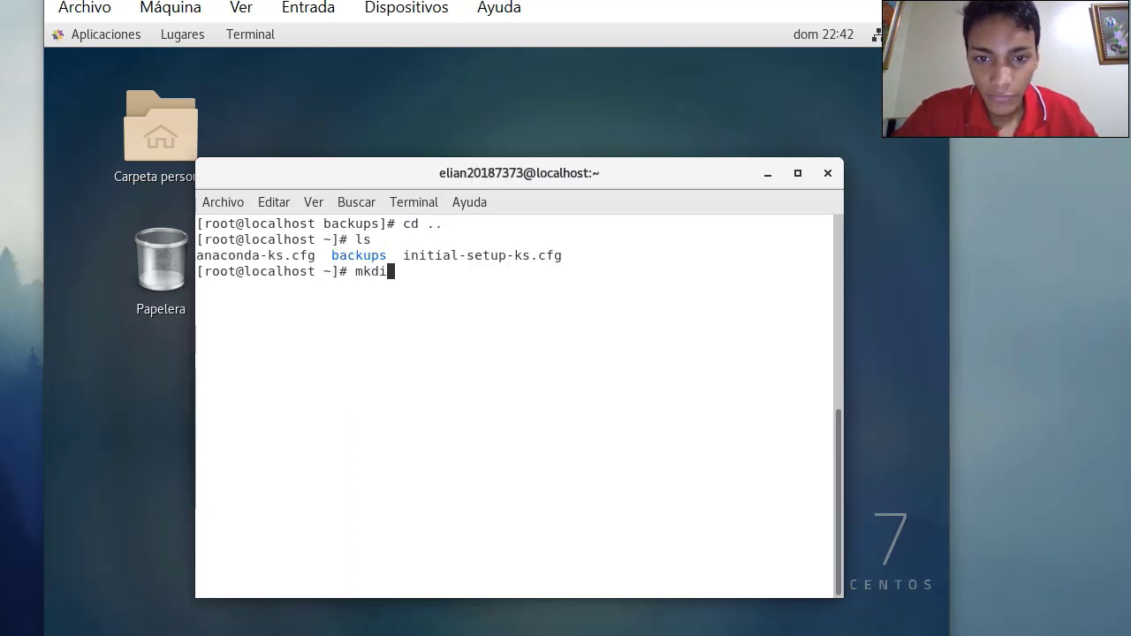
type("r Downloads")
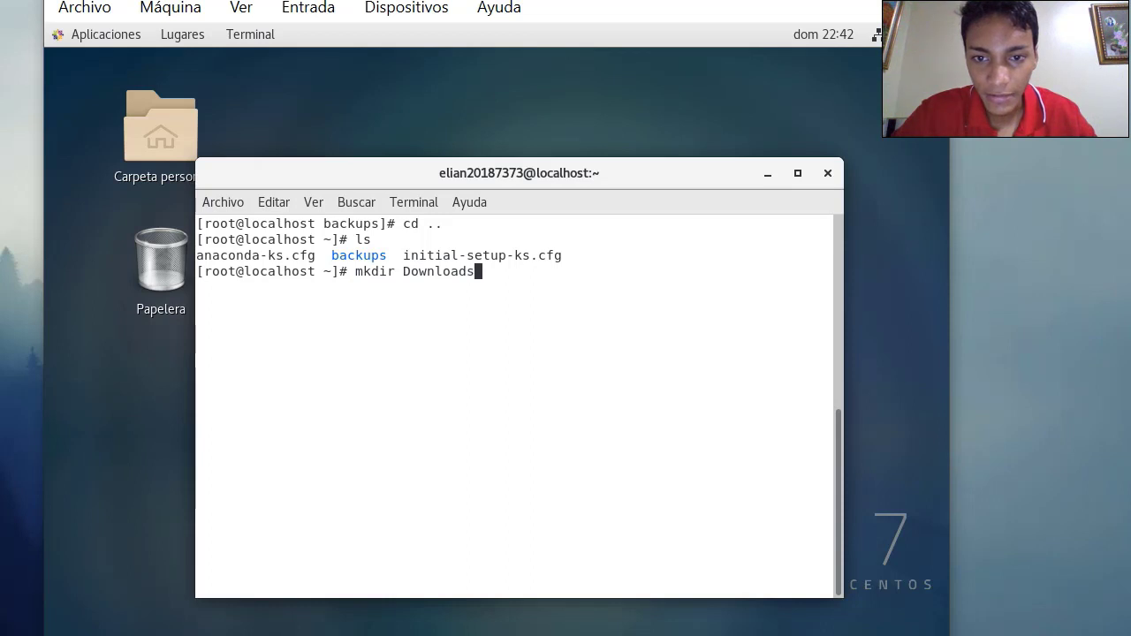
key("Return")
type("ls")
key("Return")
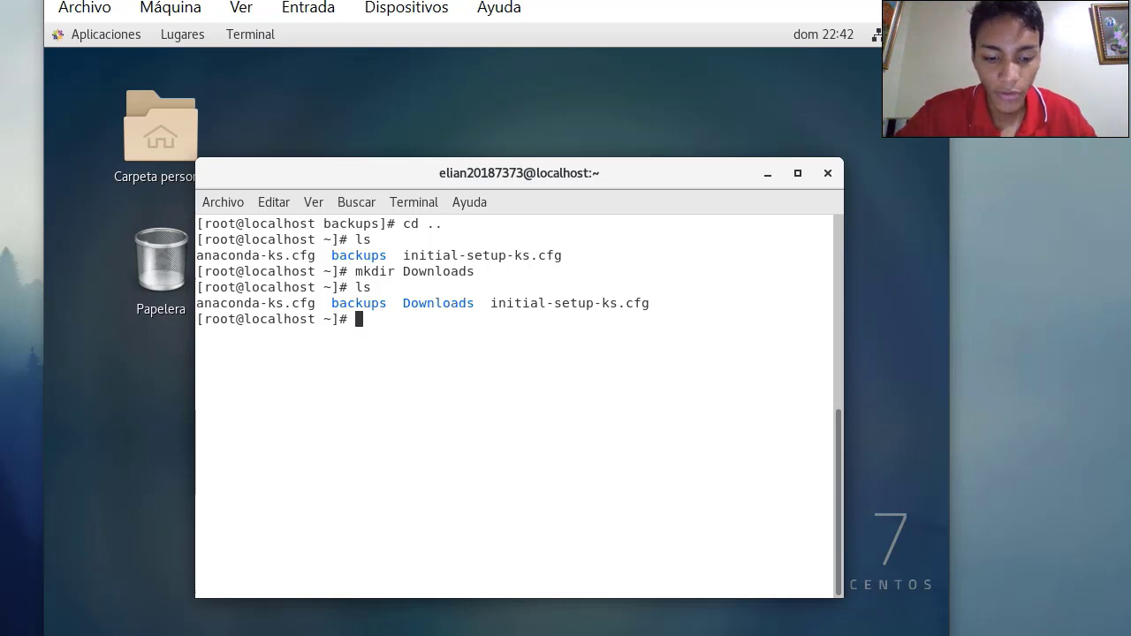
Create descargalinux.sh, give it chmod 777 permissions, and open it in nano
type("touch ")
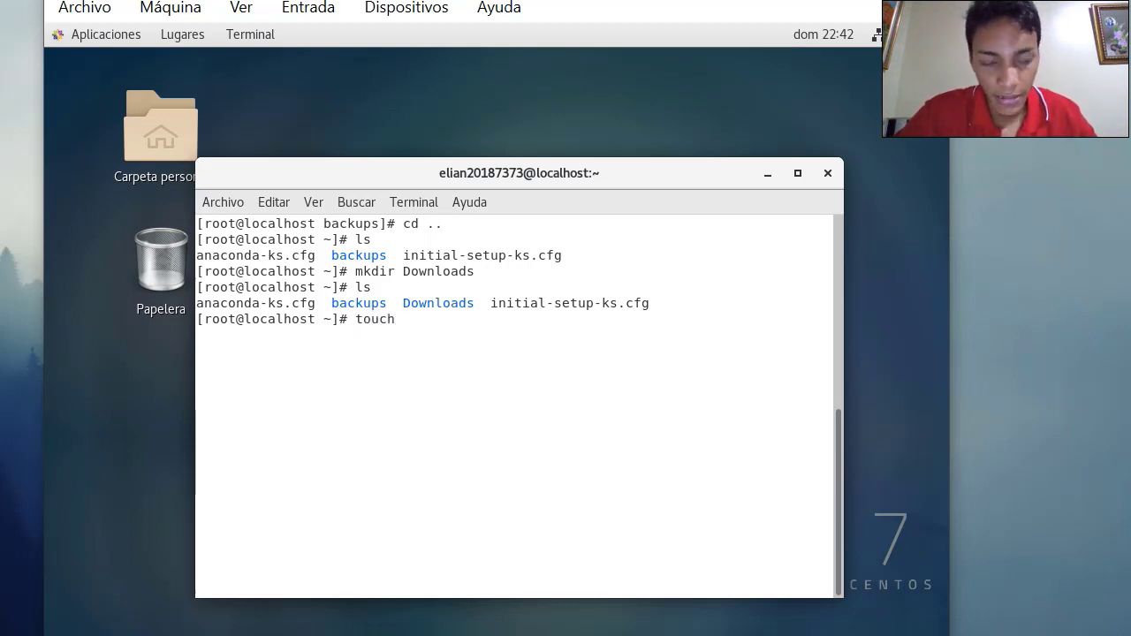
type("descarga")
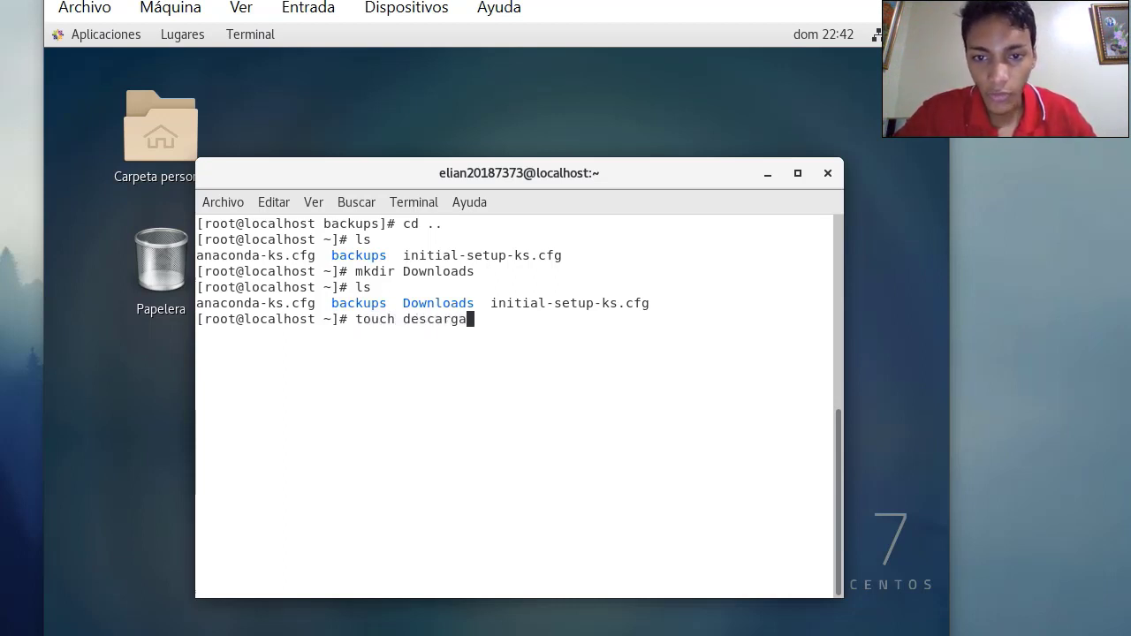
type("linux")
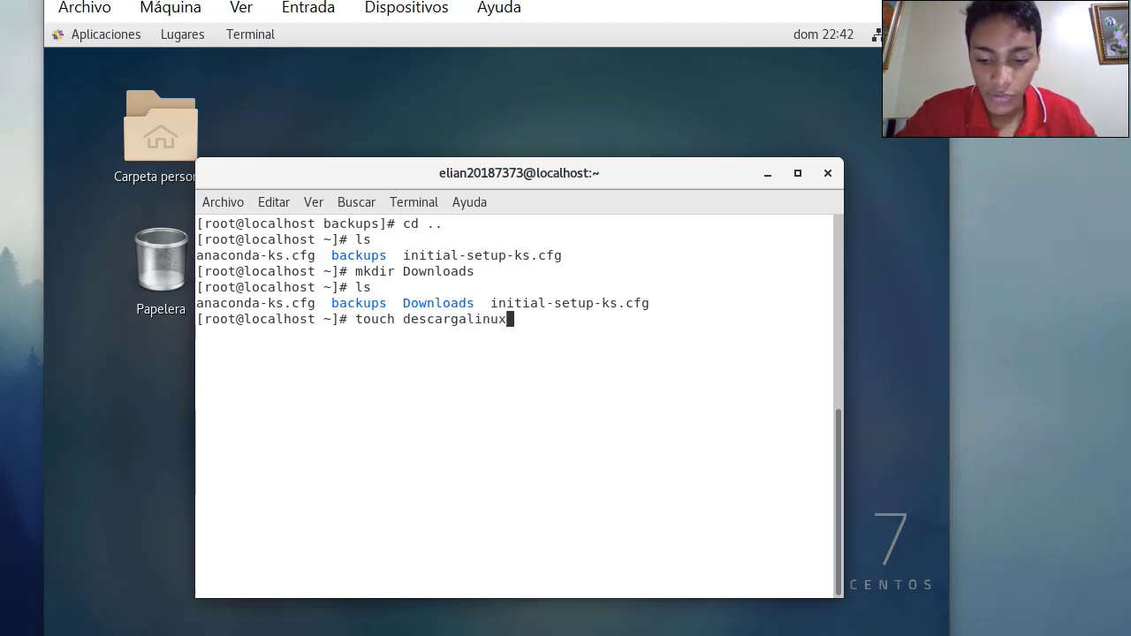
type(".sh")
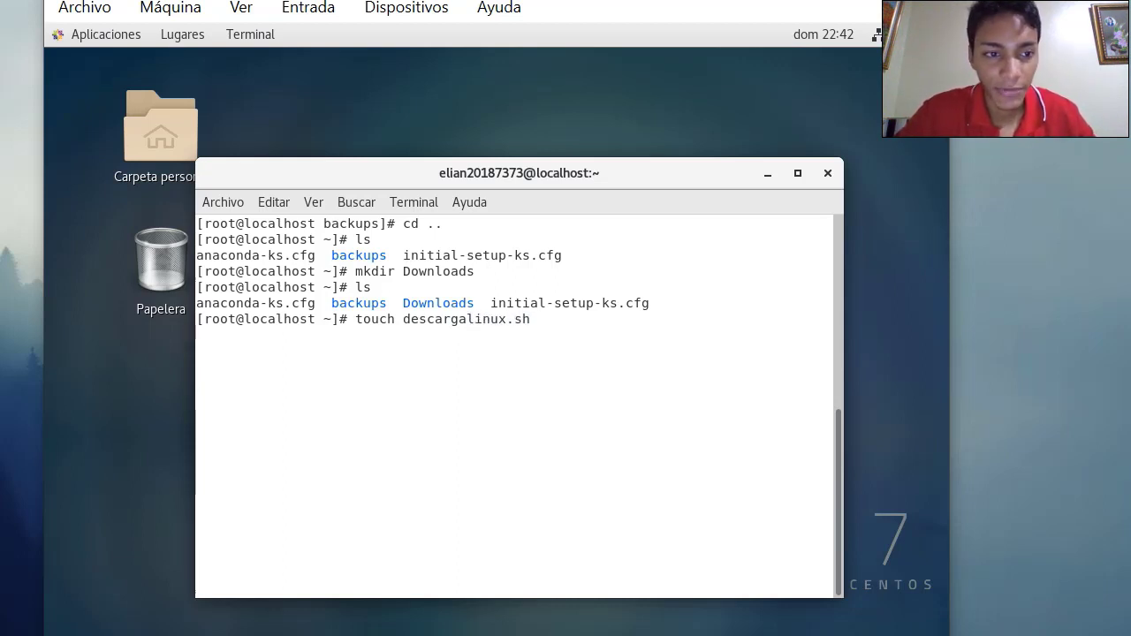
key("Return")
type("chmod ")
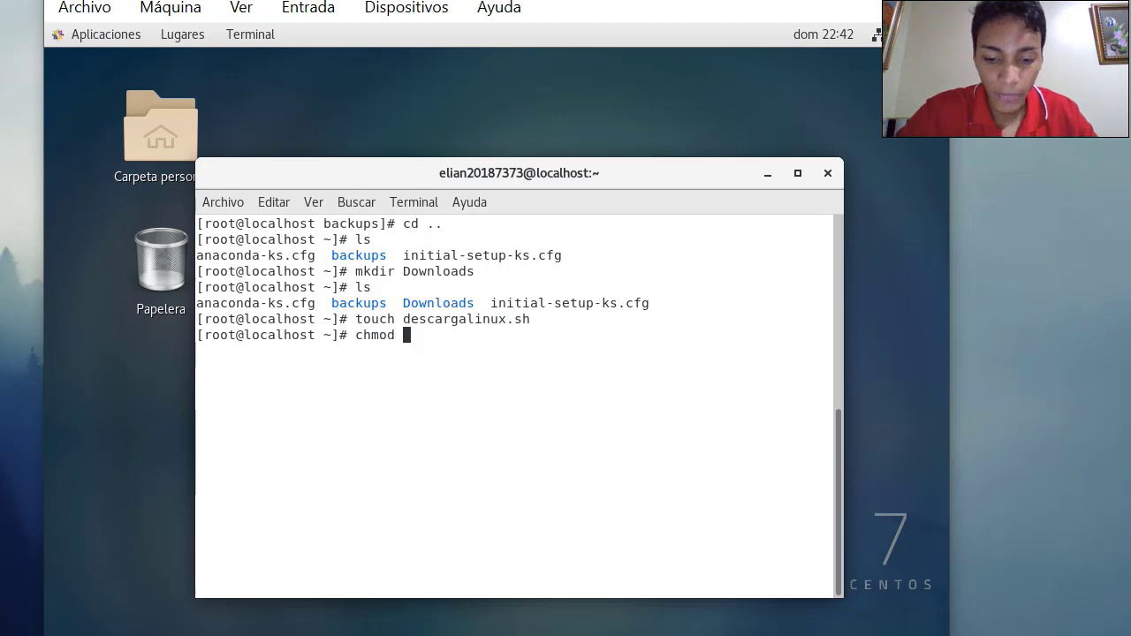
type("777 desc")
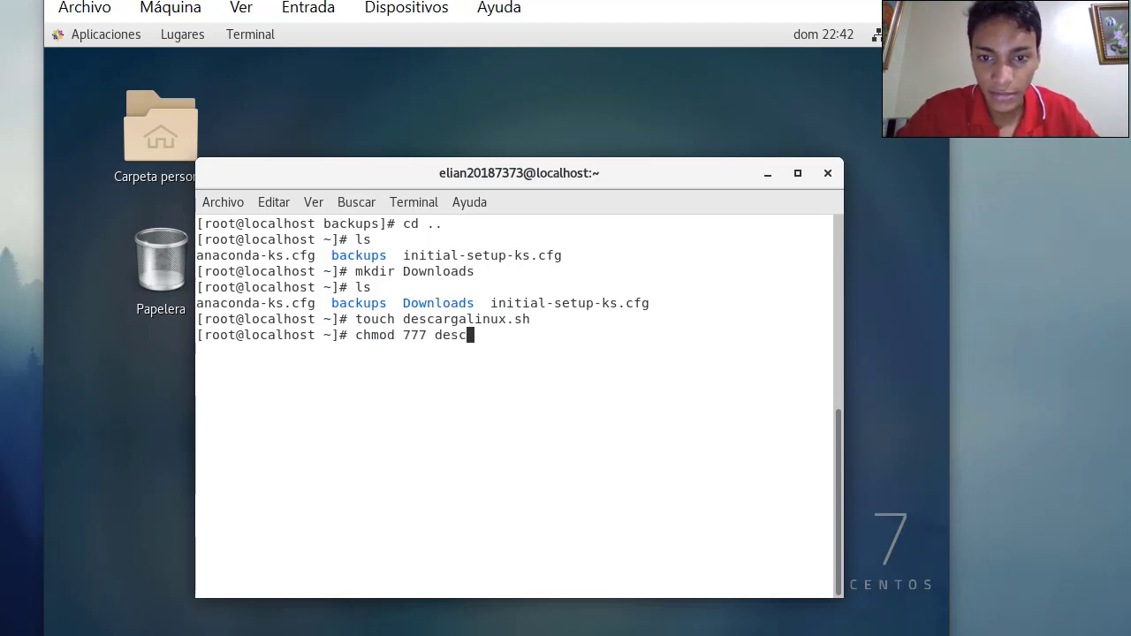
type("argalinux.sh")
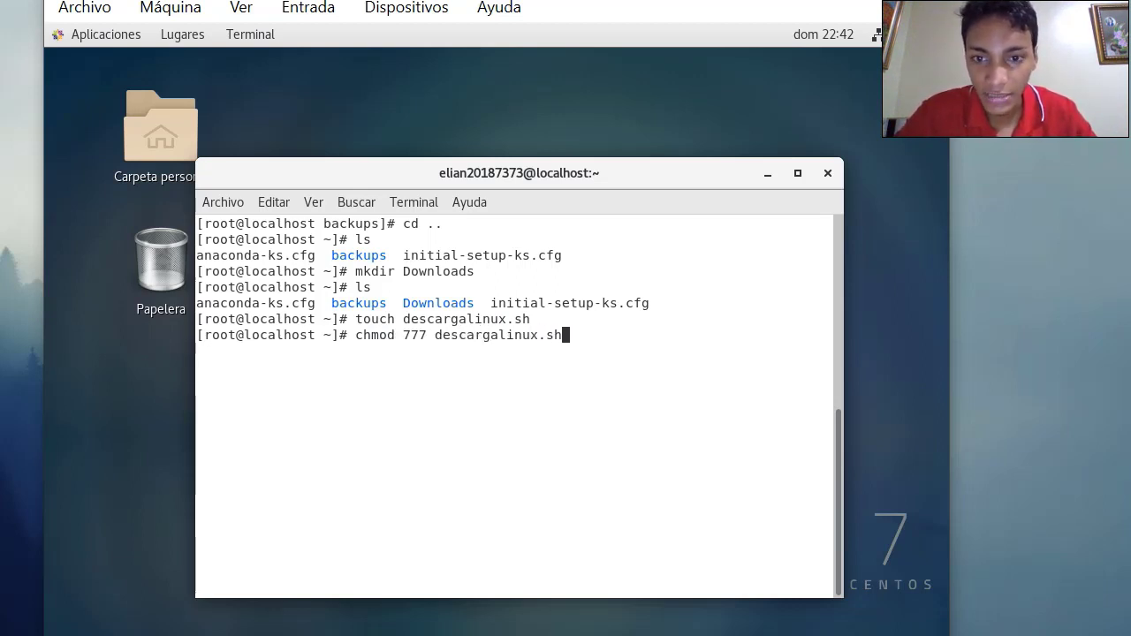
key("Return")
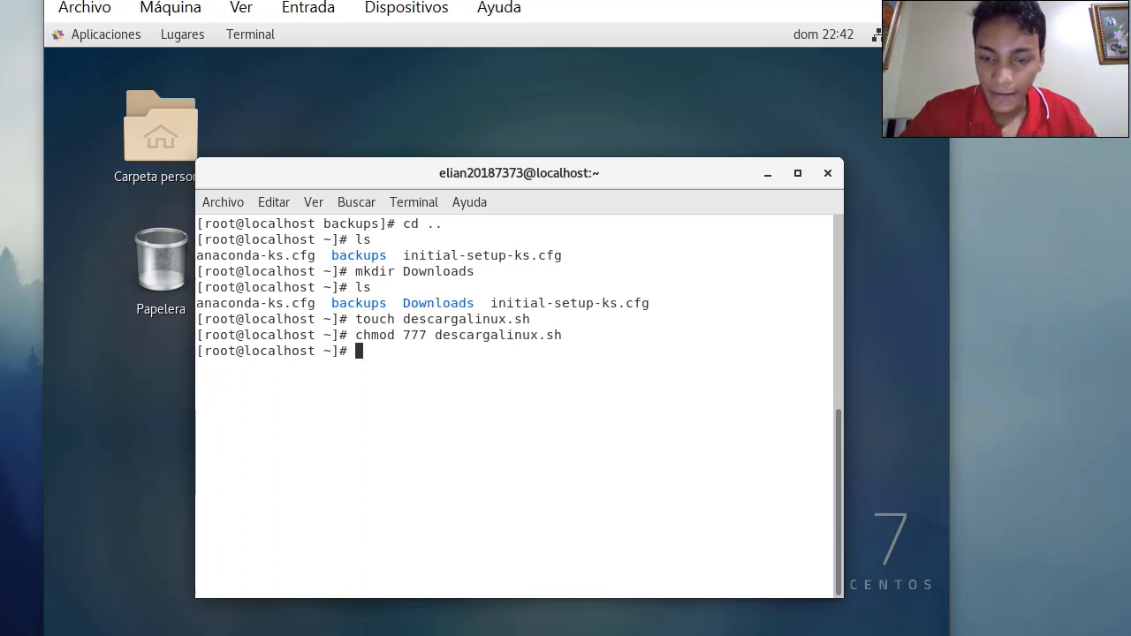
key("Up")
key("Left")
key("Left")
key("Left")
key("Left")
key("Left")
key("Left")
key("Left")
key("Left")
key("Left")
key("Left")
key("Left")
key("Left")
key("Left")
key("Left")
key("Left")
key("Left")
key("BackSpace")
key("BackSpace")
key("BackSpace")
key("BackSpace")
key("BackSpace")
key("BackSpace")
key("BackSpace")
key("BackSpace")
key("BackSpace")
key("BackSpace")
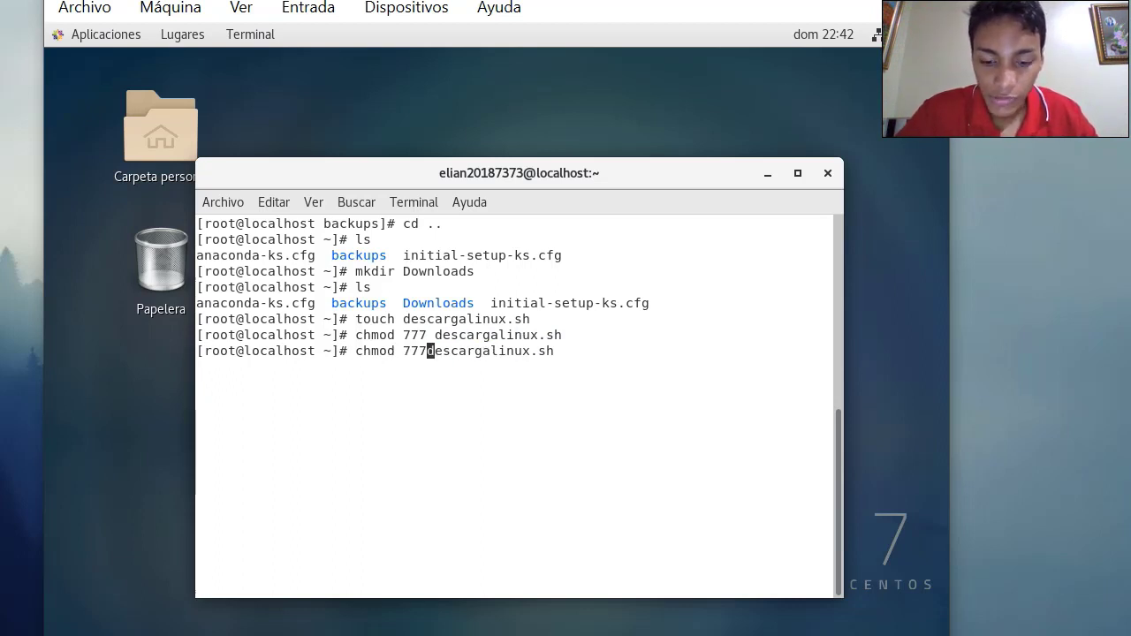
type("nano")
key("Return")
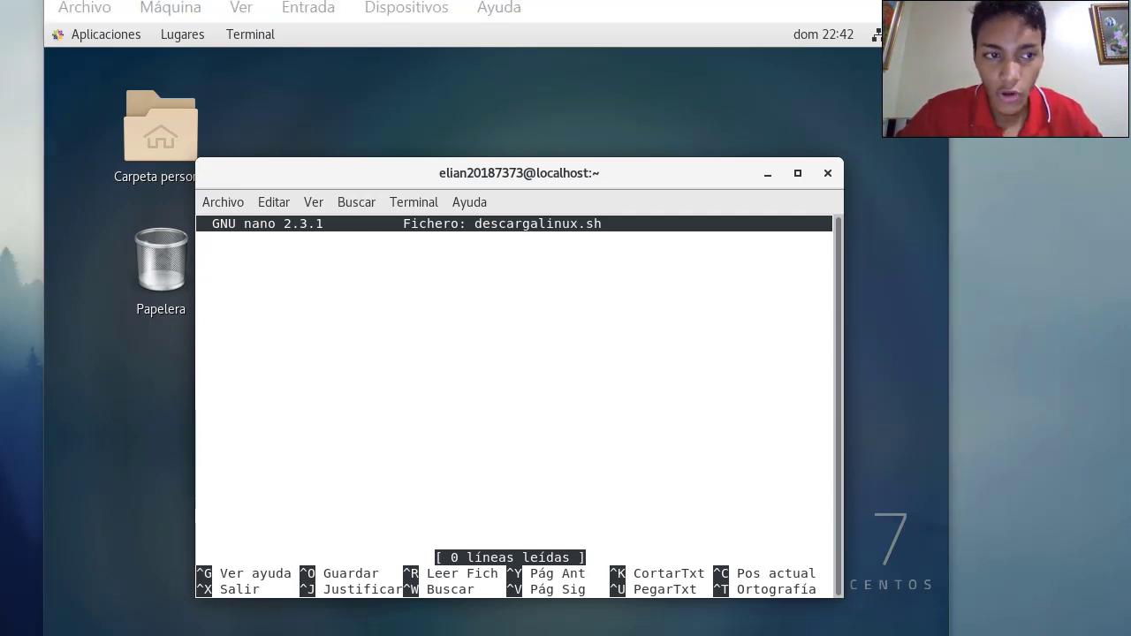
Write the #!/bin/bash shebang and name='backups.tar.gz', fixing the missing 's'
left_click(310, 361)
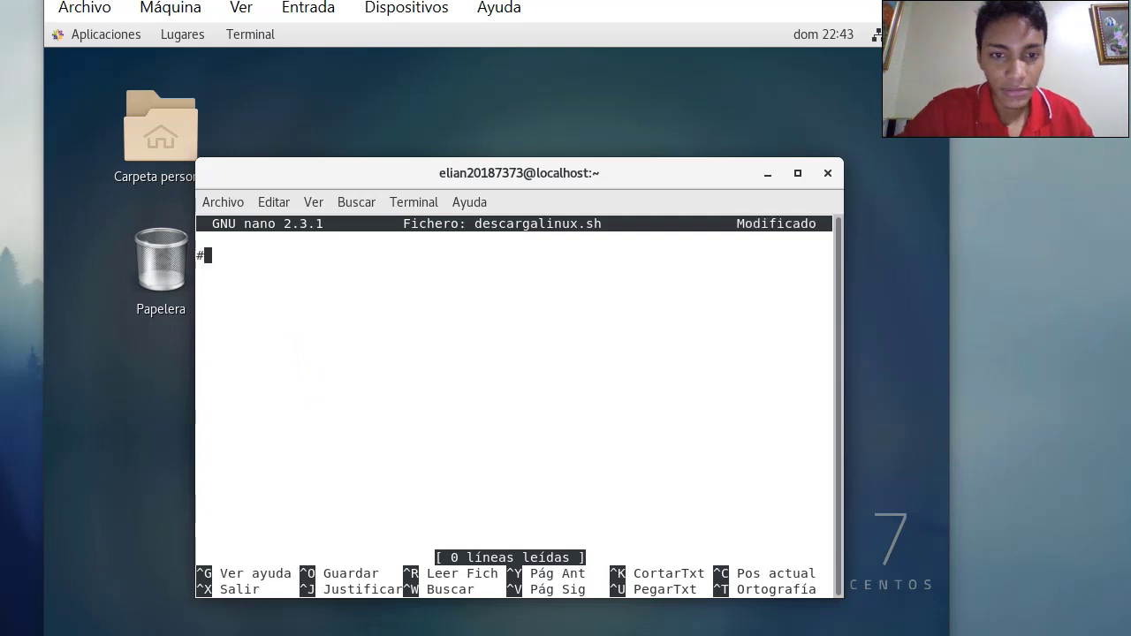
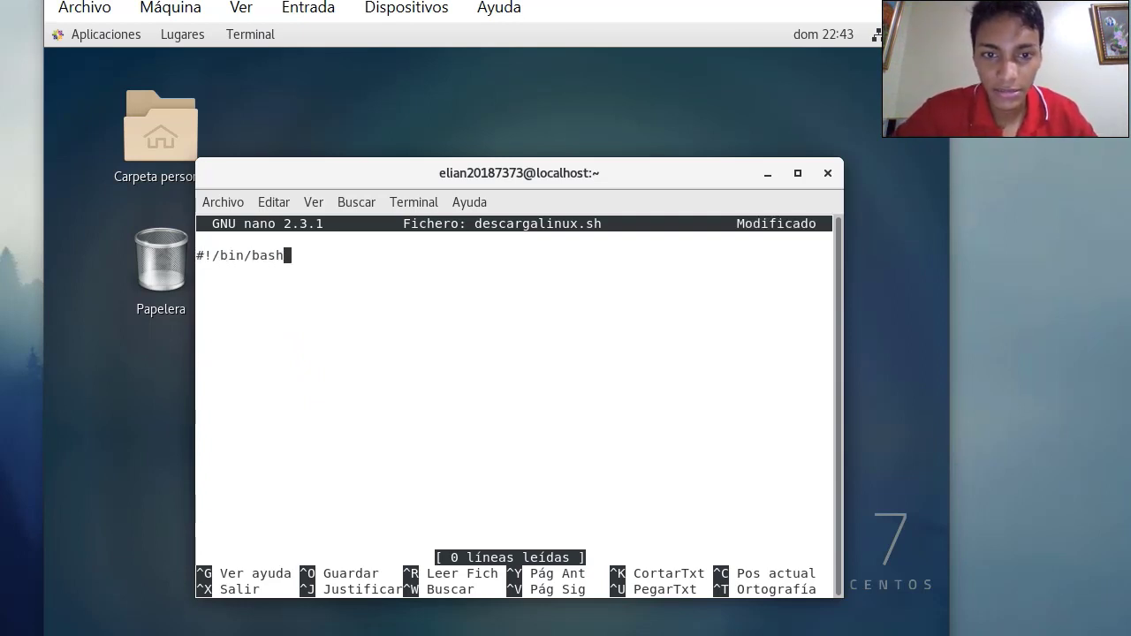
key("Return")
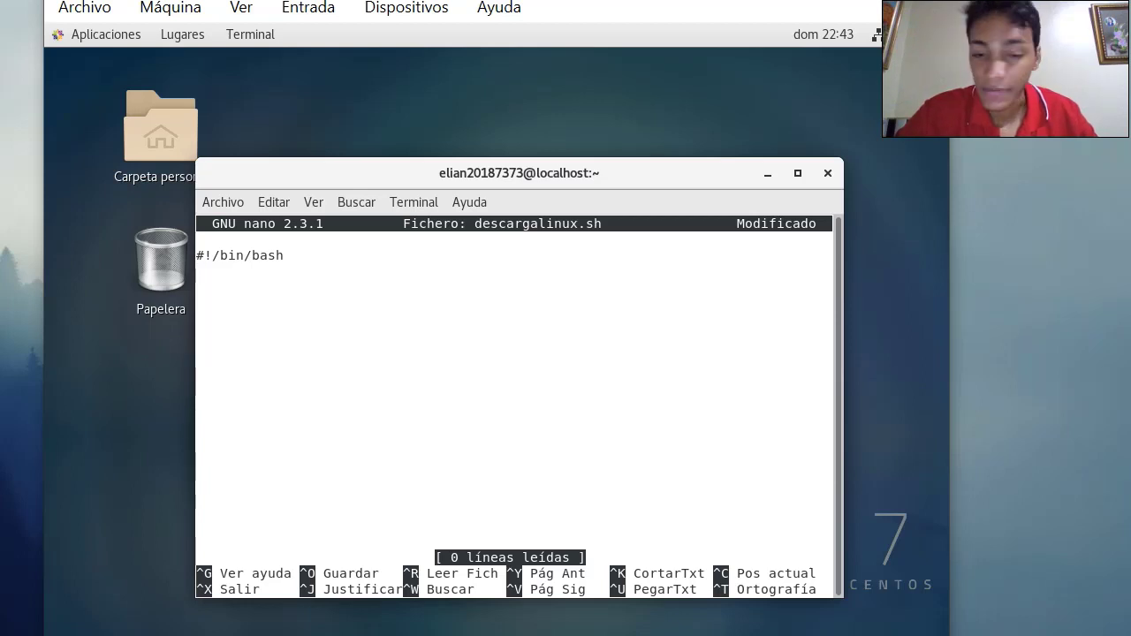
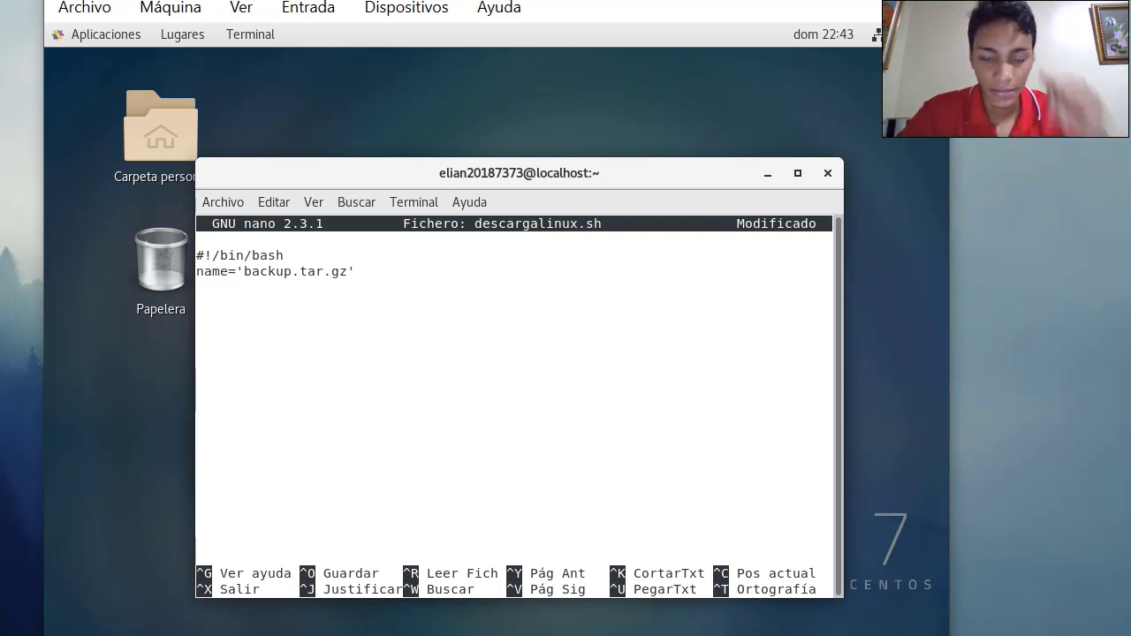
key("Left")
key("Left")
key("Left")
key("Left")
key("Left")
key("Left")
key("Left")
key("Left")
key("Left")
key("Left")
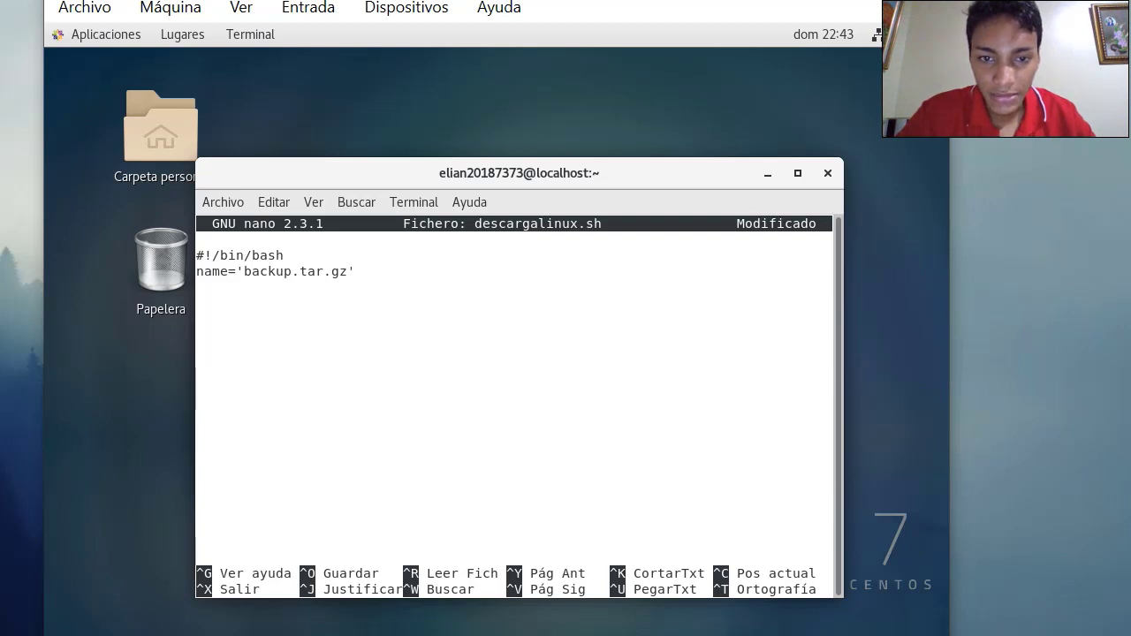
key("BackSpace")
key("Right")
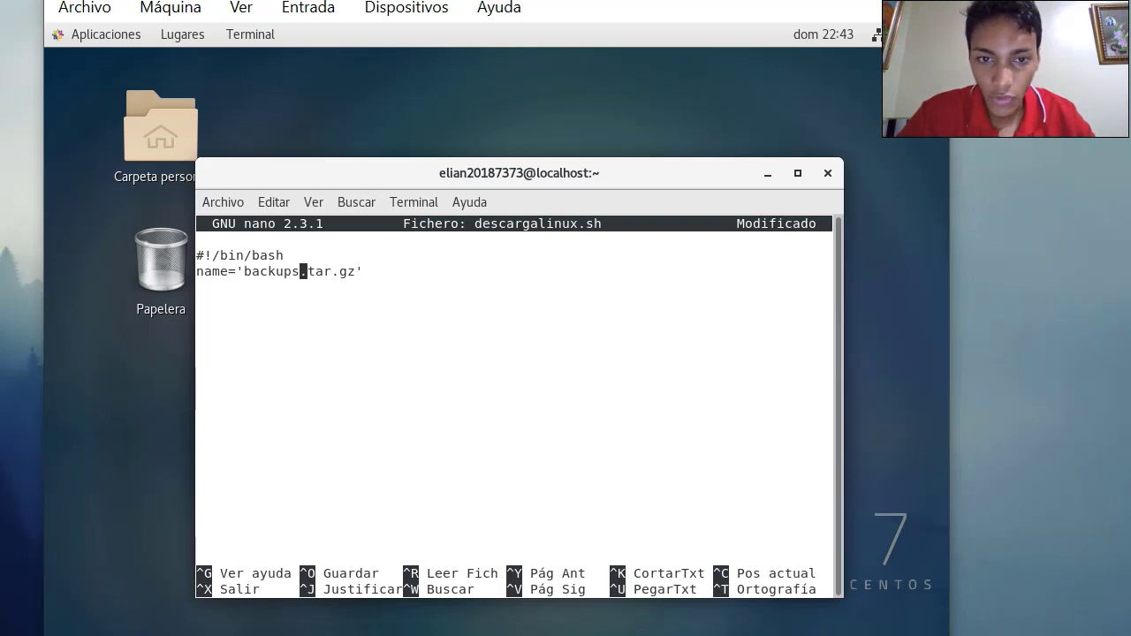
key("Right")
key("Right")
key("Down")
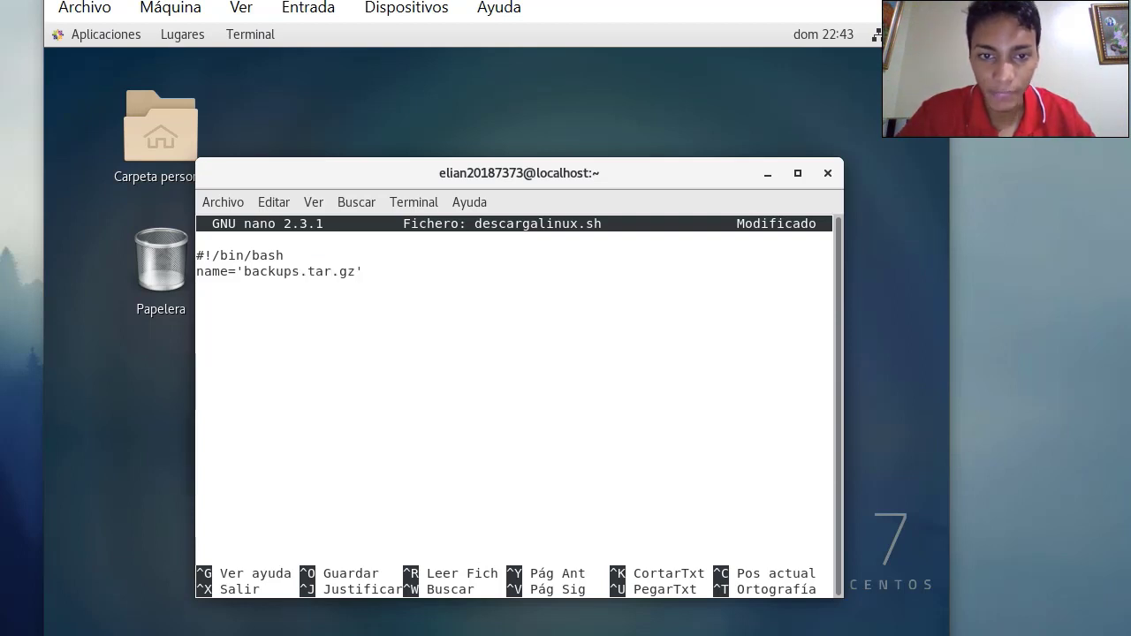
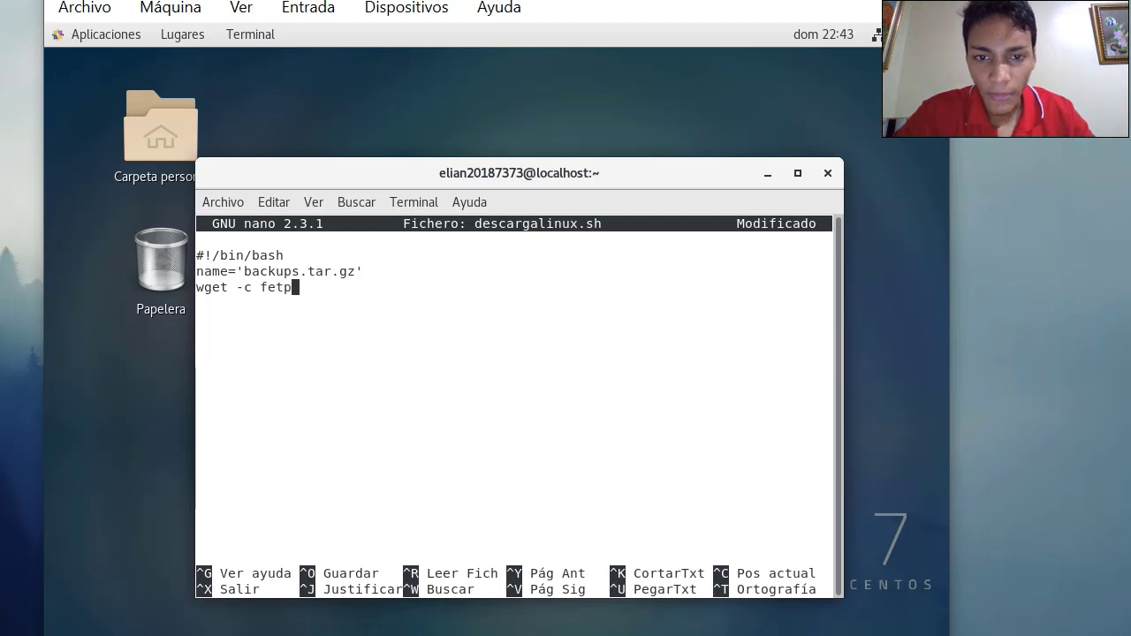
key("BackSpace")
key("BackSpace")
key("BackSpace")
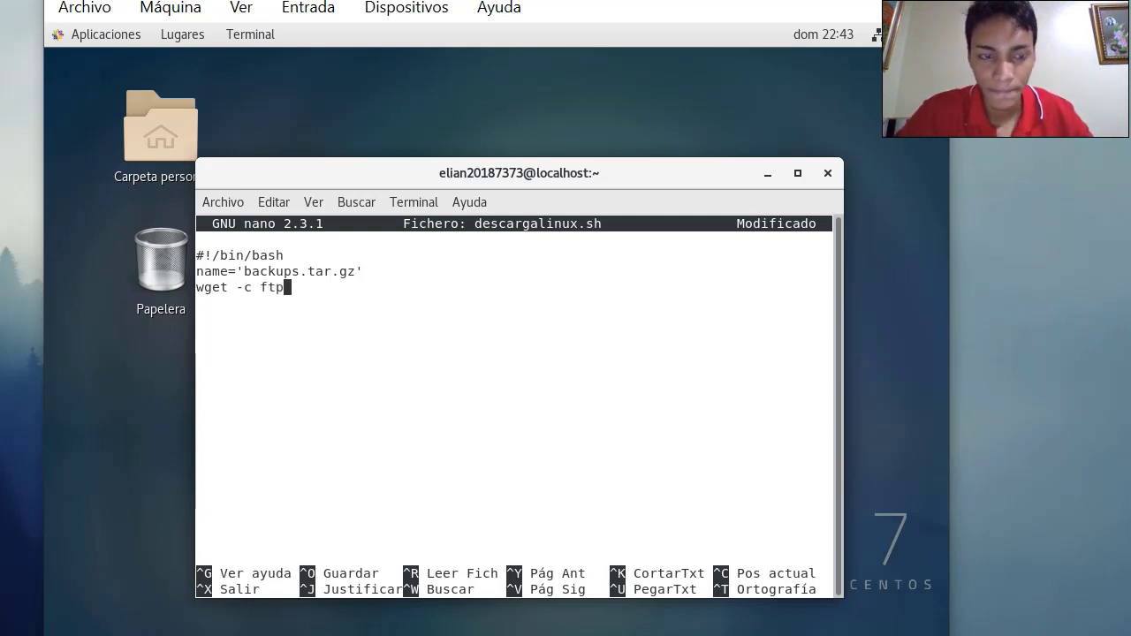
key("BackSpace")
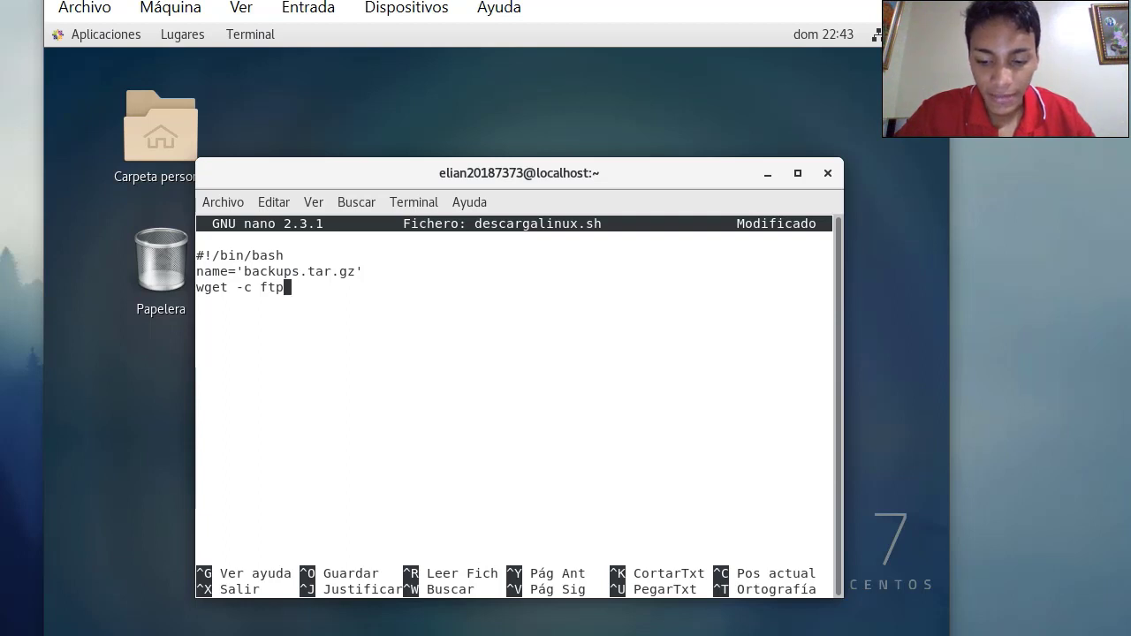
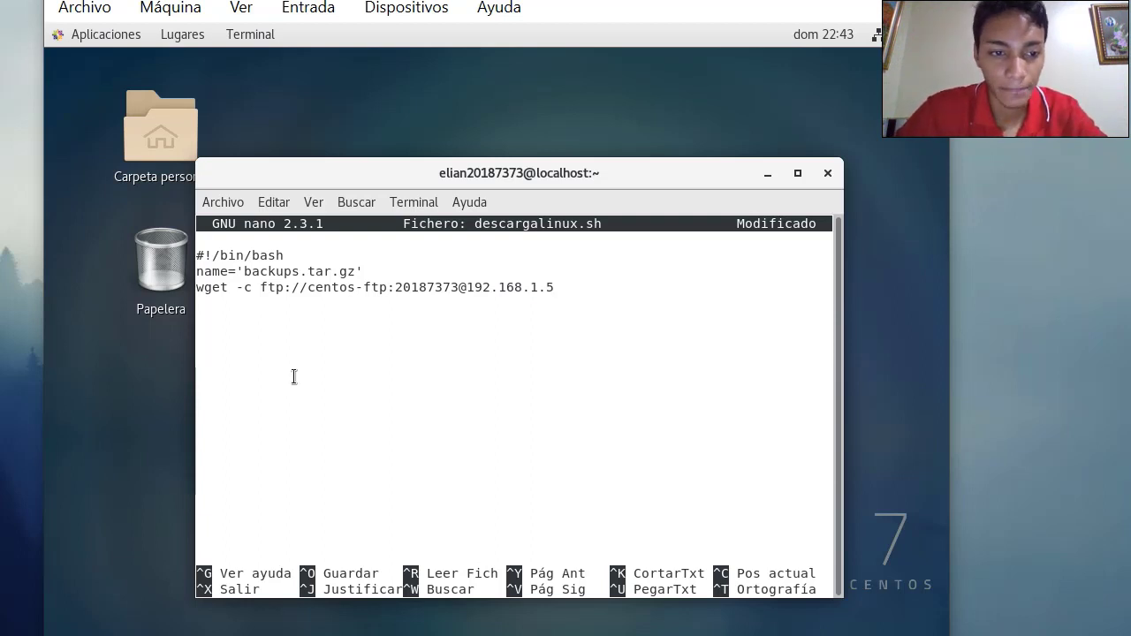
left_click(578, 331)
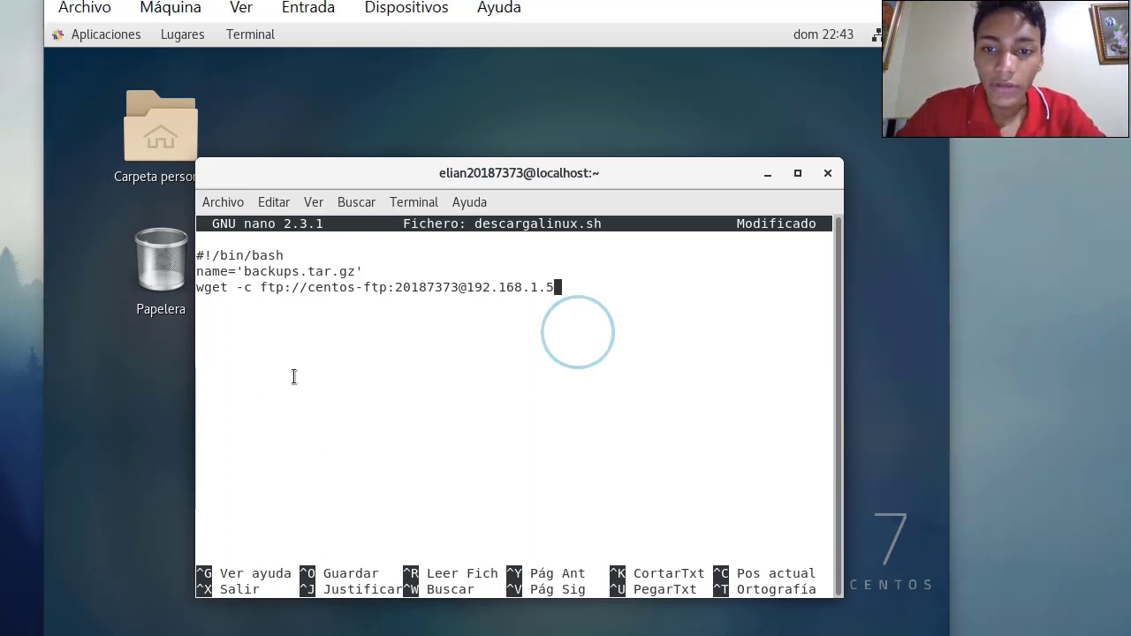
type(".")
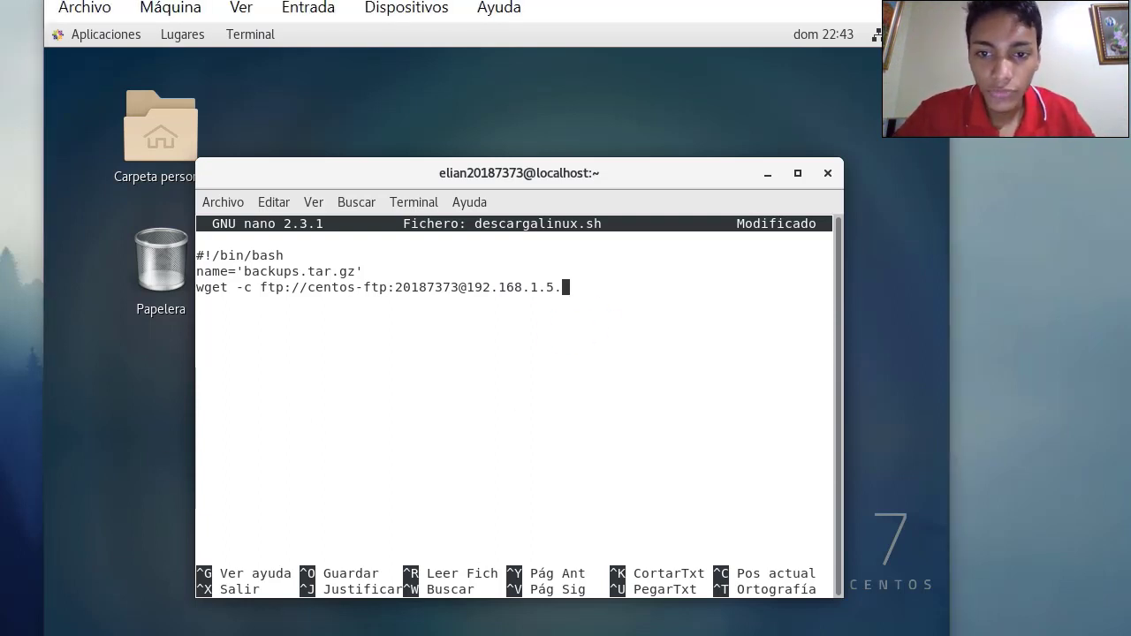
key("BackSpace")
type("/")
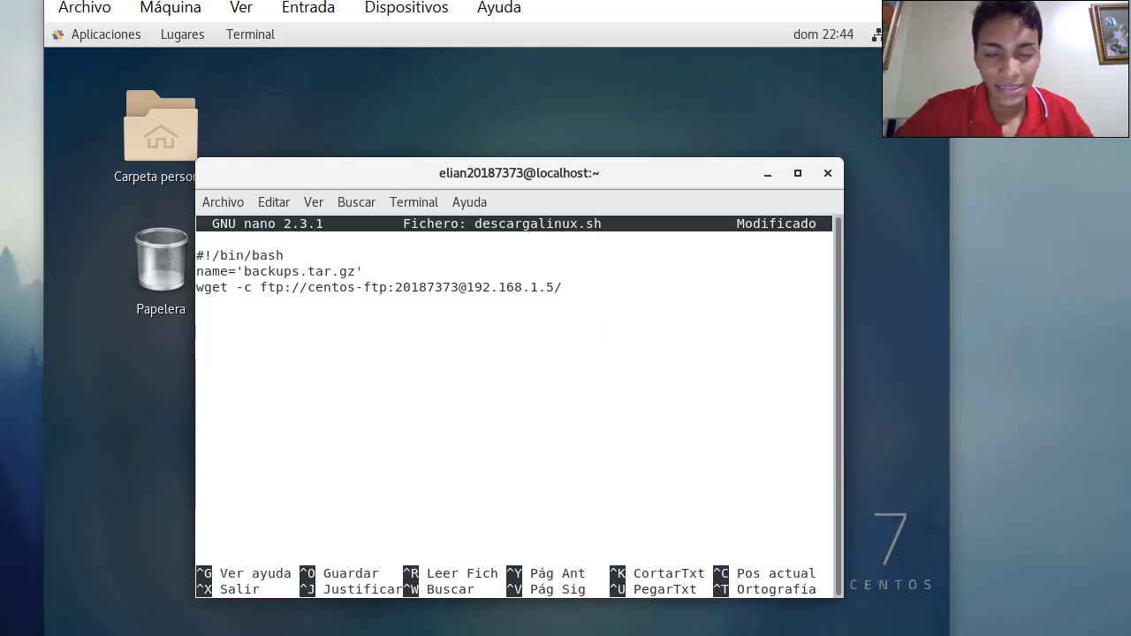
type("$")
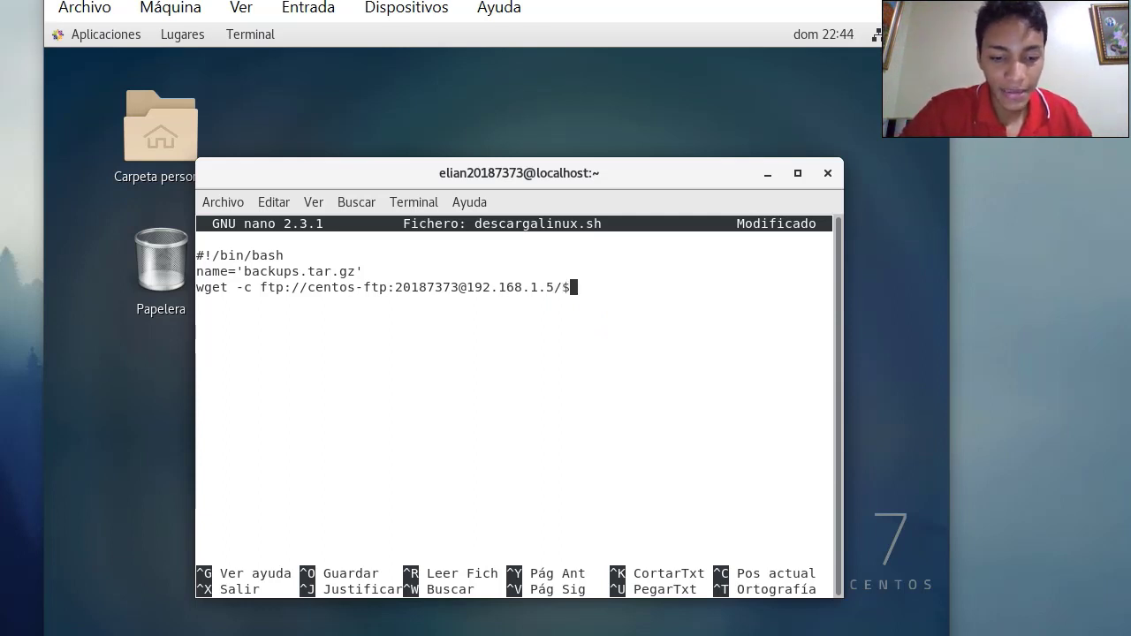
type("name")
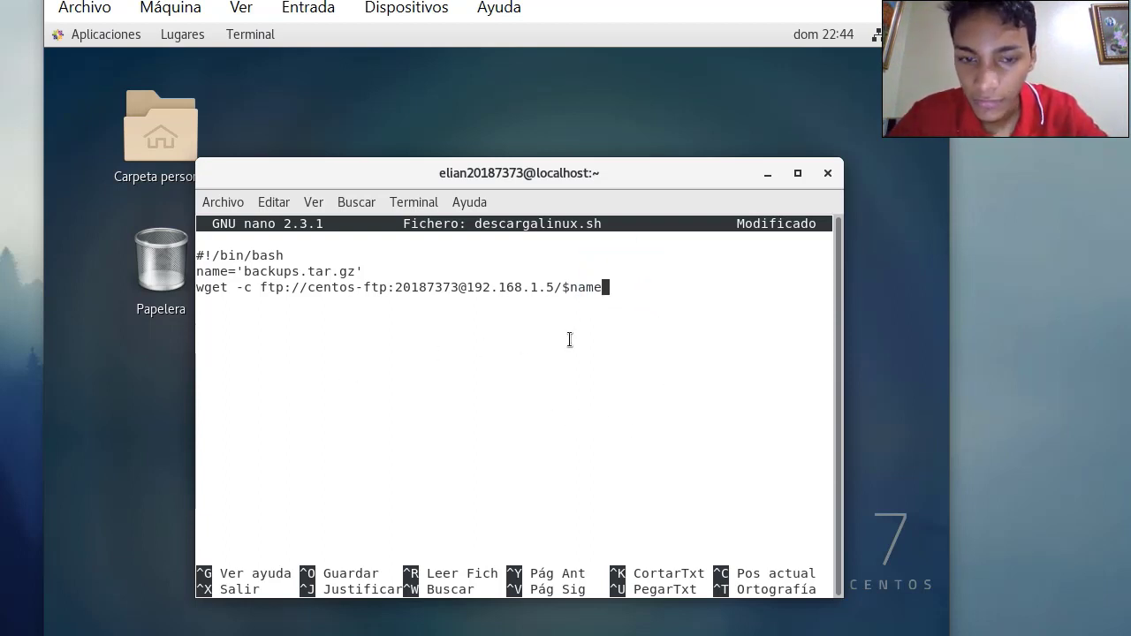
key("Return")
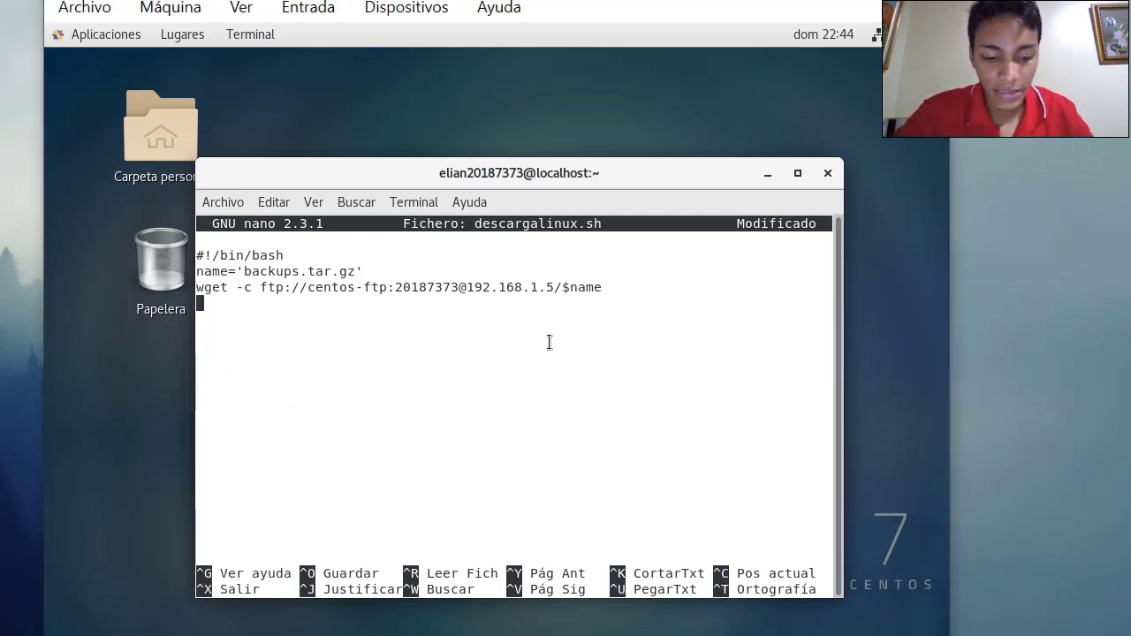
type("exit 0")
key("Return")
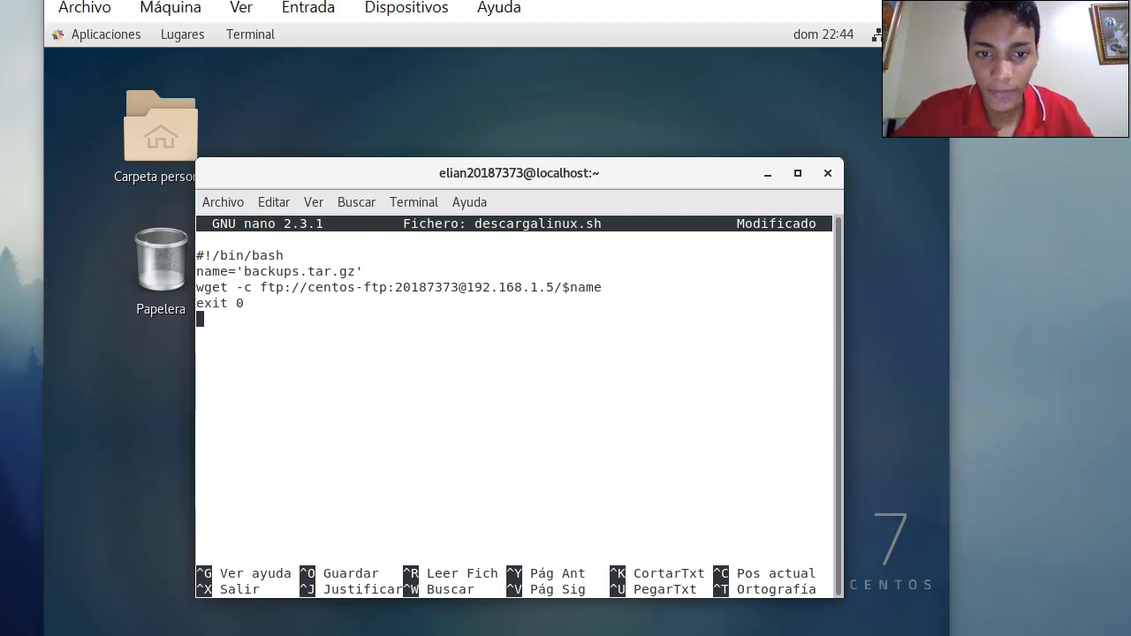
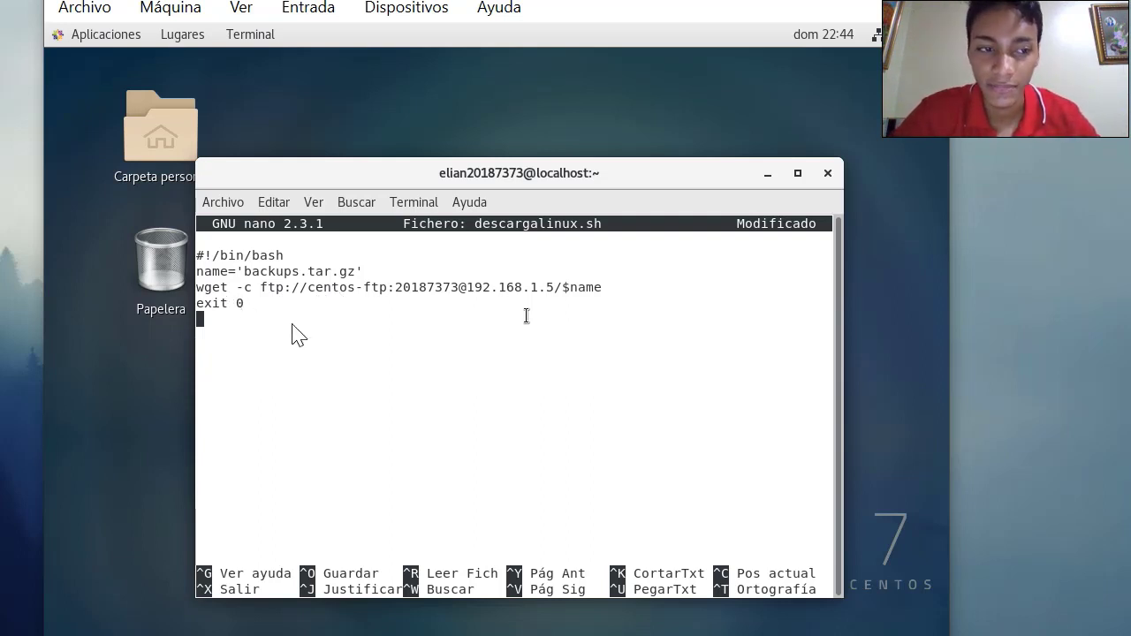
Delete the stray x below exit 0 and exit nano, answering S to save descargalinux.sh
type("x")
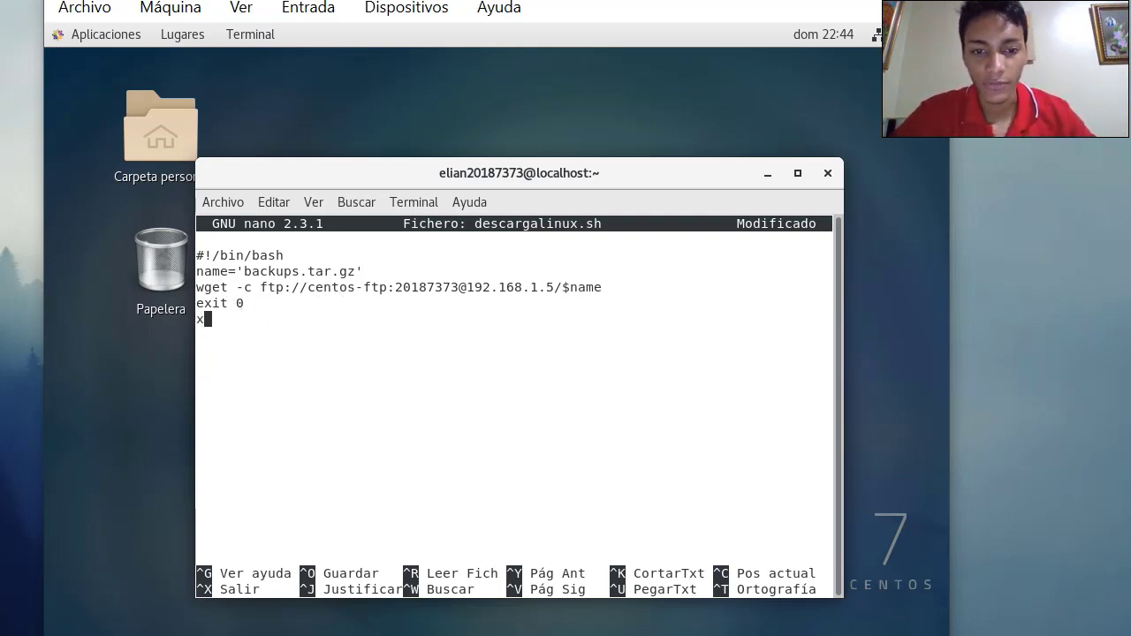
key("BackSpace")
key("ctrl+x")
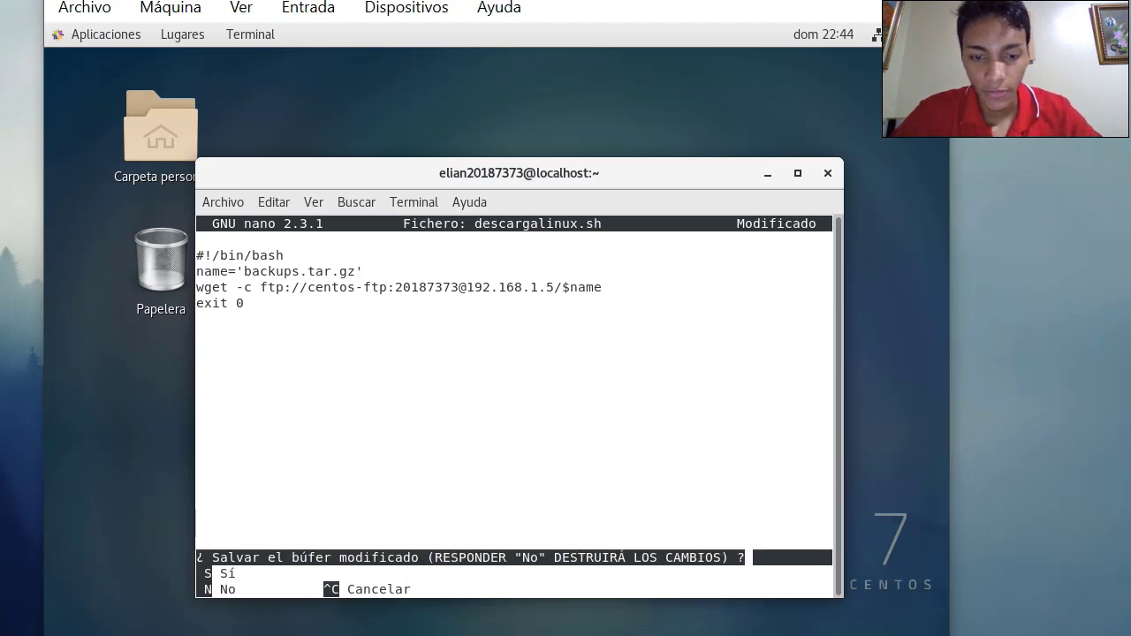
key("s")
key("Return")
Reopen descargalinux.sh to check it, close it unchanged, and clear the terminal
key("Up")
key("Up")
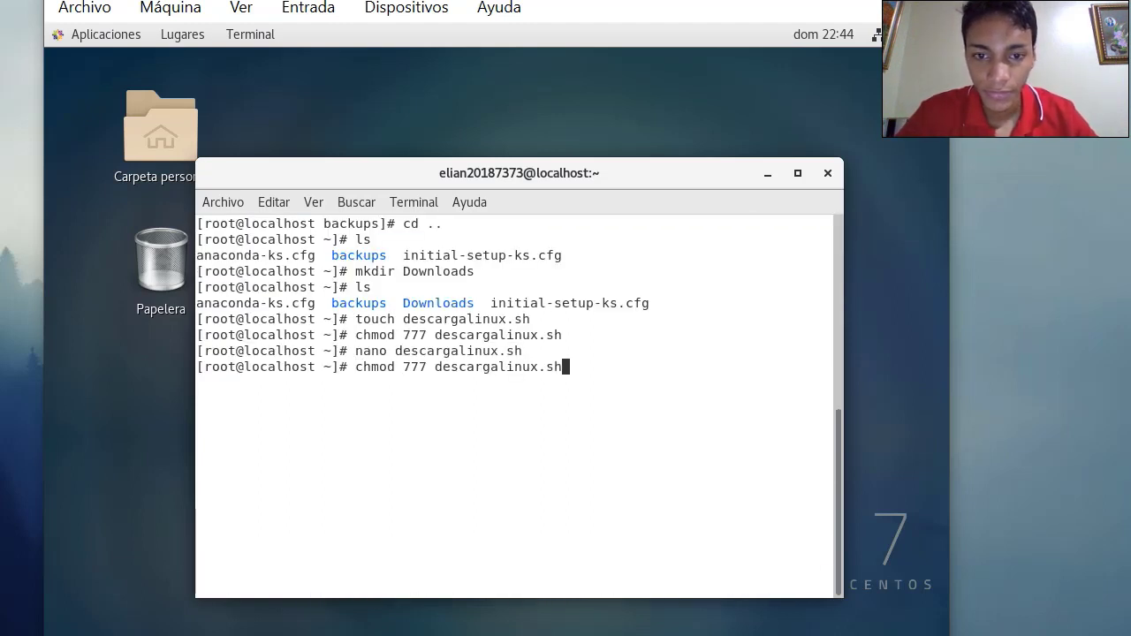
key("Down")
key("Return")
key("ctrl+x")
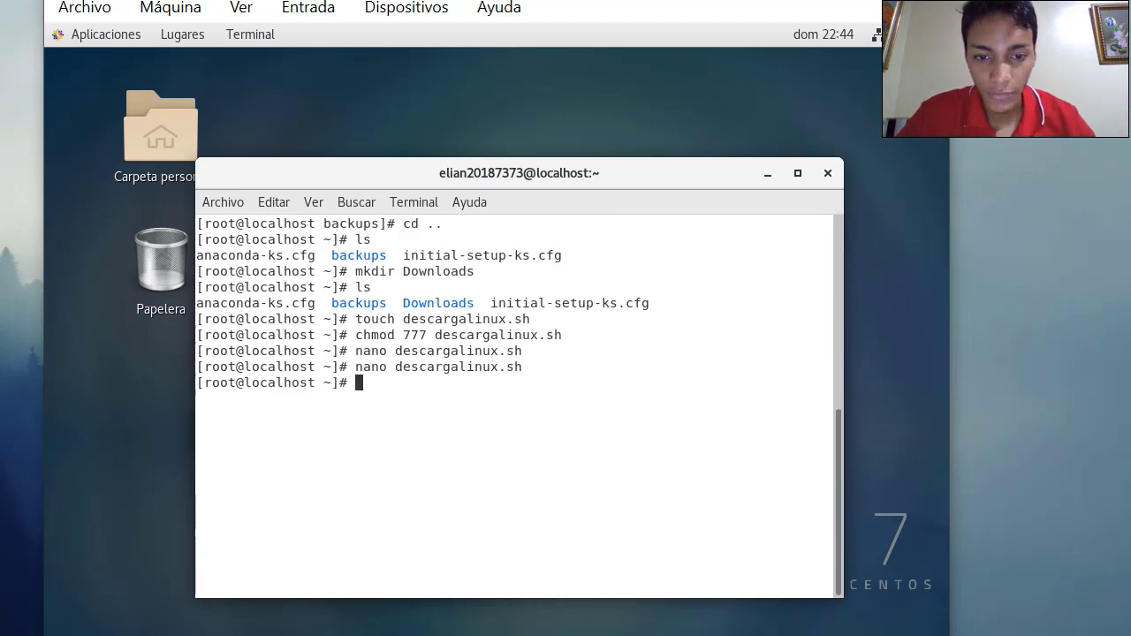
type("clear")
key("Return")
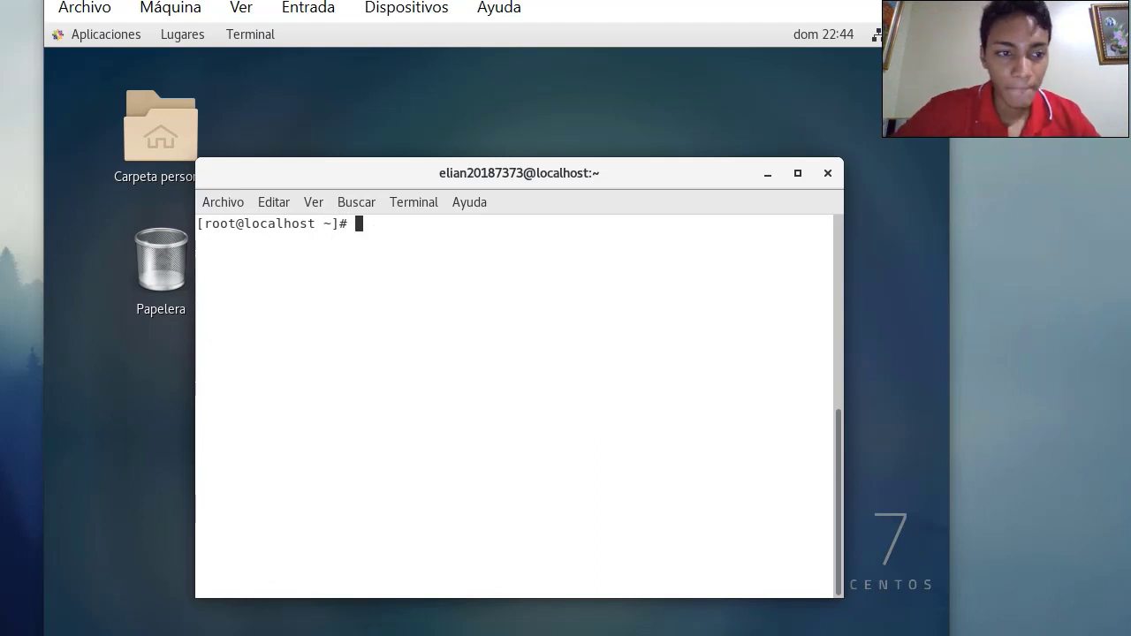
Run ./descargalinux.sh to download backups.tar.gz over FTP, then list the home folder
key("Up")
key("Up")
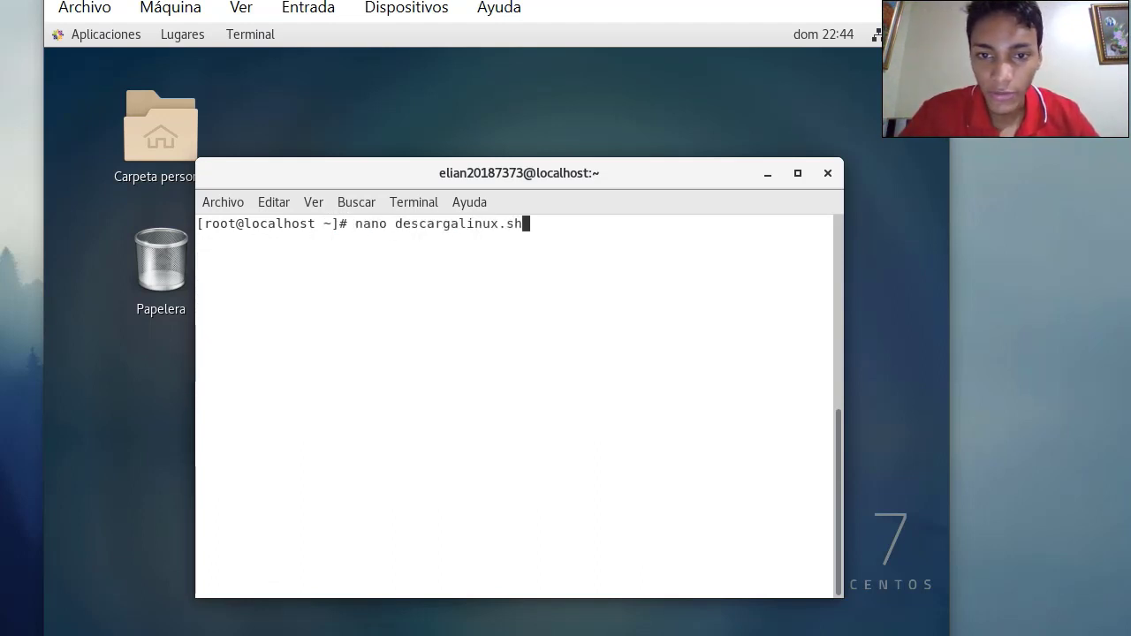
key("Left")
key("Left")
key("Left")
key("Left")
key("Left")
key("Left")
key("Left")
key("Left")
key("Left")
key("Left")
key("Left")
key("Left")
key("Left")
key("Left")
key("Left")
key("Left")
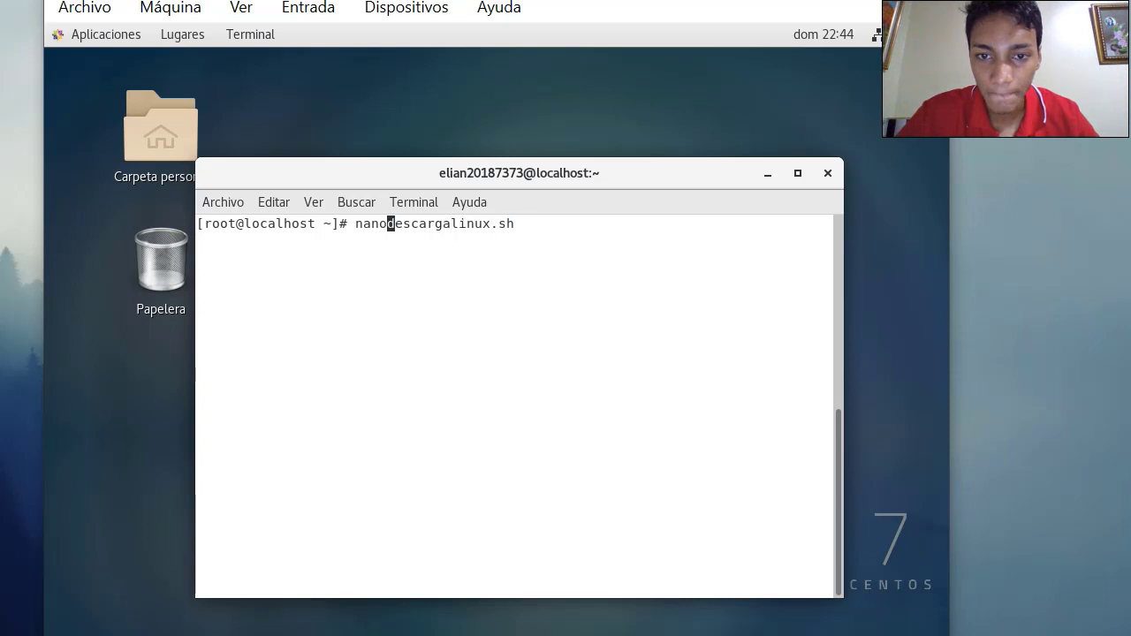
key("BackSpace")
key("BackSpace")
key("BackSpace")
key("BackSpace")
key("BackSpace")
type("./")
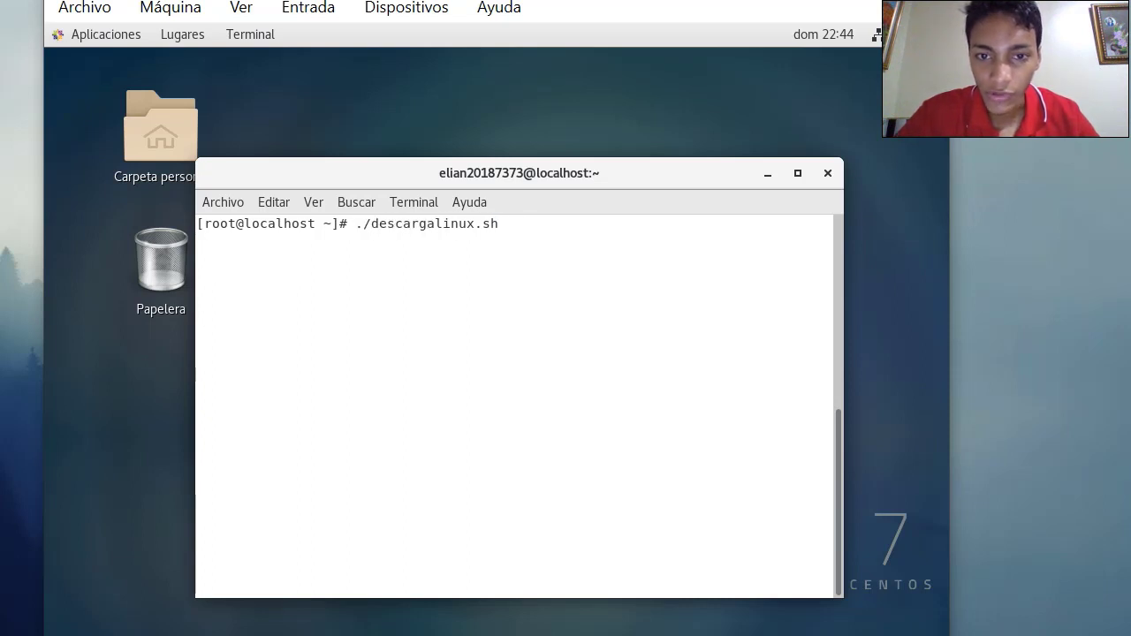
key("Return")
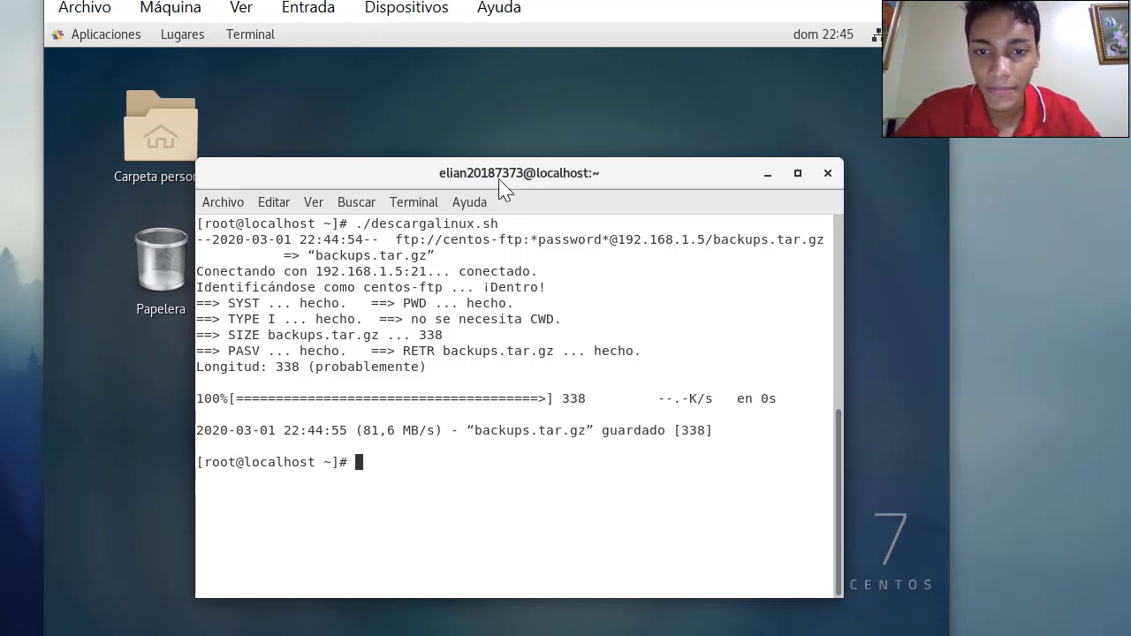
type("ls")
key("Return")
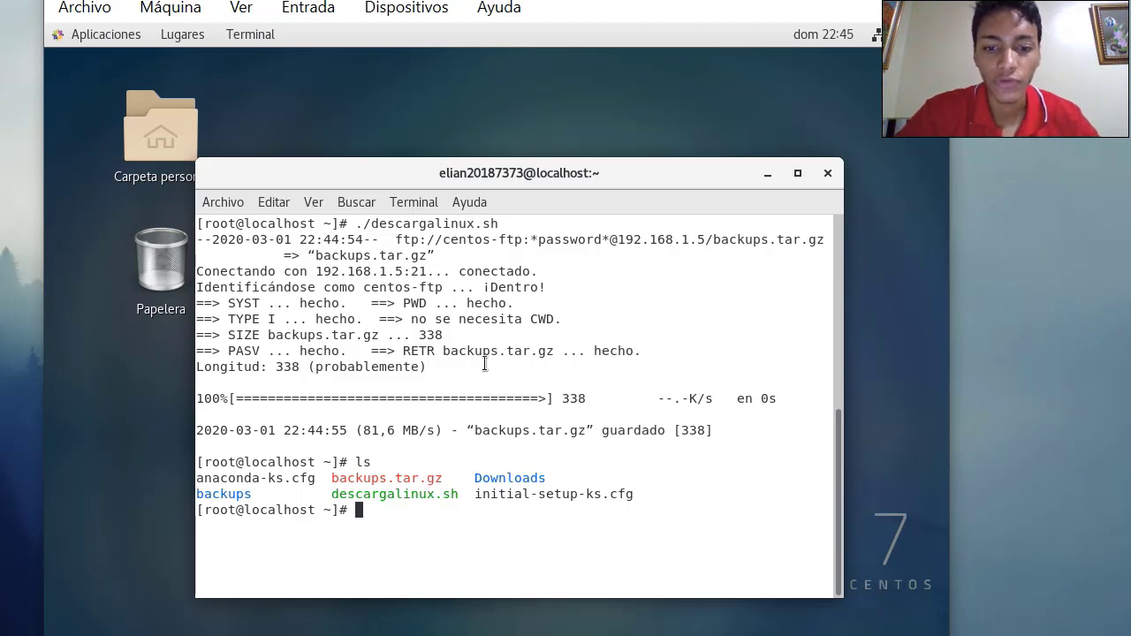
Enter the command nano /etc/crontab at the root prompt, correcting typos along the way
type("nano")
key("BackSpace")
key("BackSpace")
key("BackSpace")
key("BackSpace")
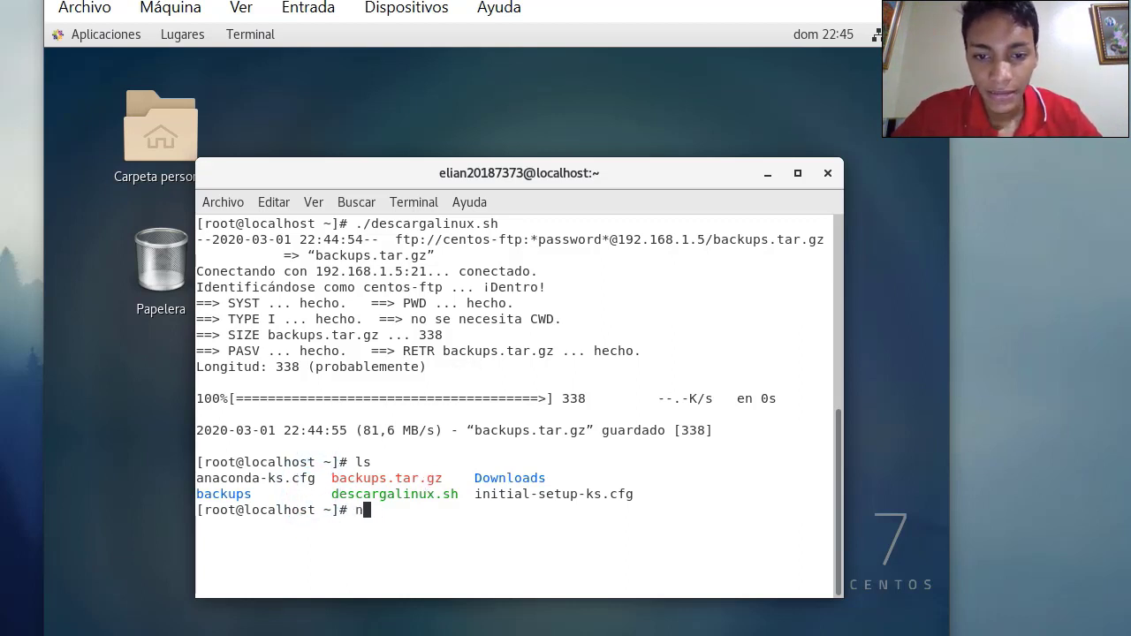
type("nano /et")
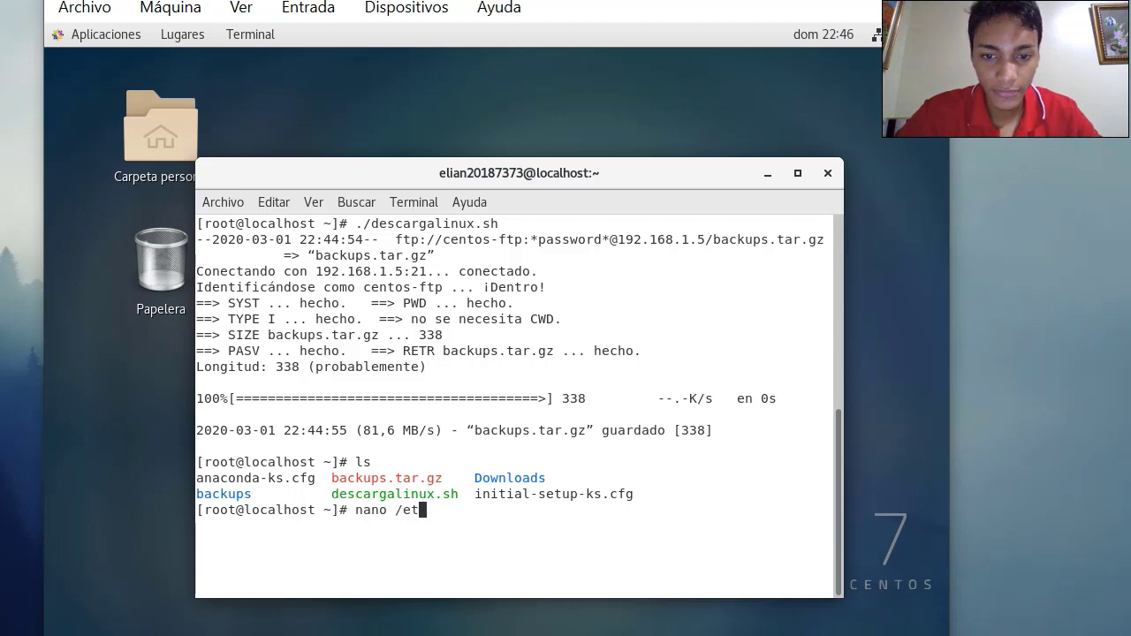
type("c/cron")
key("BackSpace")
key("BackSpace")
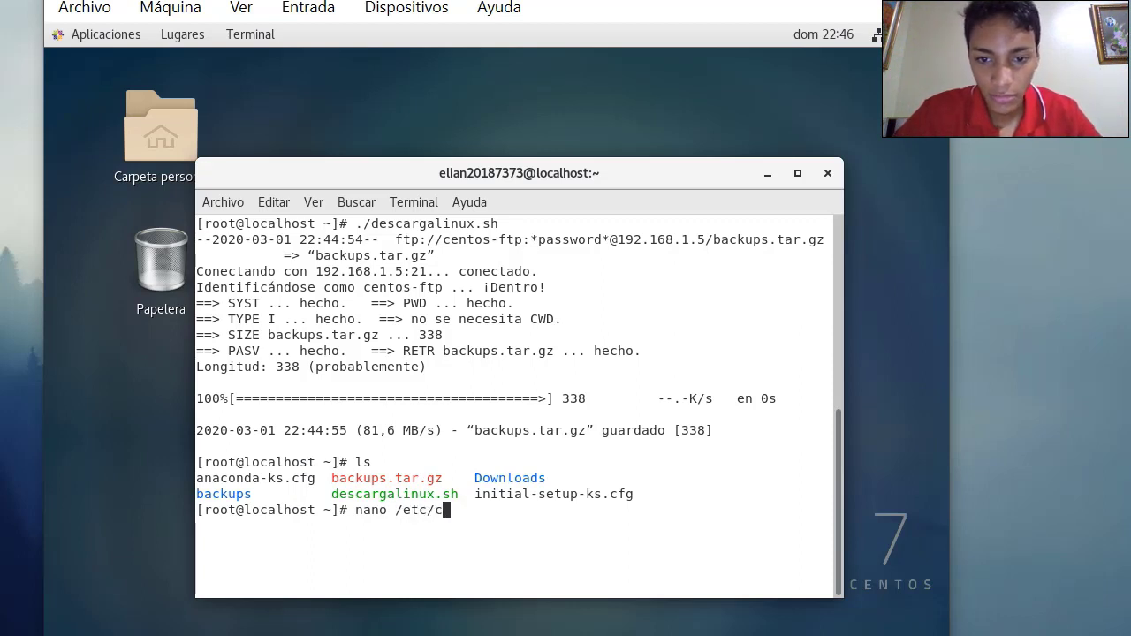
type("rontab")
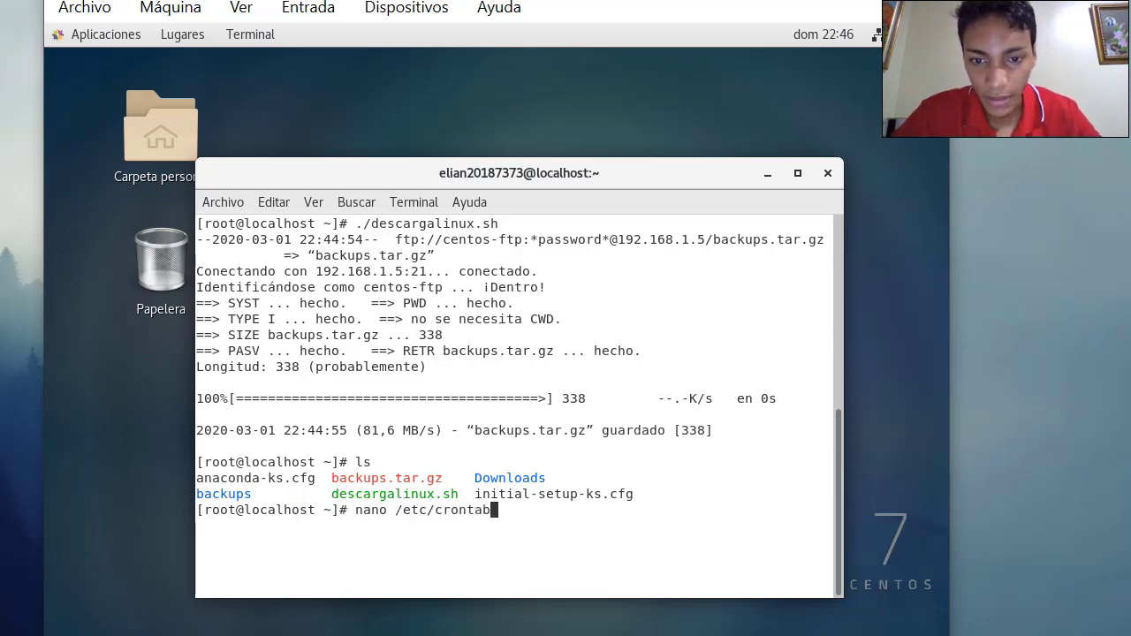
key("Return")
Review the crontab example header's field ranges, minute 0-59 and hour 0-23
key("Down")
key("Down")
key("Down")
key("Down")
key("Down")
key("Down")
key("Down")
key("Down")
key("Down")
key("Down")
key("Down")
key("Down")
key("Down")
key("Down")
key("Down")
key("Down")
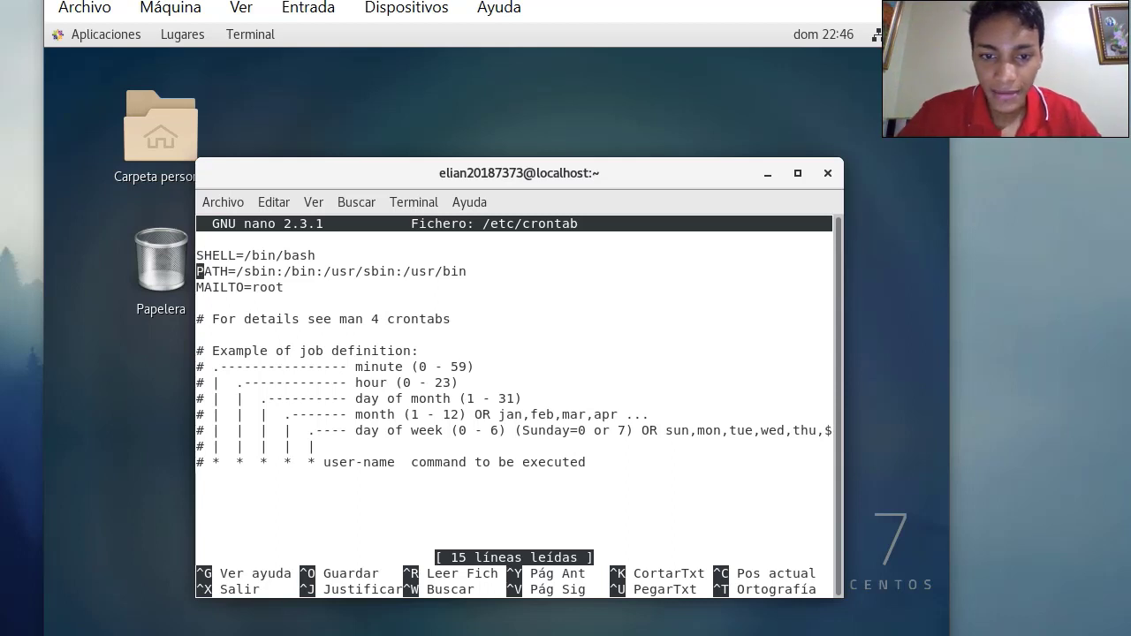
key("Up")
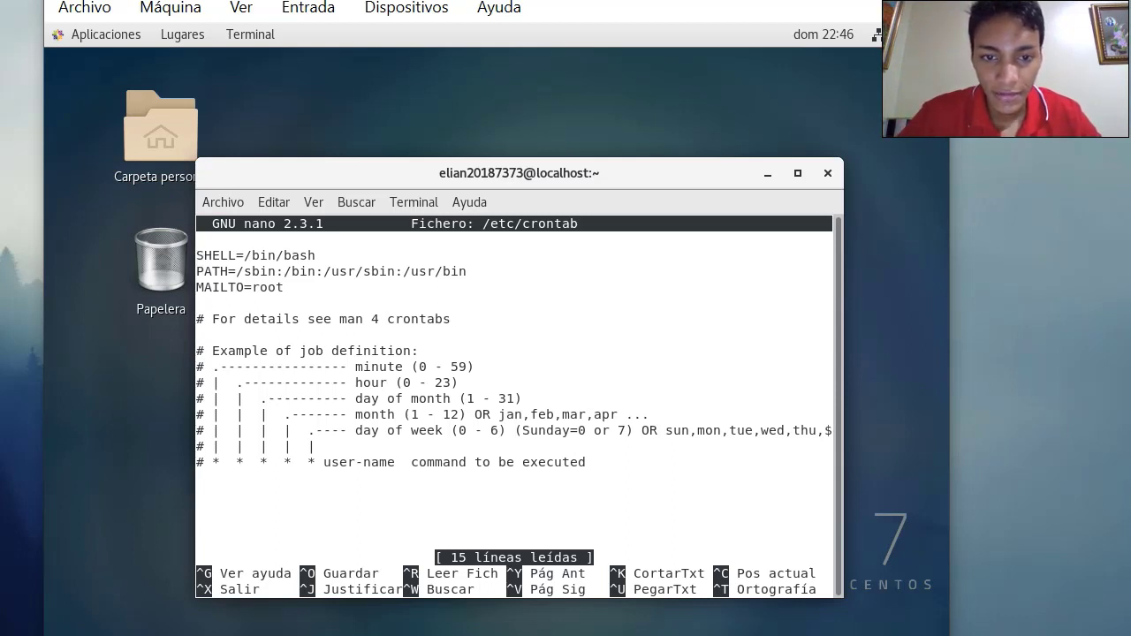
key("Down")
key("Up")
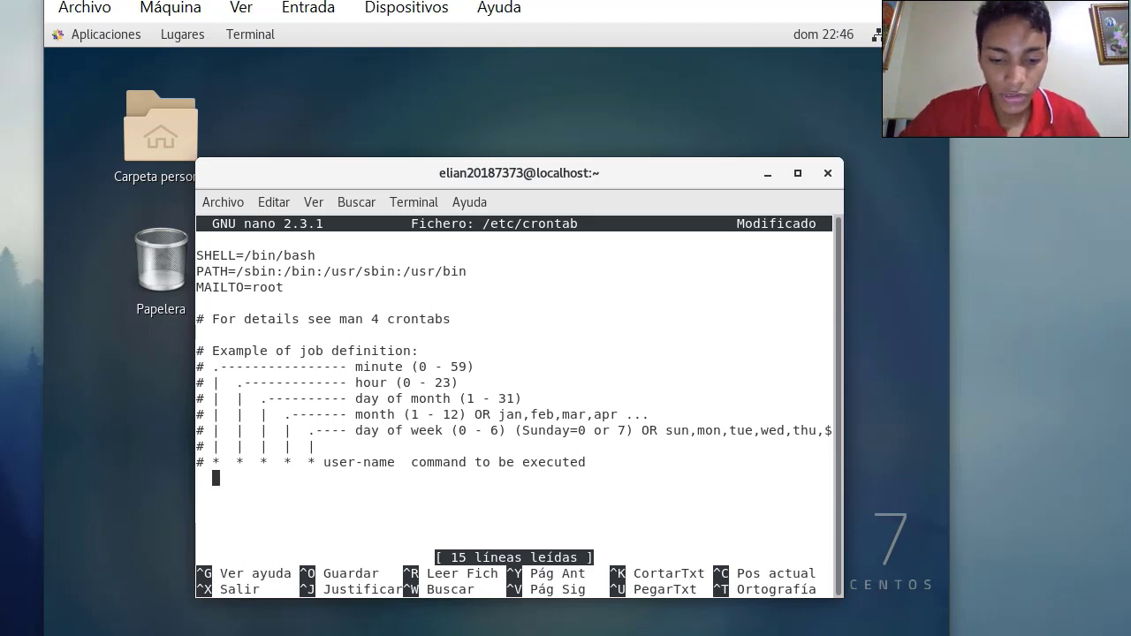
type("*")
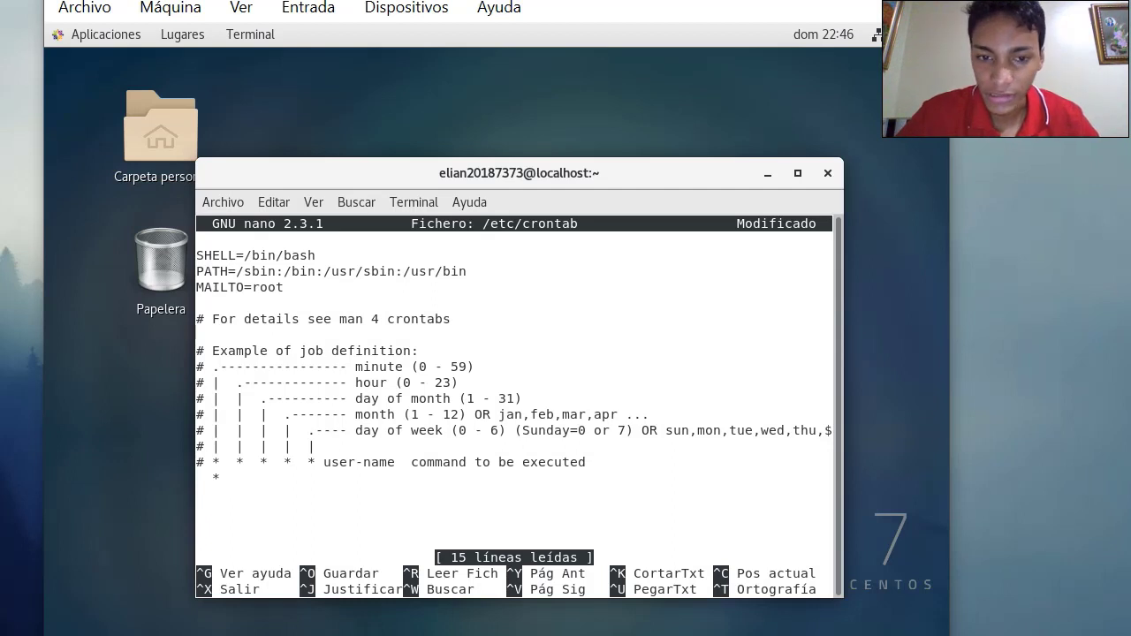
key("Up")
key("Up")
key("Up")
key("Up")
key("Up")
key("Up")
key("Right")
key("Right")
key("Right")
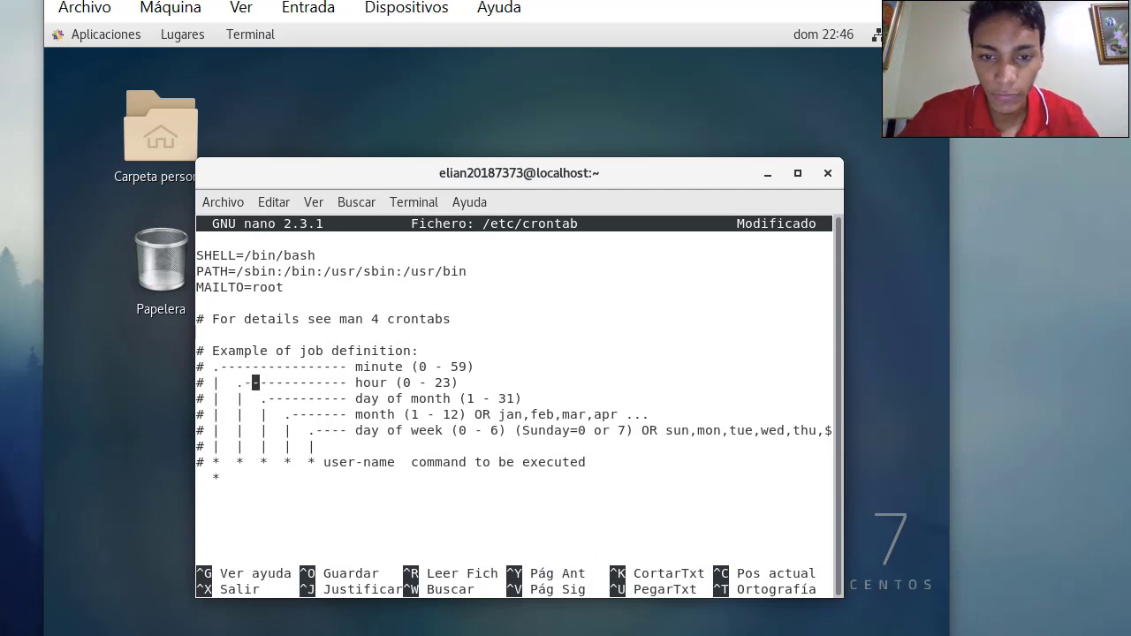
key("Right")
key("Right")
key("Right")
key("Right")
key("Right")
key("Right")
key("Right")
key("Right")
key("Right")
key("Right")
key("Right")
key("Right")
key("Right")
key("Right")
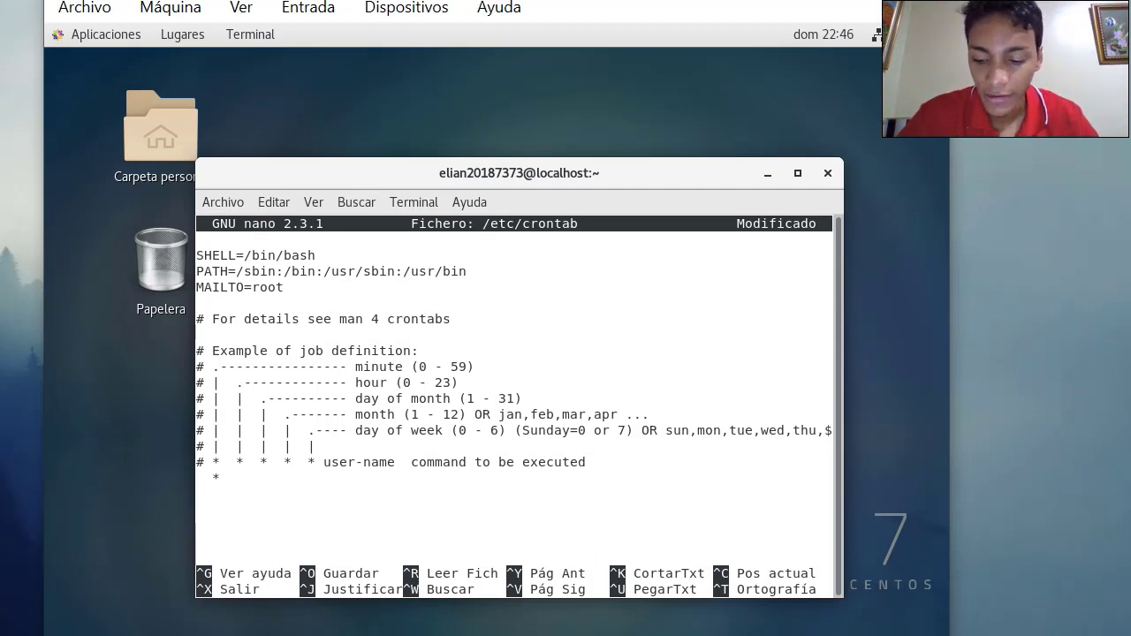
key("Left")
key("Right")
key("Right")
key("Right")
key("Right")
key("Right")
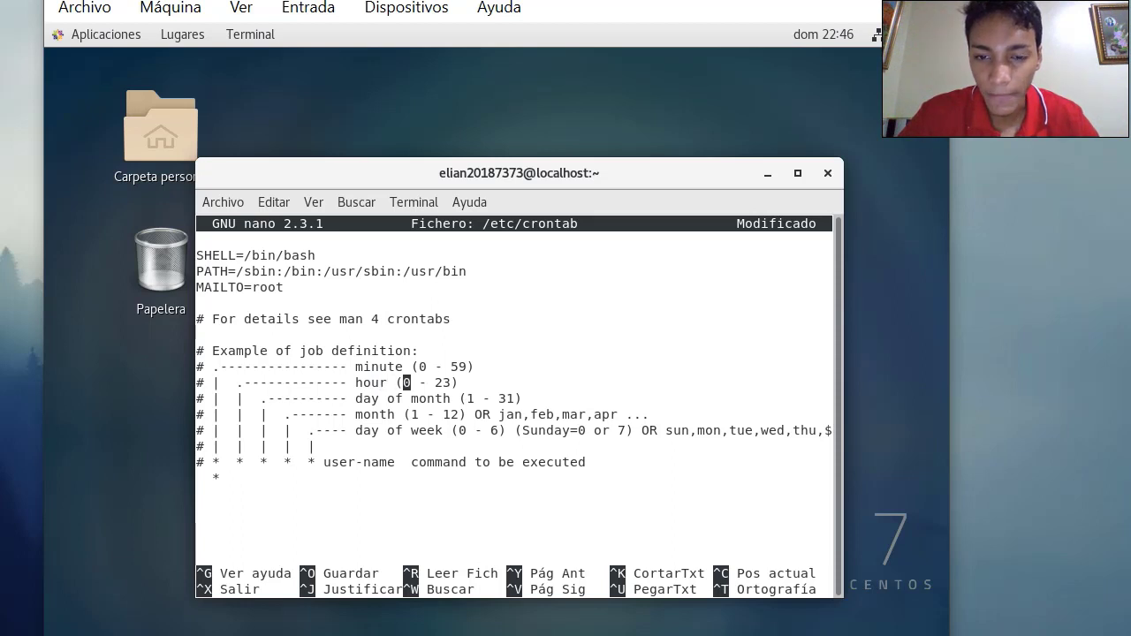
key("Right")
key("Right")
key("Right")
key("Right")
key("Up")
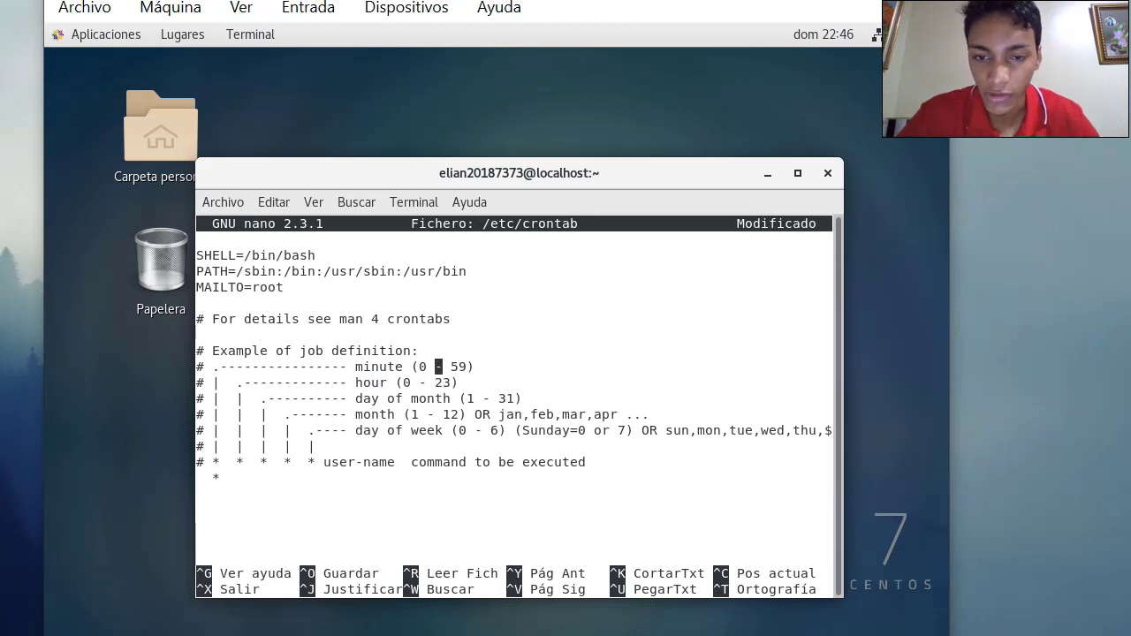
key("Right")
key("Down")
key("Left")
key("Left")
key("Left")
key("Left")
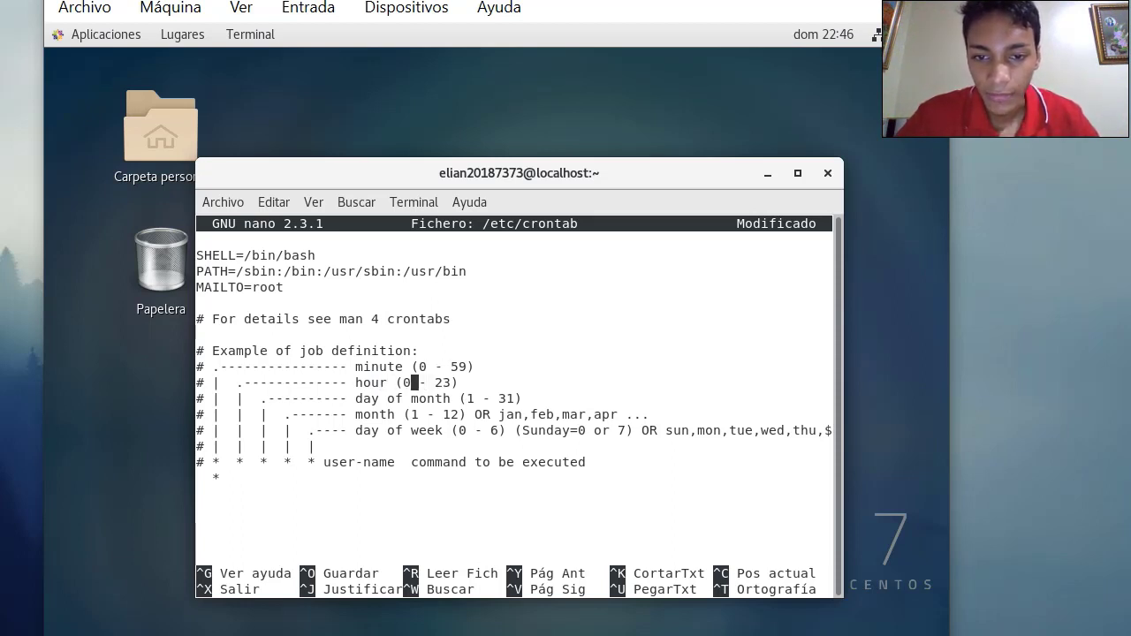
key("Right")
key("Right")
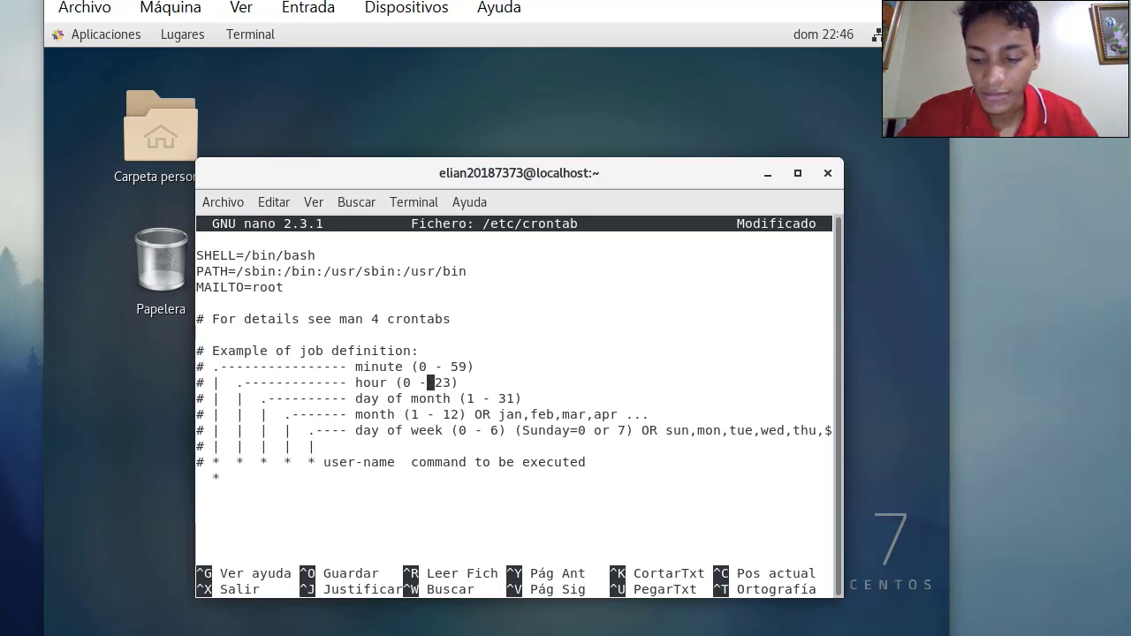
key("Left")
key("Left")
key("Left")
key("Left")
key("Left")
key("Left")
key("Left")
key("Left")
key("Left")
key("Left")
key("Left")
key("Left")
key("Left")
key("Left")
key("Left")
key("Left")
key("Left")
key("Left")
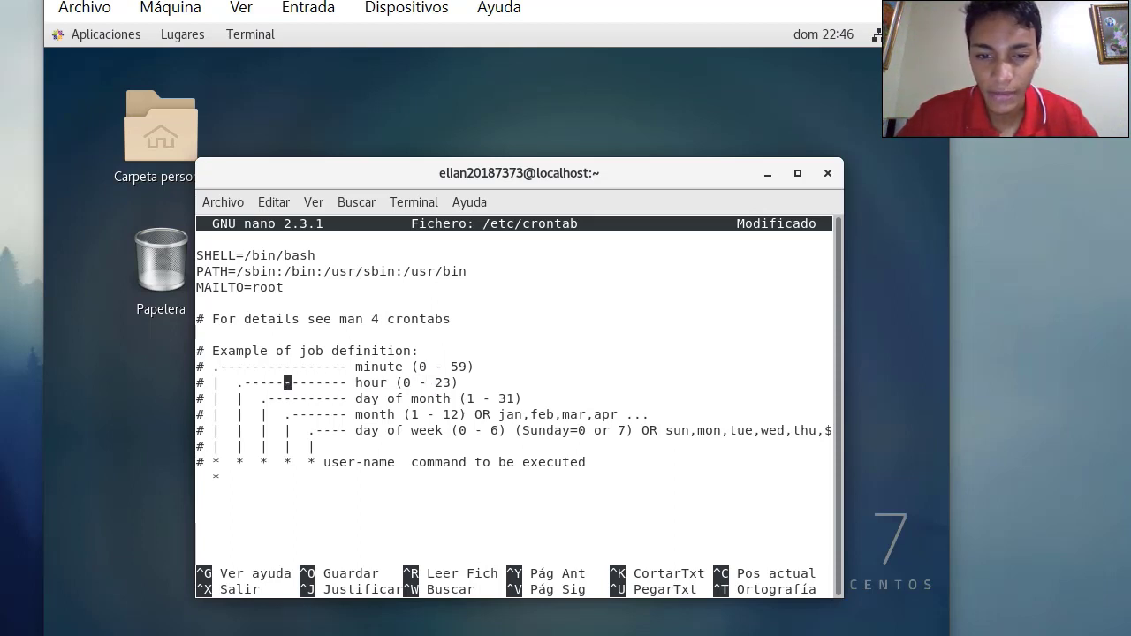
key("Left")
key("Left")
key("Left")
key("Left")
key("Left")
key("Down")
key("Left")
key("Down")
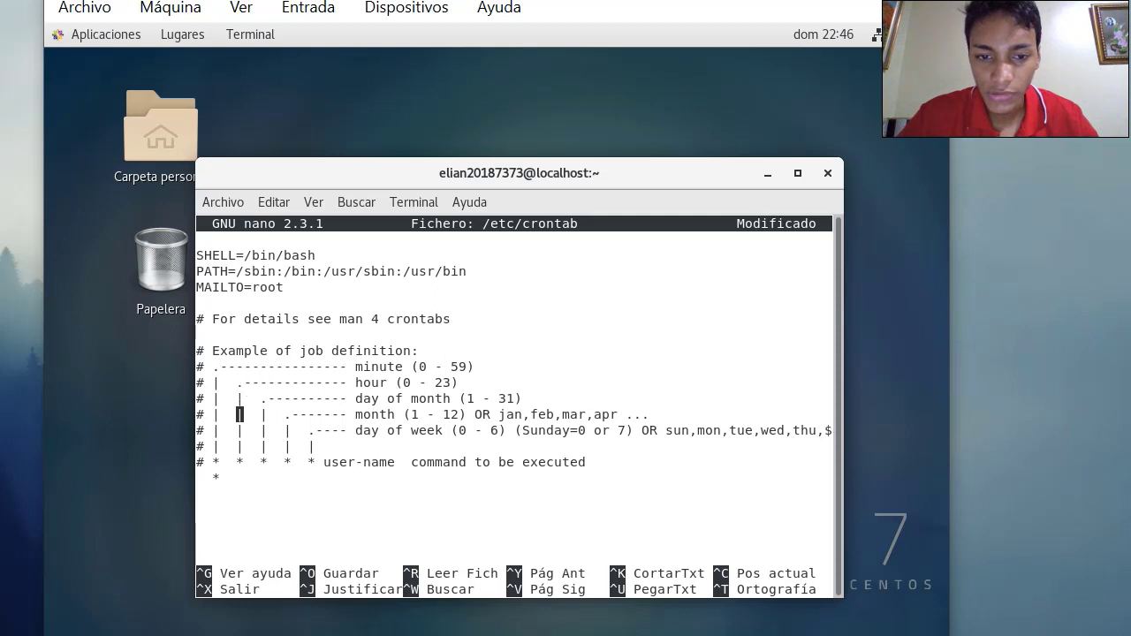
key("Down")
key("Down")
key("Down")
key("Down")
Add the job line '* * * * * root ~/backups/backup.sh' below the example
type("*")
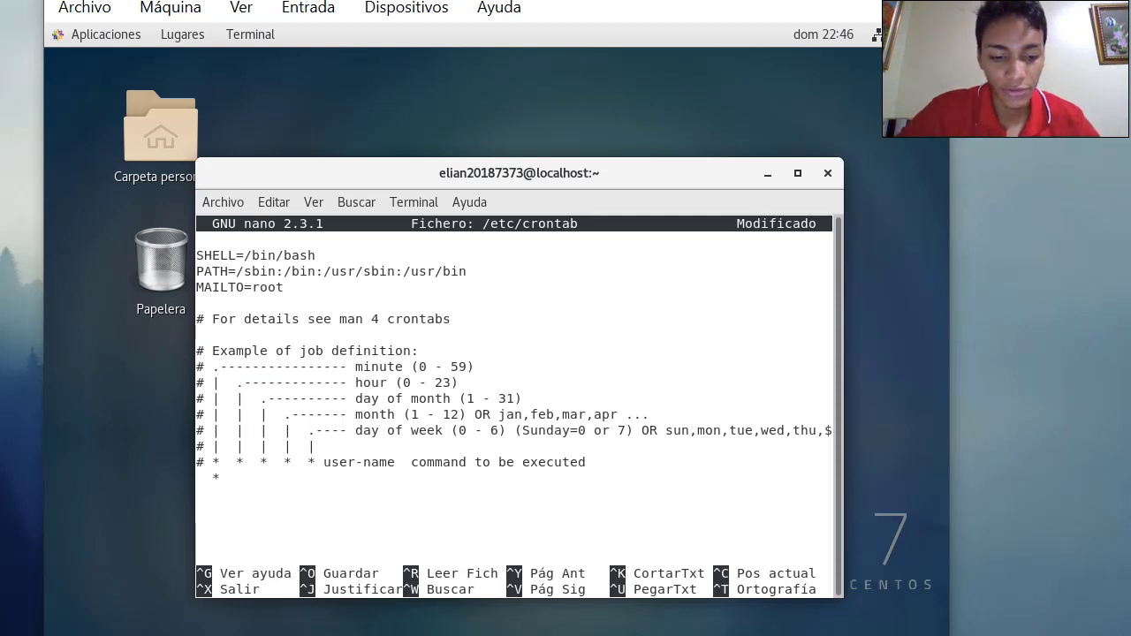
type("  *  ")
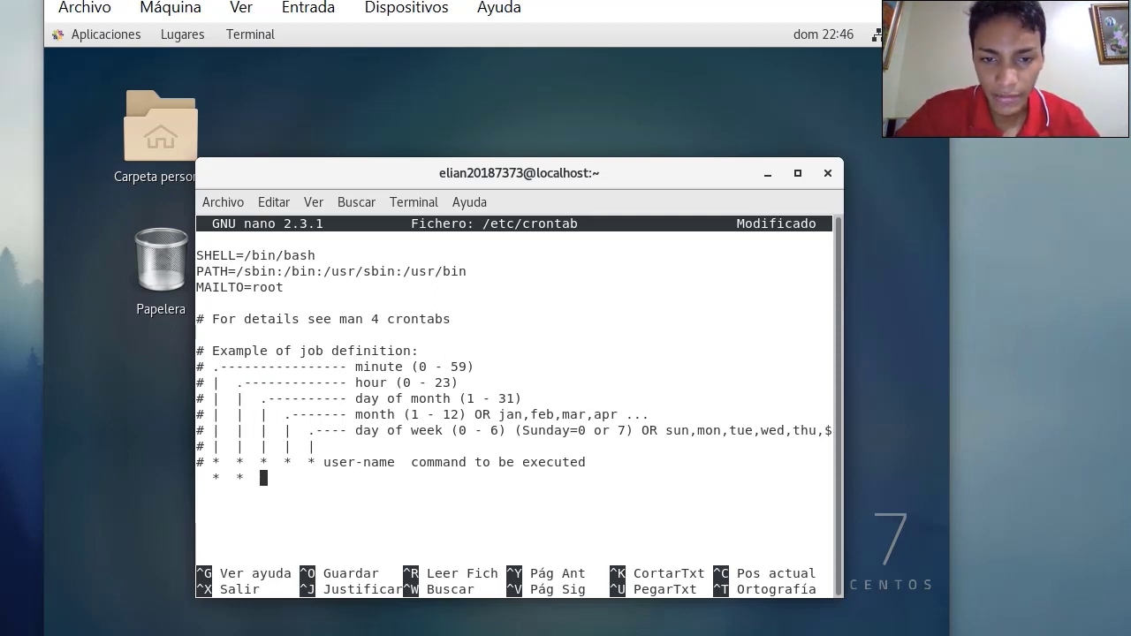
type("*  *  * ")
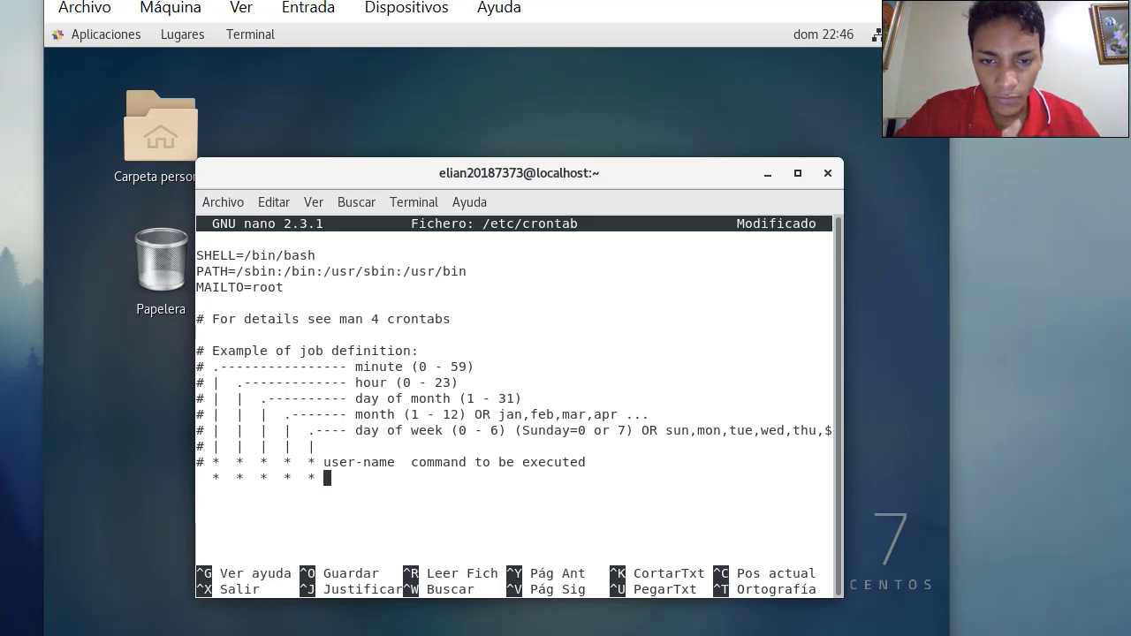
type("ro")
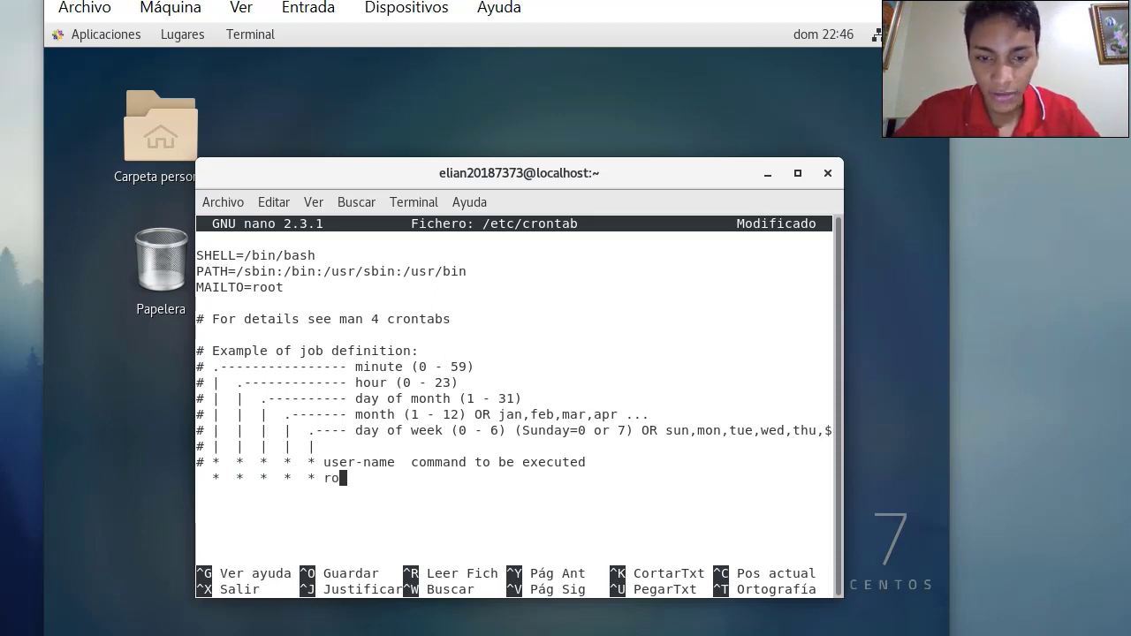
type("ot      ")
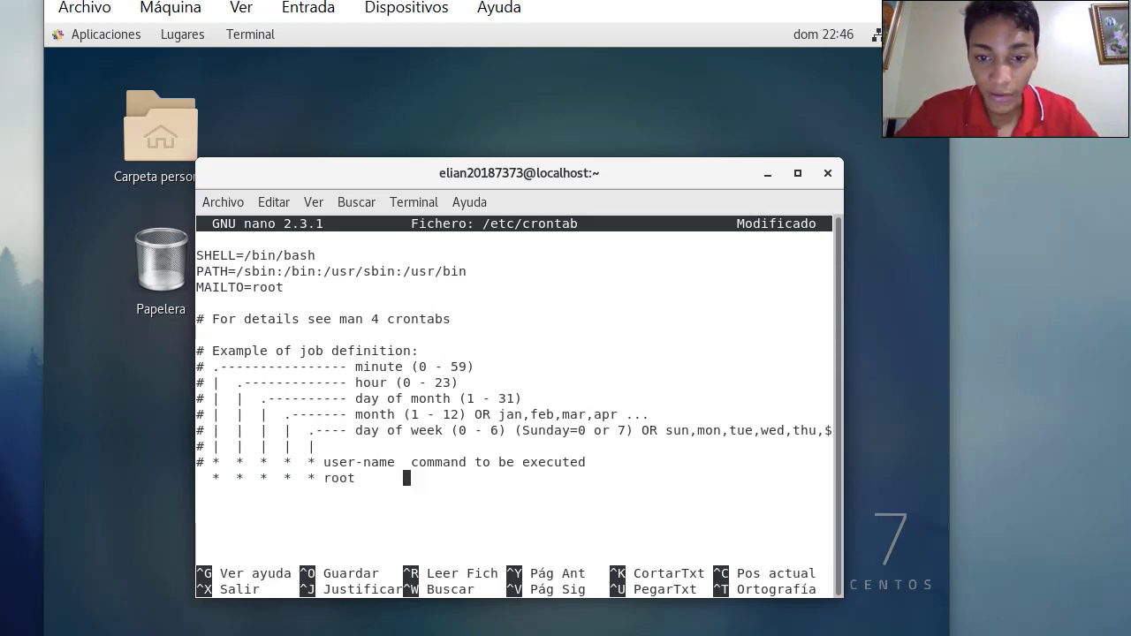
type(" `")
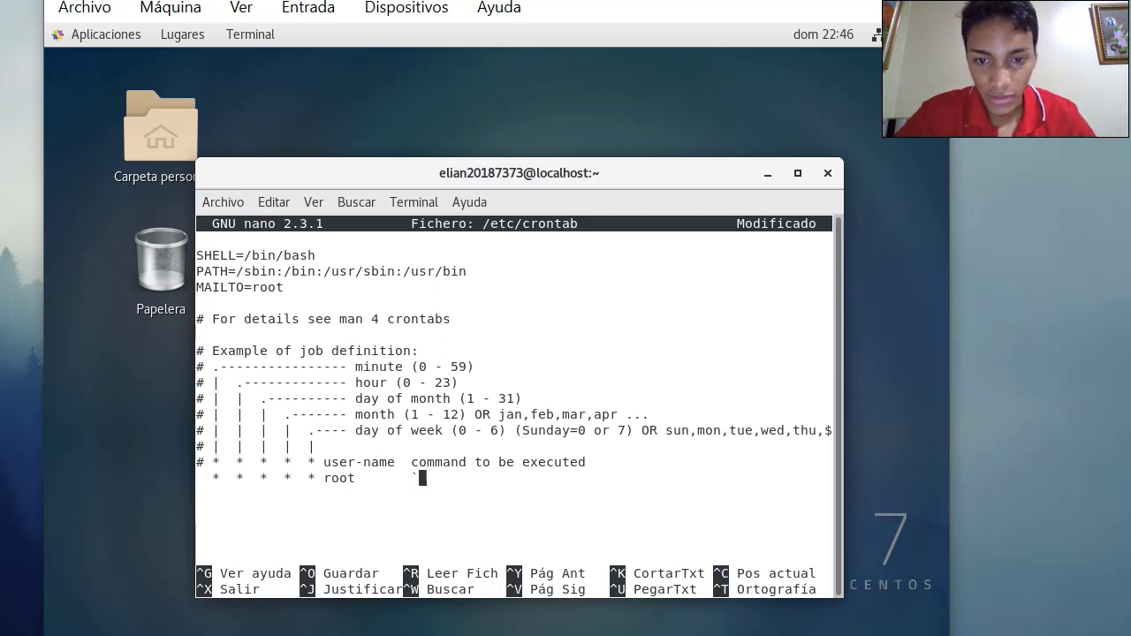
key("BackSpace")
type("~/")
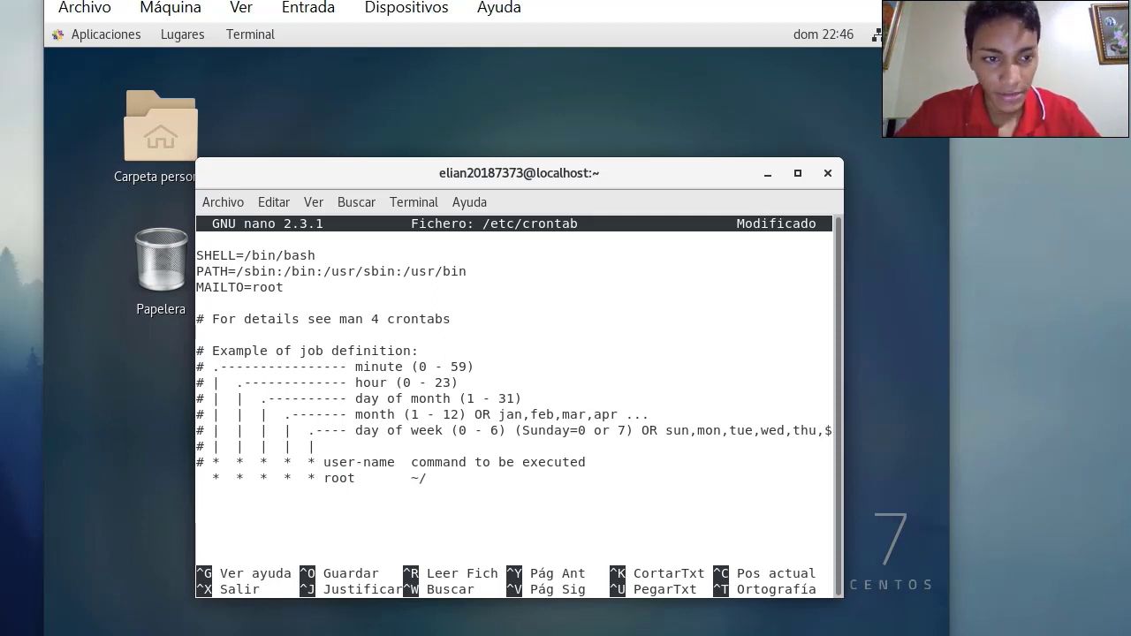
type("bkac")
key("BackSpace")
key("BackSpace")
key("BackSpace")
type("a")
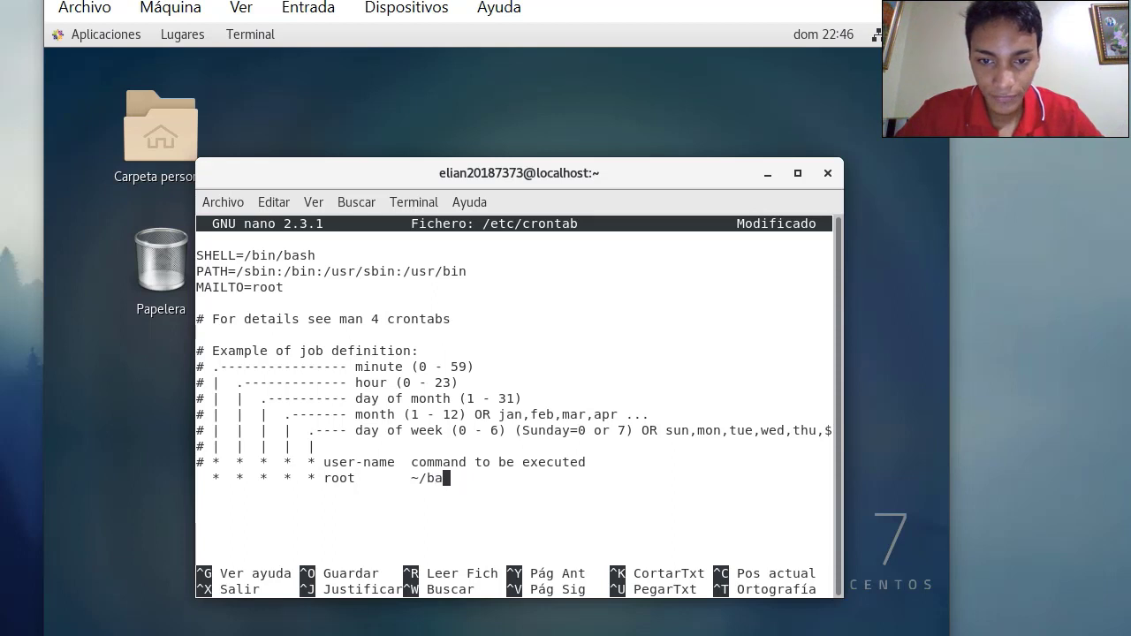
type("ckups")
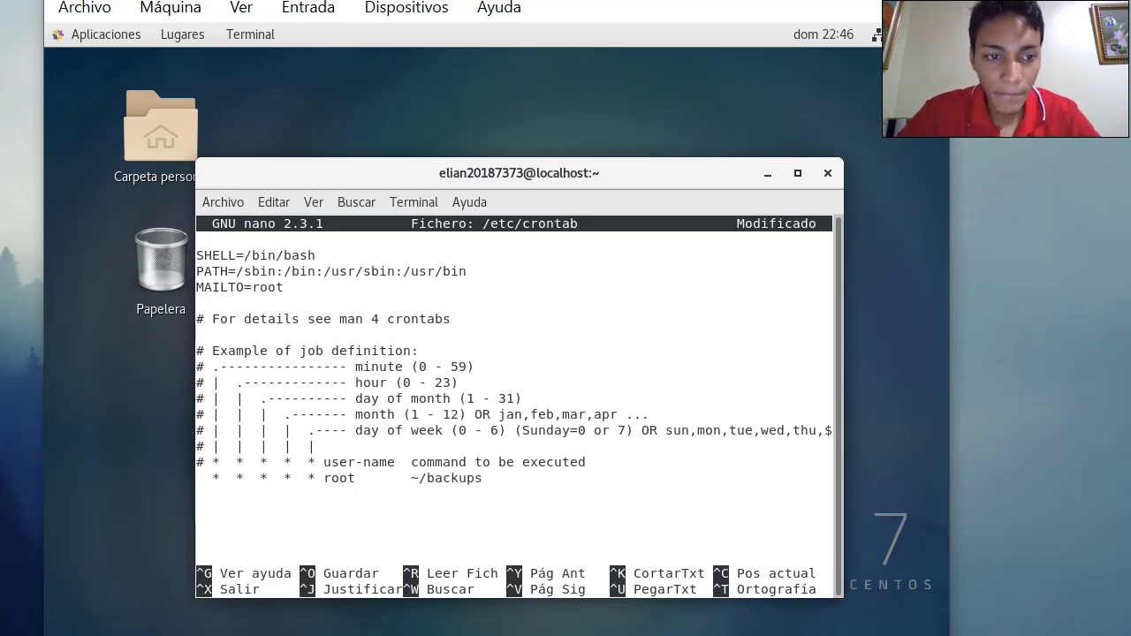
type("/bak")
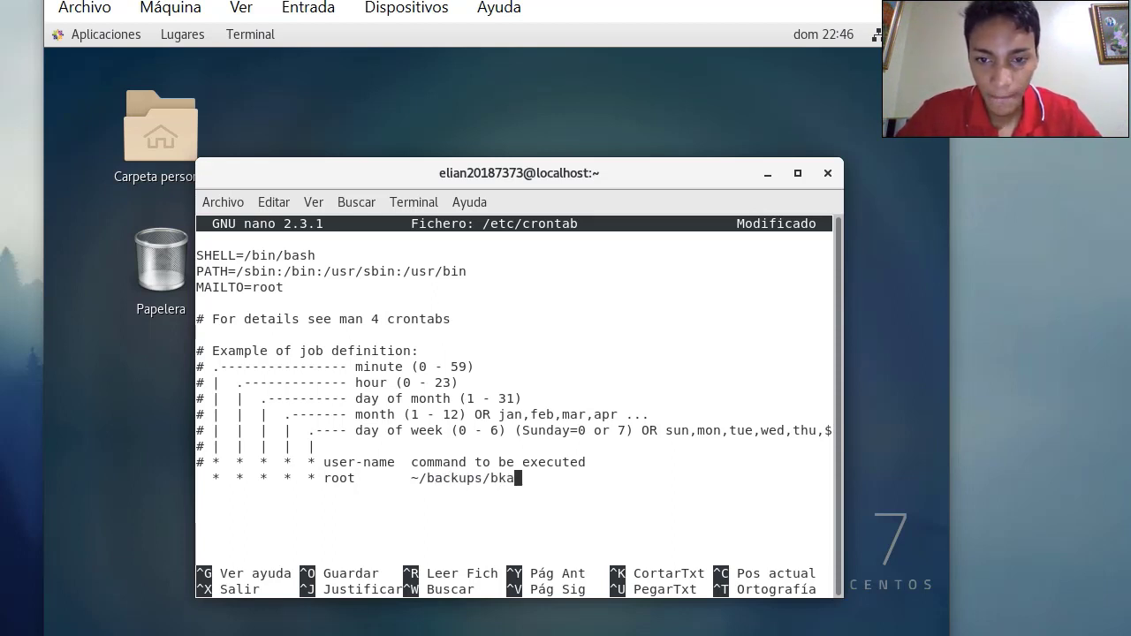
type("cup")
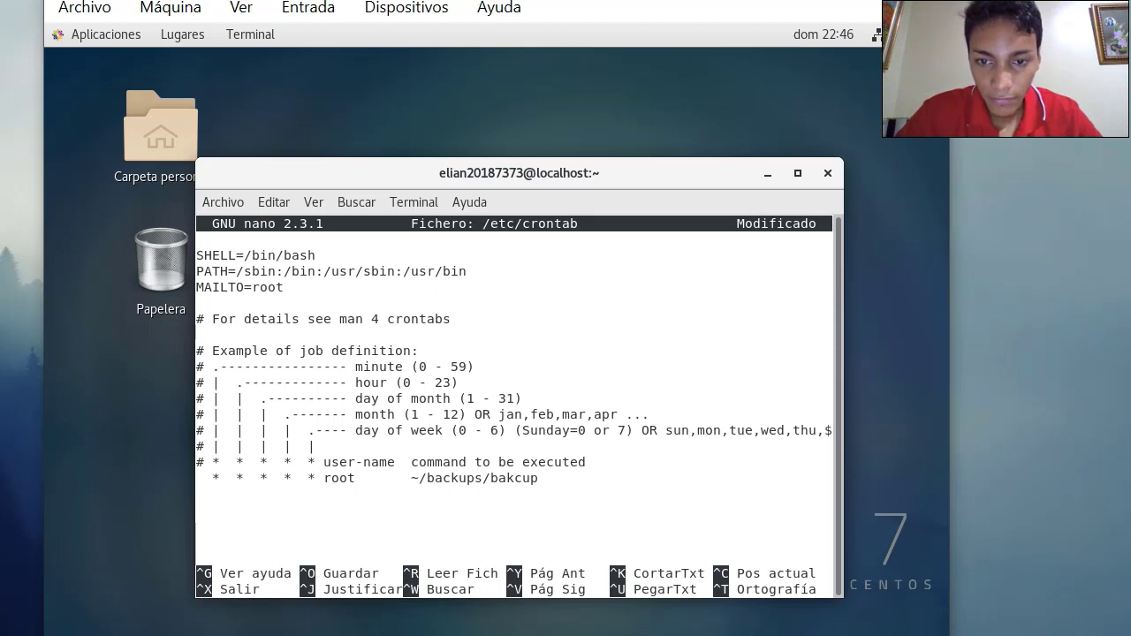
key("BackSpace")
key("BackSpace")
key("BackSpace")
key("BackSpace")
type("cku")
type("p.s")
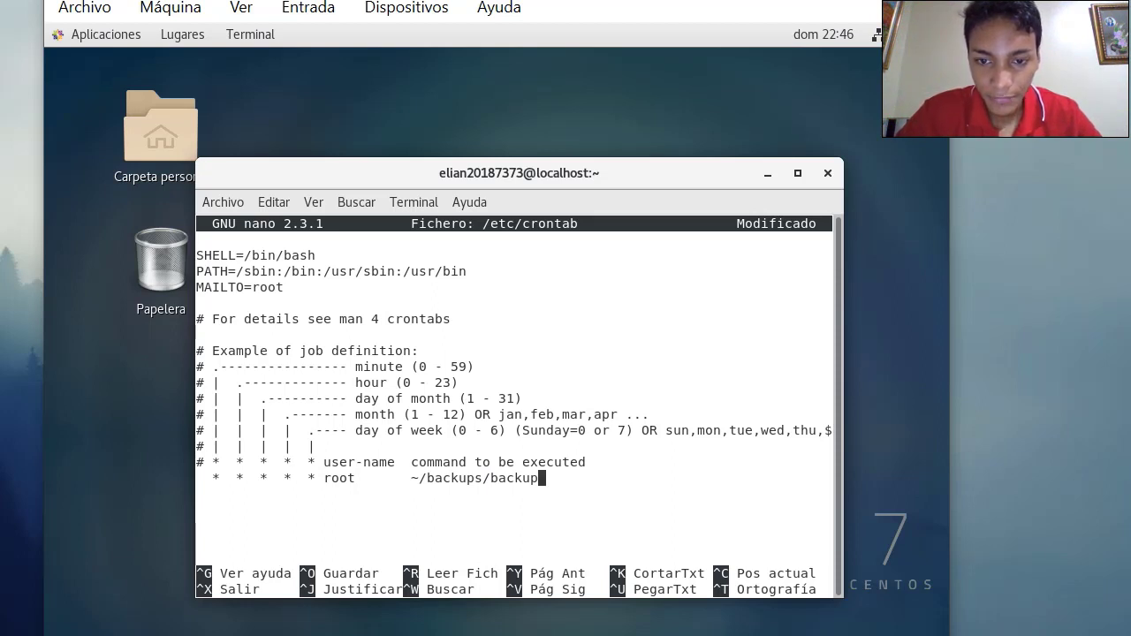
type("h")
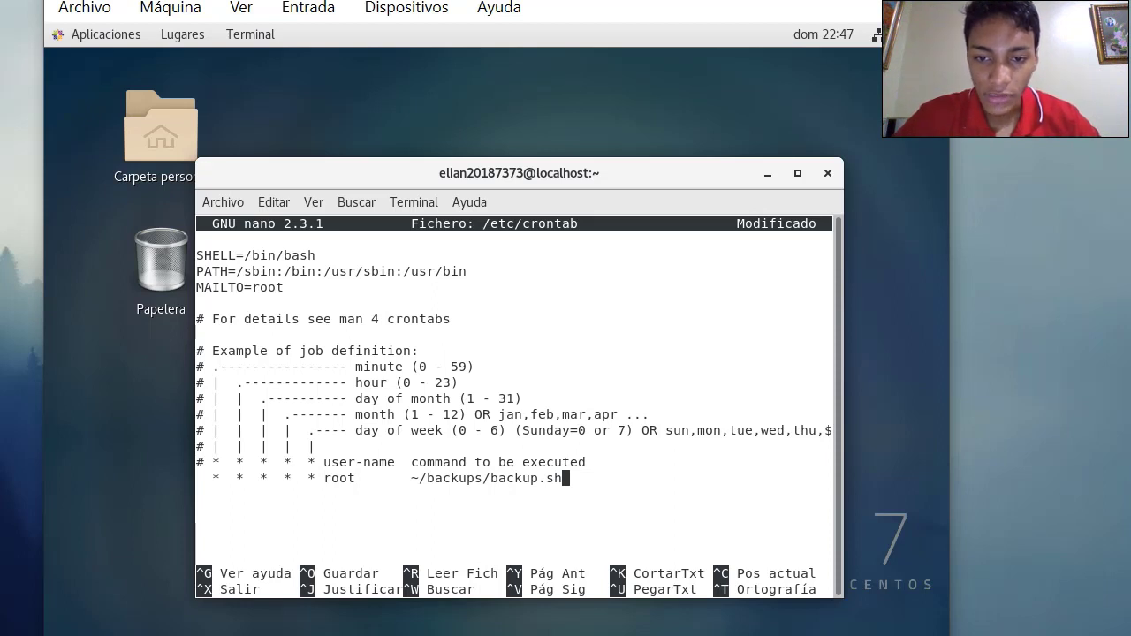
Save the edited /etc/crontab and exit nano
key("ctrl+x")
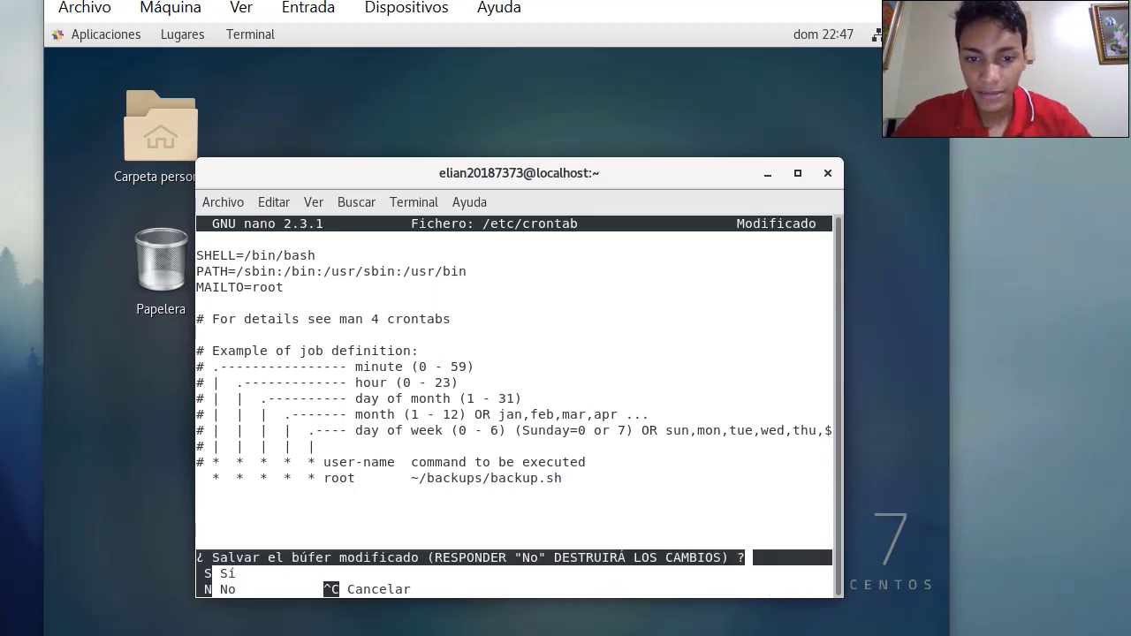
key("s")
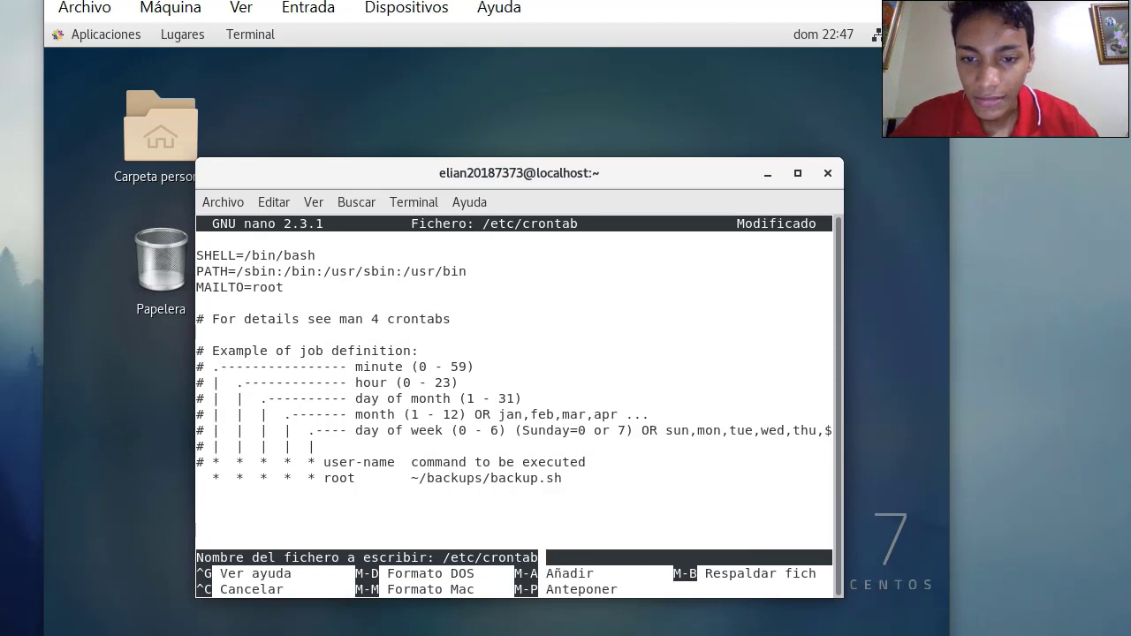
key("Return")
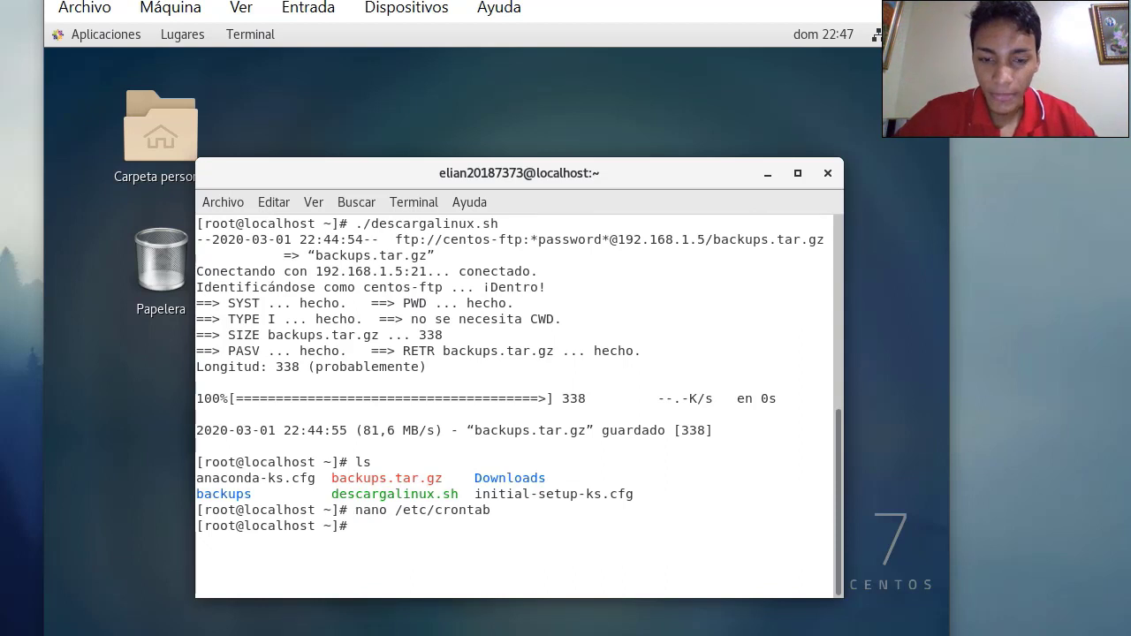
List the home and backups folders to confirm backup.sh exists, then minimize the terminal
type("ls")
key("Return")
type("cd ")
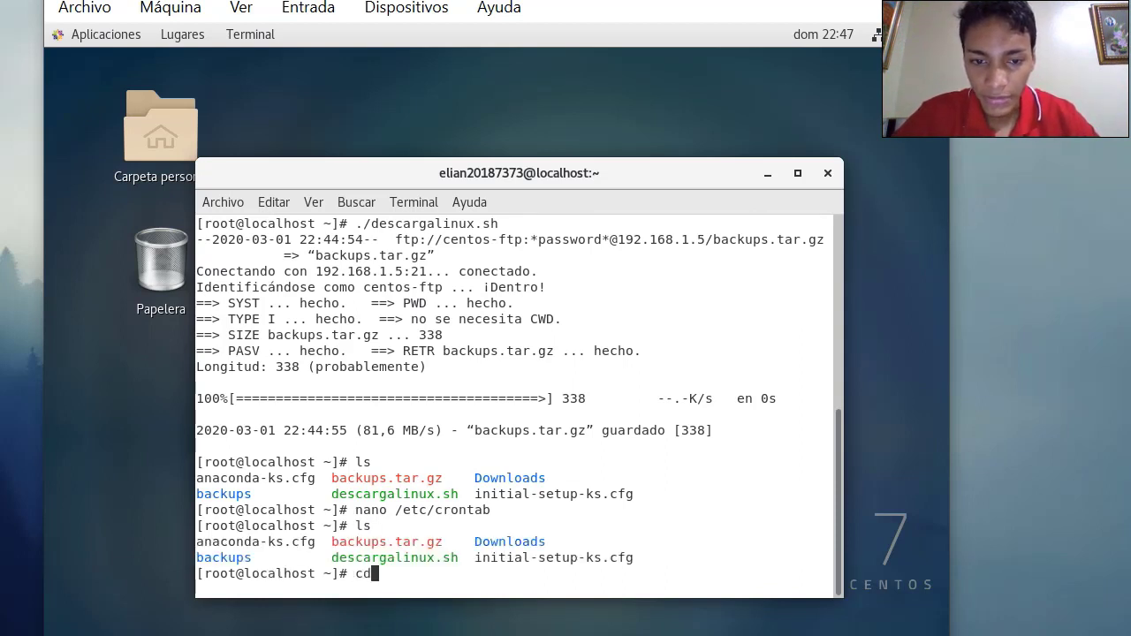
type("backups")
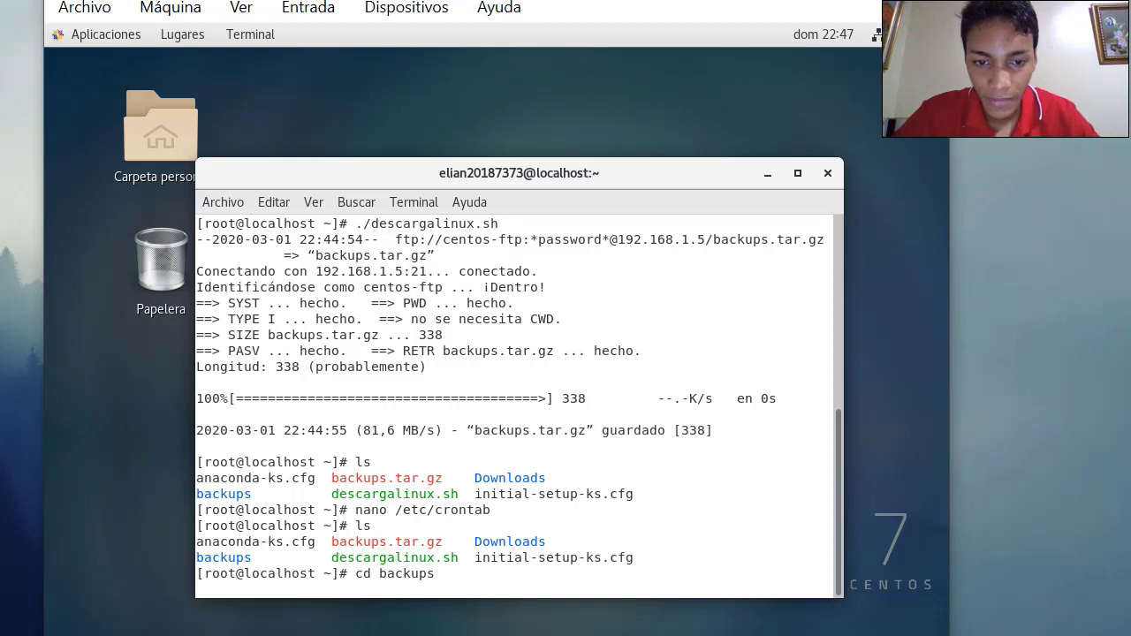
key("Return")
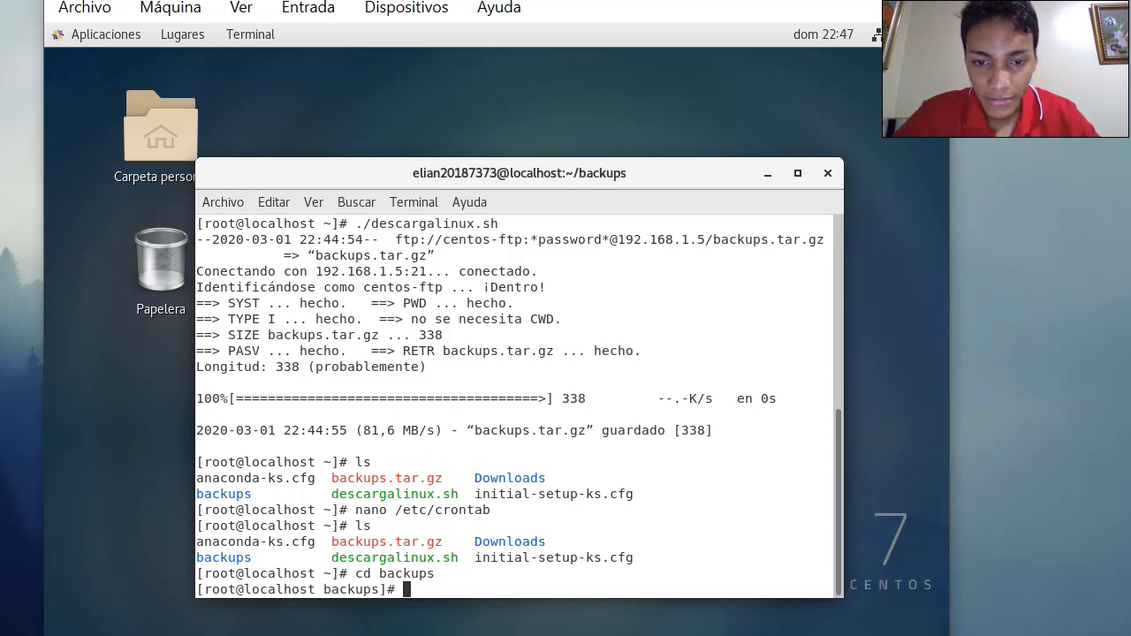
type("ls")
key("Return")
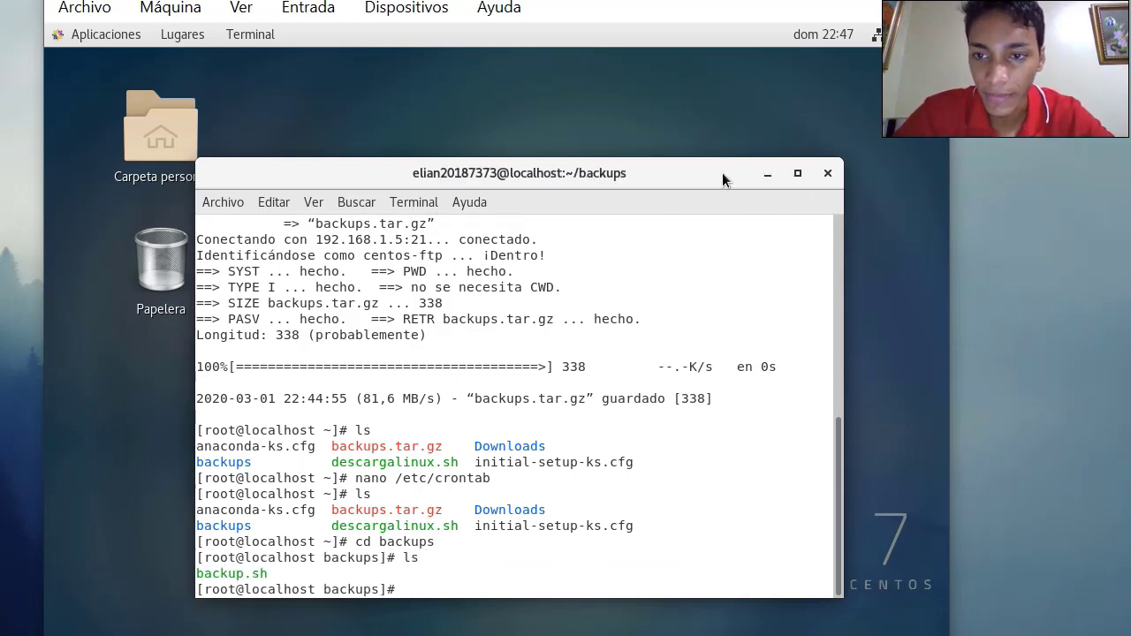
left_click(765, 177)
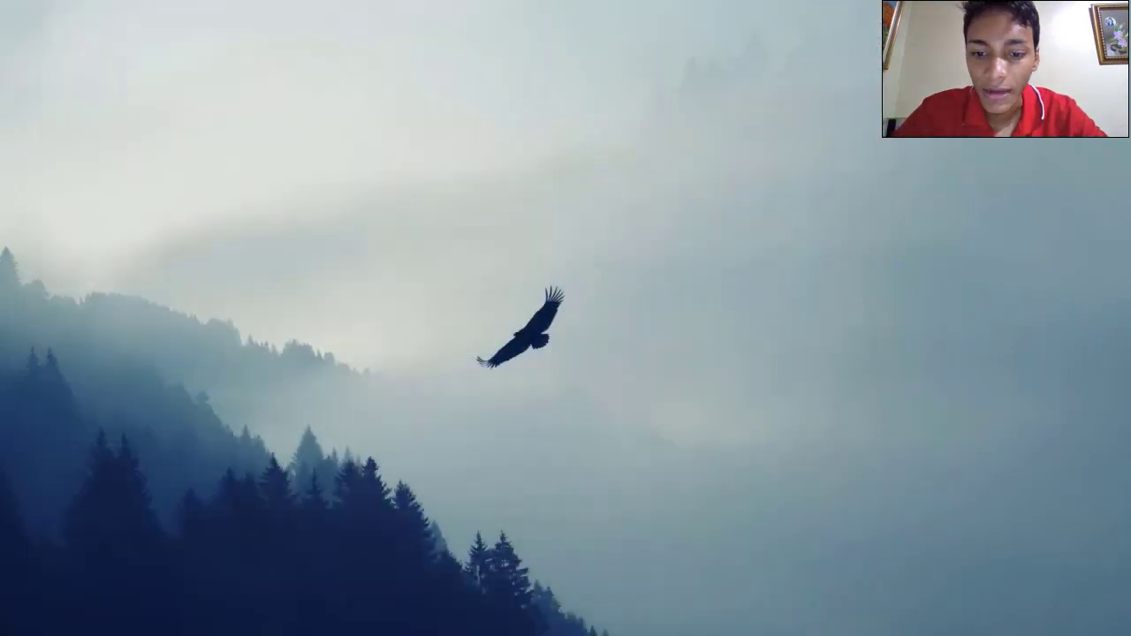
On the CentOS 8 server VM, list the FTP pub folder contents
mouse_move(486, 633)
left_click(194, 607)
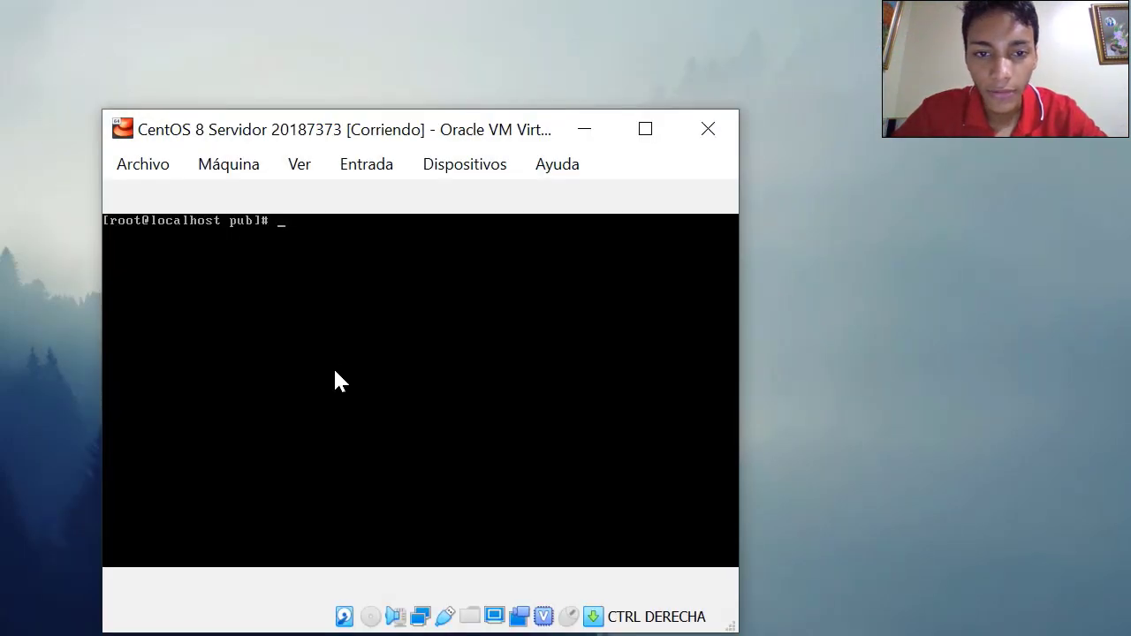
type("ls")
key("Return")
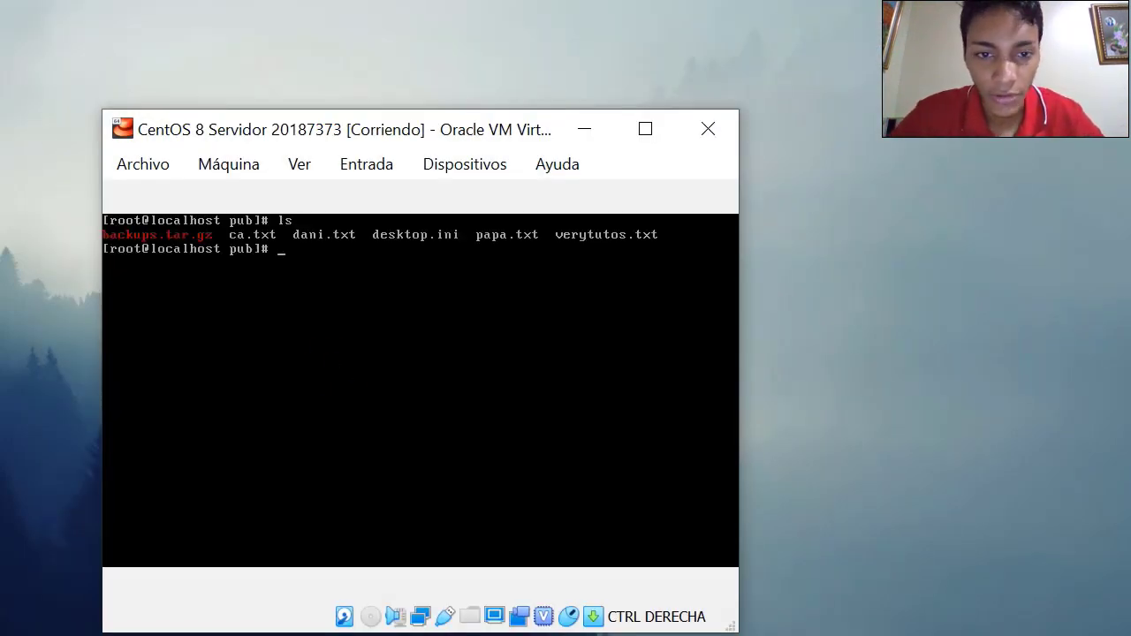
Delete backups.tar.gz from the pub folder, confirming with y, and verify it is gone
type("rm")
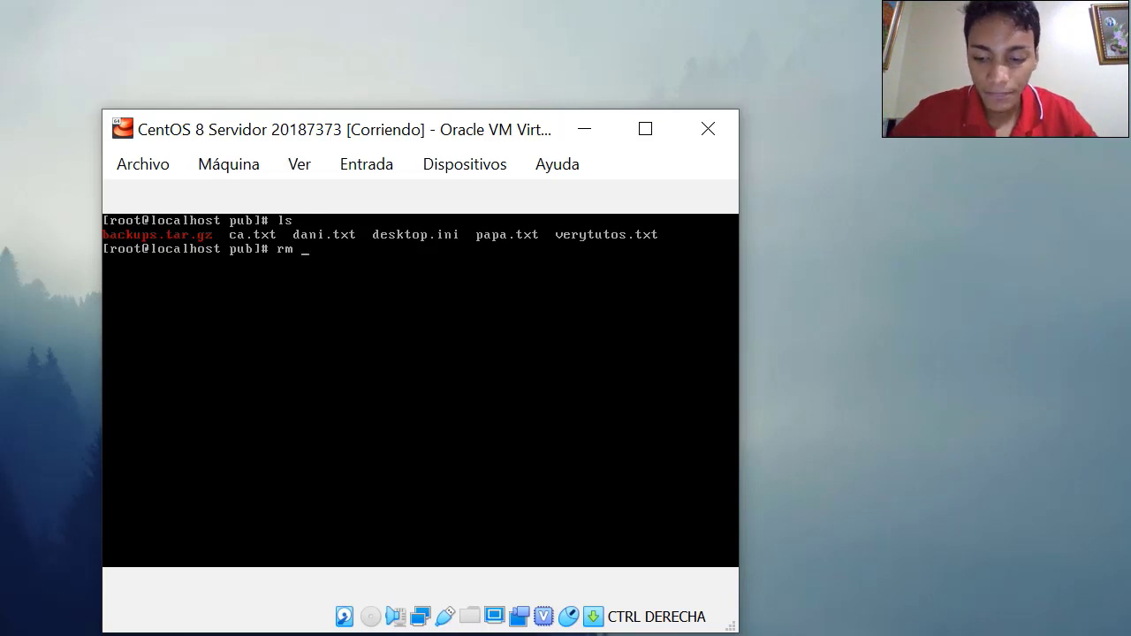
key("BackSpace")
key("BackSpace")
key("BackSpace")
type("ls")
key("BackSpace")
key("BackSpace")
type("rm backups.tar.gz")
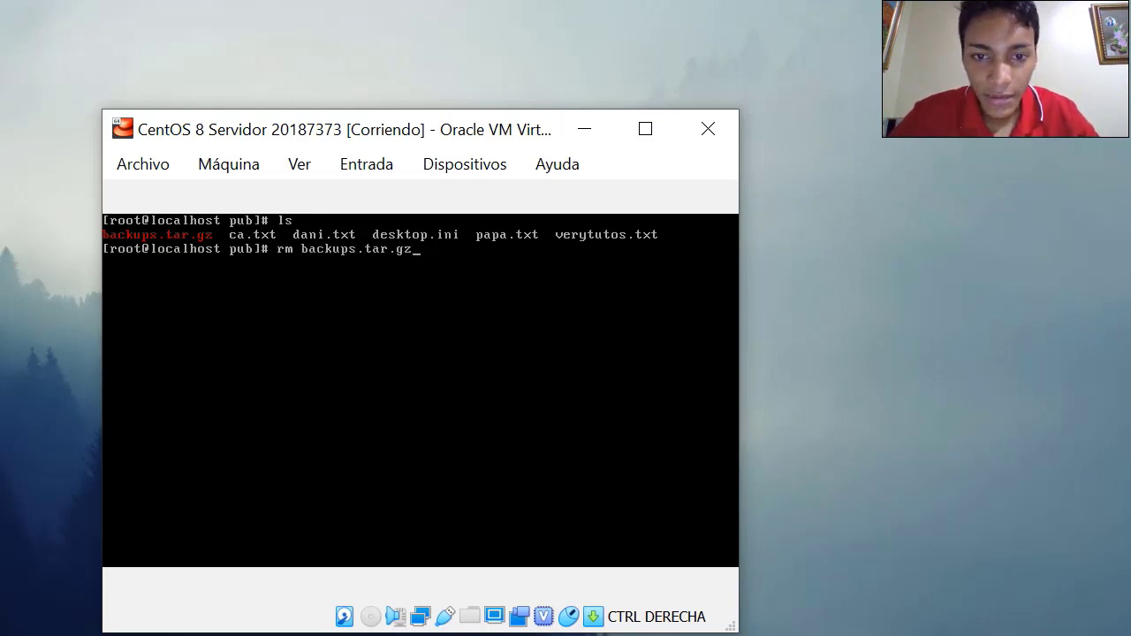
key("Return")
type("y")
key("Return")
type("l")
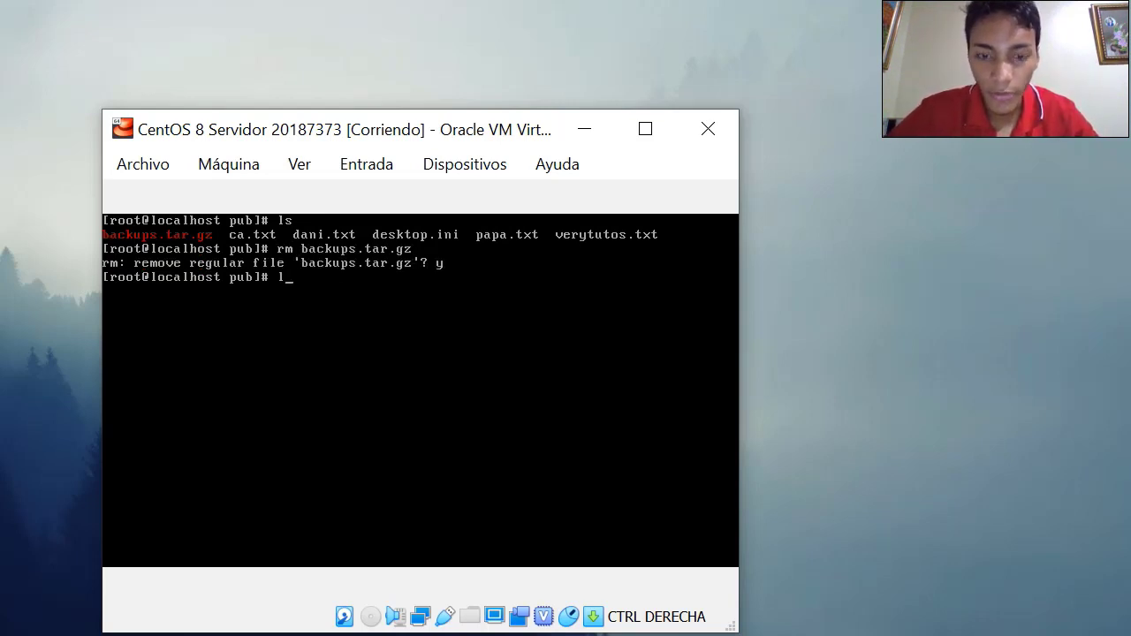
type("s")
key("Return")
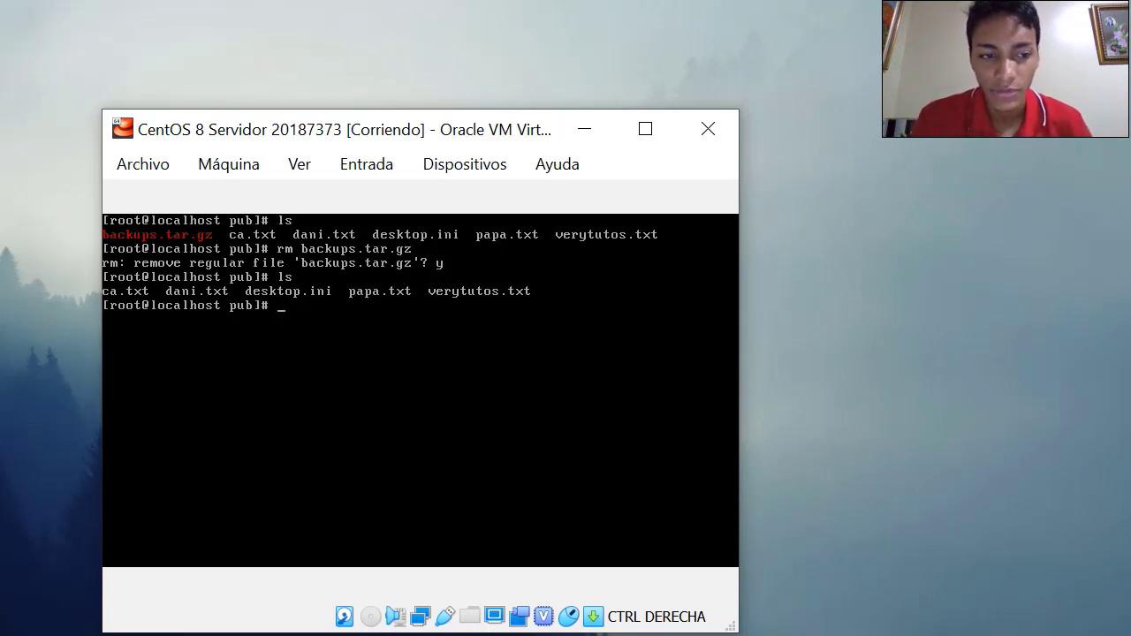
List pub again to see backups.tar.gz reappear, then return to the CentOS 7 client VM
type("ls")
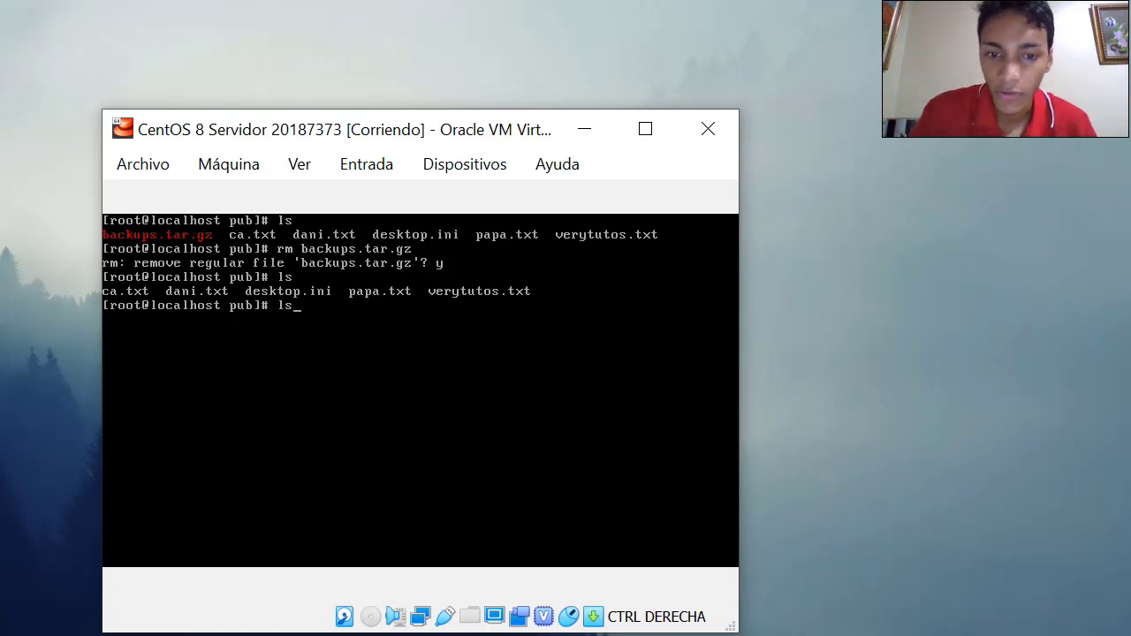
key("Return")
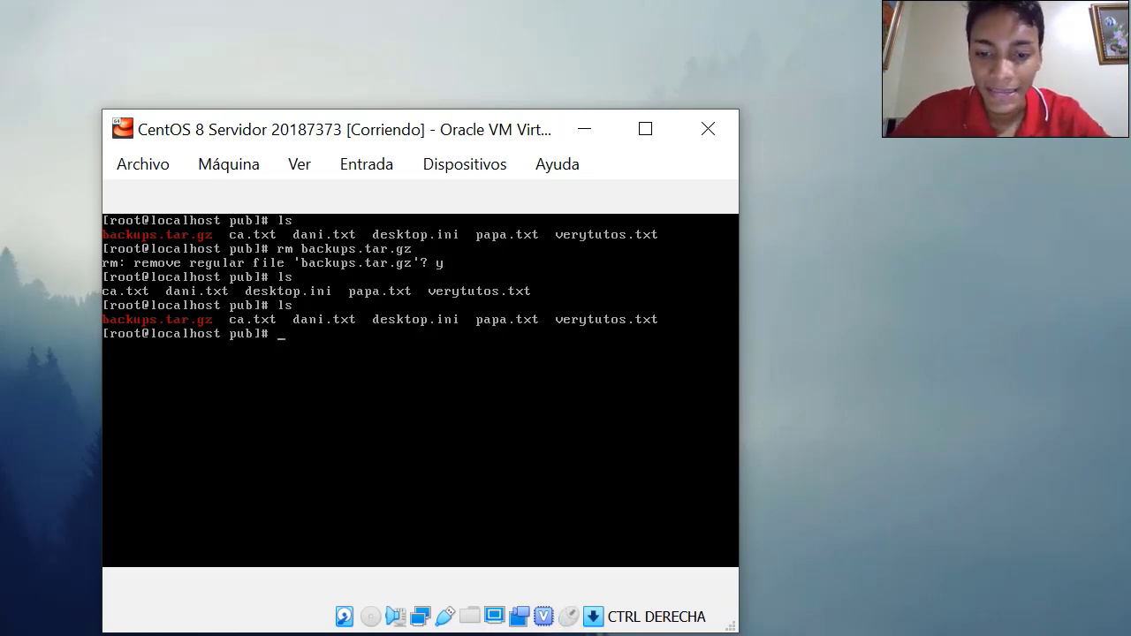
left_click(784, 610)
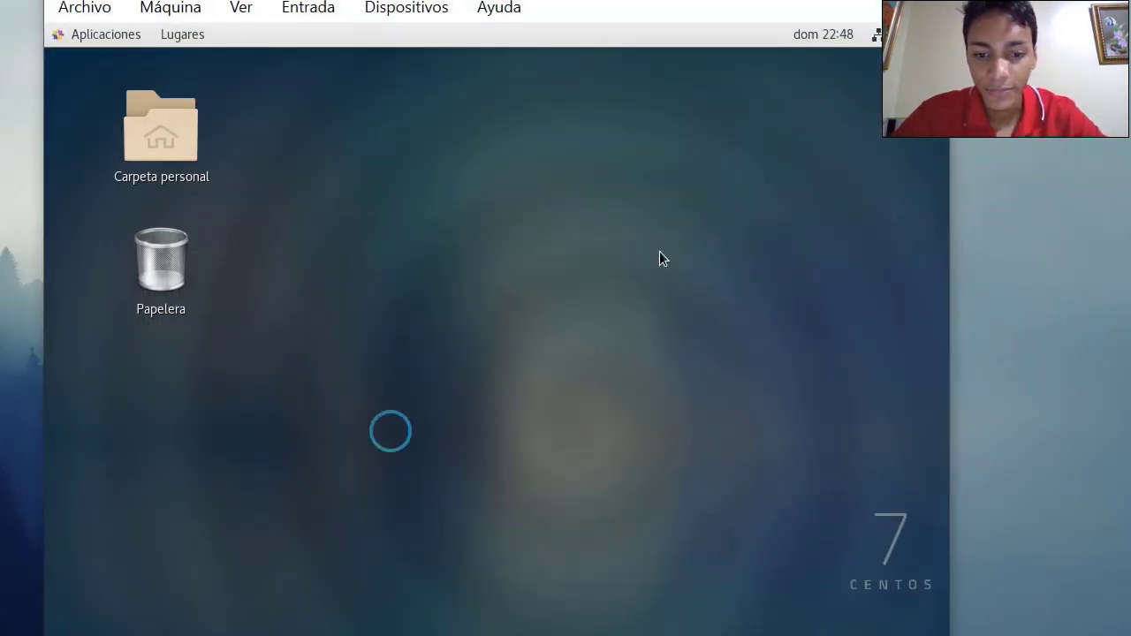
Restore the terminal and confirm backups.tar.gz is in /root/backups with ls and pwd
left_click(281, 630)
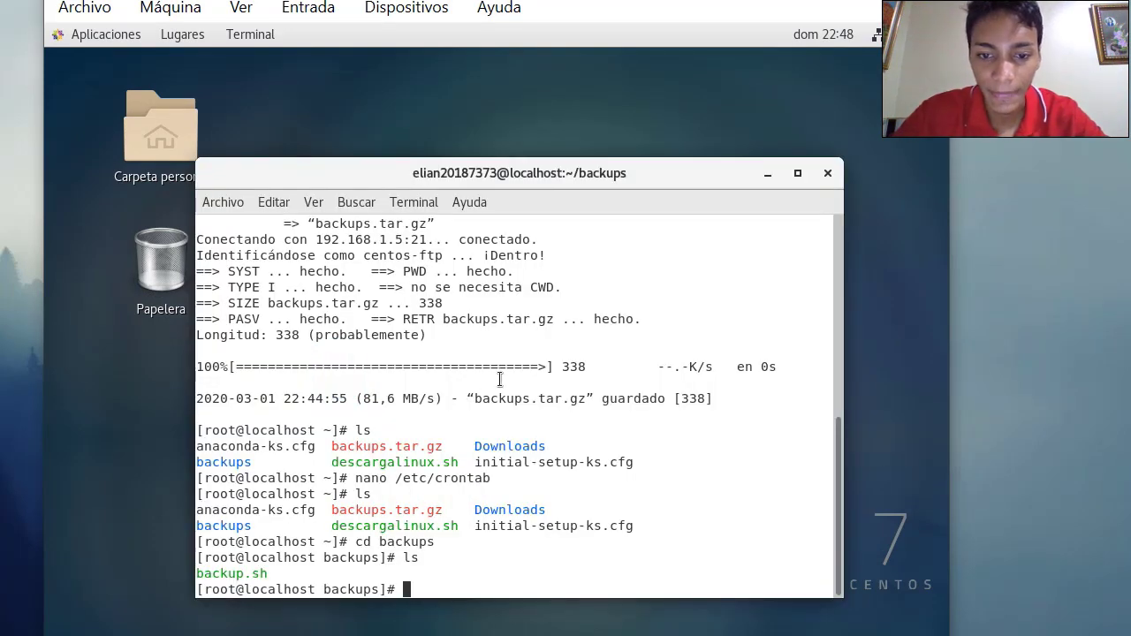
type("ls")
key("Return")
type("pwd")
key("Return")
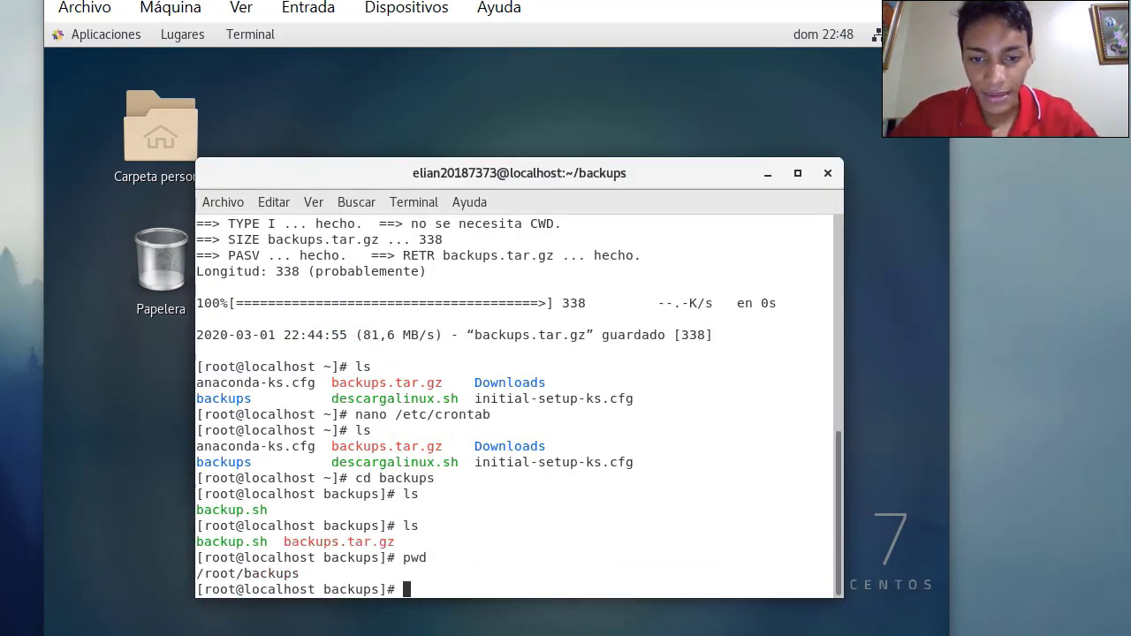
Clear the screen and display the current date
type("clear")
key("Return")
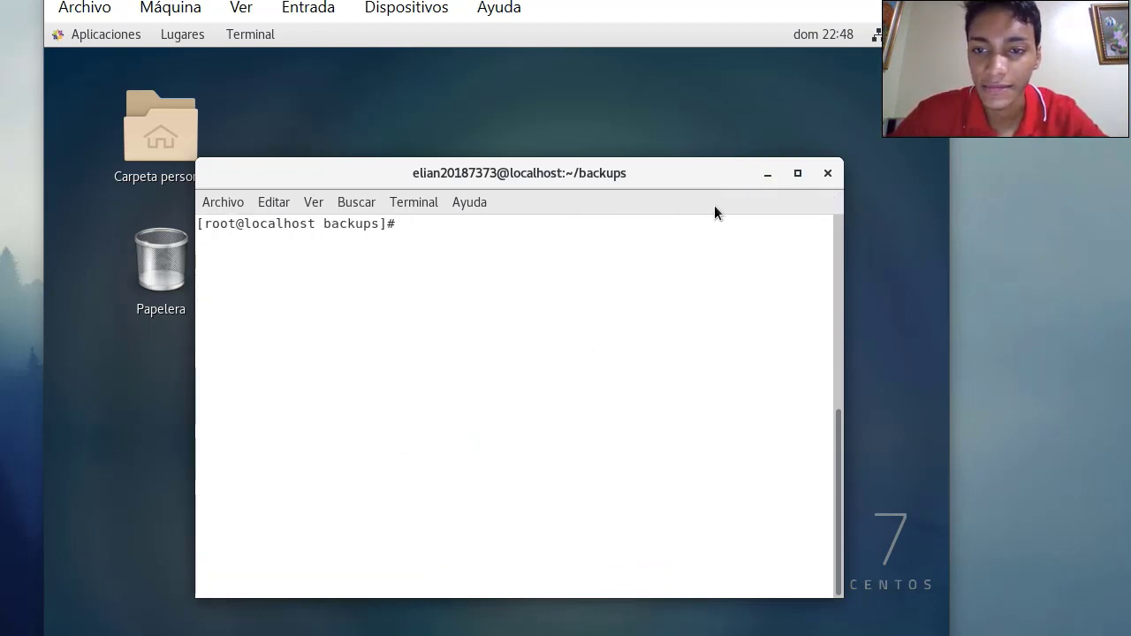
type("date")
key("Return")
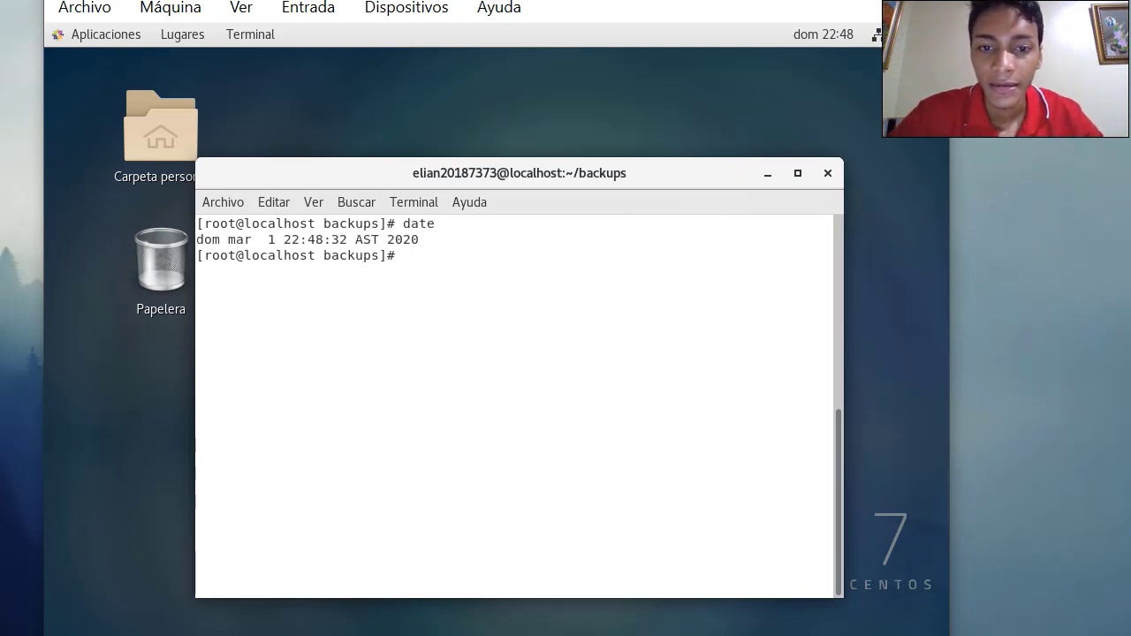